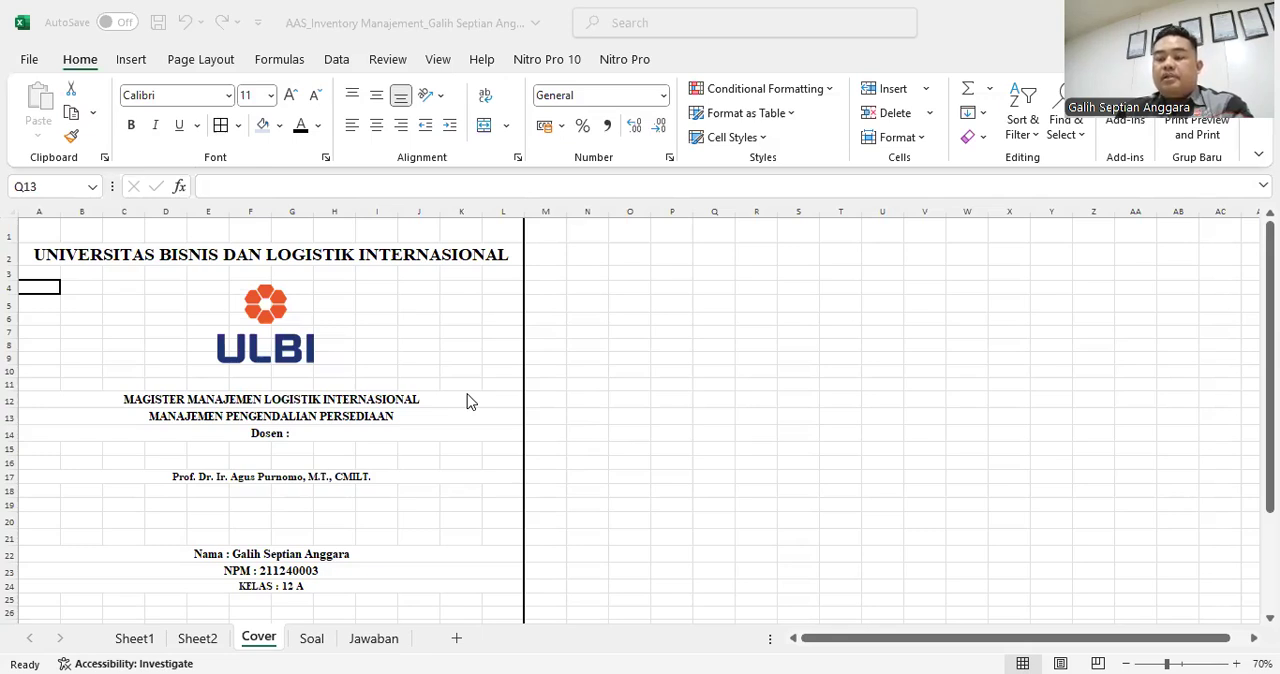
- Read the BOM, MPS and inventory problem on the Soal sheet and open the Jawaban sheet
left_click(319, 639)
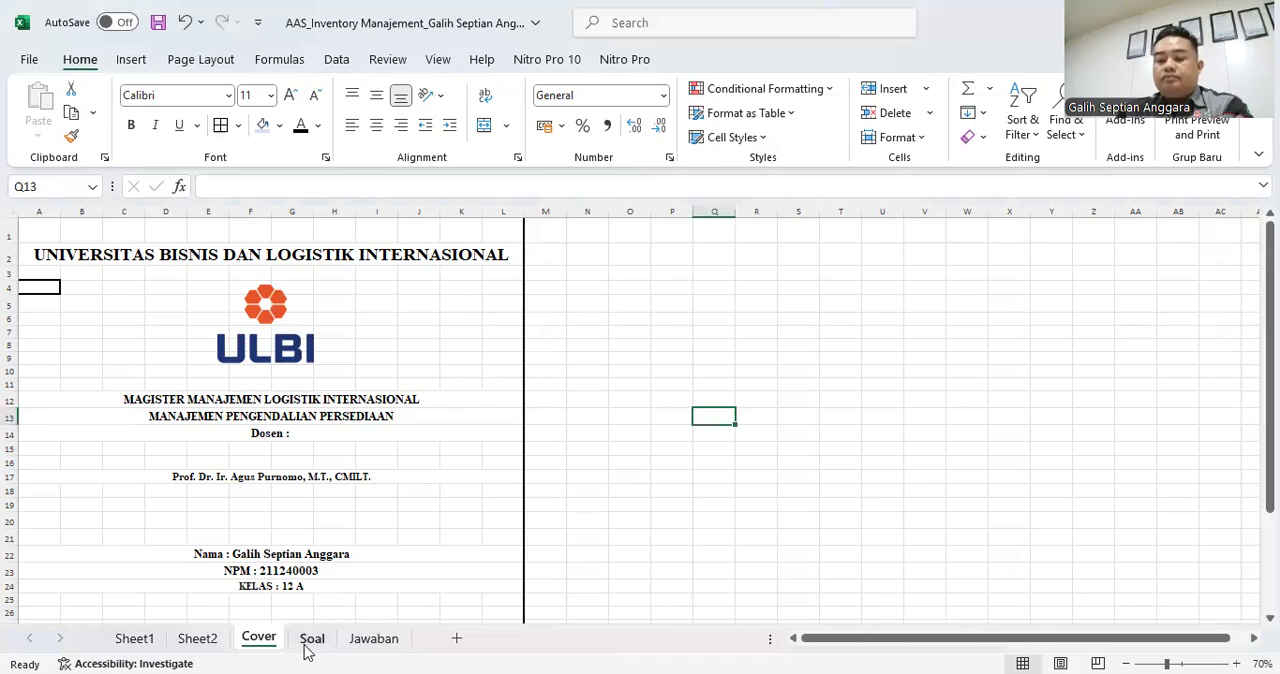
left_click(309, 641)
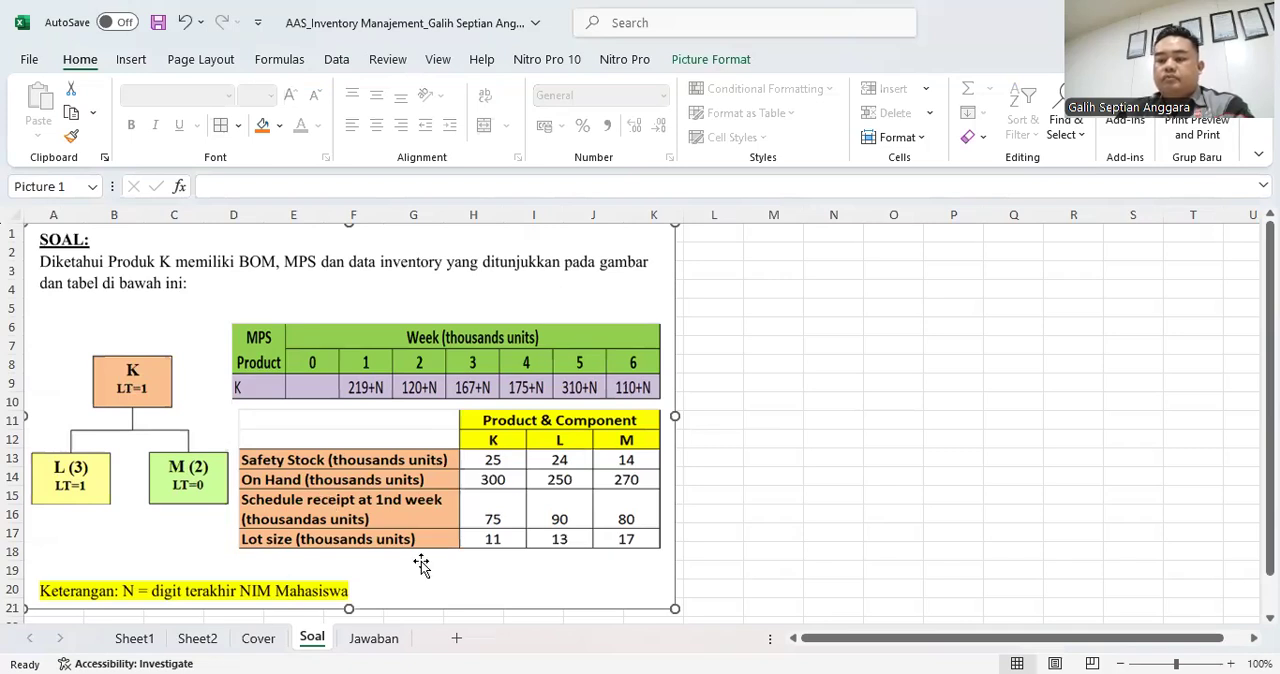
left_click(362, 638)
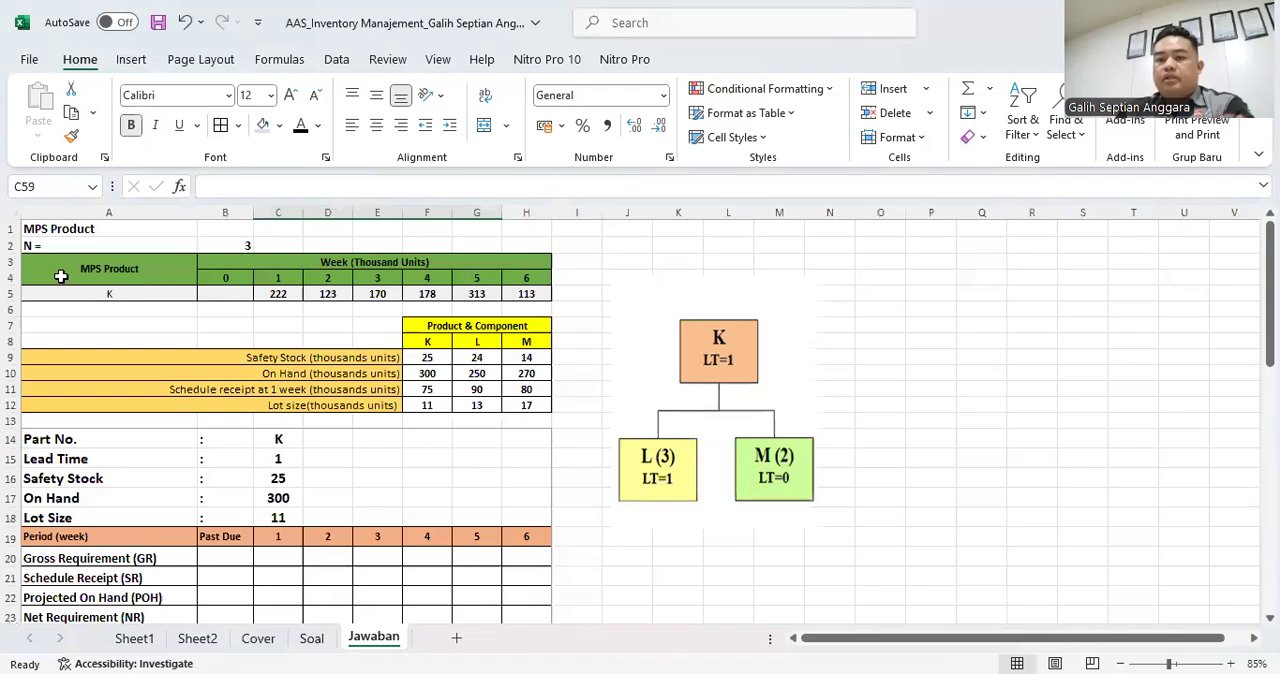
- Examine the N value in B2 and the formulas behind product K's MPS quantities for weeks 1 to 6
left_click(40, 244)
left_click(44, 227)
left_click(48, 243)
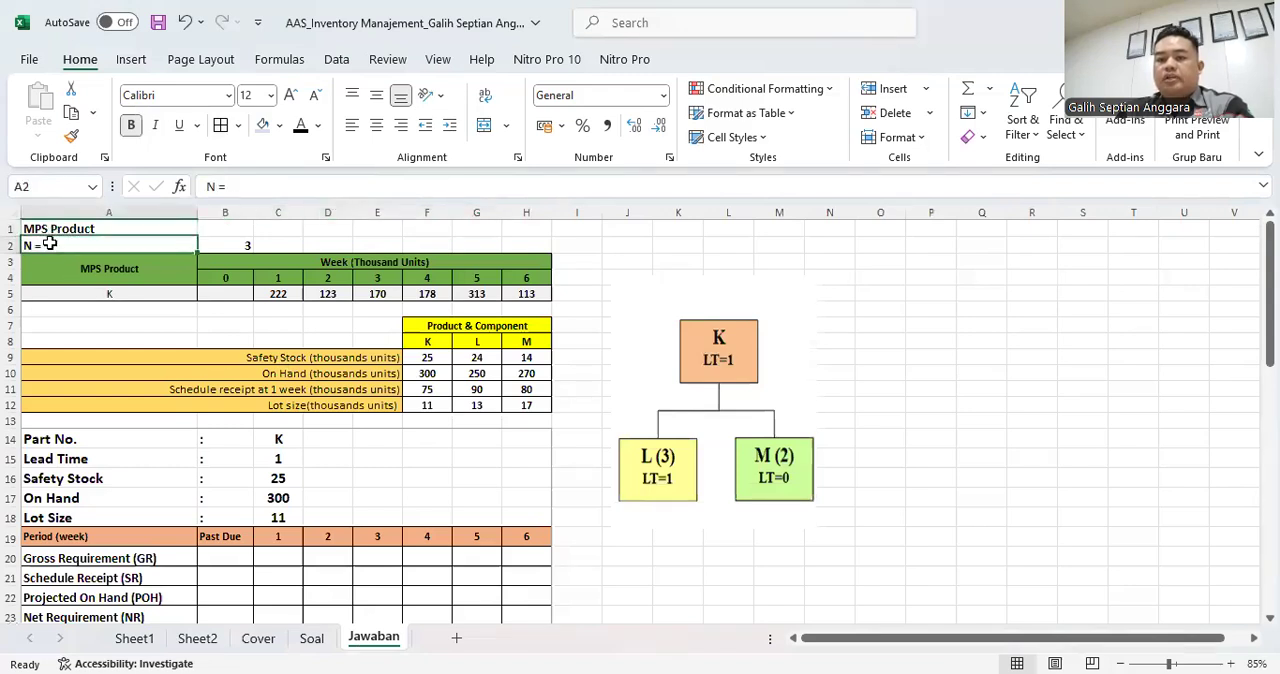
left_click(228, 245)
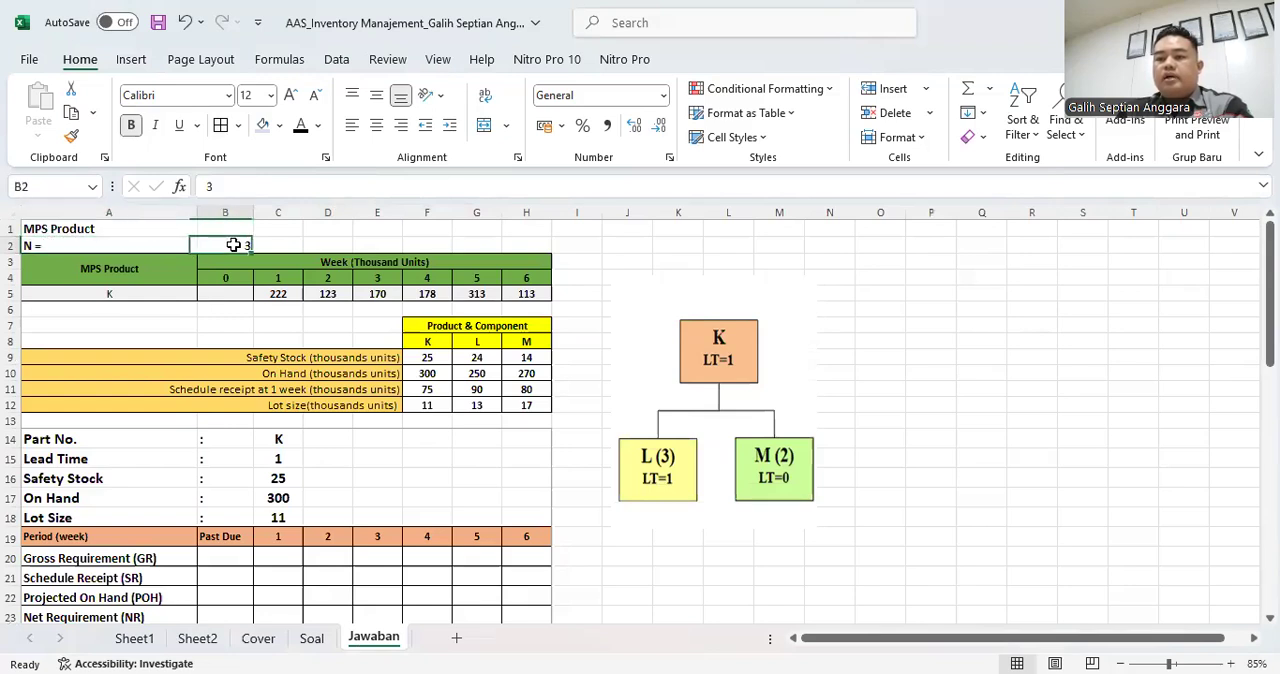
left_click(286, 294)
double_click(286, 294)
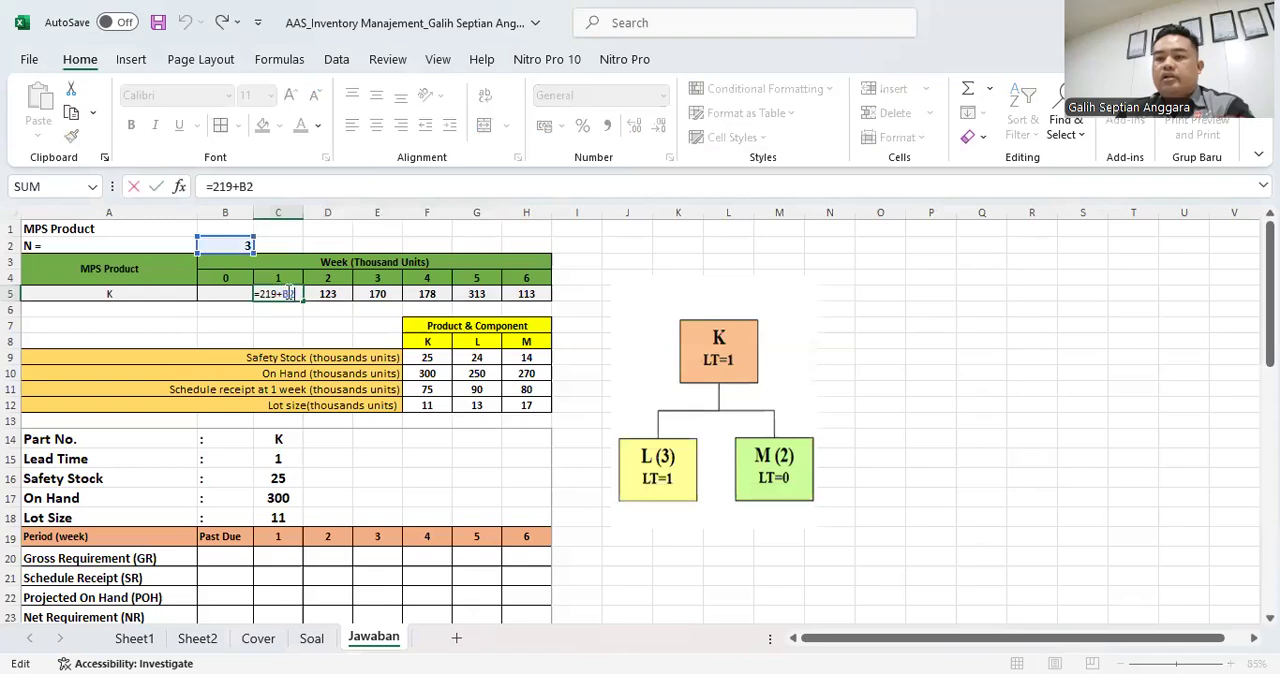
left_click(330, 296)
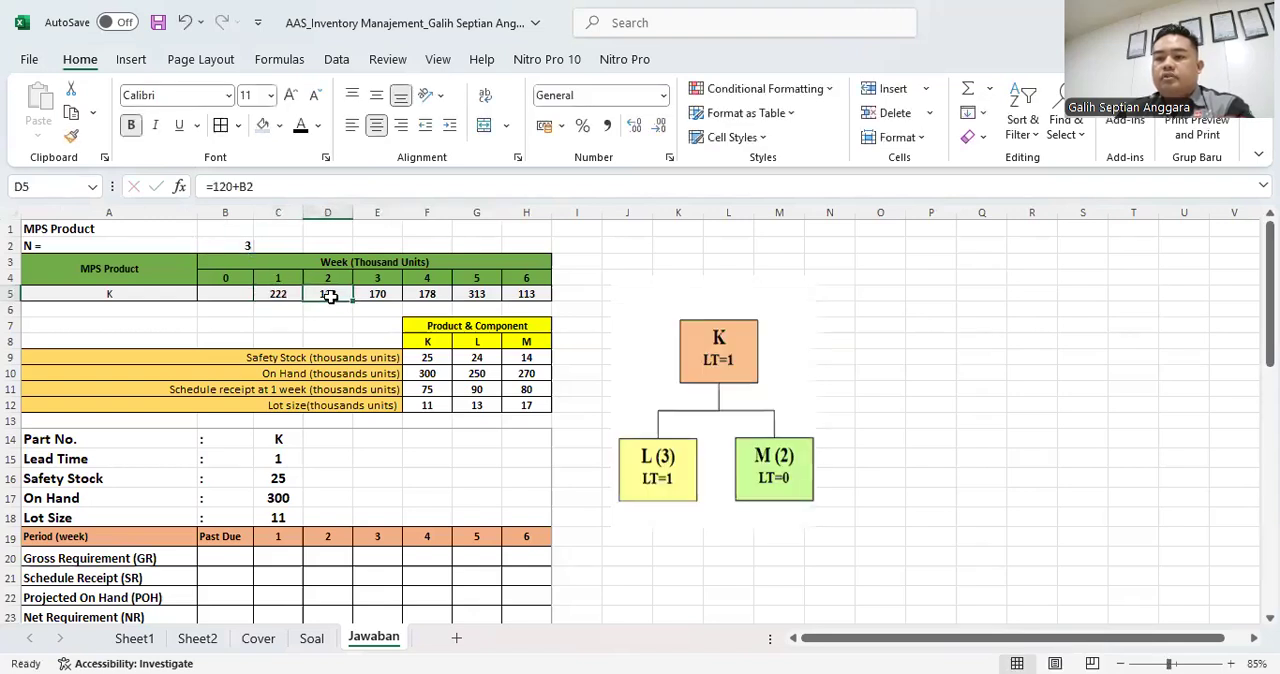
left_click(243, 245)
left_click(322, 296)
left_click(376, 294)
left_click(436, 294)
left_click(474, 294)
left_click(512, 292)
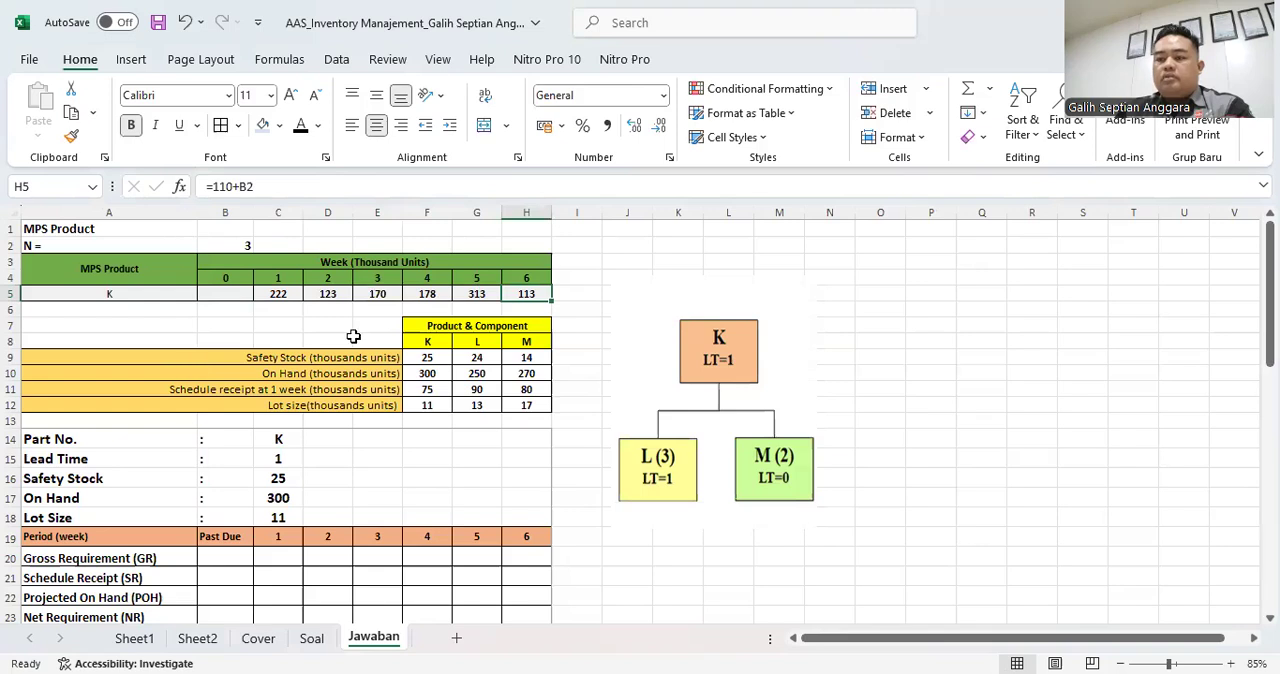
- Examine the component headings, the BOM diagram and the formulas for part K's parameters, from part number to lot size
left_click(428, 342)
left_click(478, 342)
left_click(524, 344)
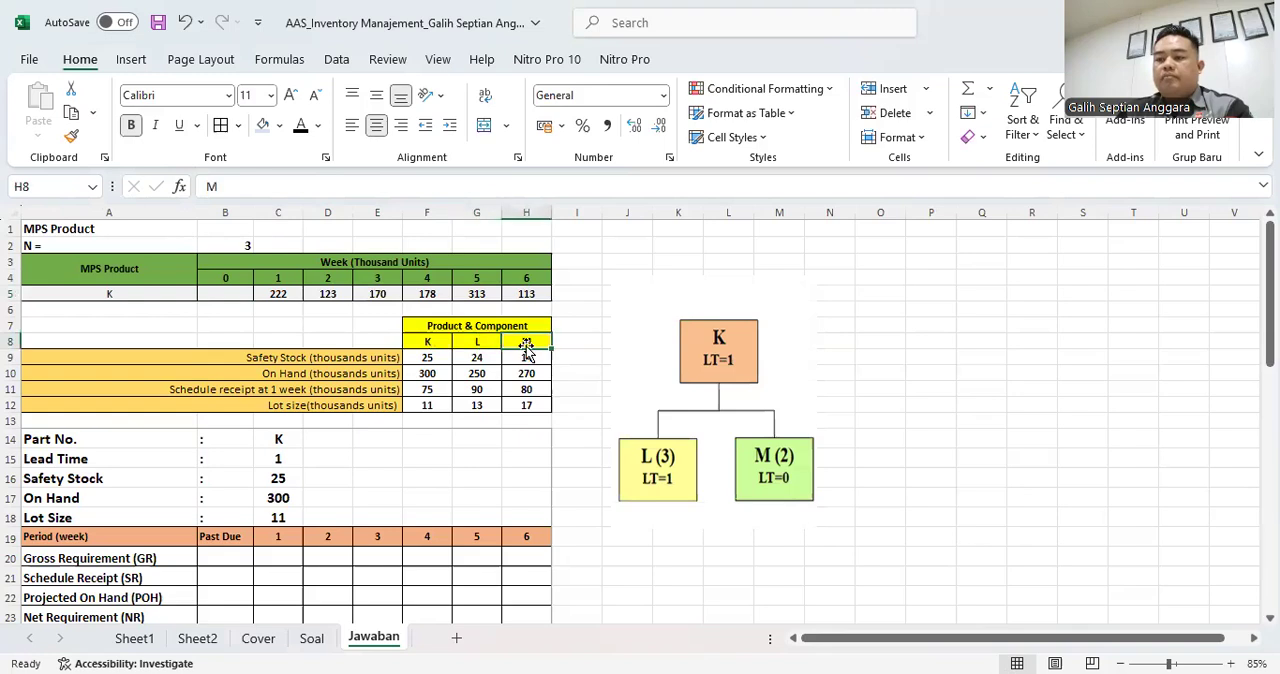
left_click(730, 348)
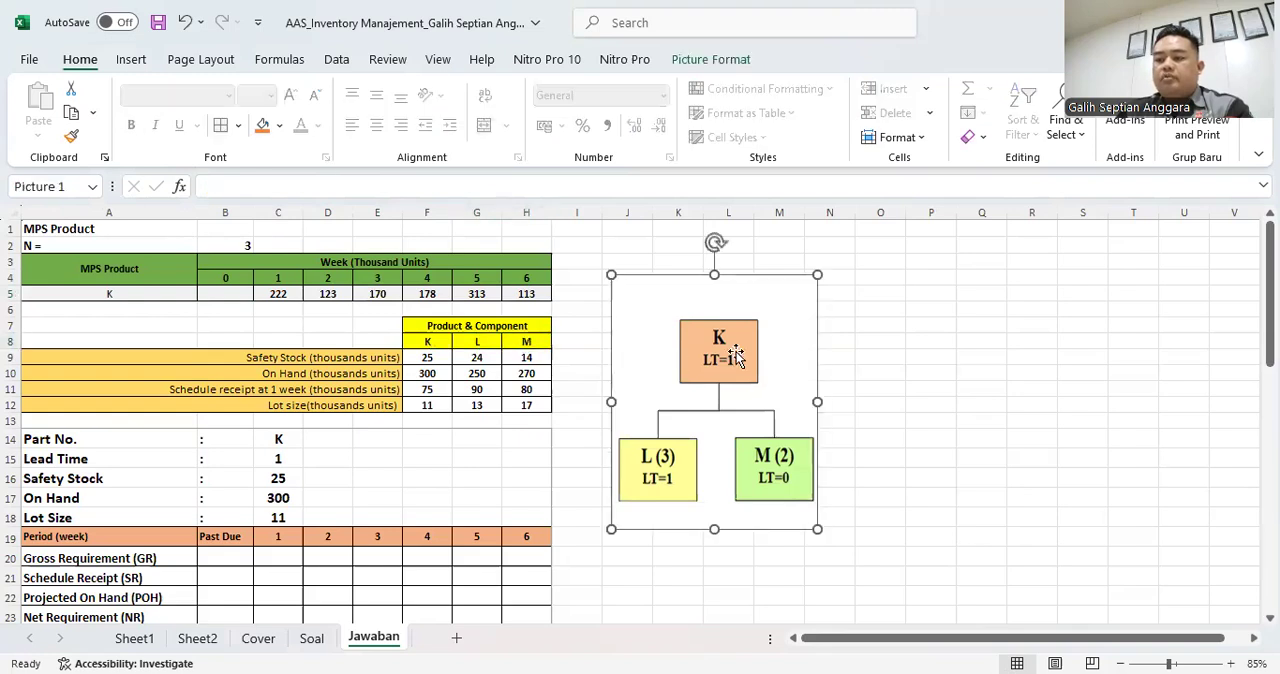
left_click(286, 441)
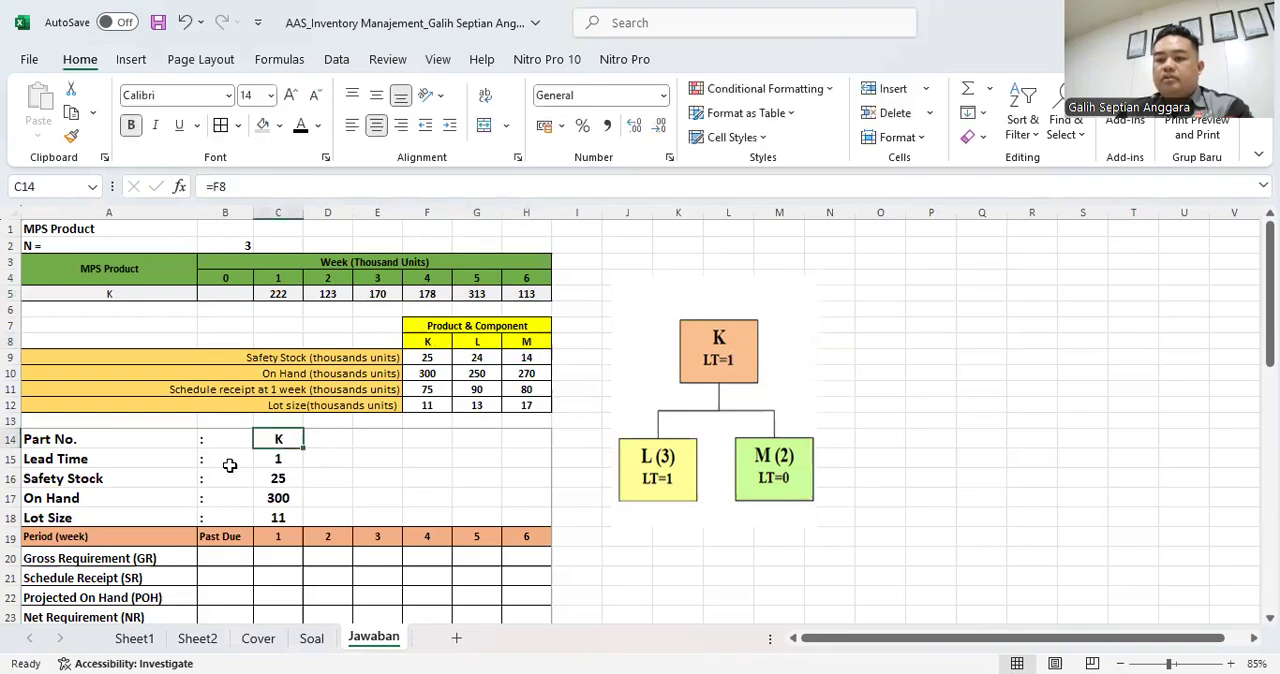
left_click(274, 458)
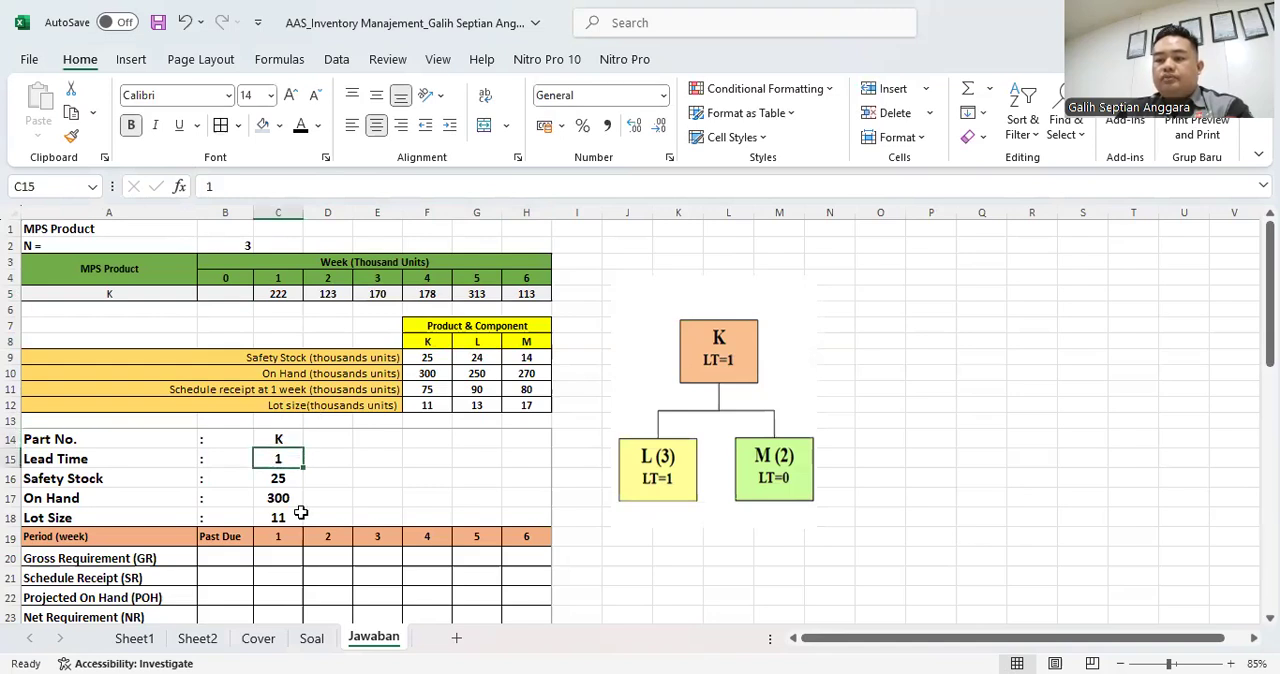
left_click(281, 481)
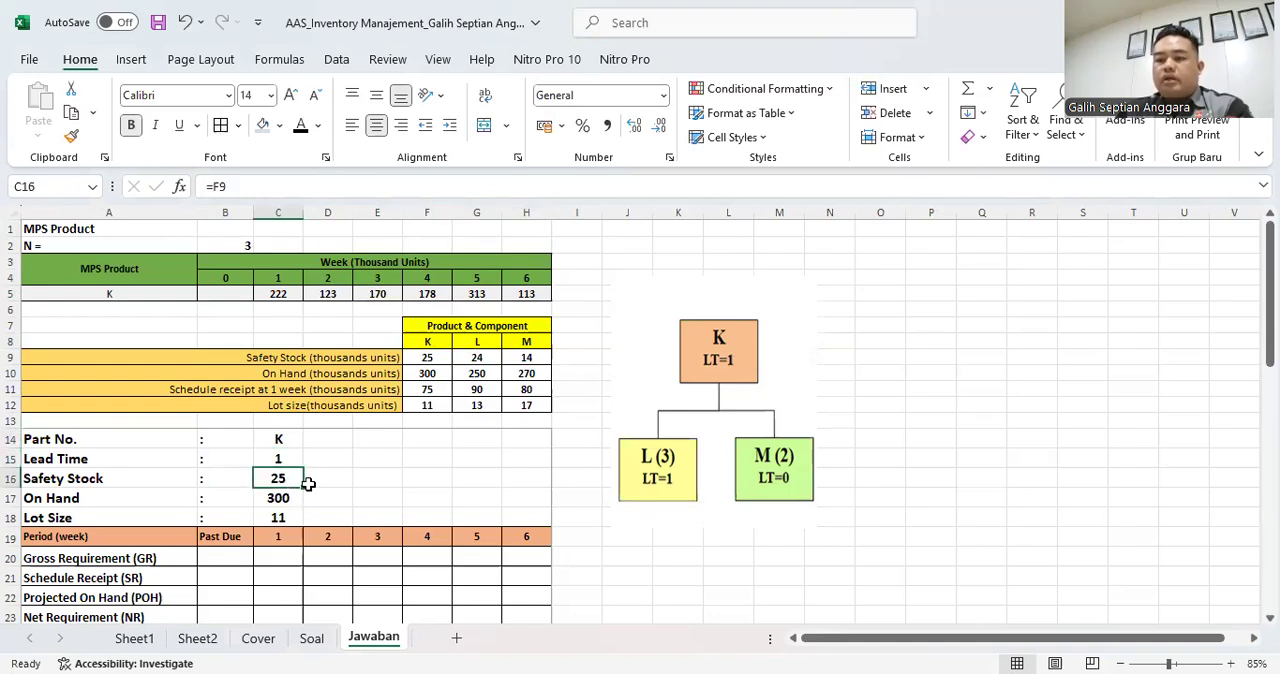
key("F2")
key("Return")
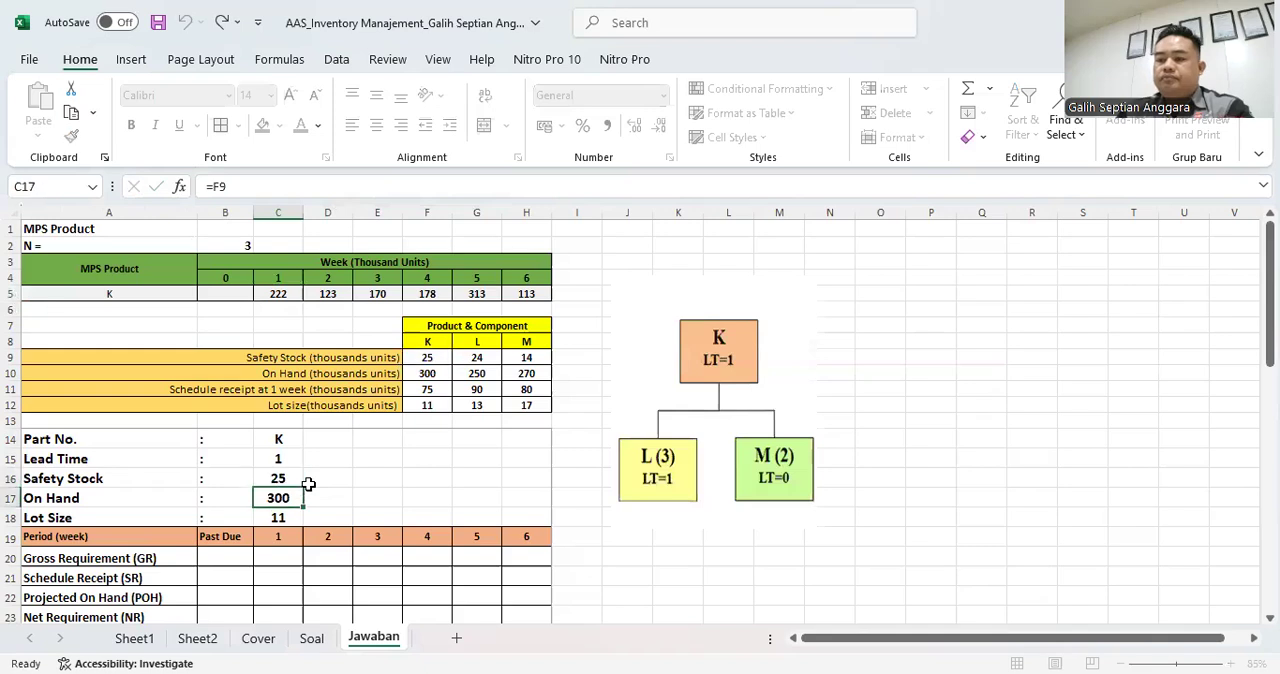
key("F2")
key("Return")
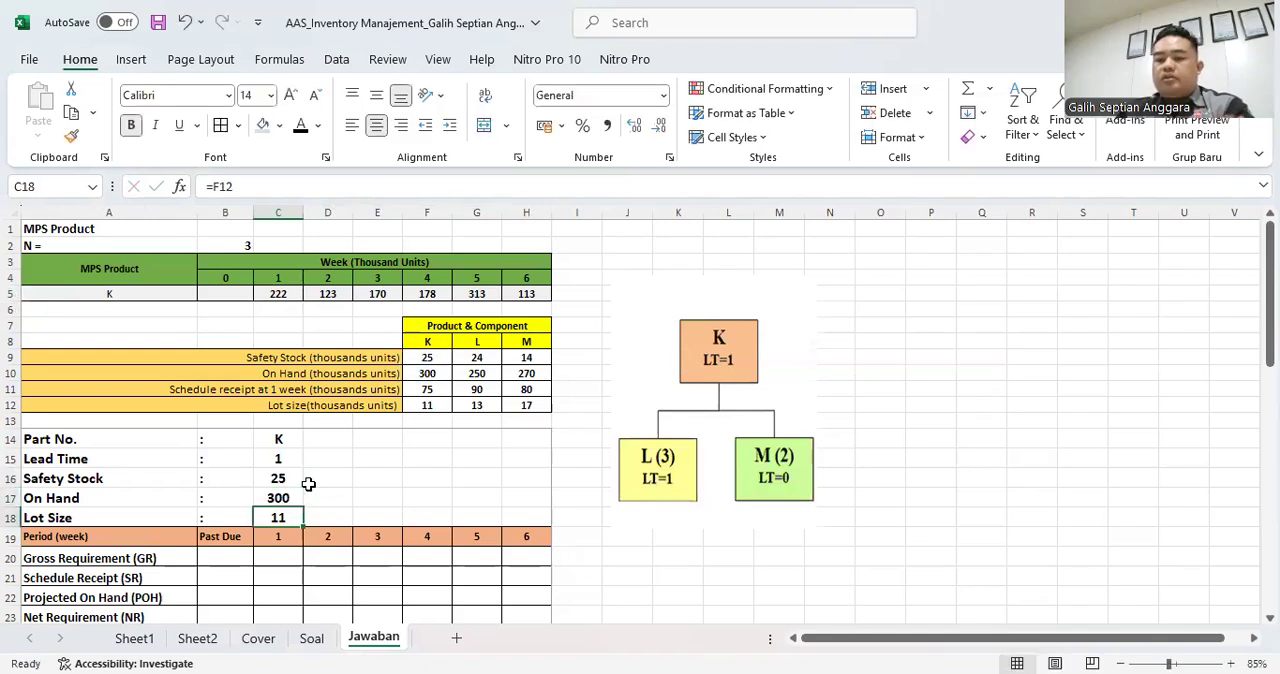
key("F2")
key("Return")
- Copy product K's weekly MPS quantities from C5:H5 into part K's Gross Requirement row starting at C20, as values only
scroll(308, 483, "down", 2)
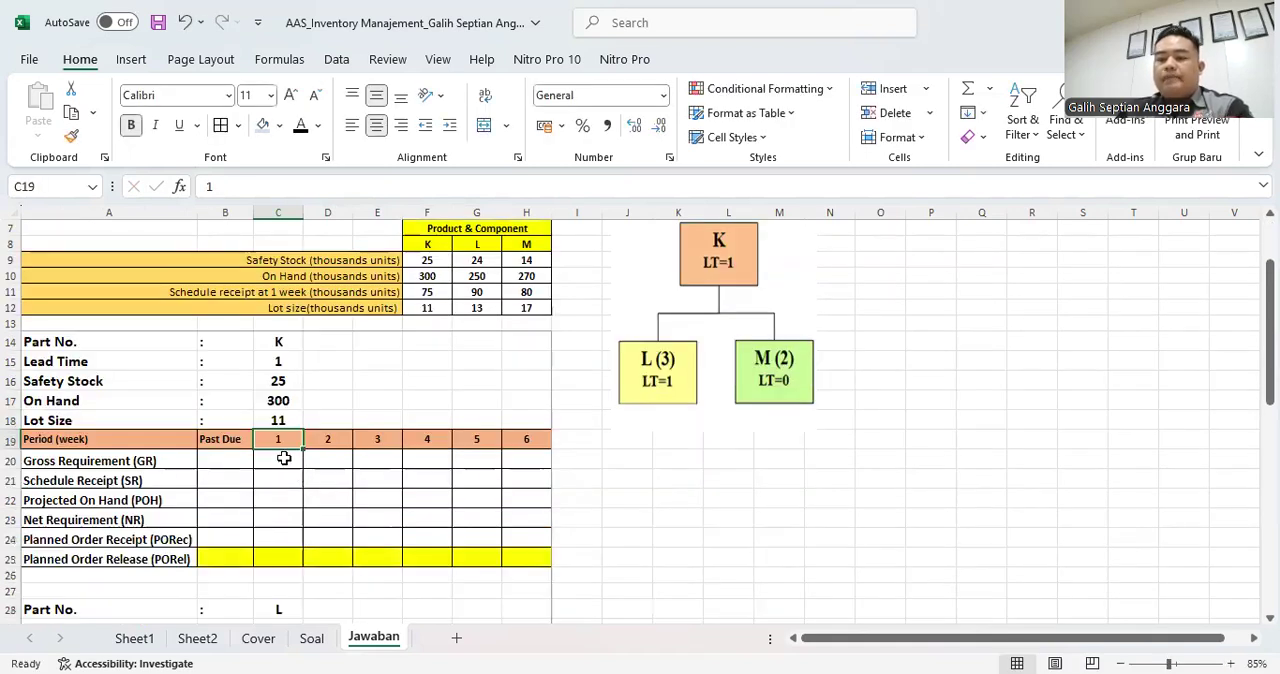
left_click(283, 457)
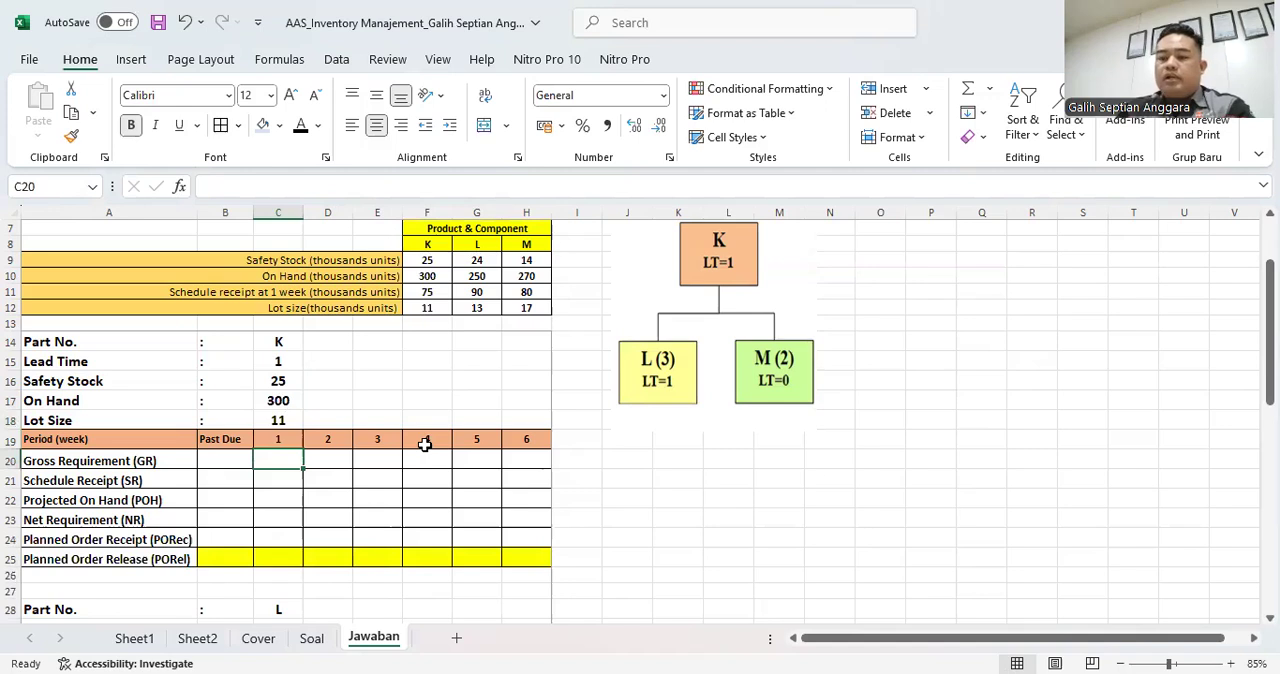
scroll(425, 444, "up", 2)
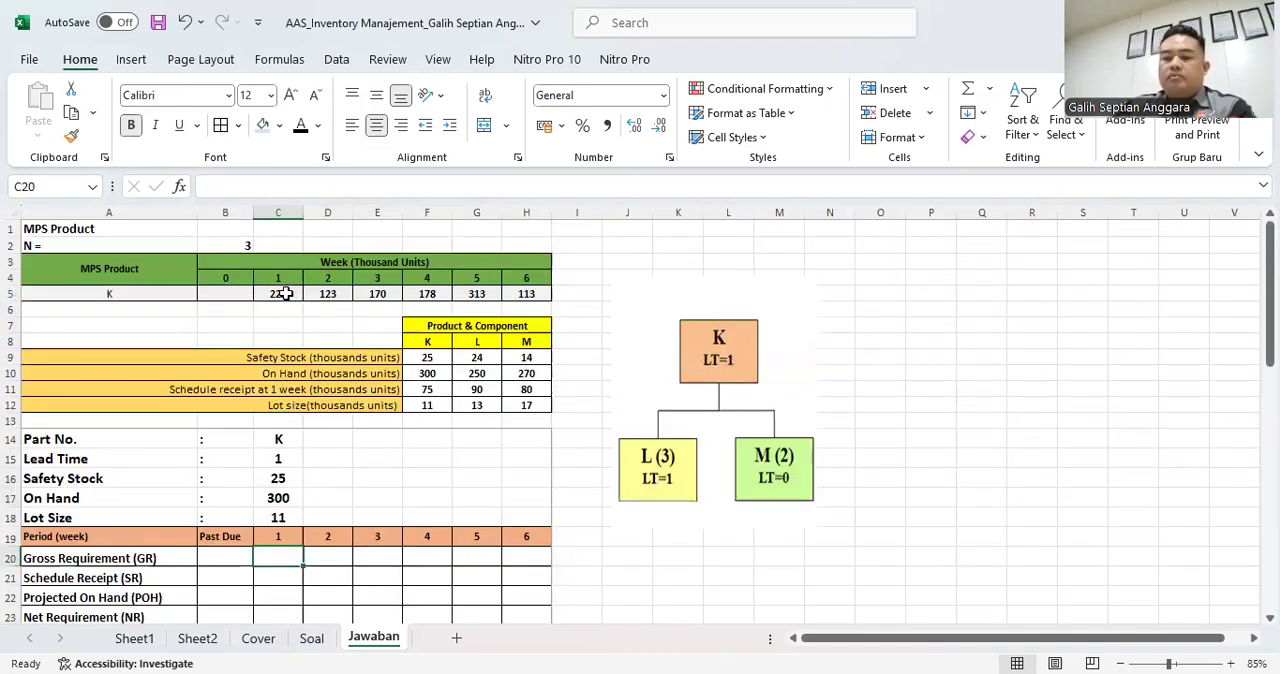
left_click_drag(285, 293, 517, 293)
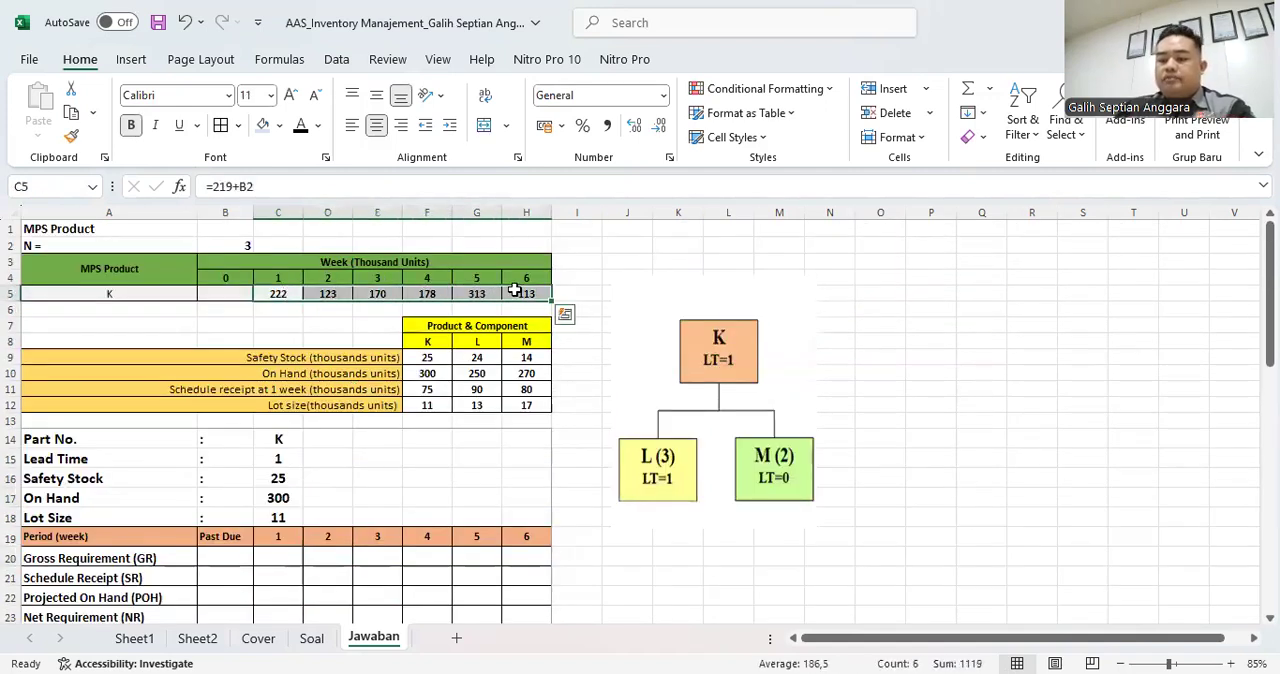
key("ctrl+c")
scroll(300, 440, "down", 2)
left_click(286, 461)
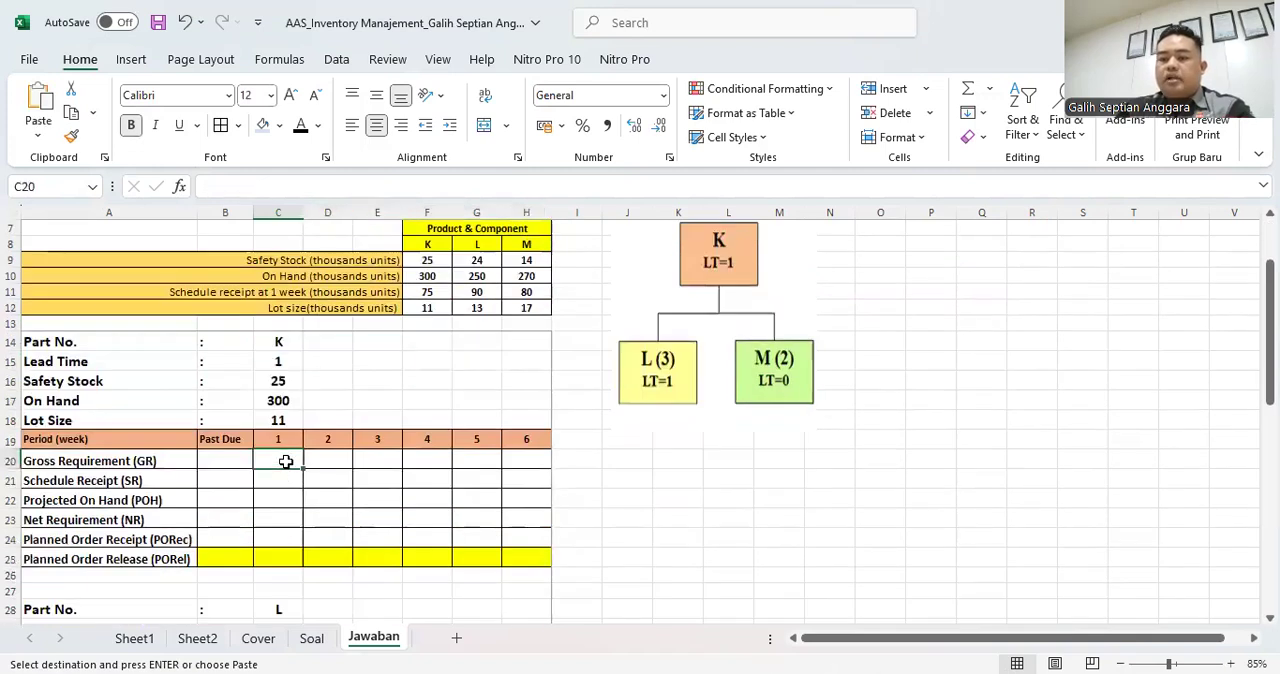
right_click(286, 461)
left_click(362, 246)
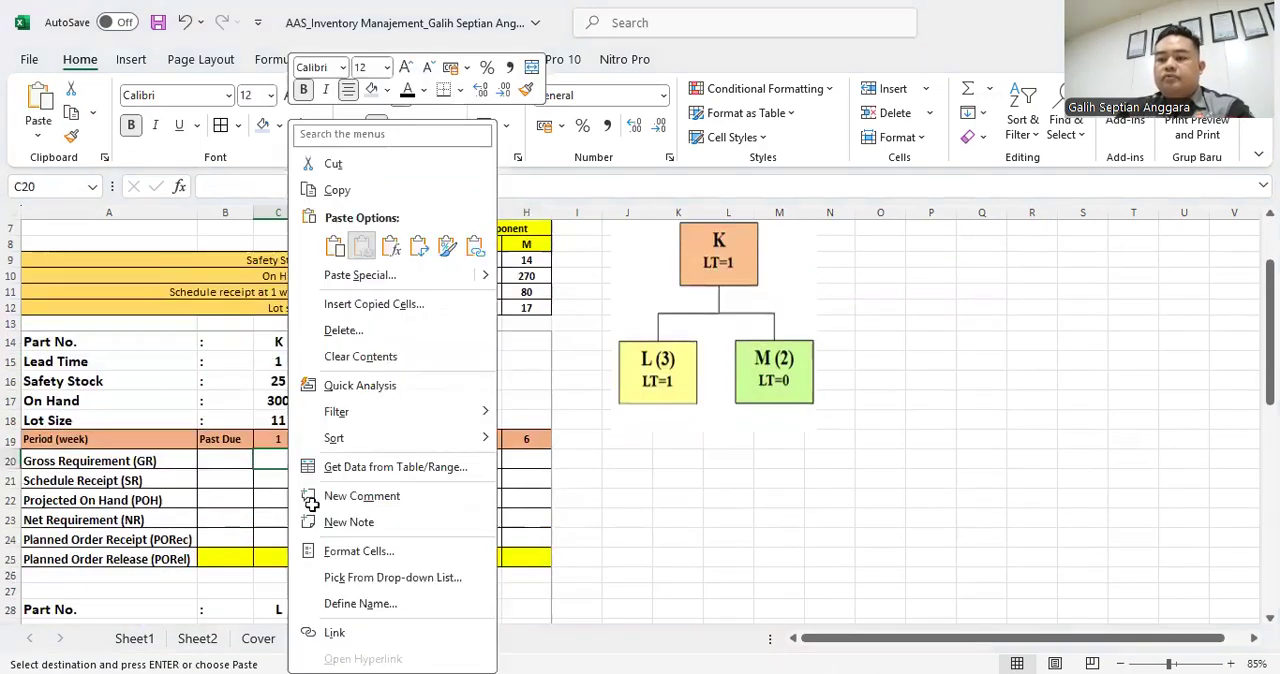
scroll(330, 495, "up", 2)
scroll(329, 500, "down", 1)
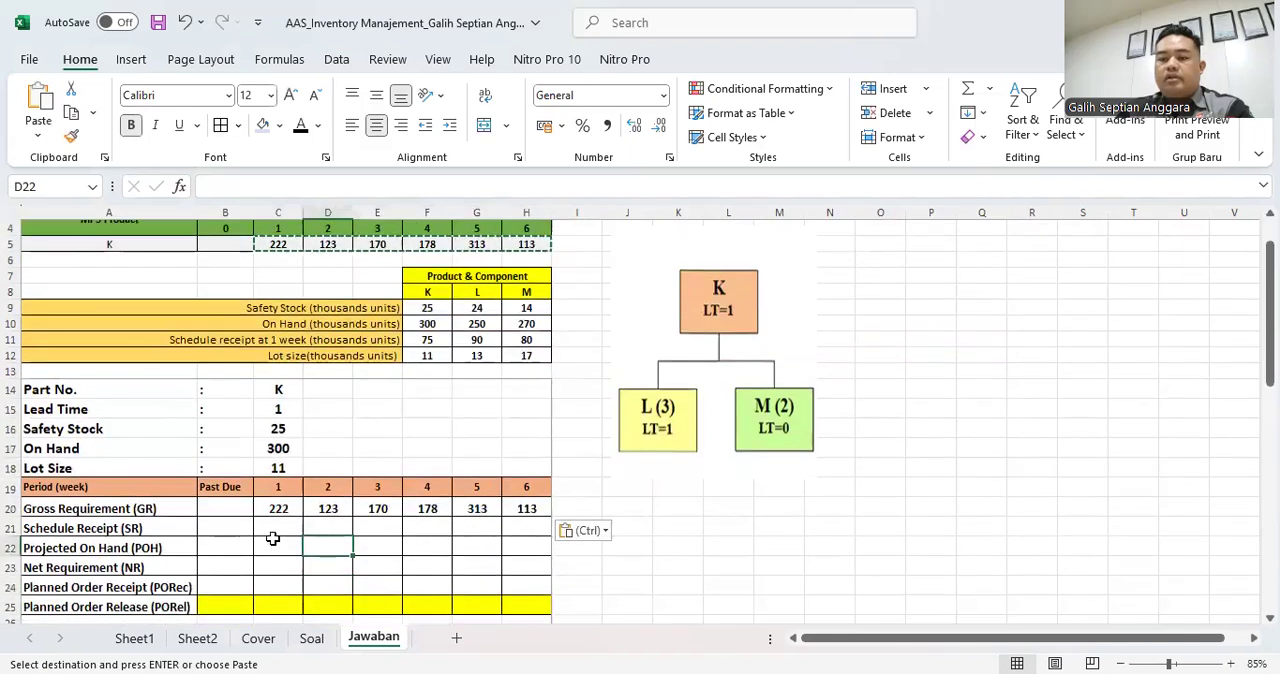
- Enter 75 as part K's Schedule Receipt for week 1 in C21
left_click(275, 526)
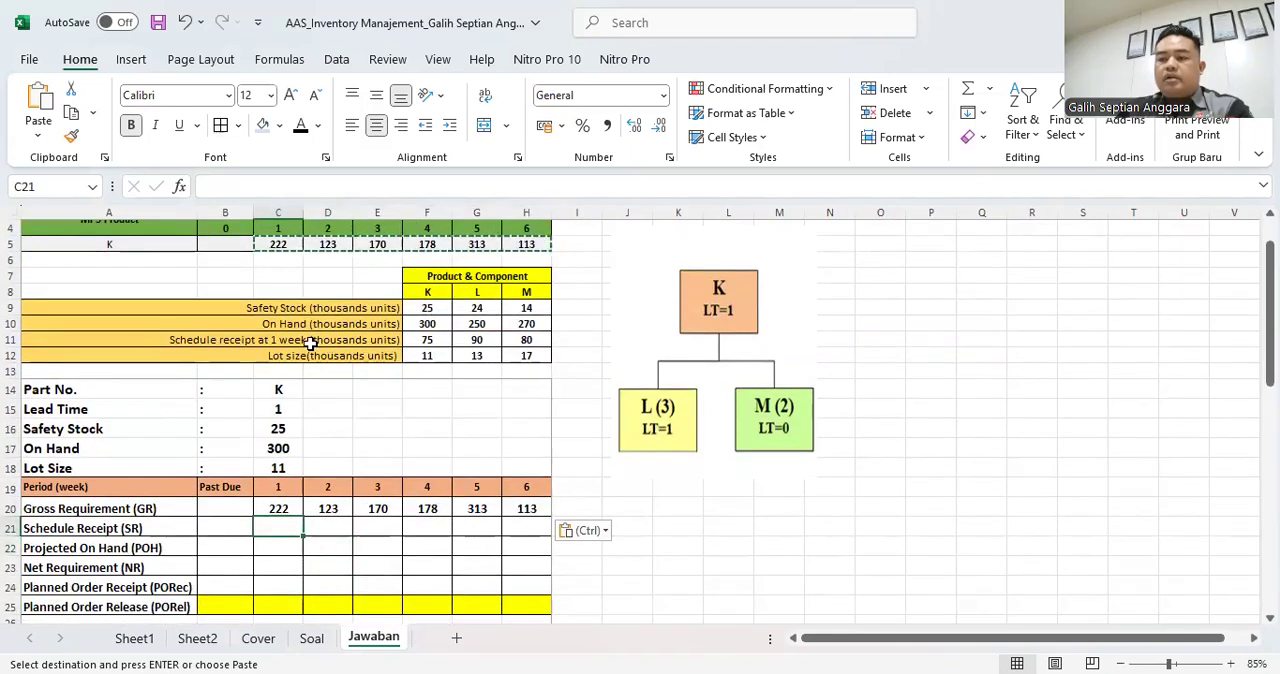
left_click(430, 340)
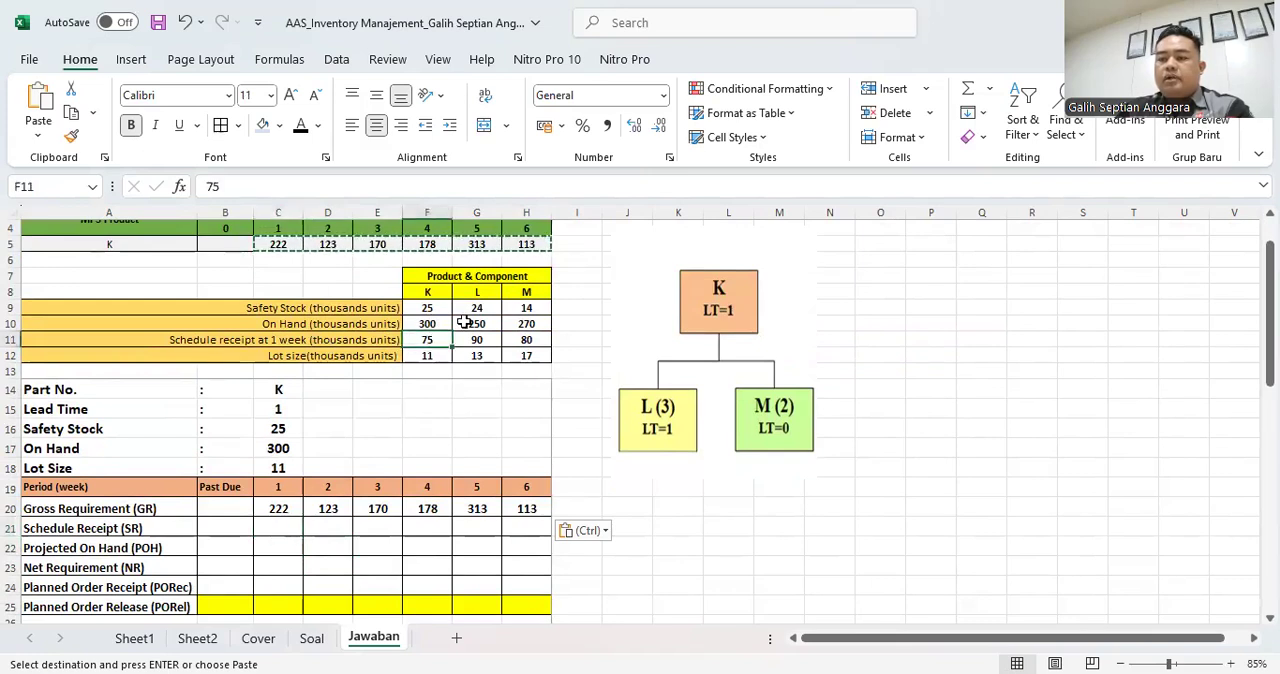
left_click(271, 524)
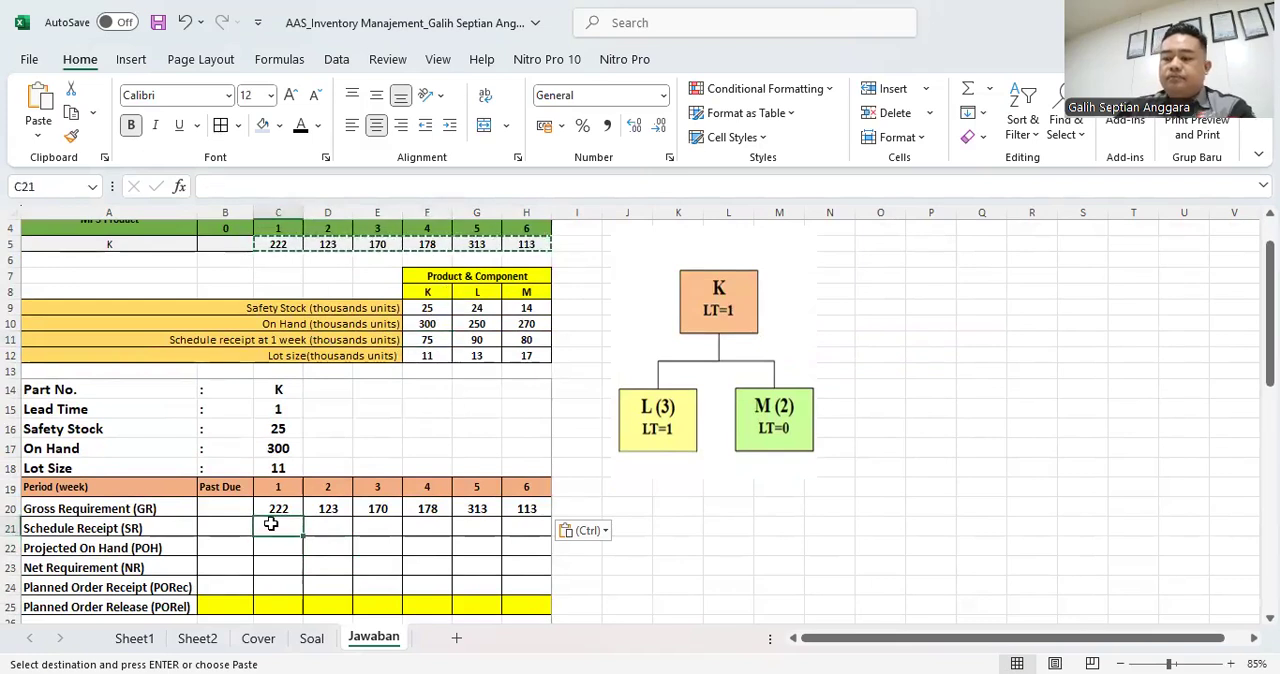
key("Escape")
type("75")
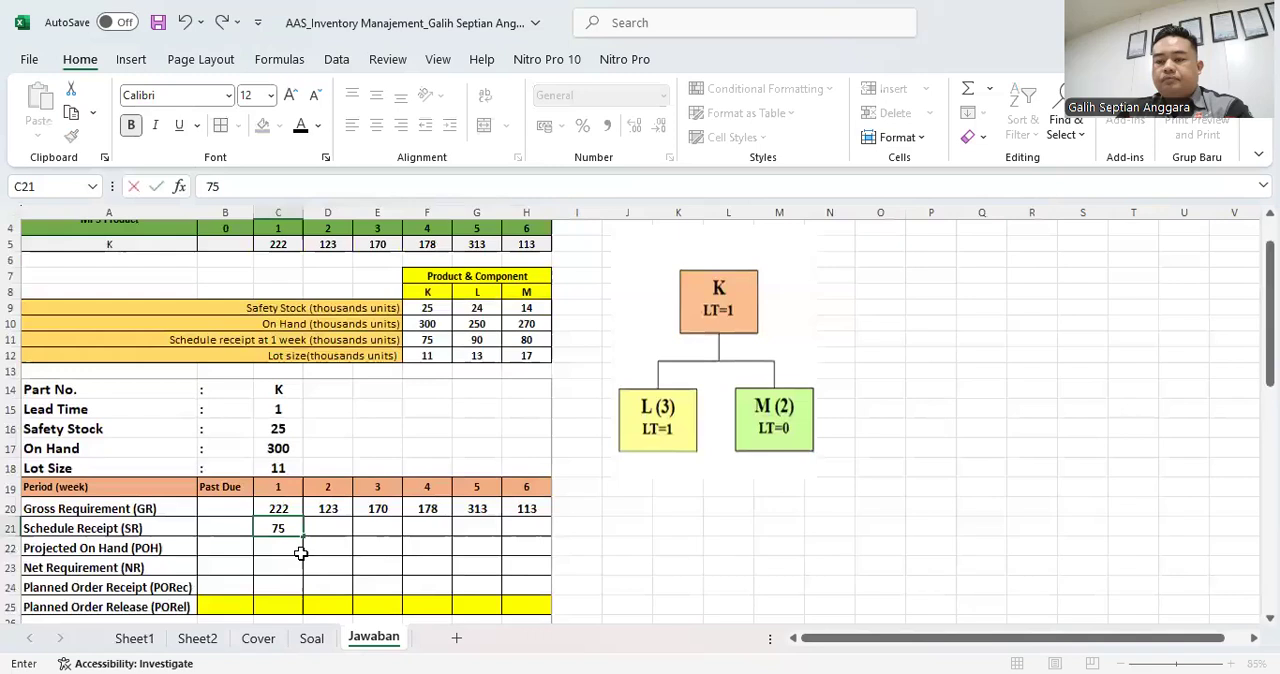
- Link the Past Due Projected On Hand of part K in B22 to its On Hand stock with =C17
left_click(229, 548)
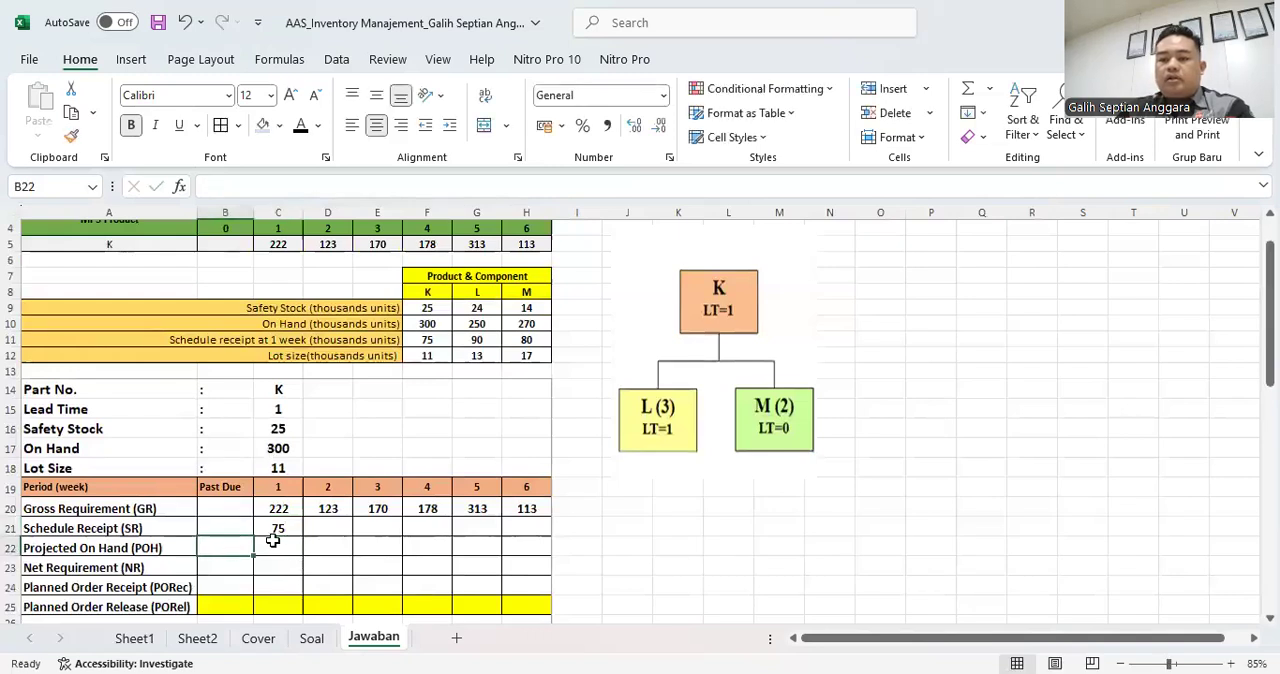
type("=")
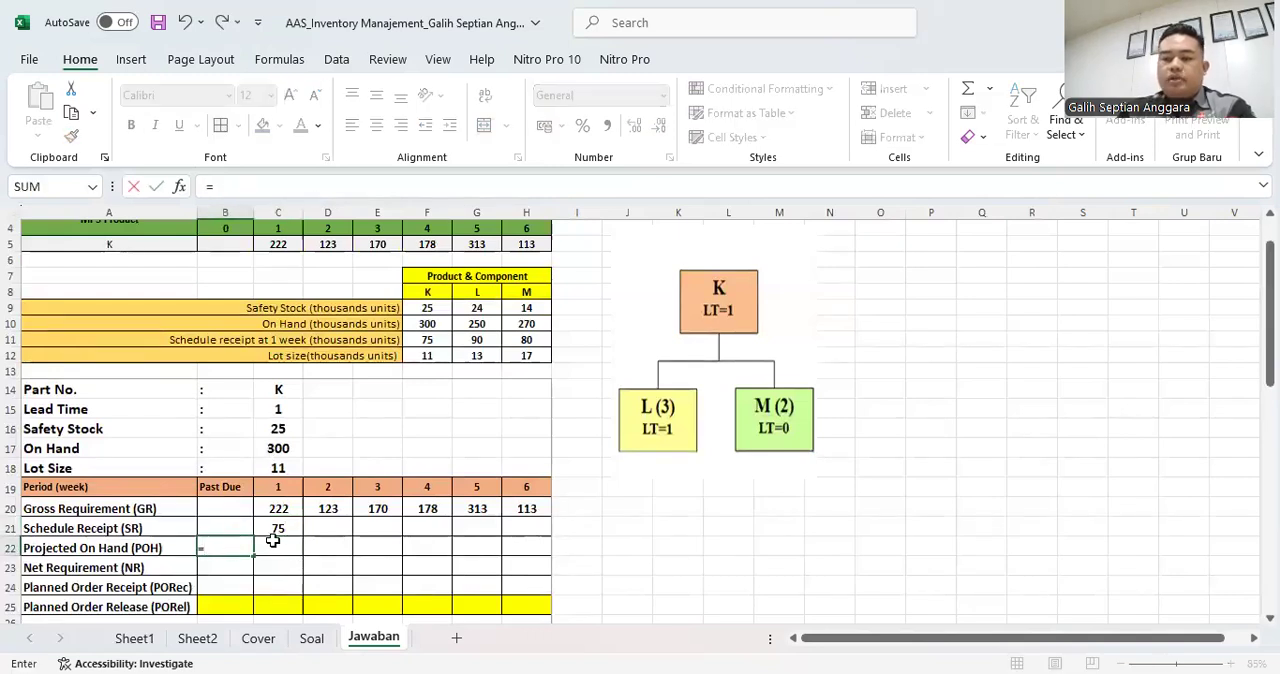
left_click(278, 449)
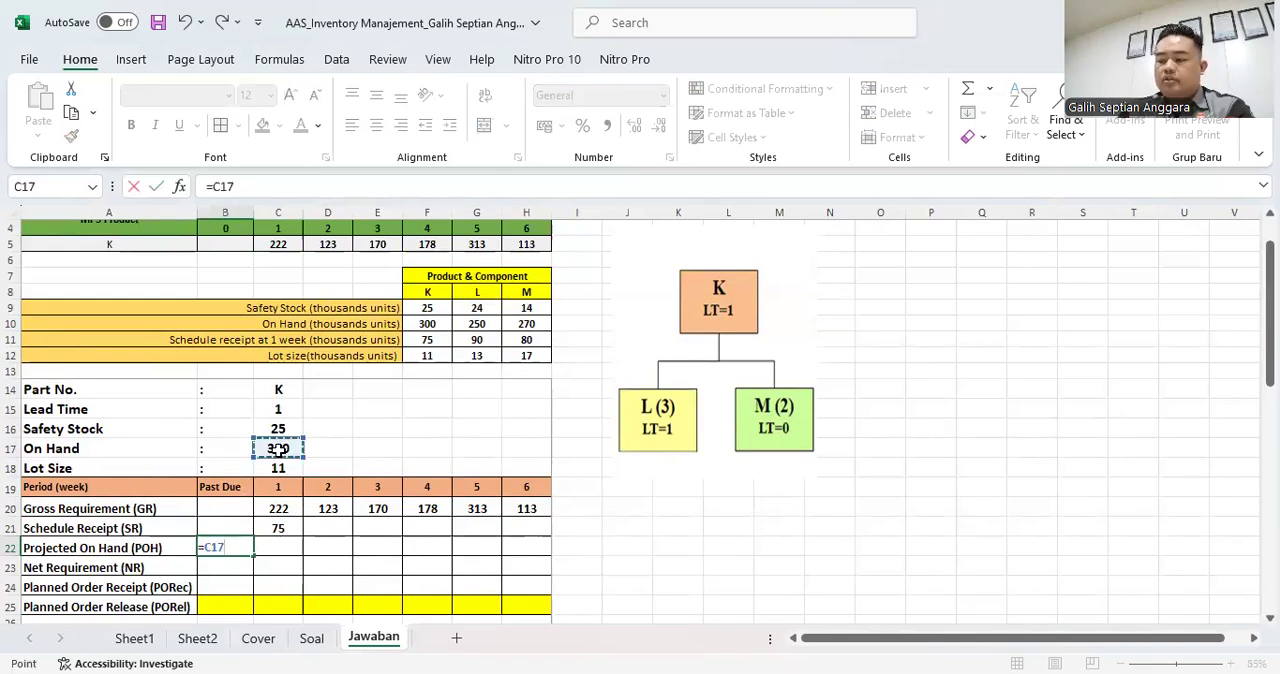
key("Return")
- Calculate part K's week 1 Projected On Hand in C22 with the formula =B22-C20+C21
left_click(284, 547)
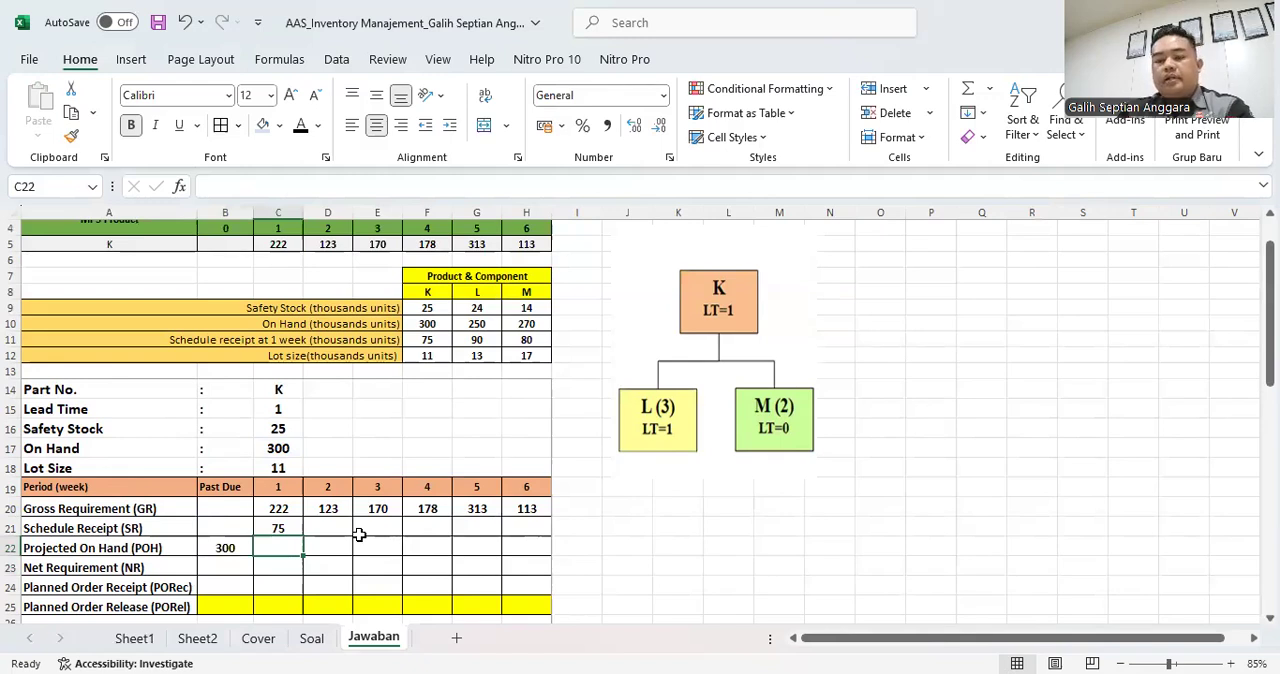
type("=")
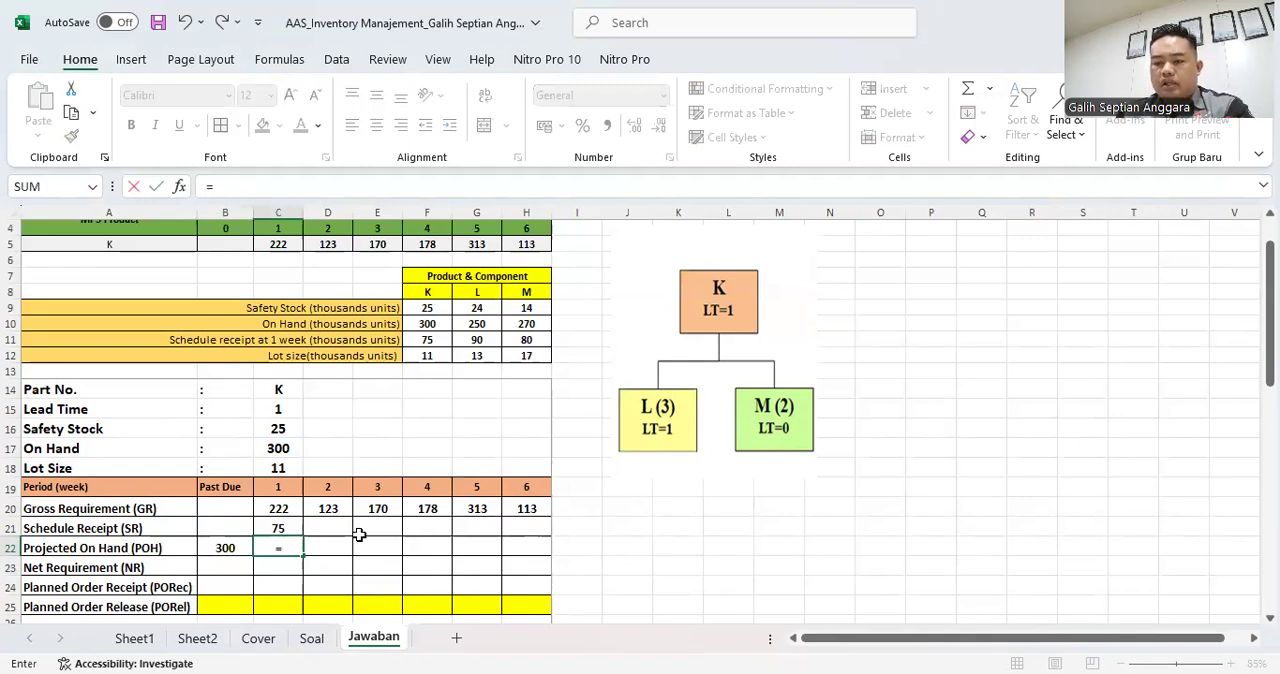
key("Left")
type("-")
key("Up")
key("Up")
type("+")
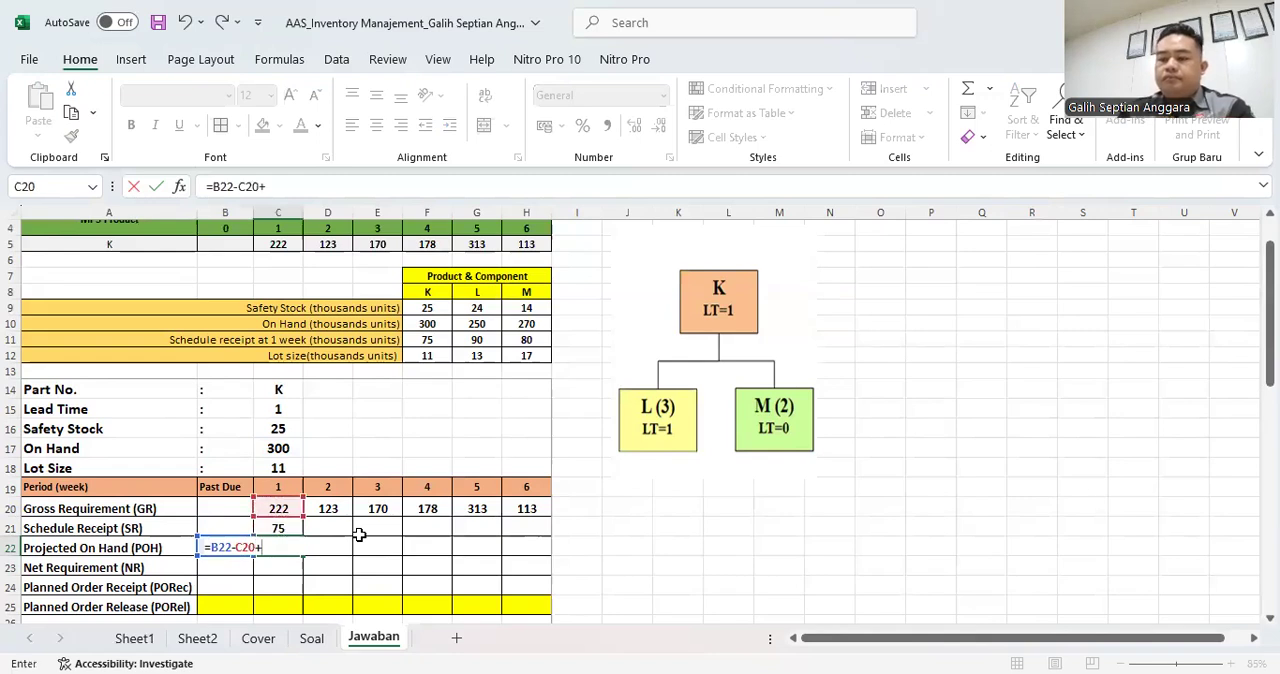
key("Up")
key("Return")
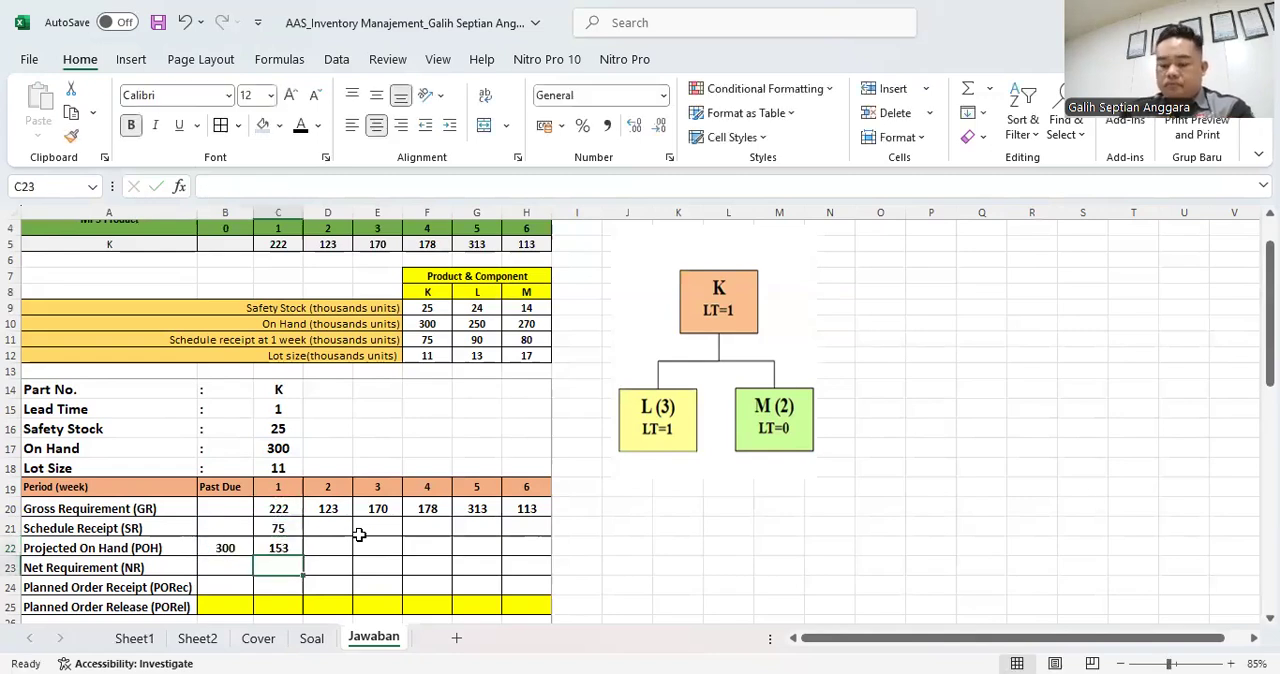
left_click(290, 550)
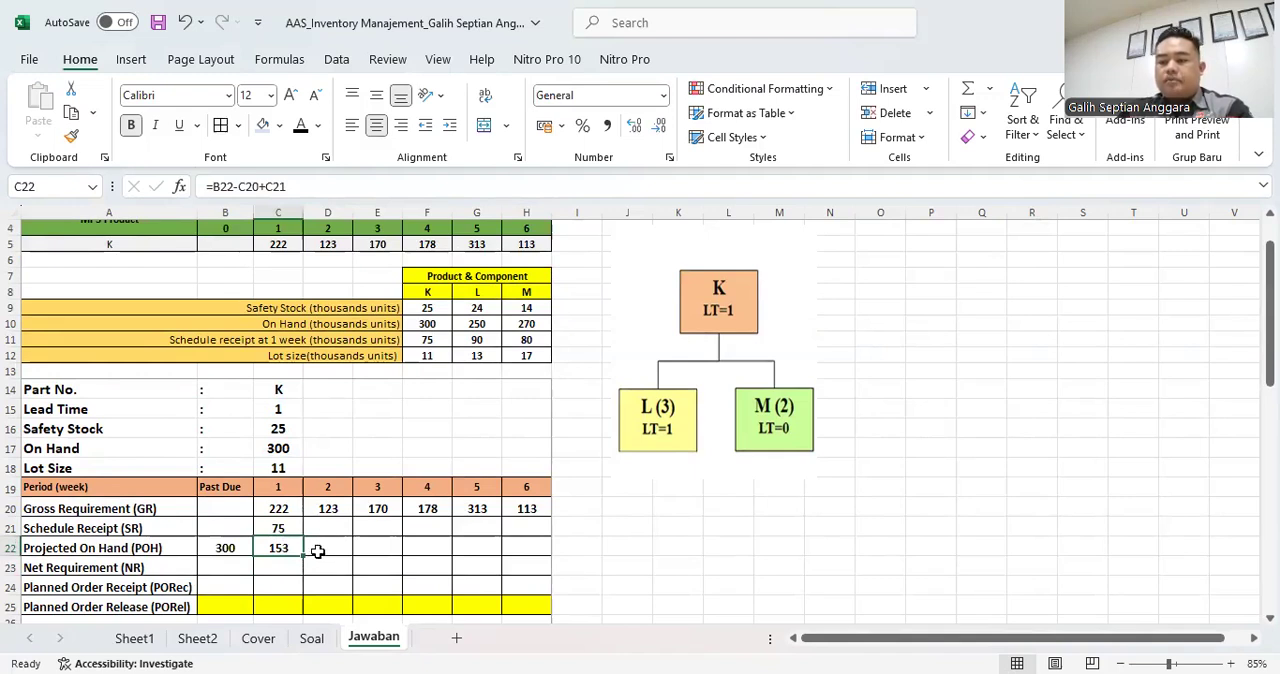
left_click(289, 565)
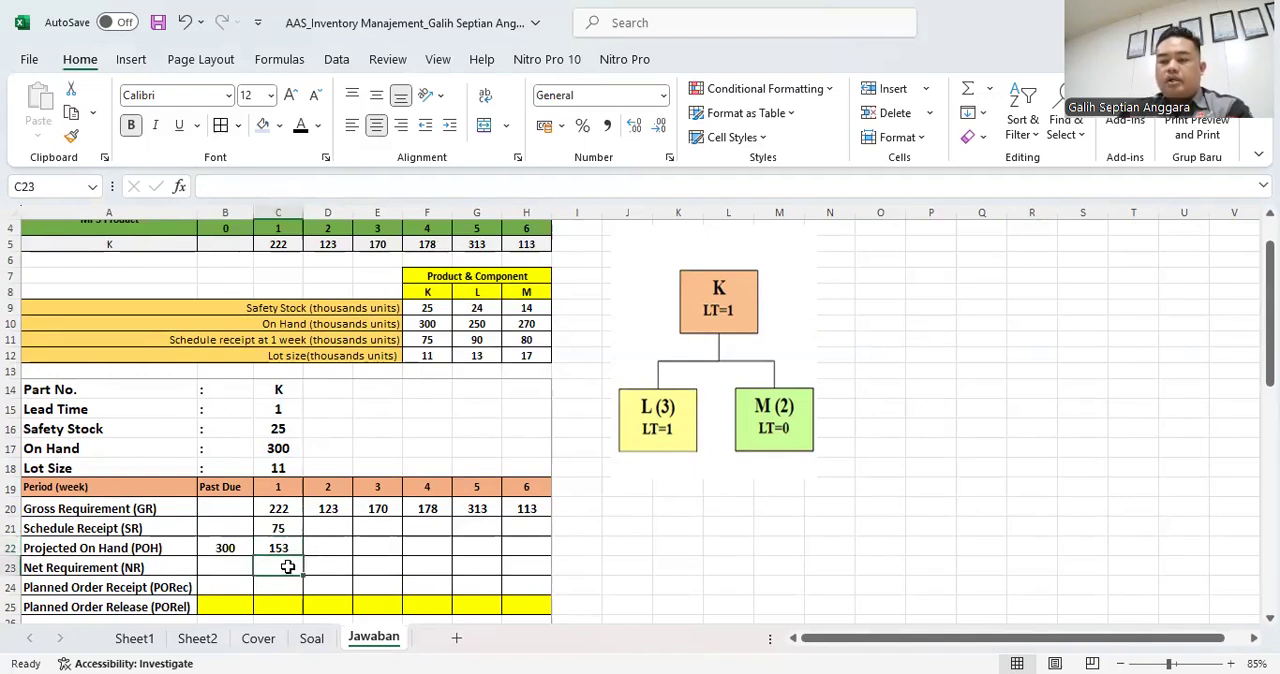
- Calculate part K's week 2 Projected On Hand in D22 with the formula =C22-D20+D21
left_click(337, 544)
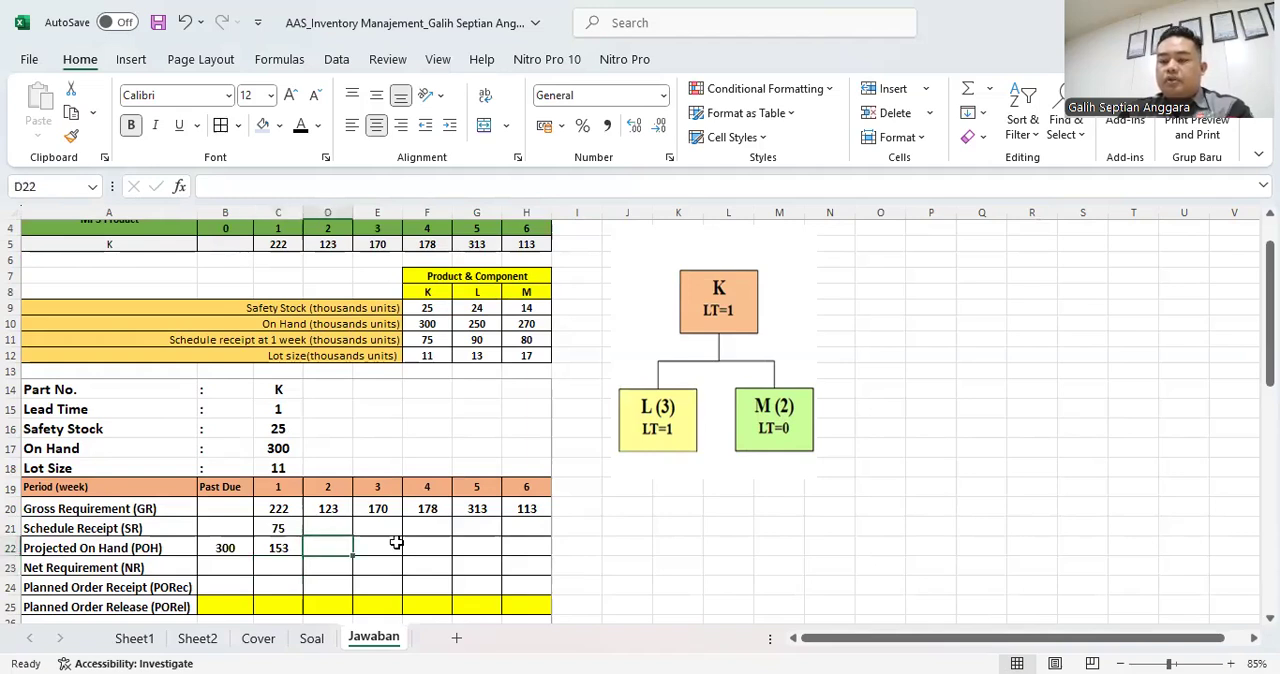
type("=")
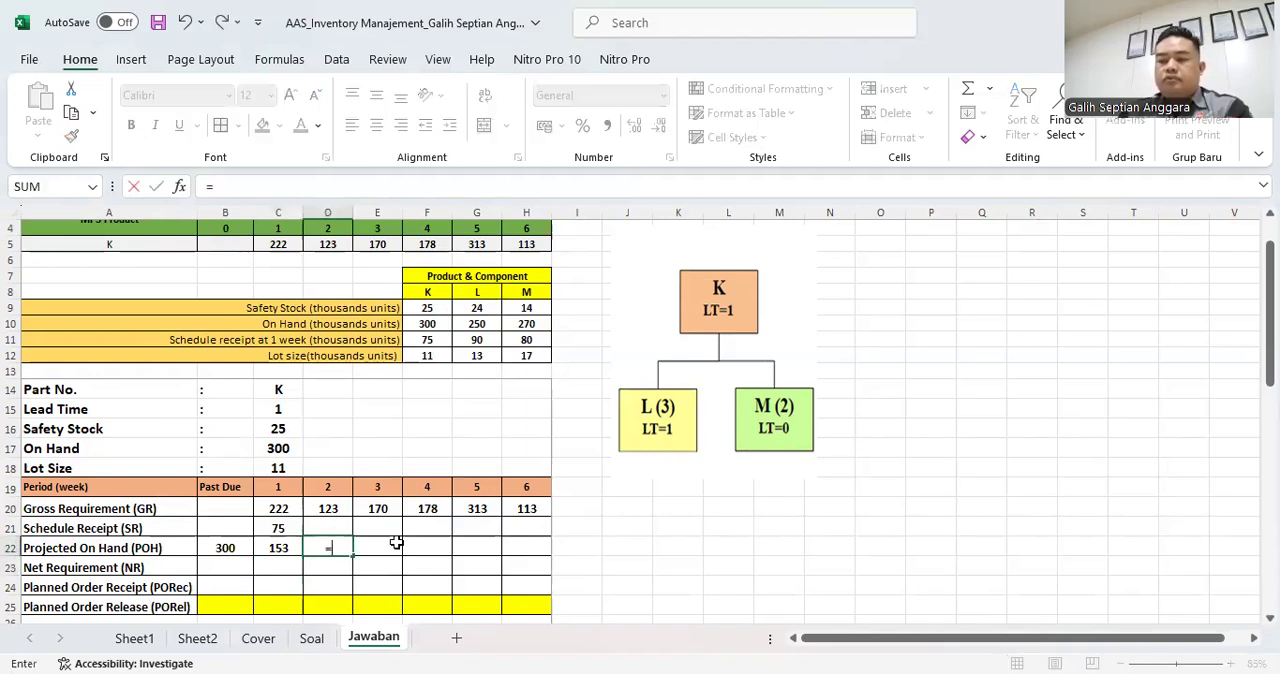
key("Left")
type("-")
key("Up")
key("Up")
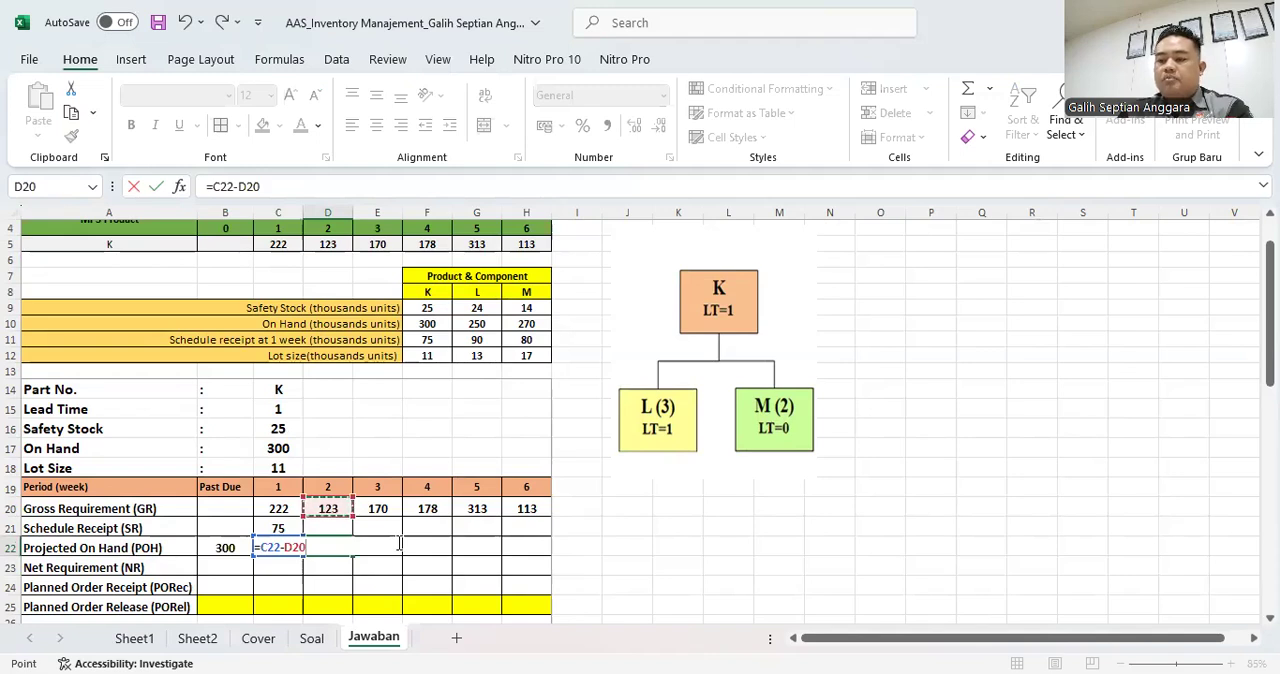
type("+")
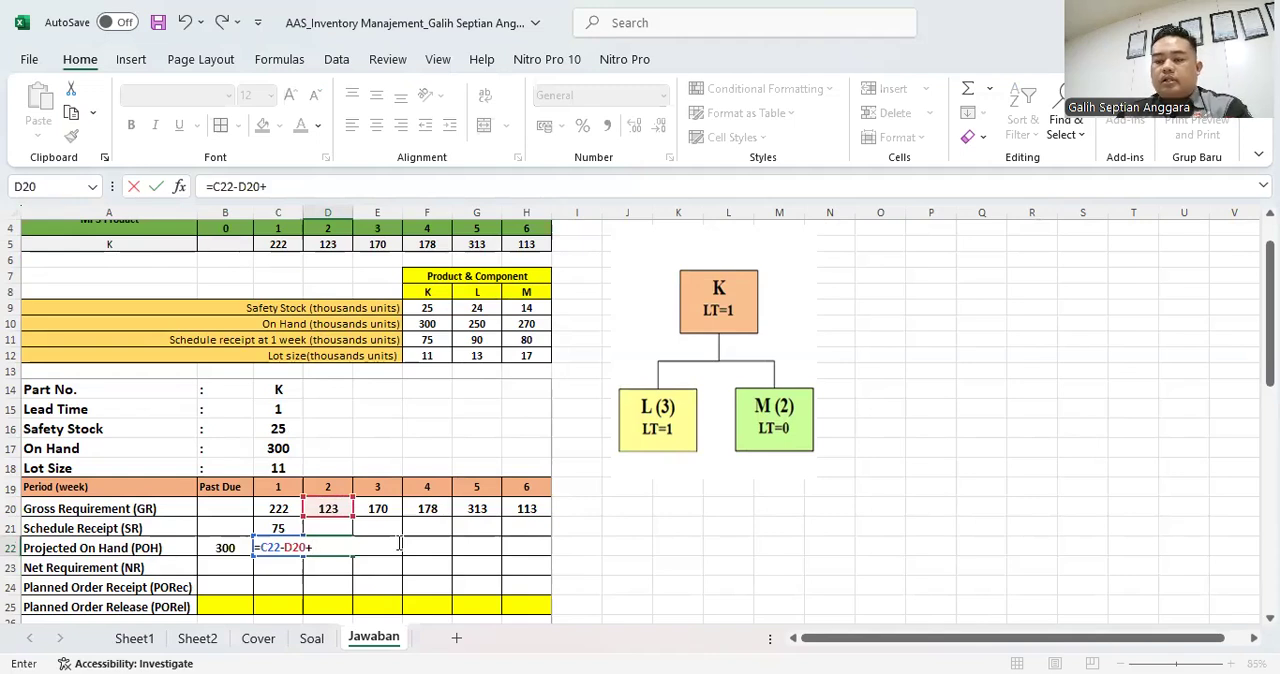
key("Right")
key("Up")
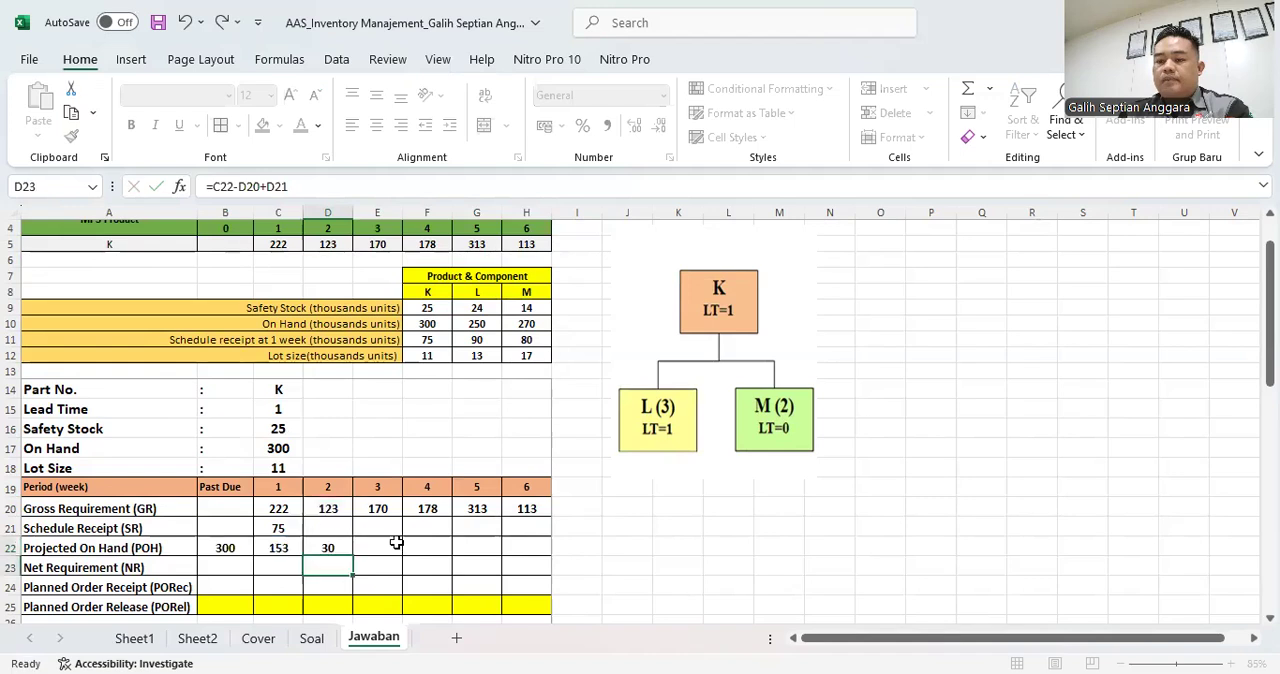
key("ctrl+Return")
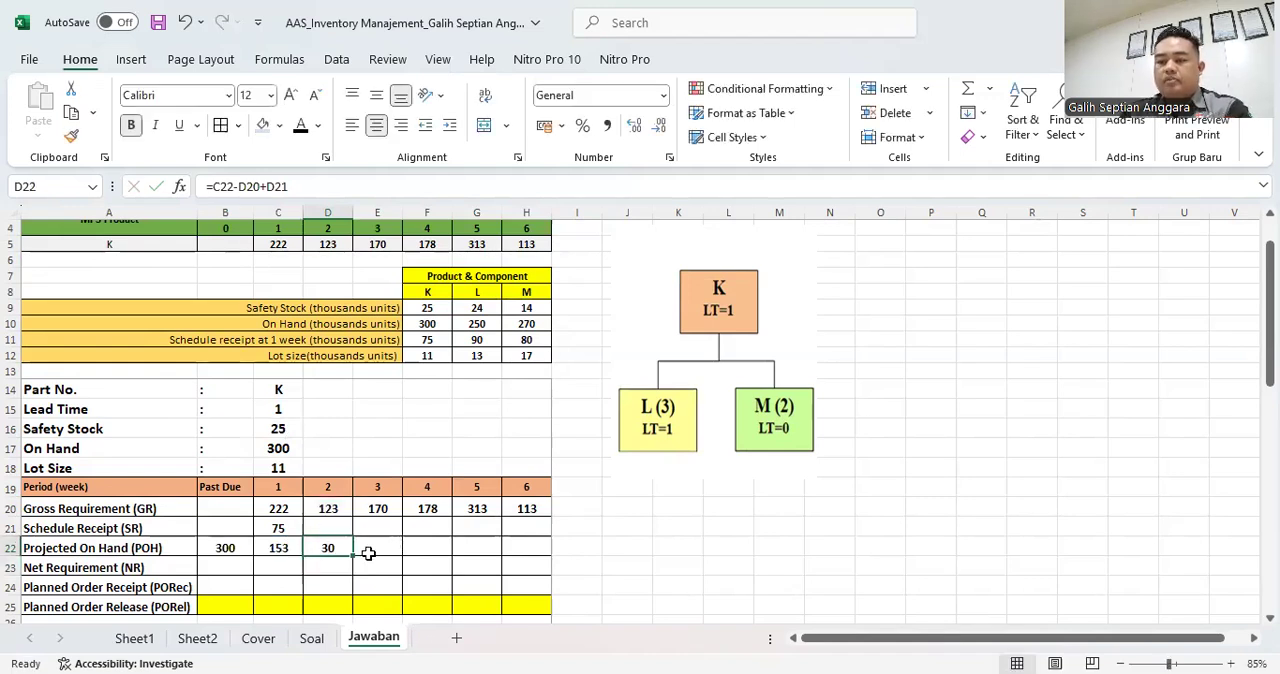
- Try the formula =D22-E20+E21 for part K's week 3 Projected On Hand in E22, and clear the cell again
left_click(373, 549)
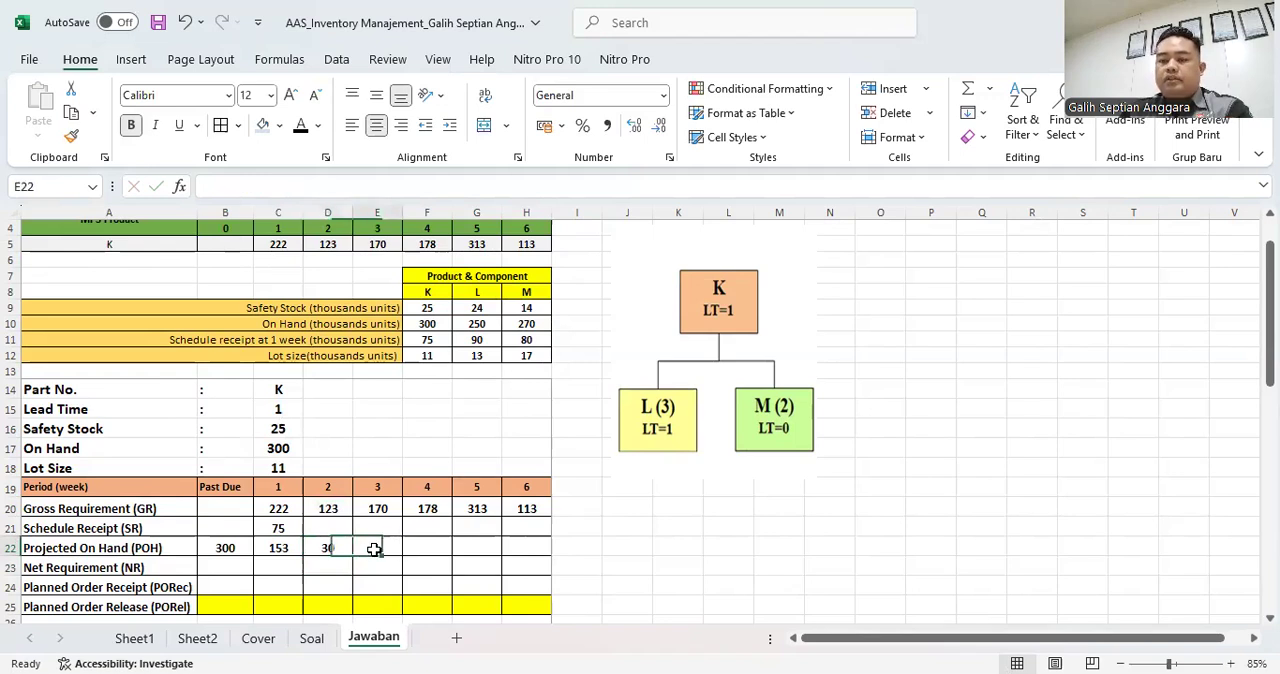
type("=")
key("Left")
type("-")
key("Up")
key("Up")
type("+")
key("Up")
key("Return")
key("Up")
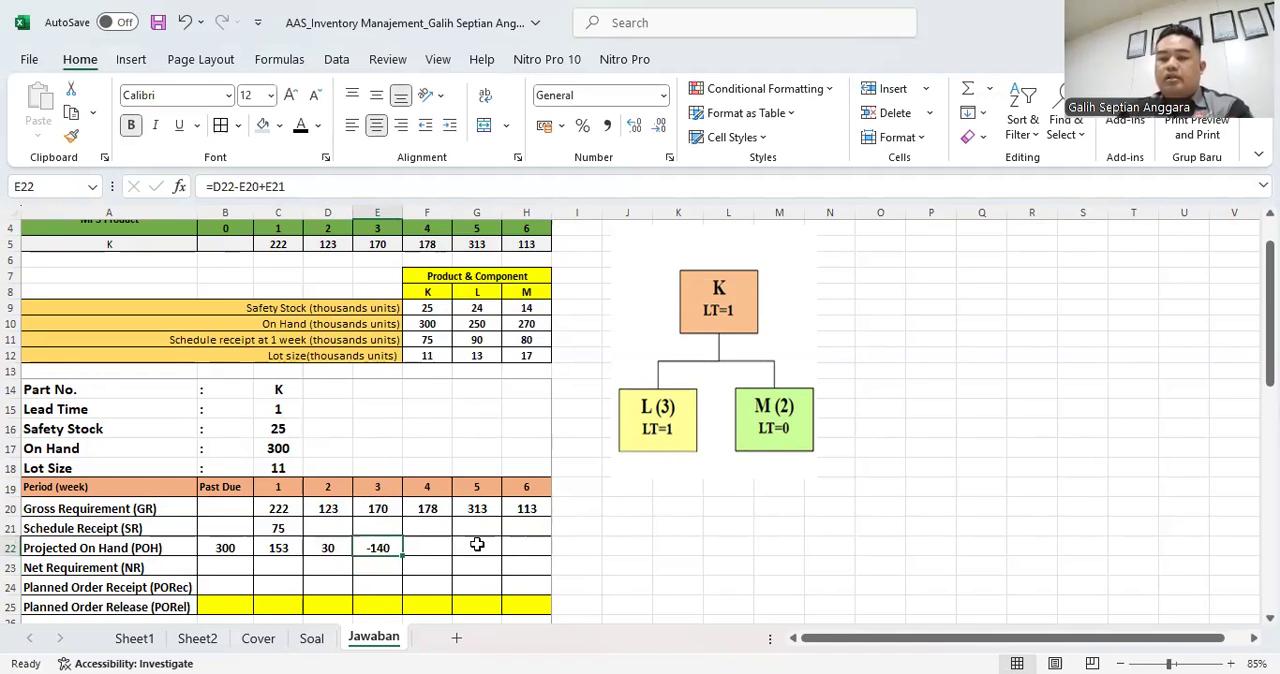
key("Delete")
- Calculate part K's week 3 Net Requirement in E23 with the formula =C16+E20-E21-D22
key("Down")
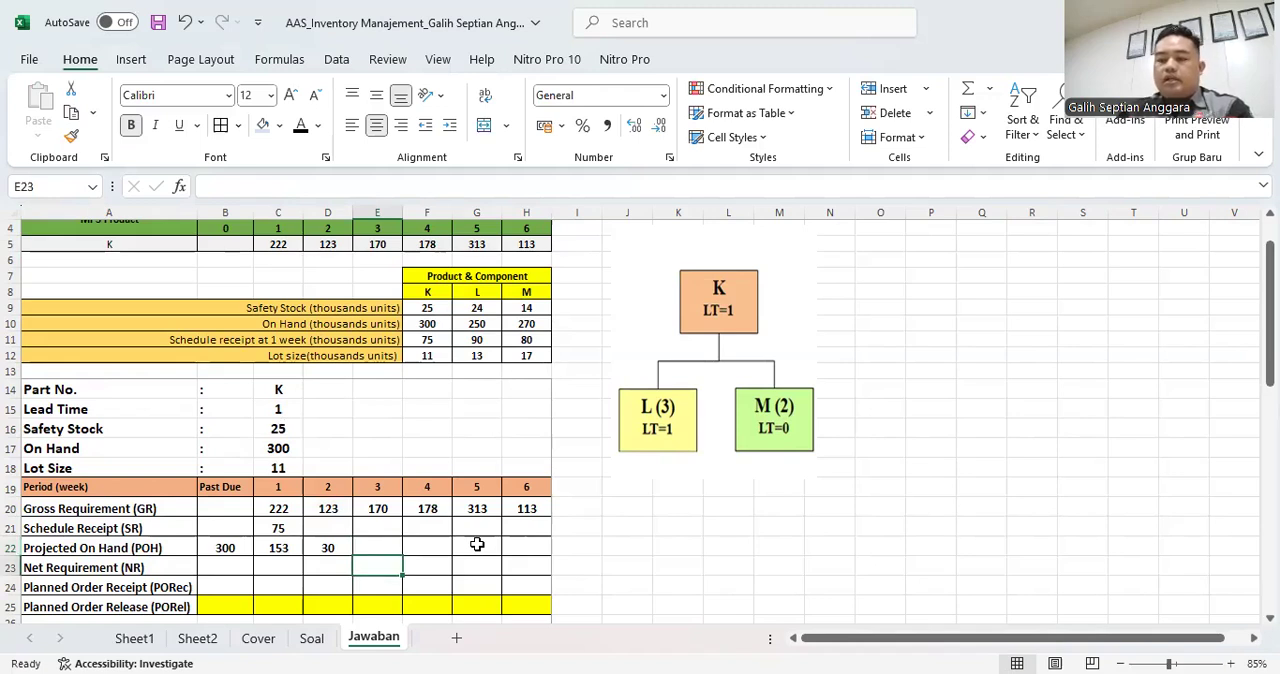
type("=")
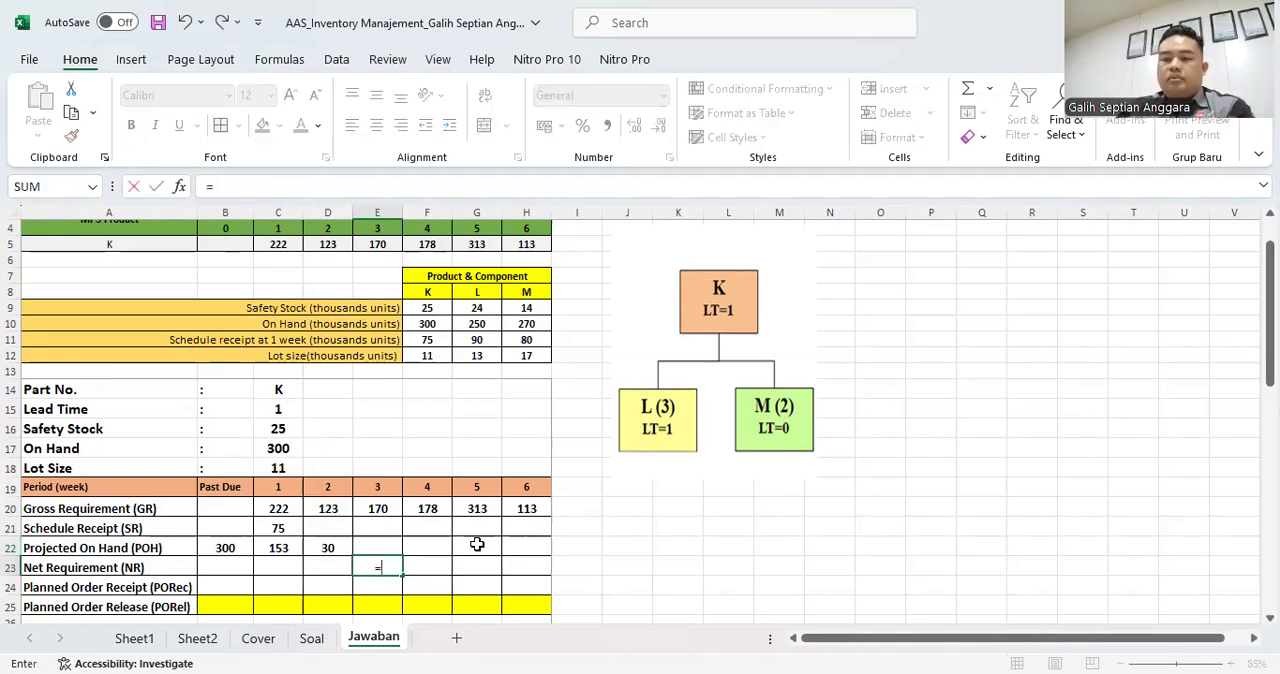
left_click(276, 428)
type("+")
left_click(377, 508)
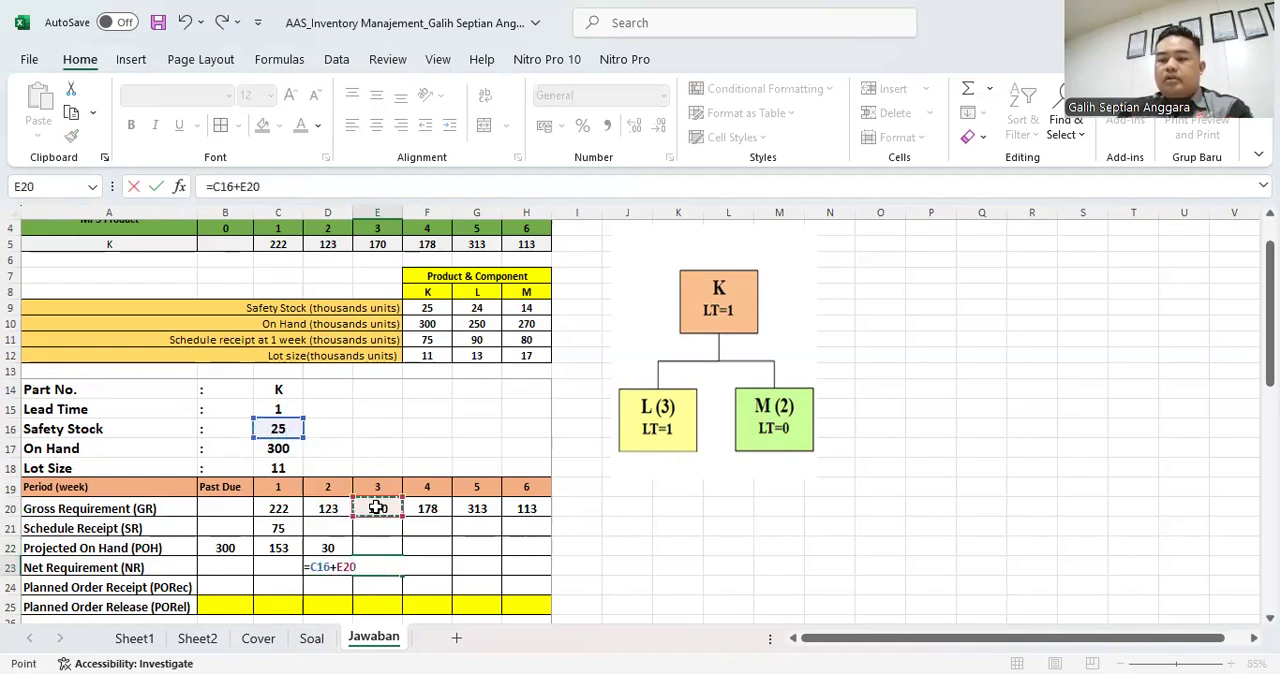
type("-")
left_click(390, 527)
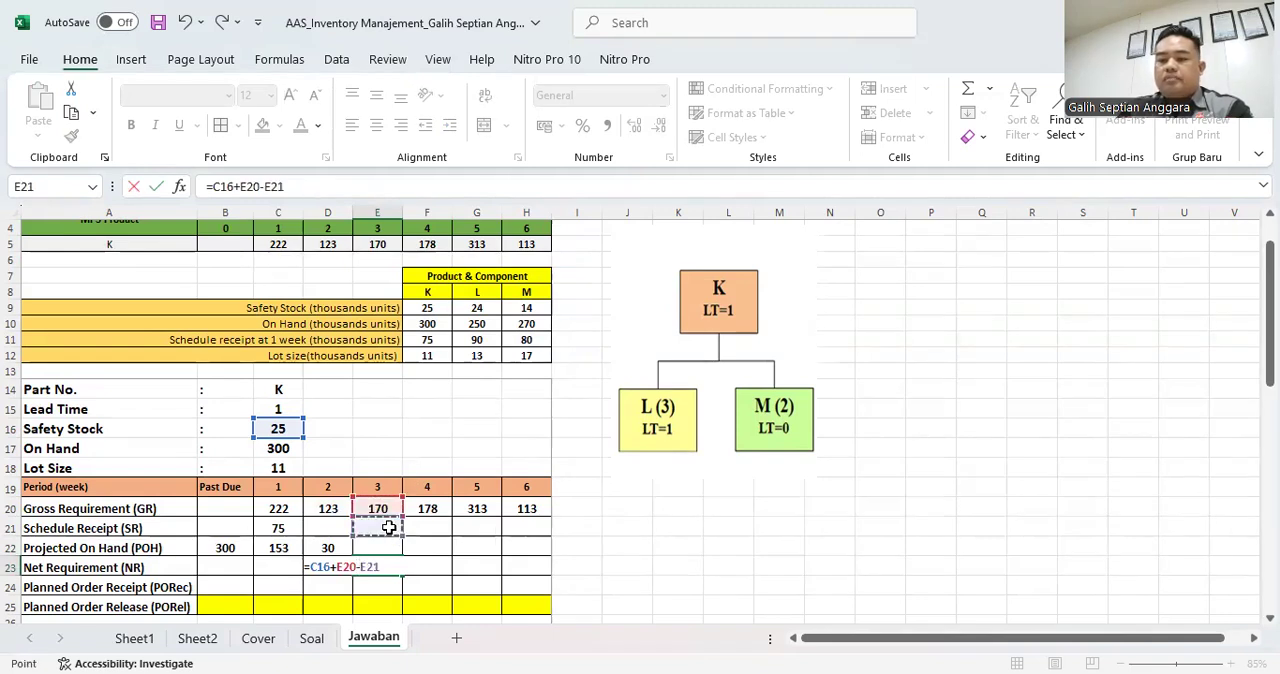
type("-")
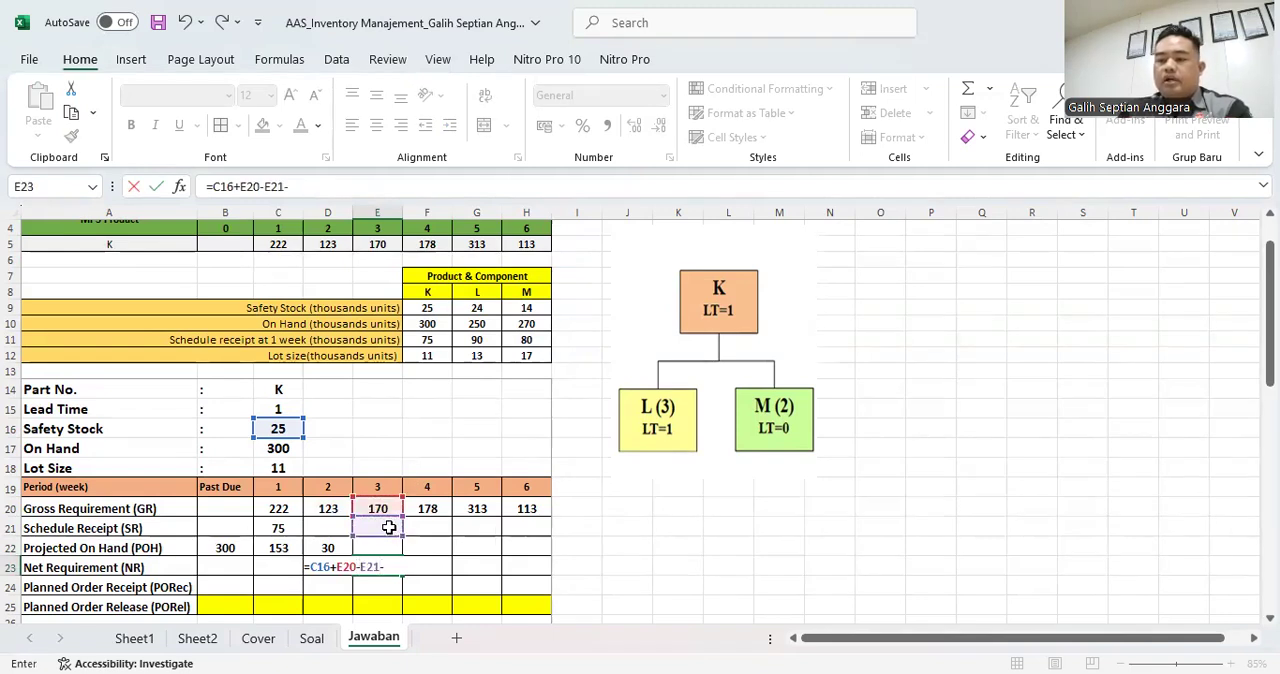
left_click(334, 546)
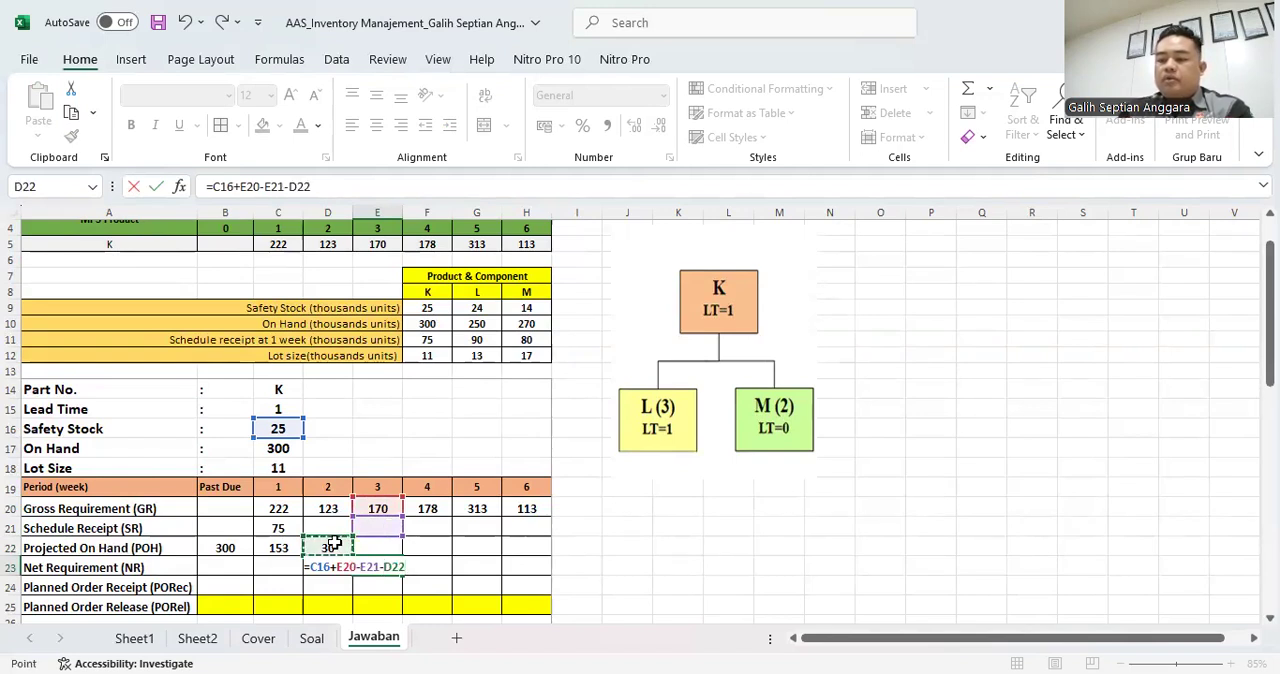
key("Return")
key("Up")
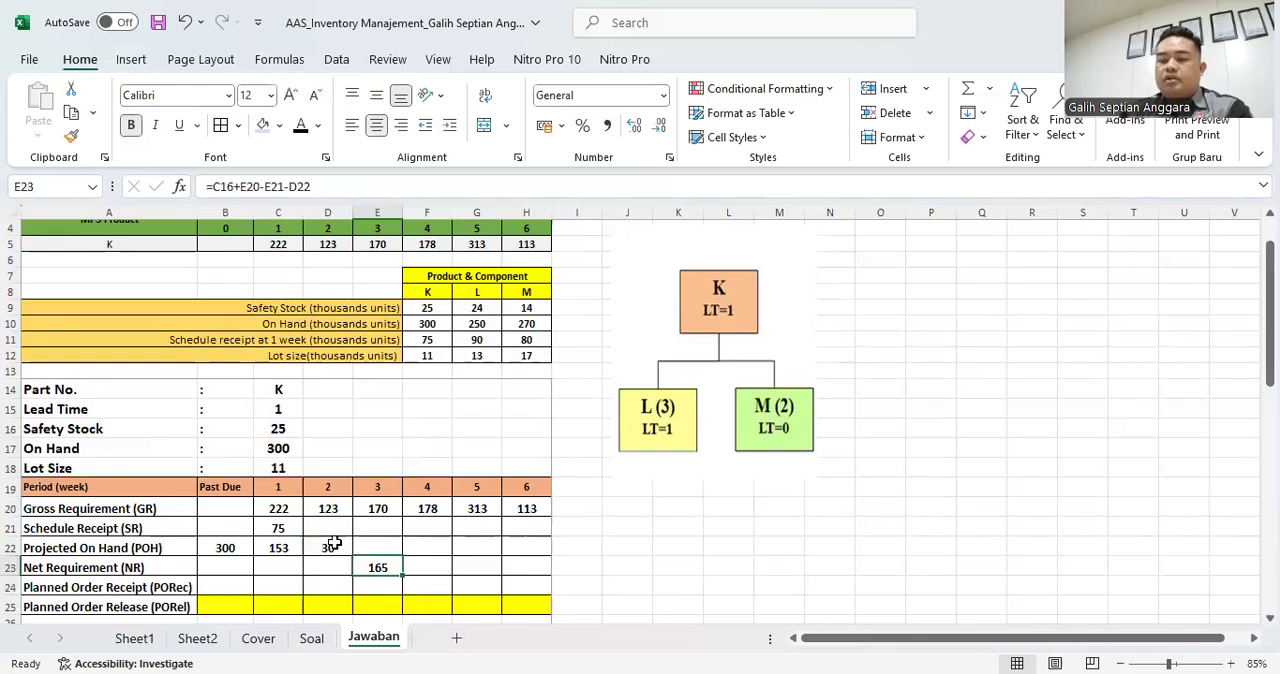
- Calculate part K's week 3 Planned Order Receipt in E24 as 15 lots with the formula =15*C18
left_click(390, 590)
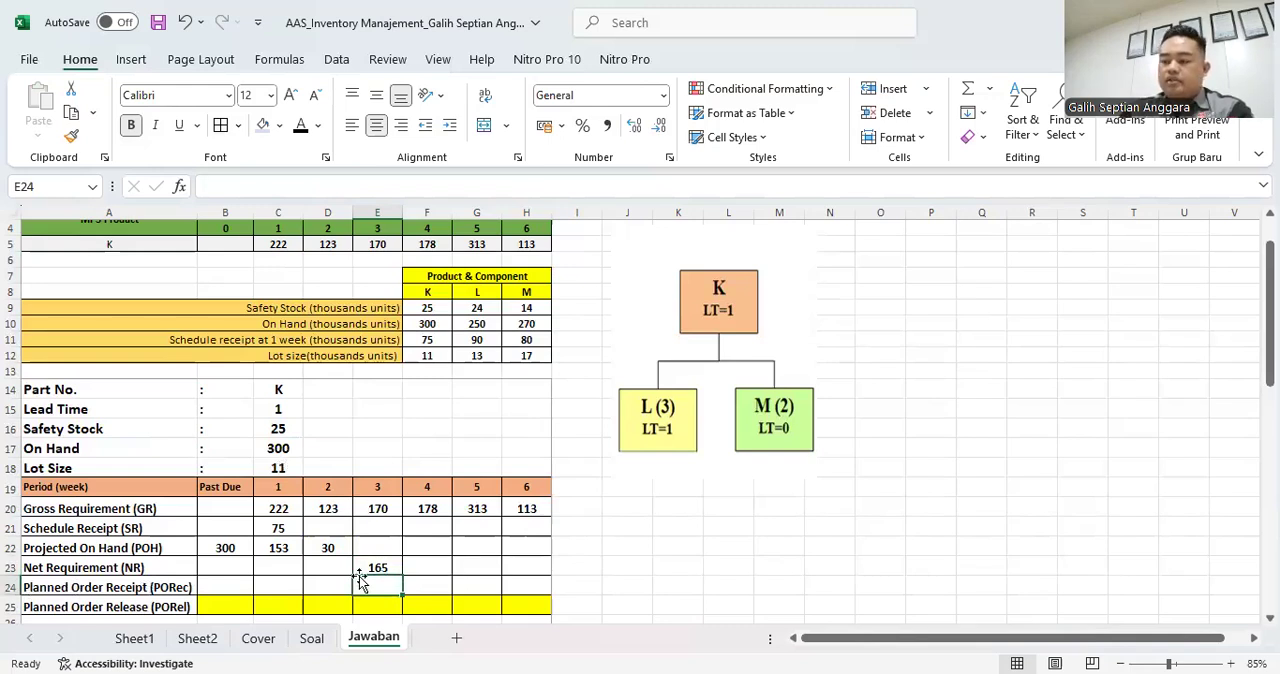
type("=")
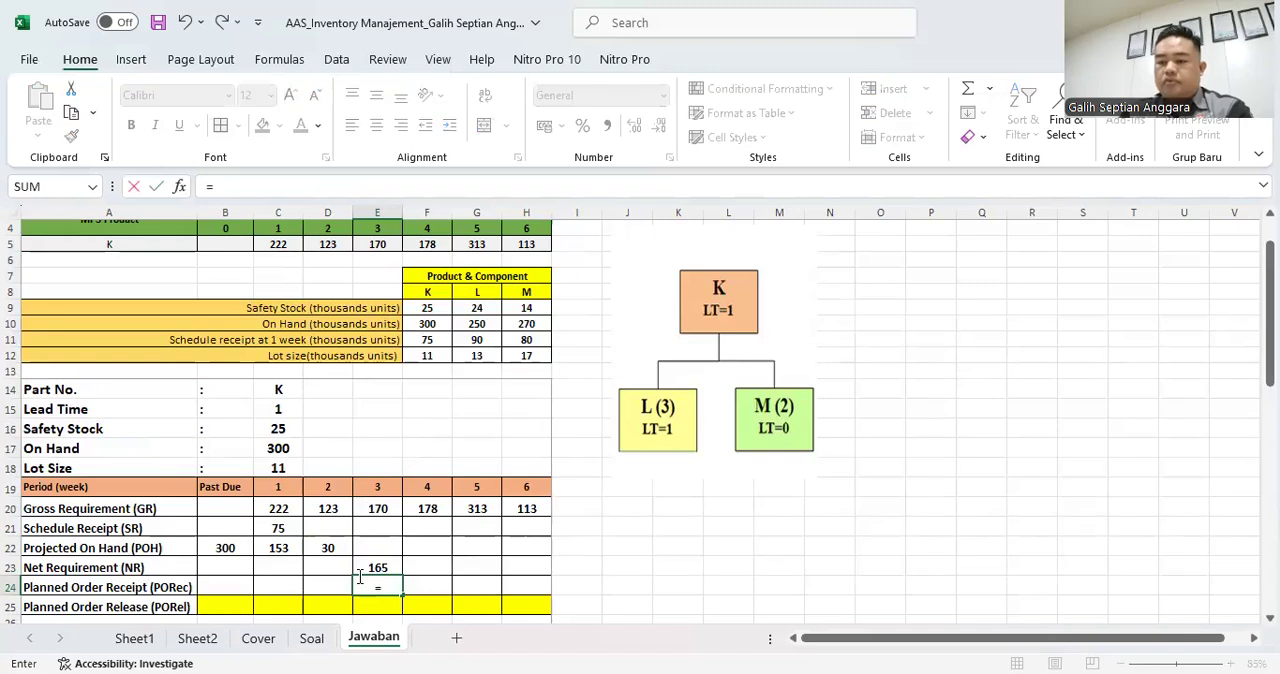
type("15*")
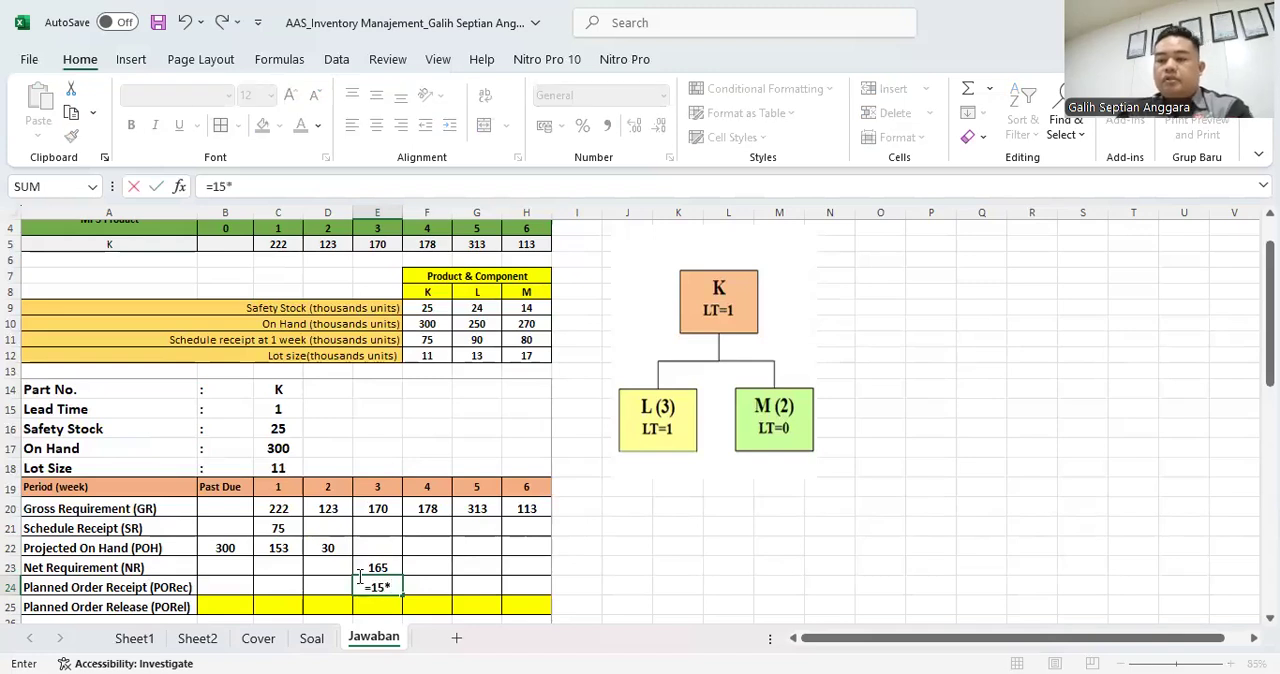
type("11")
key("BackSpace")
key("BackSpace")
left_click(286, 469)
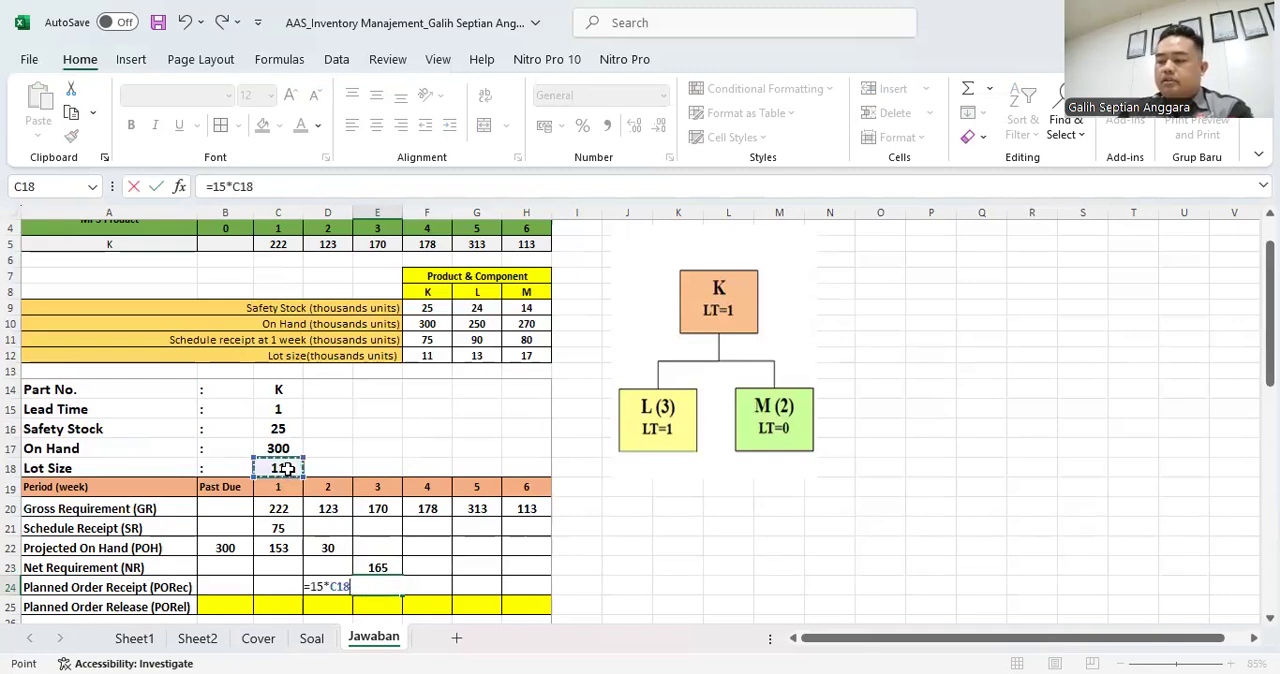
key("Return")
left_click(386, 586)
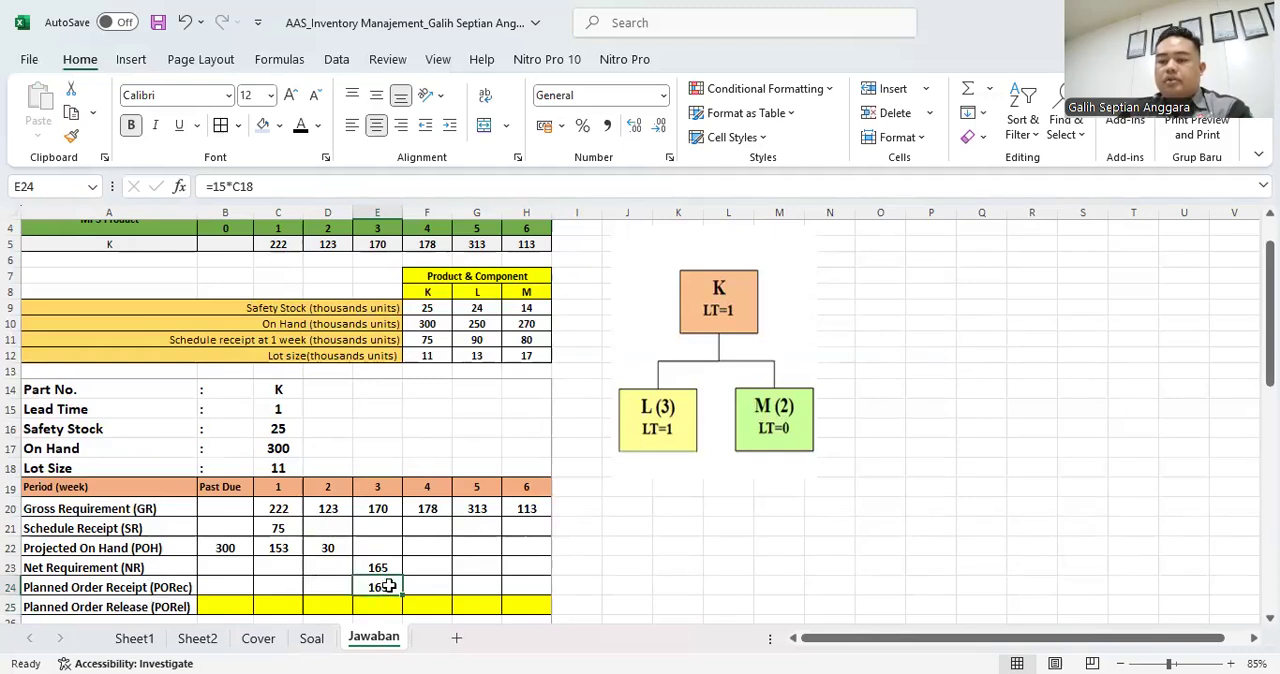
- Link part K's week 2 Planned Order Release in D25 to the week 3 Planned Order Receipt with =E24
left_click(333, 607)
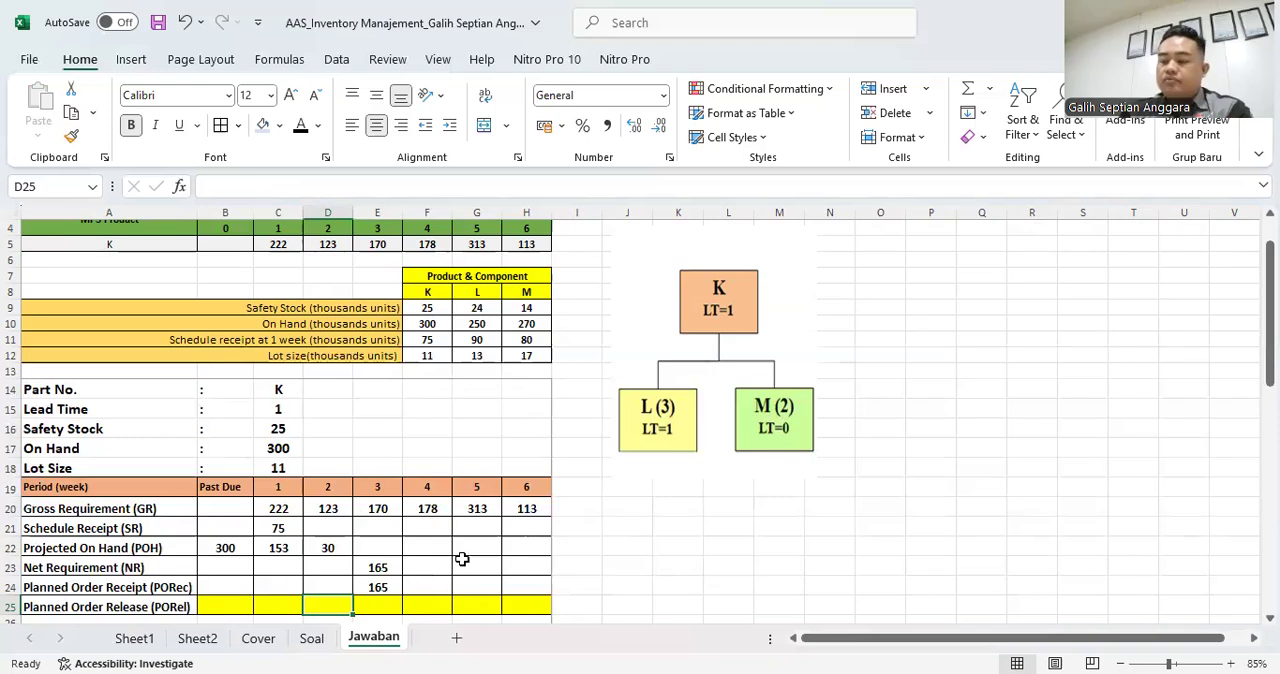
type("=")
key("Up")
key("Right")
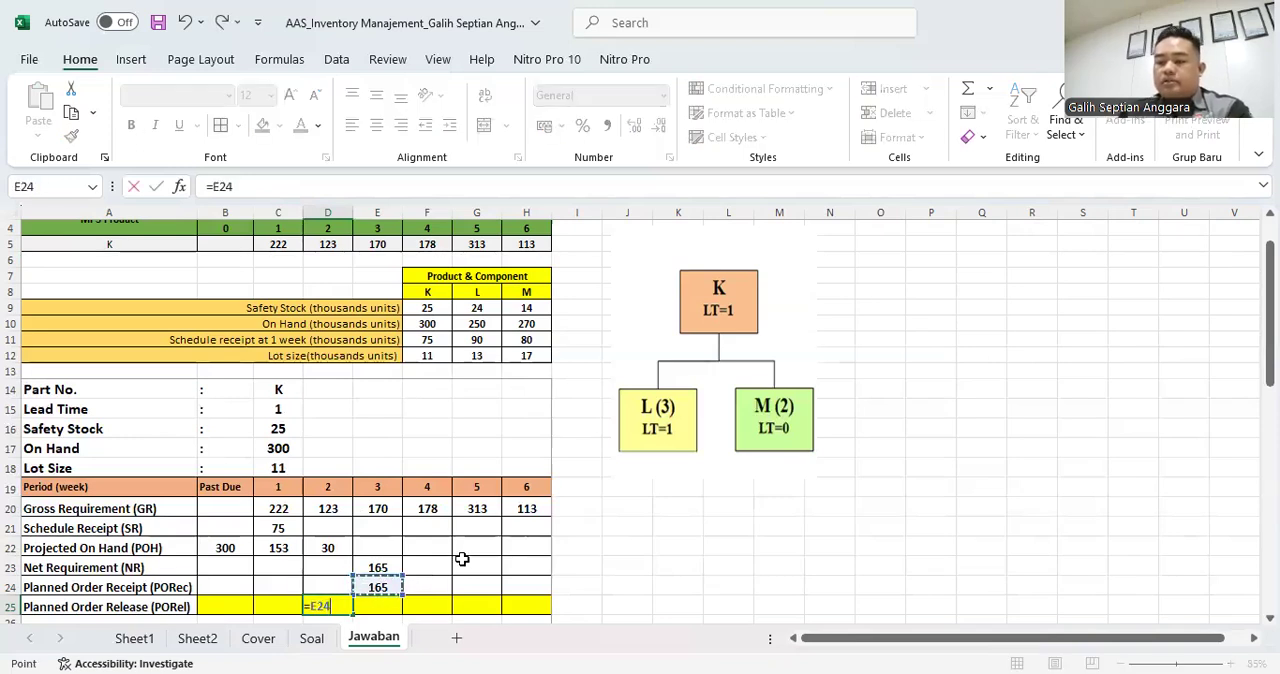
key("Return")
- Calculate part K's week 3 Projected On Hand in E22 with the formula =D22+E24-E20
key("Up")
key("Up")
key("Up")
key("Up")
key("Right")
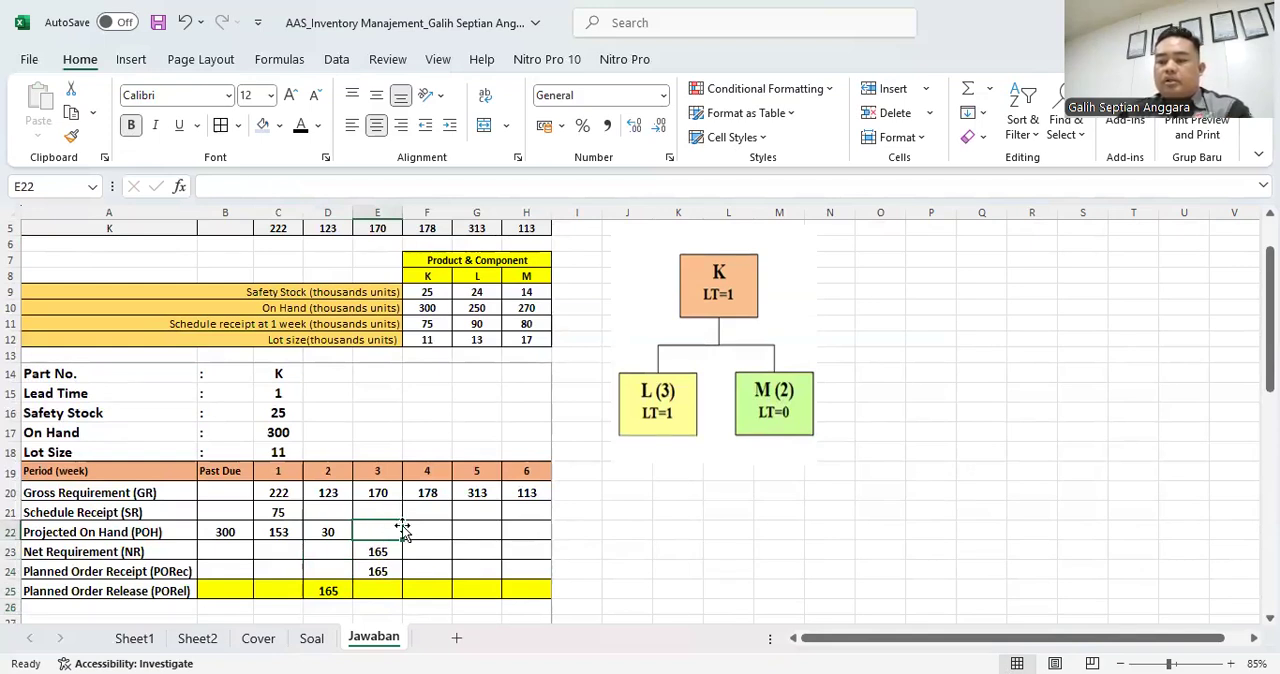
type("=")
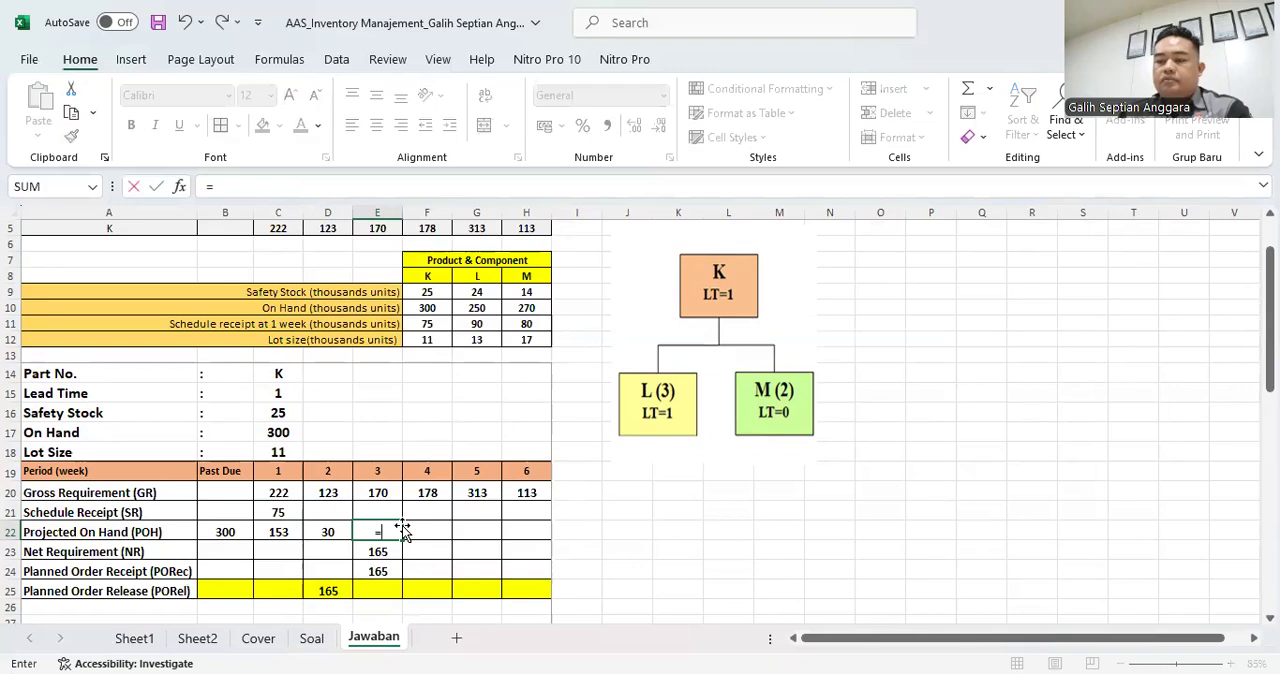
key("Left")
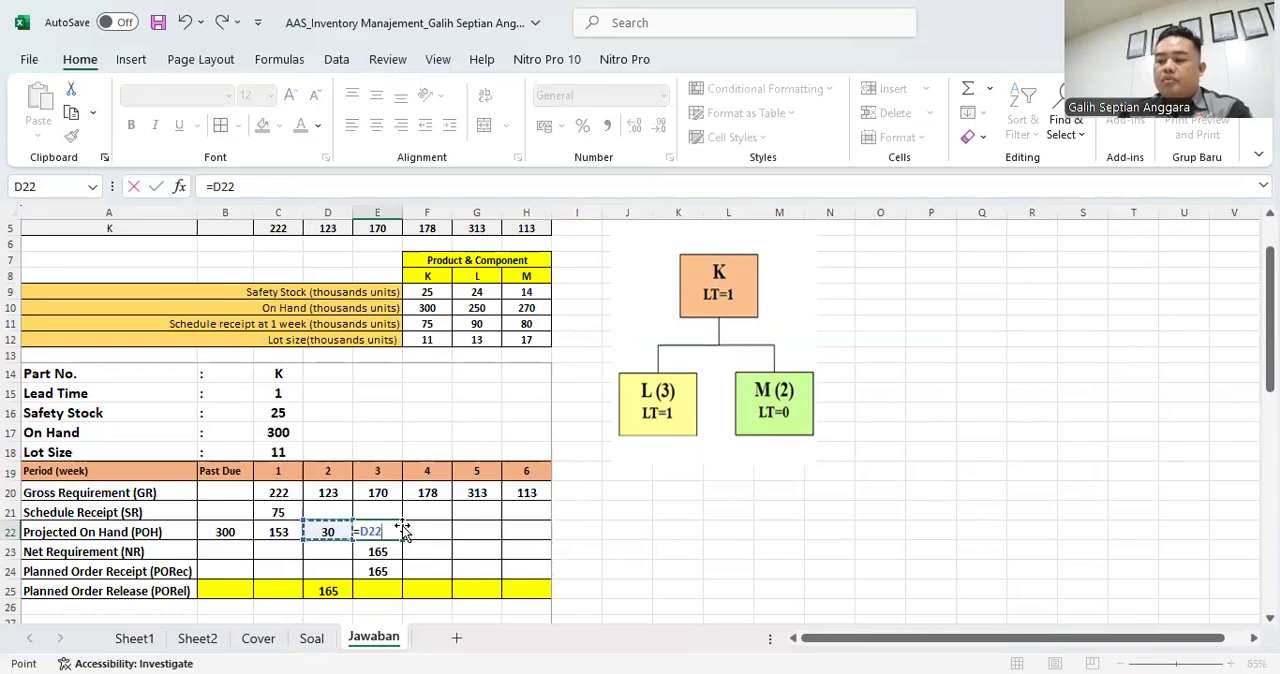
type("+")
key("Down")
key("Down")
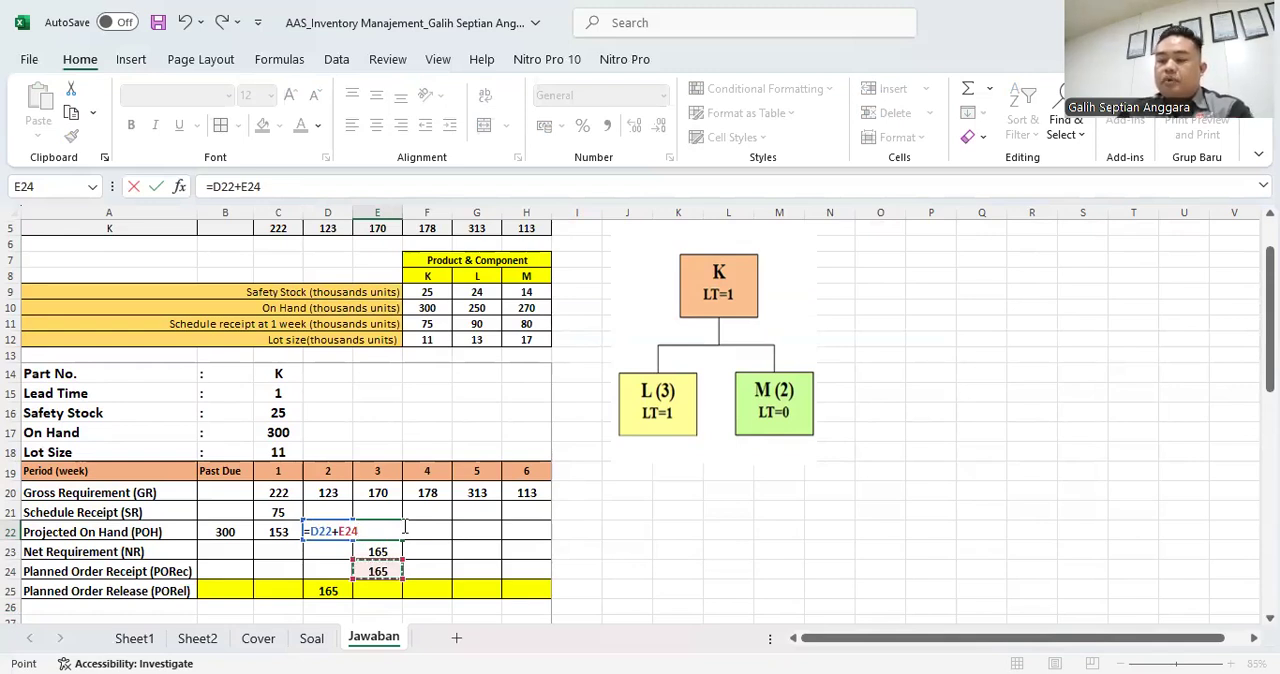
type("-")
key("Up")
key("Up")
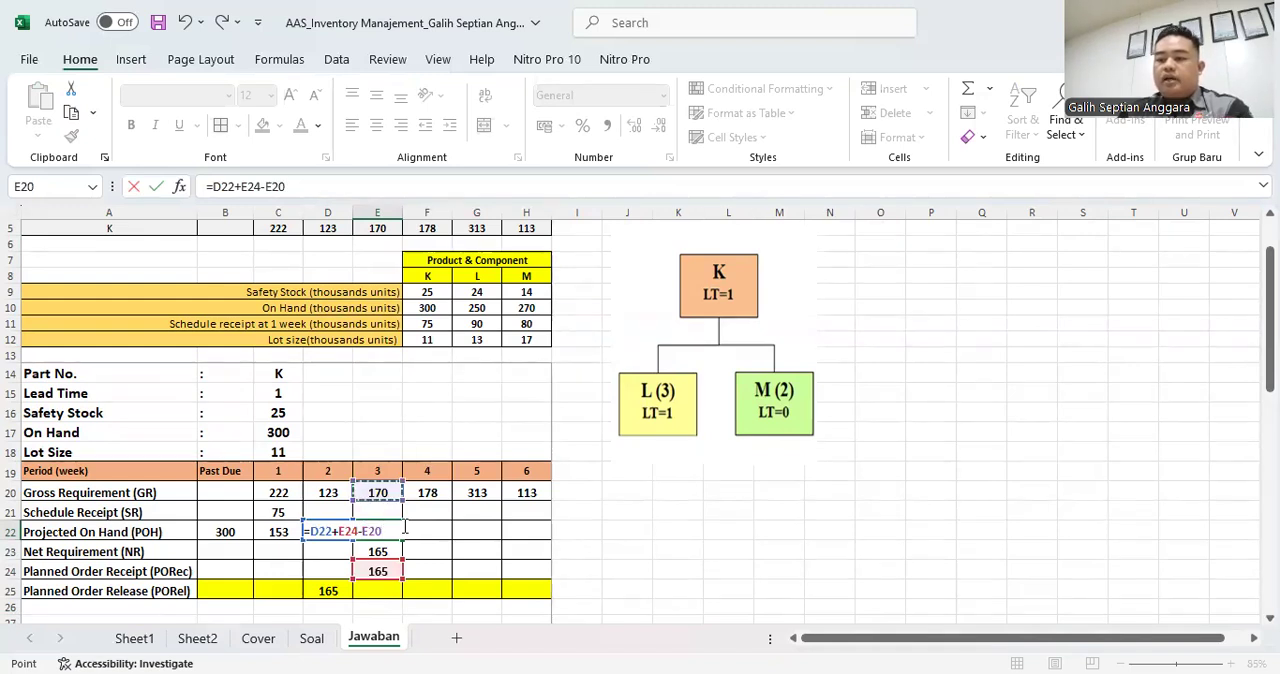
key("Return")
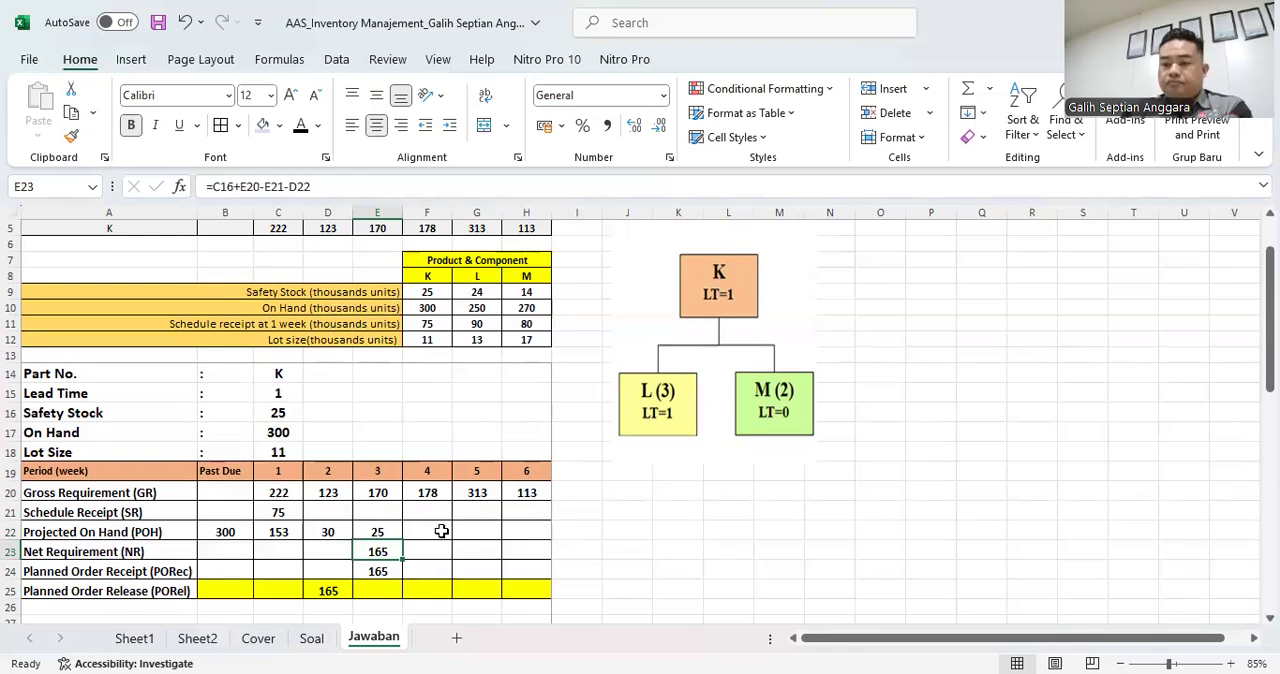
- Calculate part K's week 4 Net Requirement in F23 with the formula =C16+F20-F21-E22
left_click(441, 531)
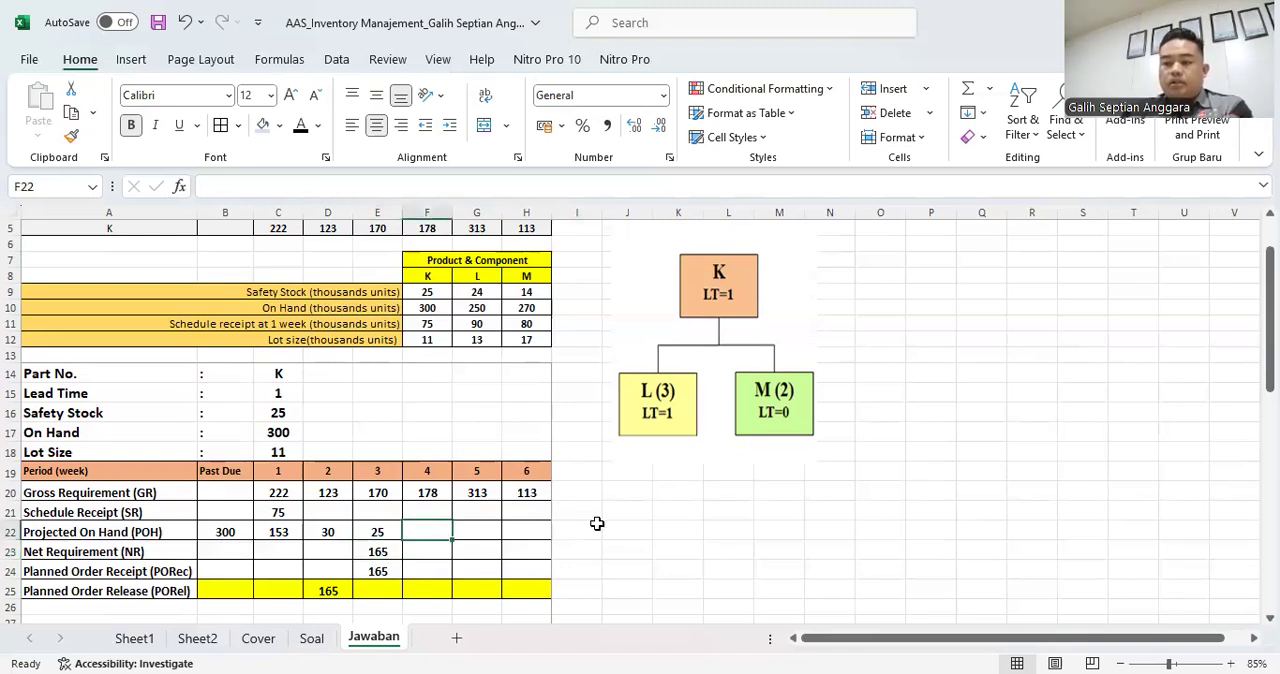
key("Left")
key("Down")
key("Right")
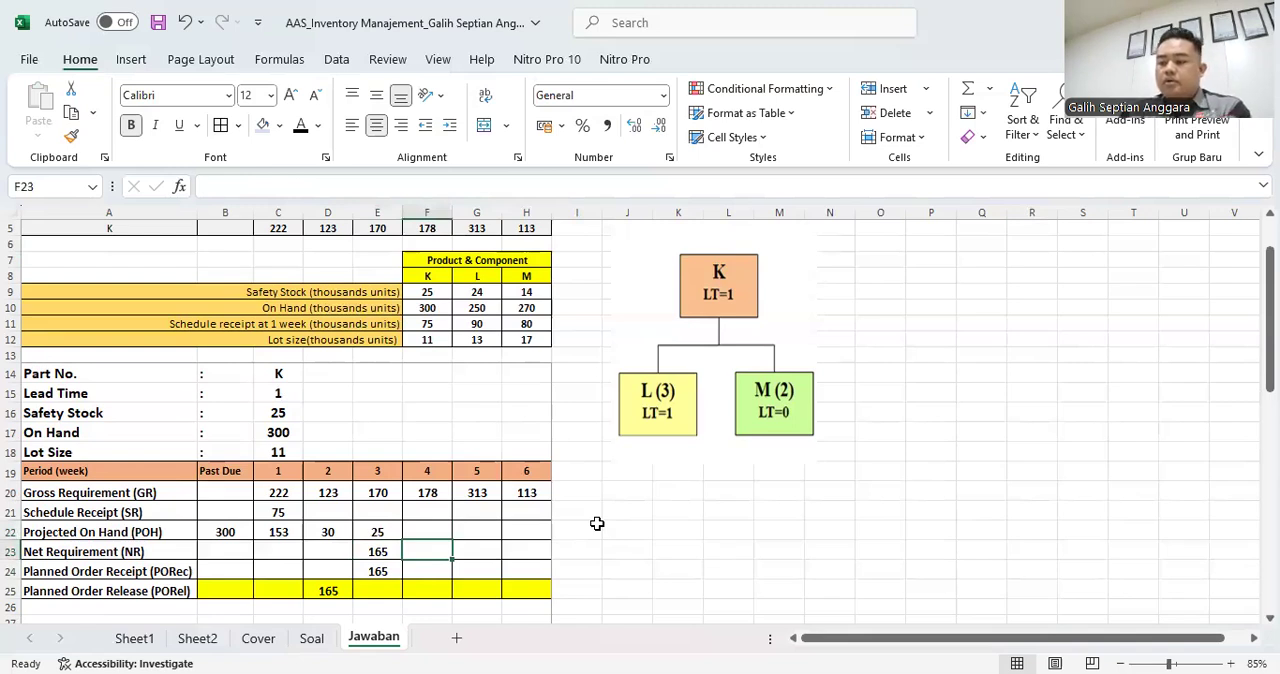
type("=")
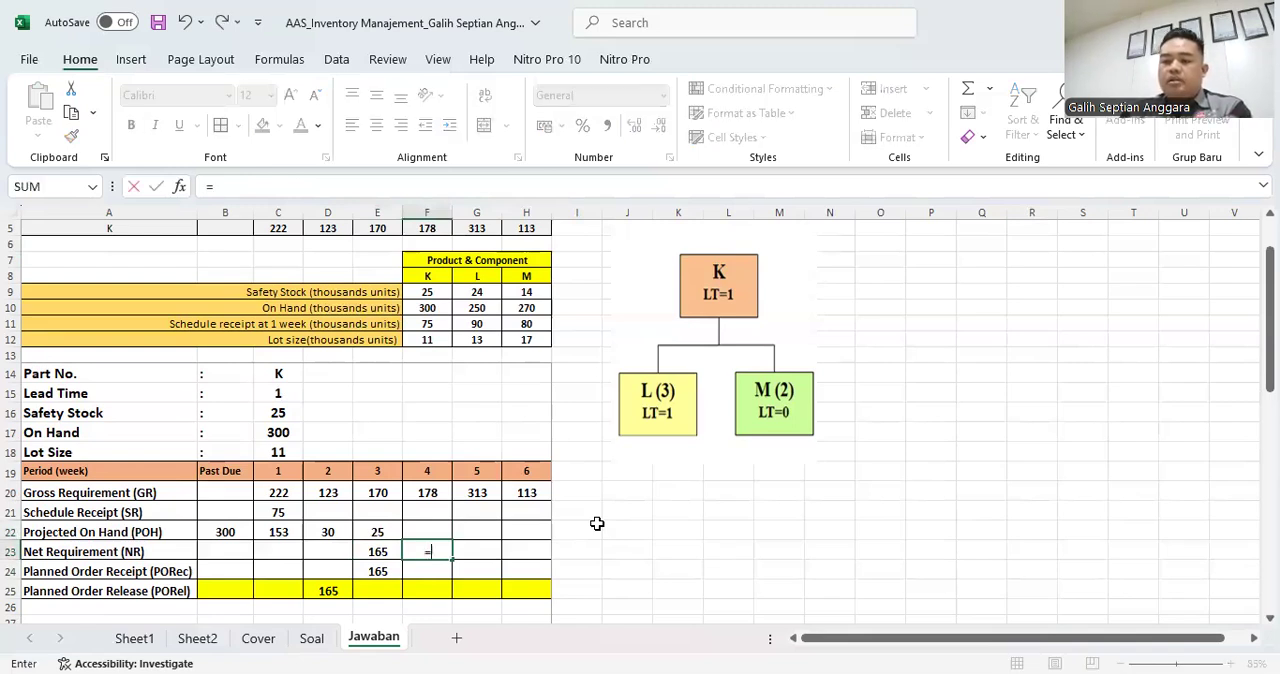
left_click(263, 412)
type("+")
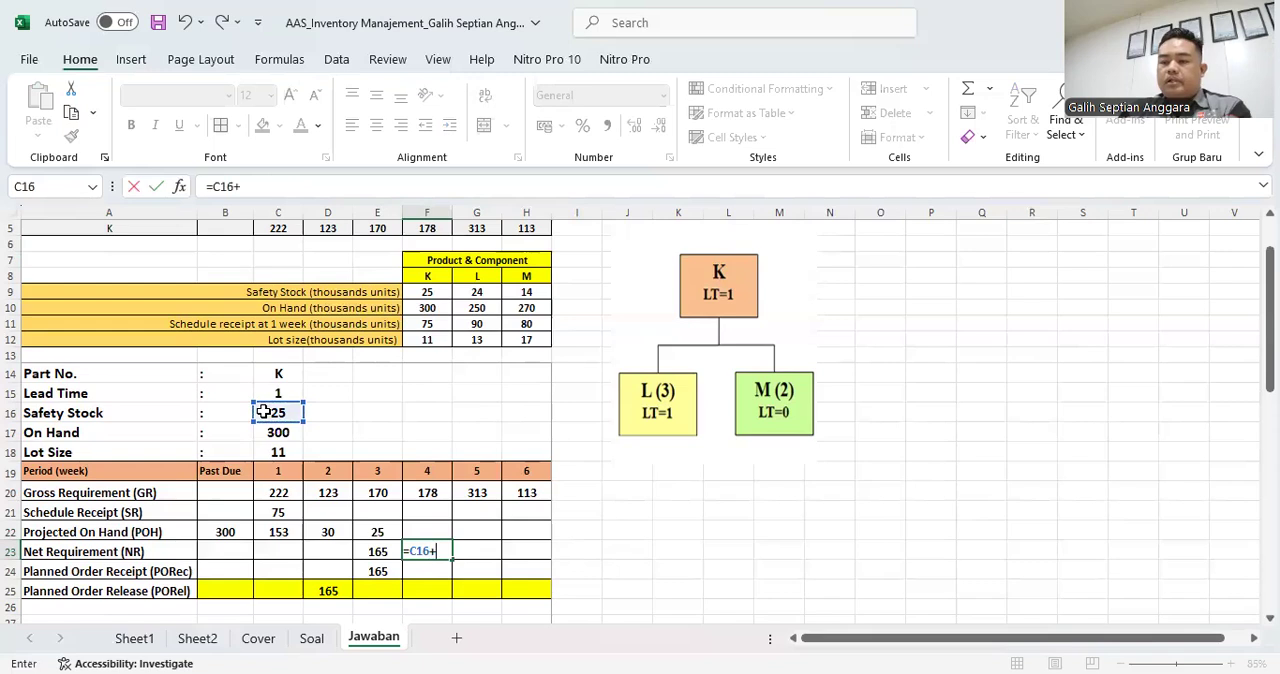
left_click(426, 492)
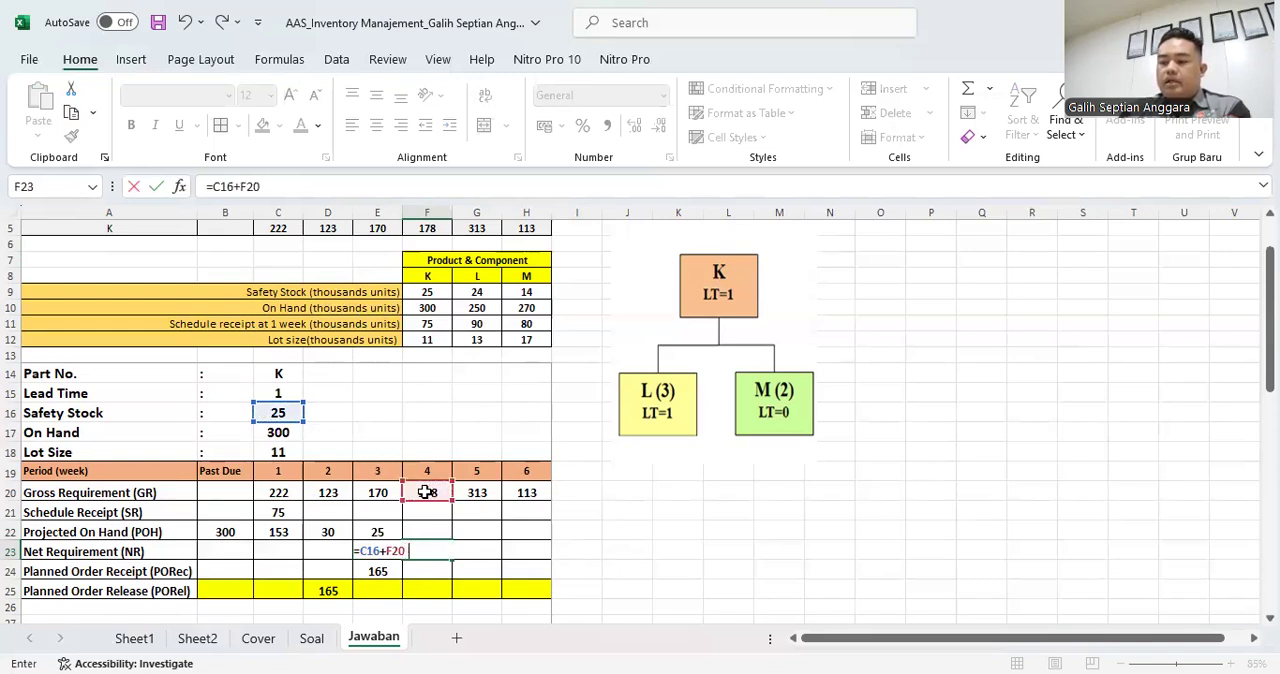
left_click(436, 510)
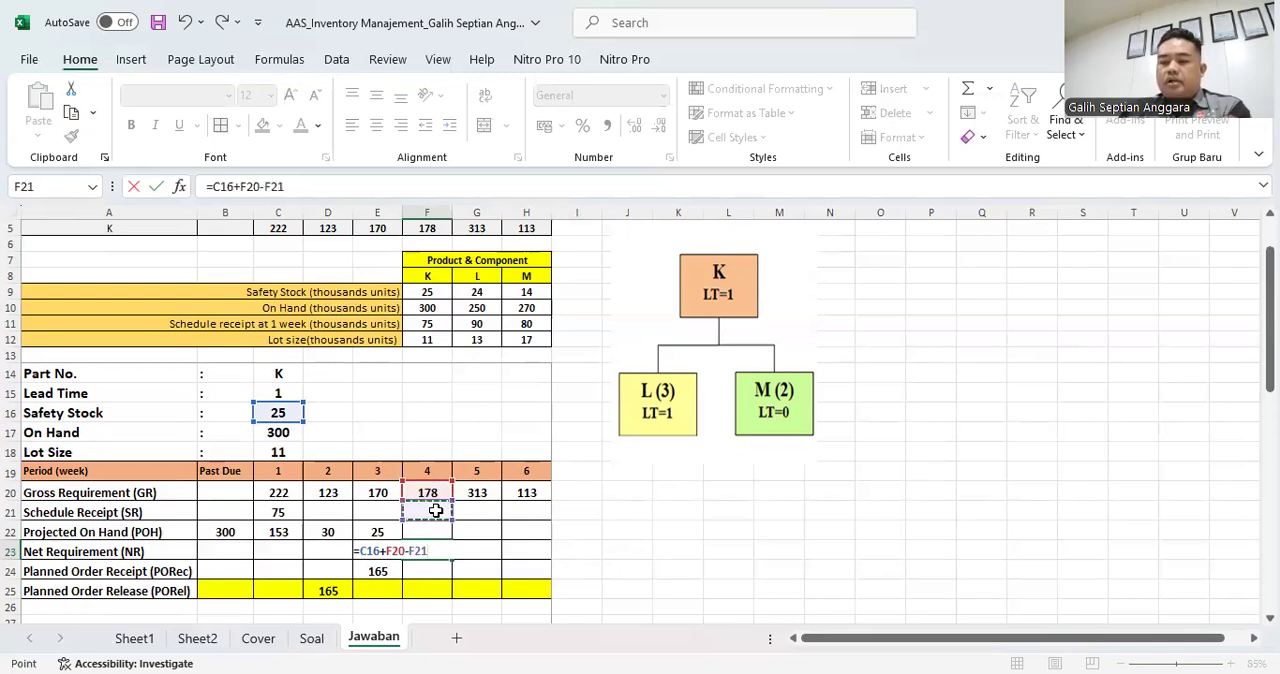
type("-")
key("Left")
key("Up")
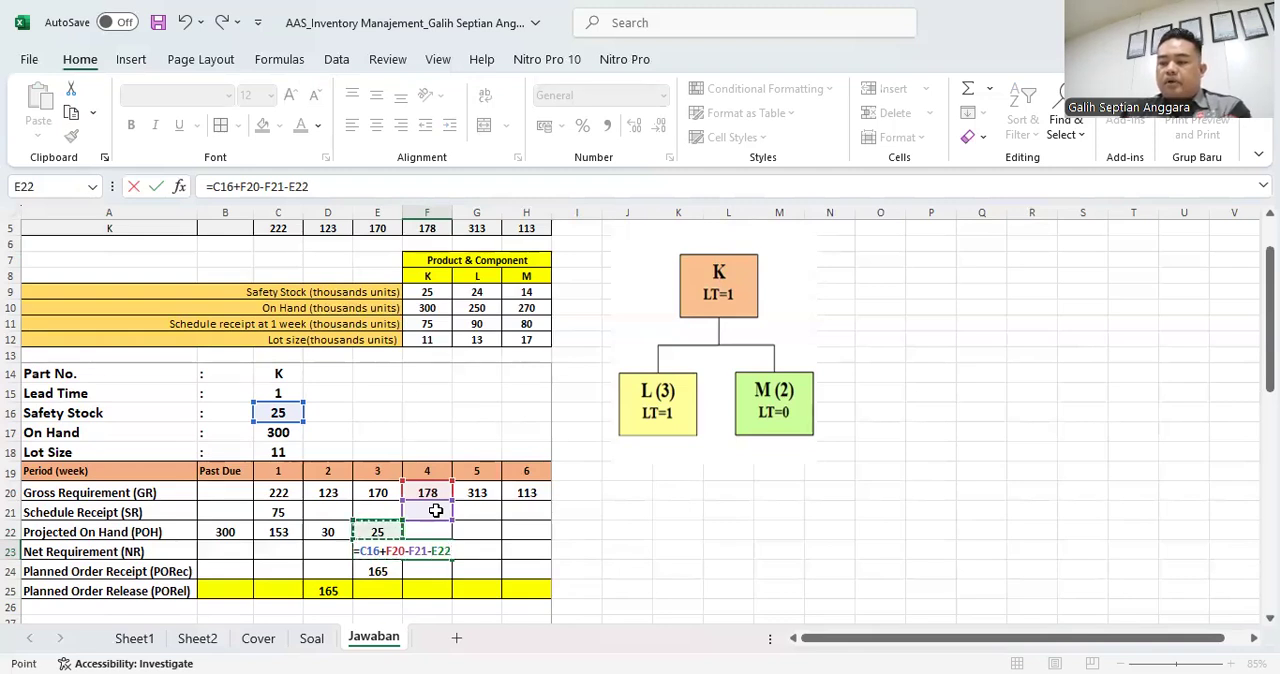
key("Return")
key("Up")
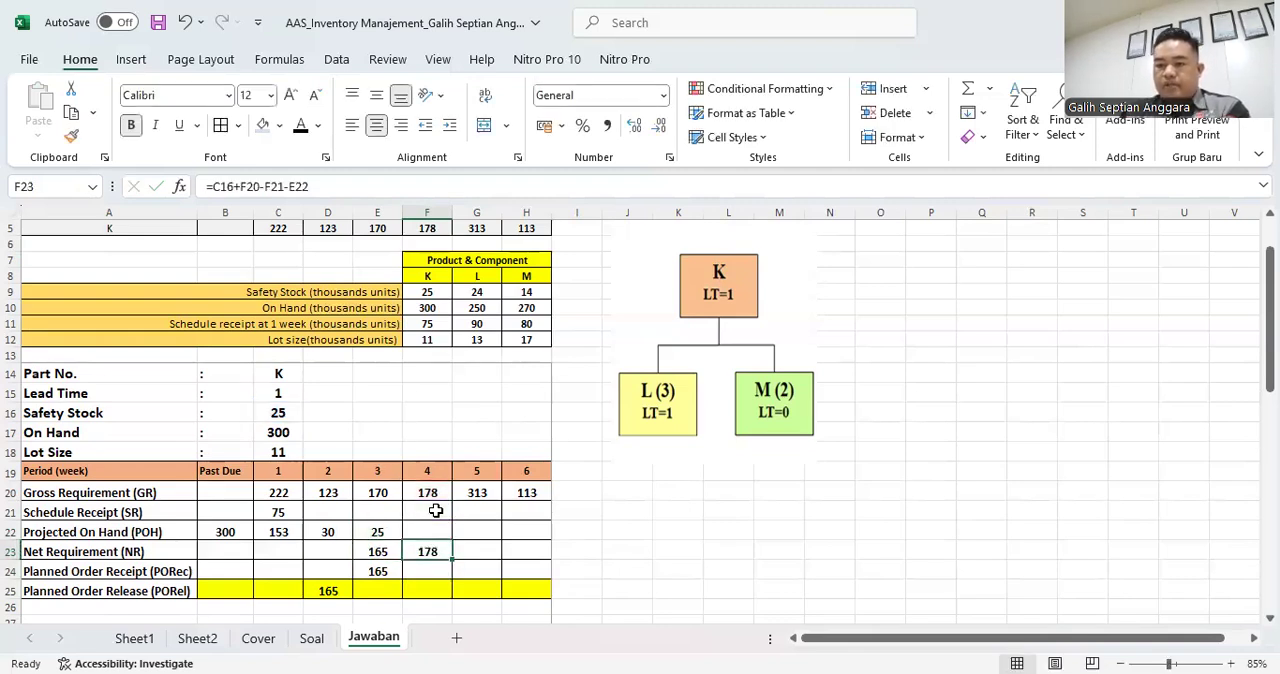
- Calculate part K's week 4 Planned Order Receipt in F24 as 17 lots with the formula =17*C18
key("Down")
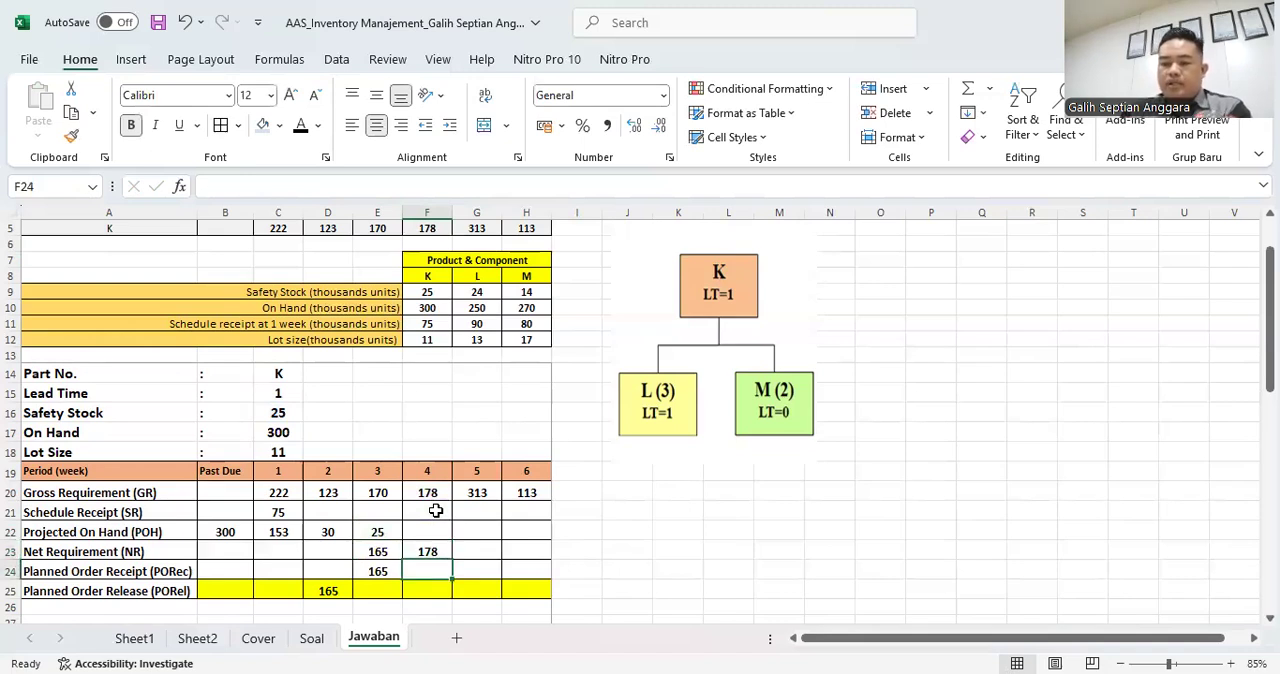
type("=1")
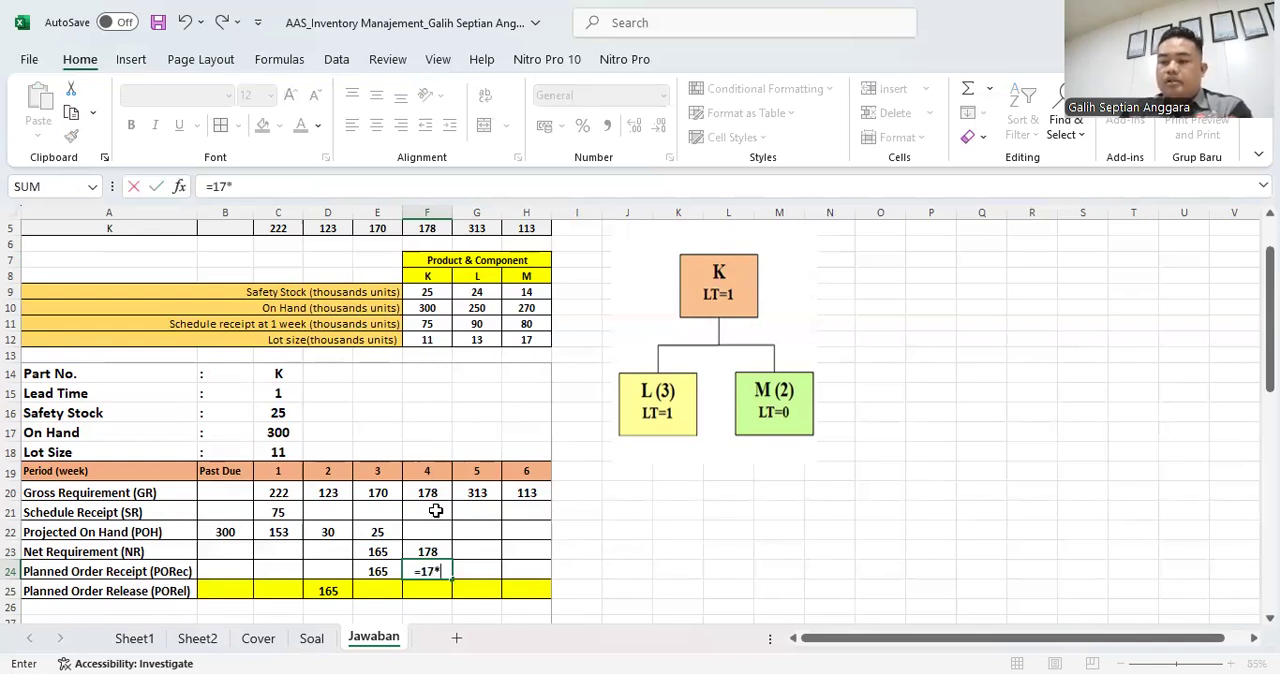
type("7*")
left_click(279, 452)
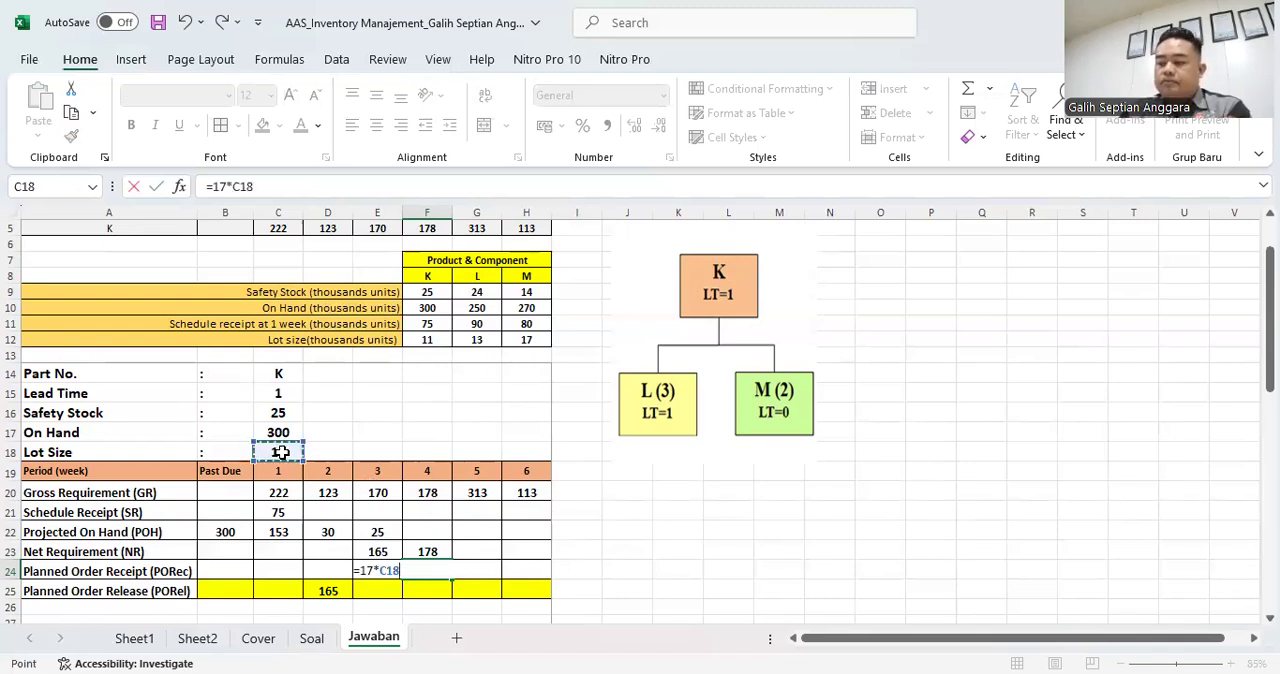
key("Return")
key("Up")
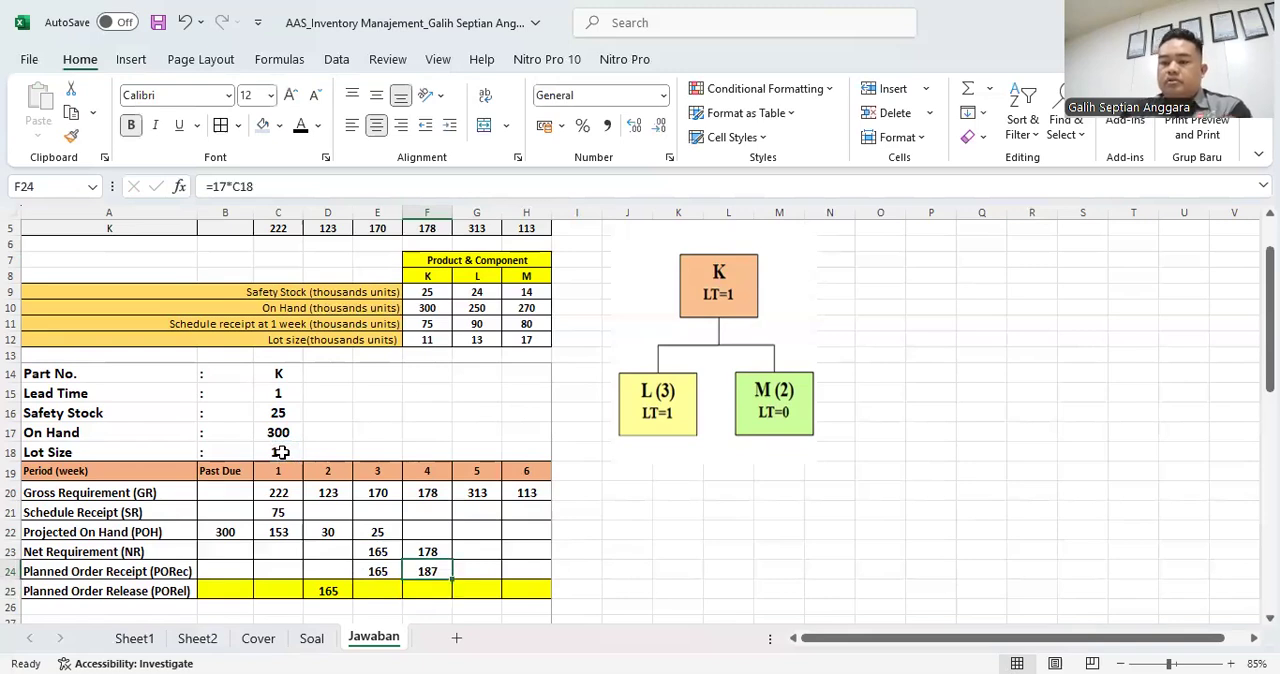
- Try 16 lots for part K's week 4 Planned Order Receipt by changing F24 to =16*C18
double_click(444, 566)
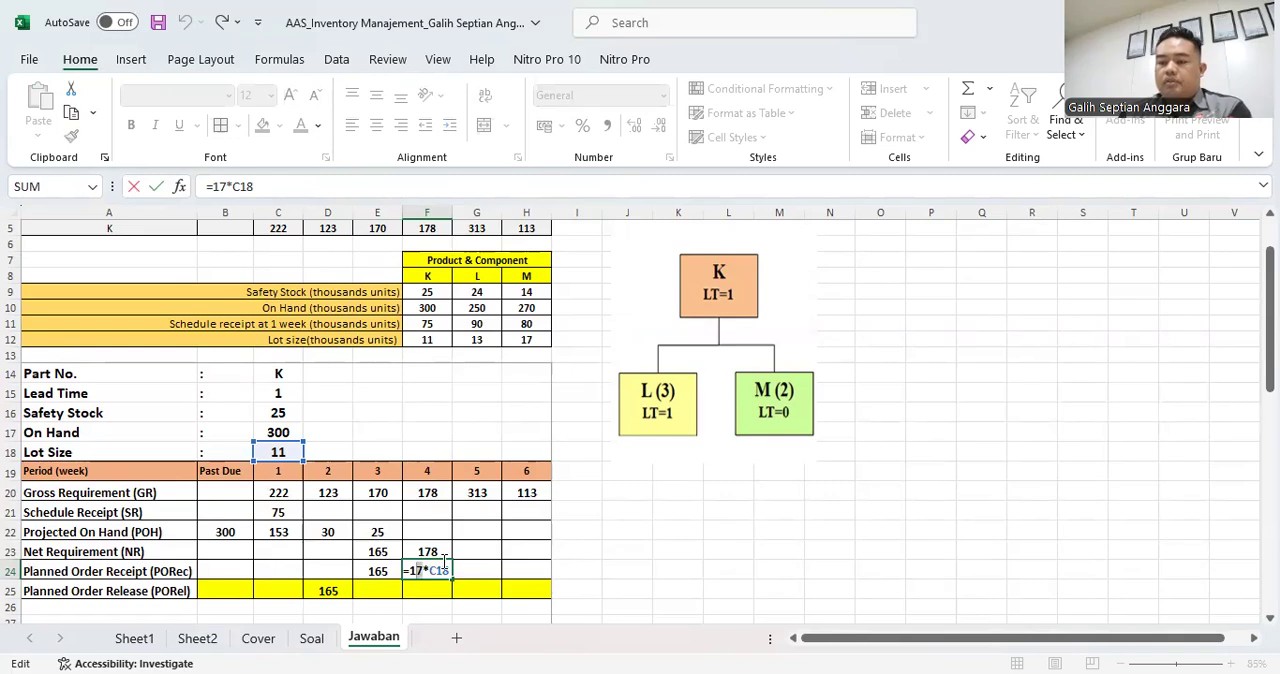
key("Delete")
type("6")
key("Return")
key("Up")
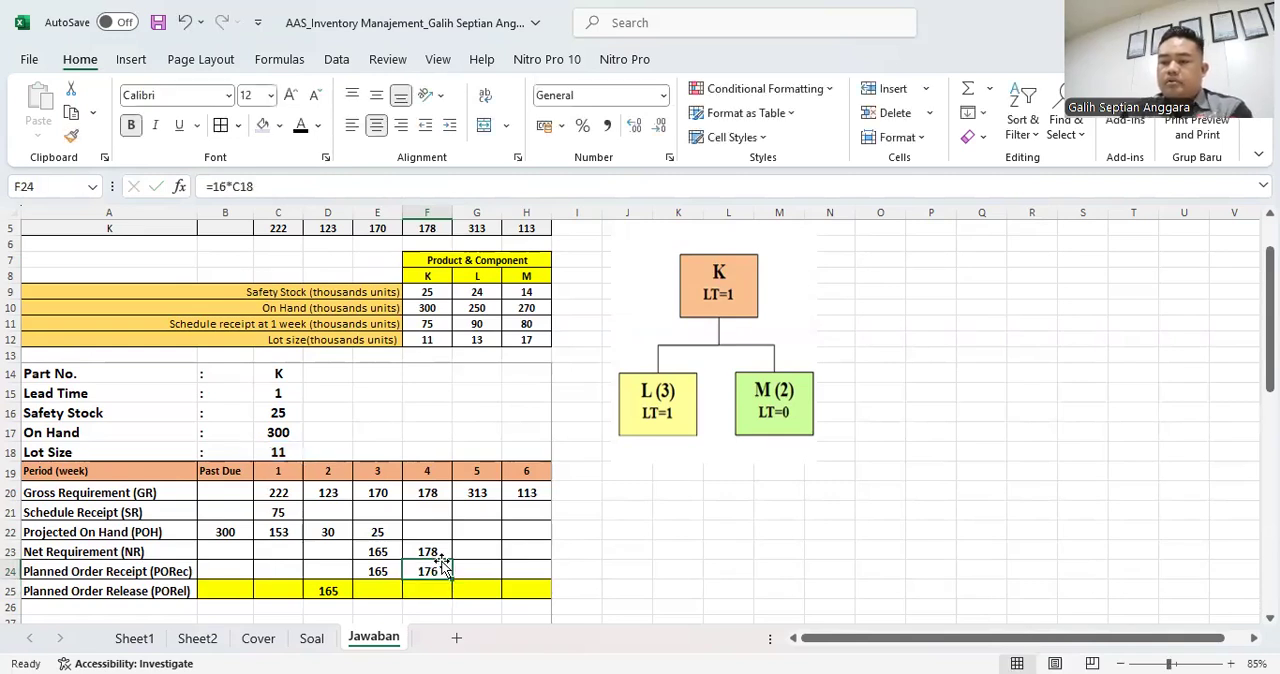
- Set part K's week 4 Planned Order Receipt in F24 back to 17 lots with =17*C18
double_click(443, 566)
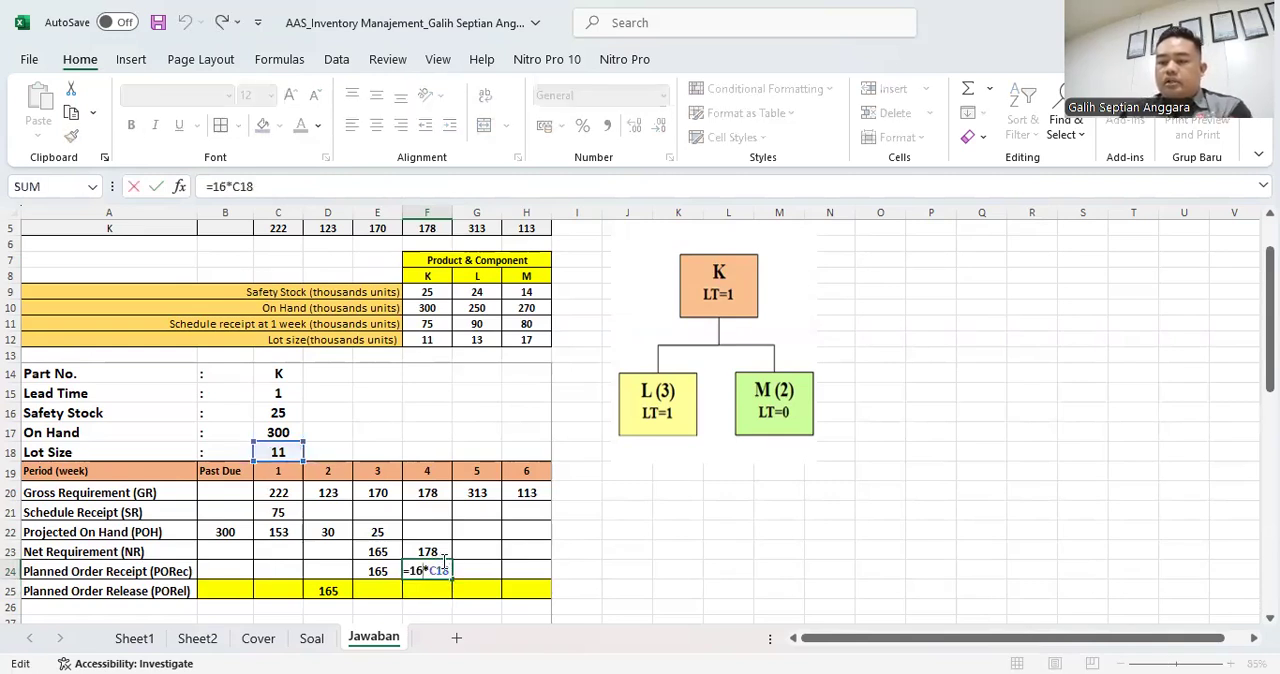
key("Delete")
type("7")
key("Return")
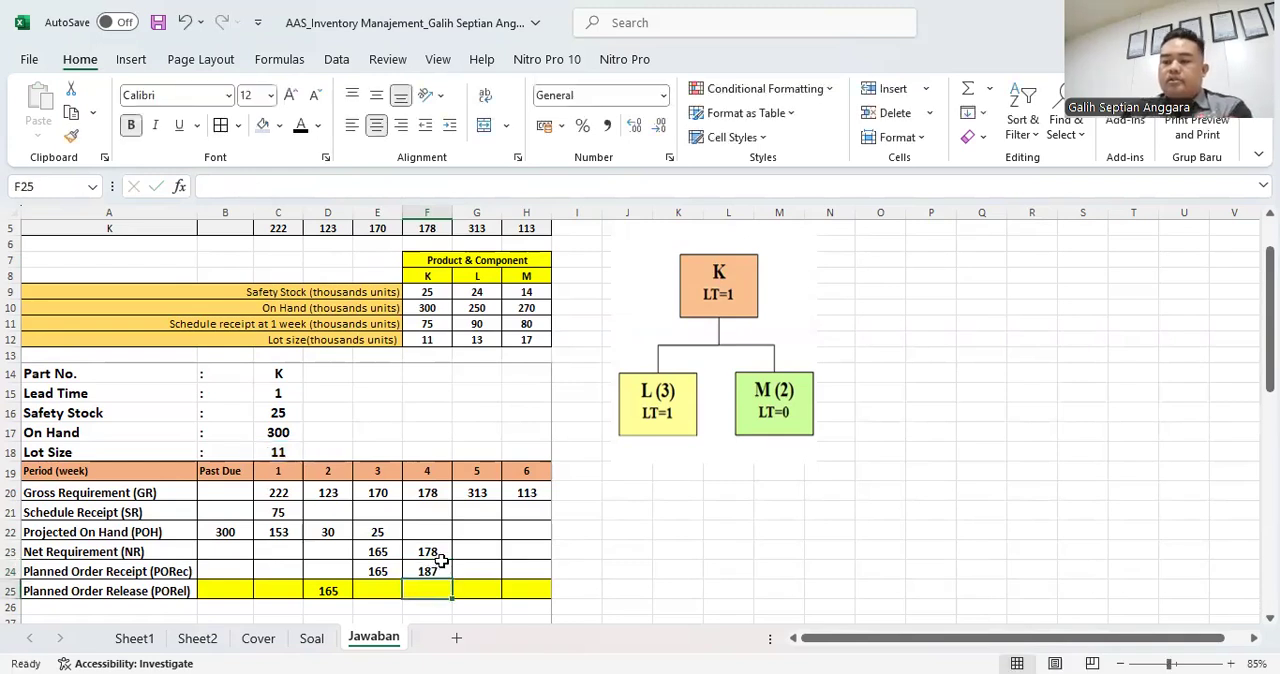
- Link part K's week 3 Planned Order Release in E25 to the week 4 Planned Order Receipt with =F24
left_click(380, 587)
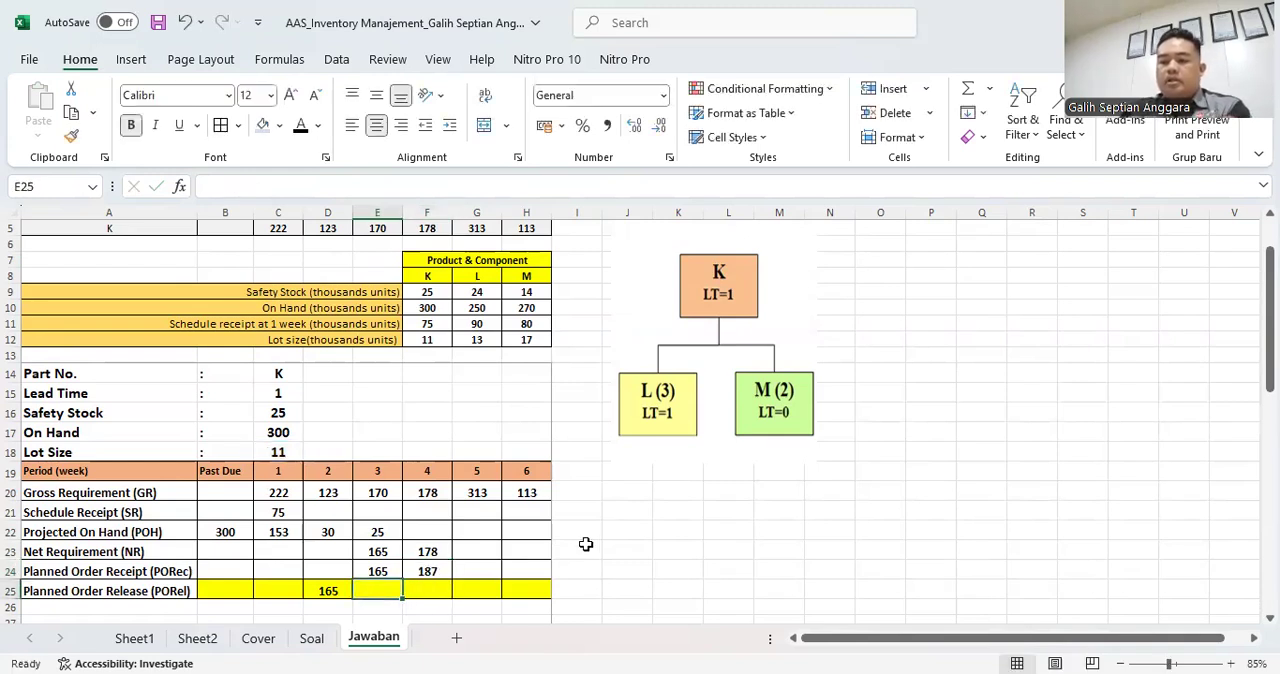
type("=")
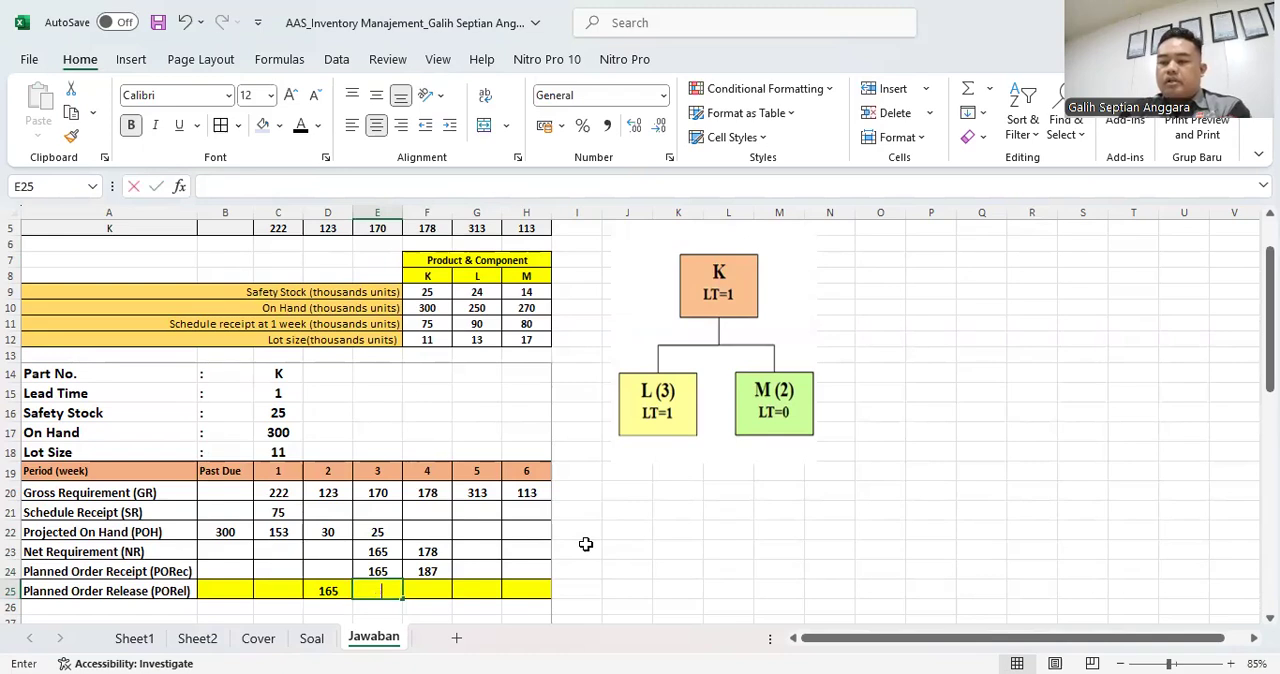
key("Up")
key("Right")
key("Return")
key("Up")
- Calculate part K's week 4 Projected On Hand in F22 with the formula =E22+F24-F20
key("Right")
key("Right")
key("Up")
key("Up")
key("Up")
key("Left")
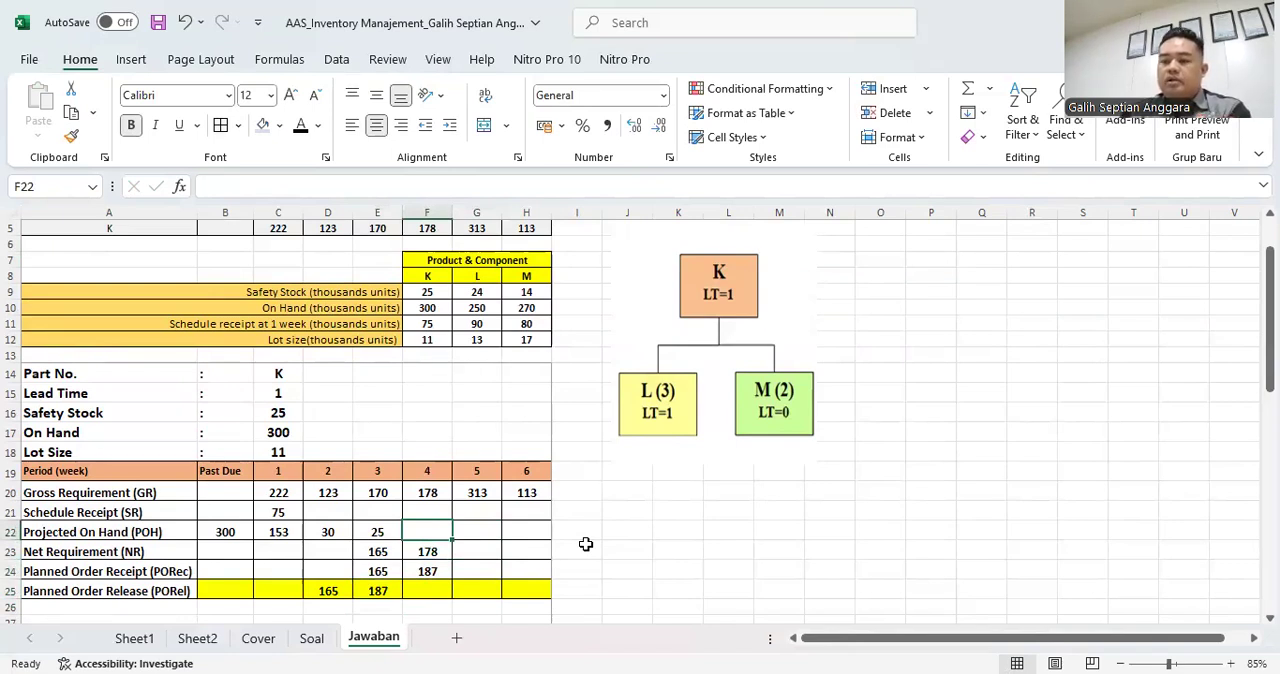
type("=")
key("Left")
type("+")
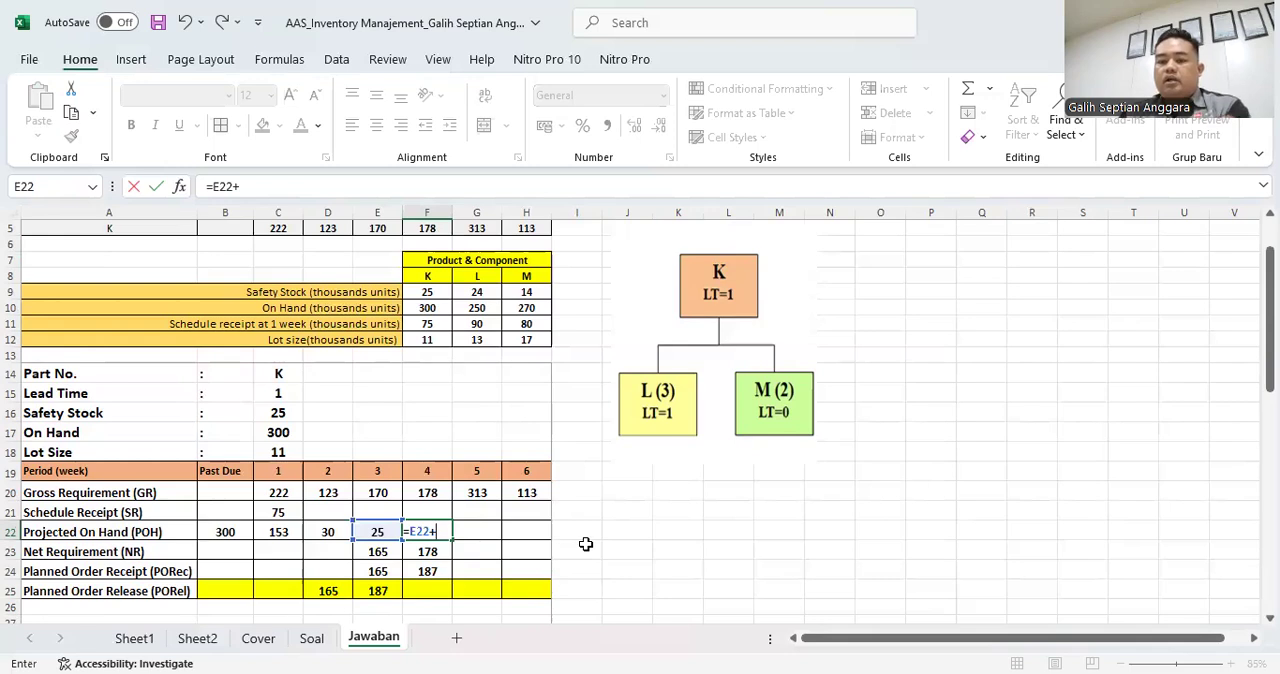
key("Down")
key("Down")
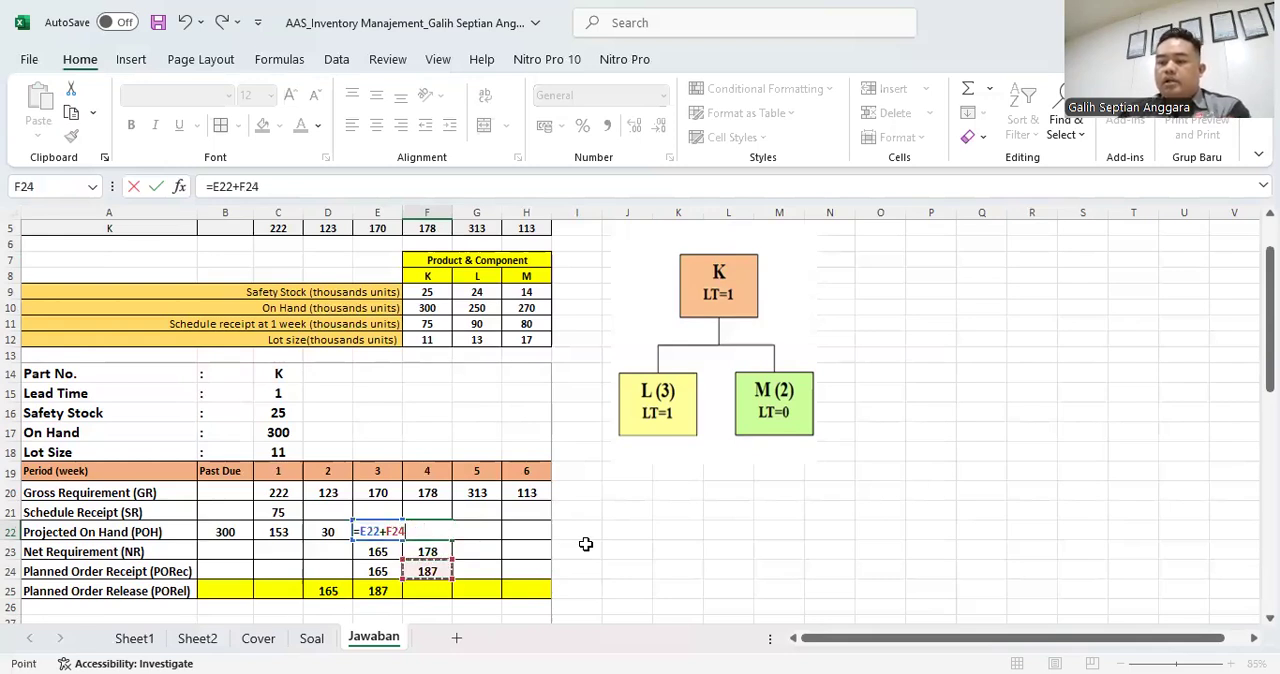
type("-")
key("Up")
key("Up")
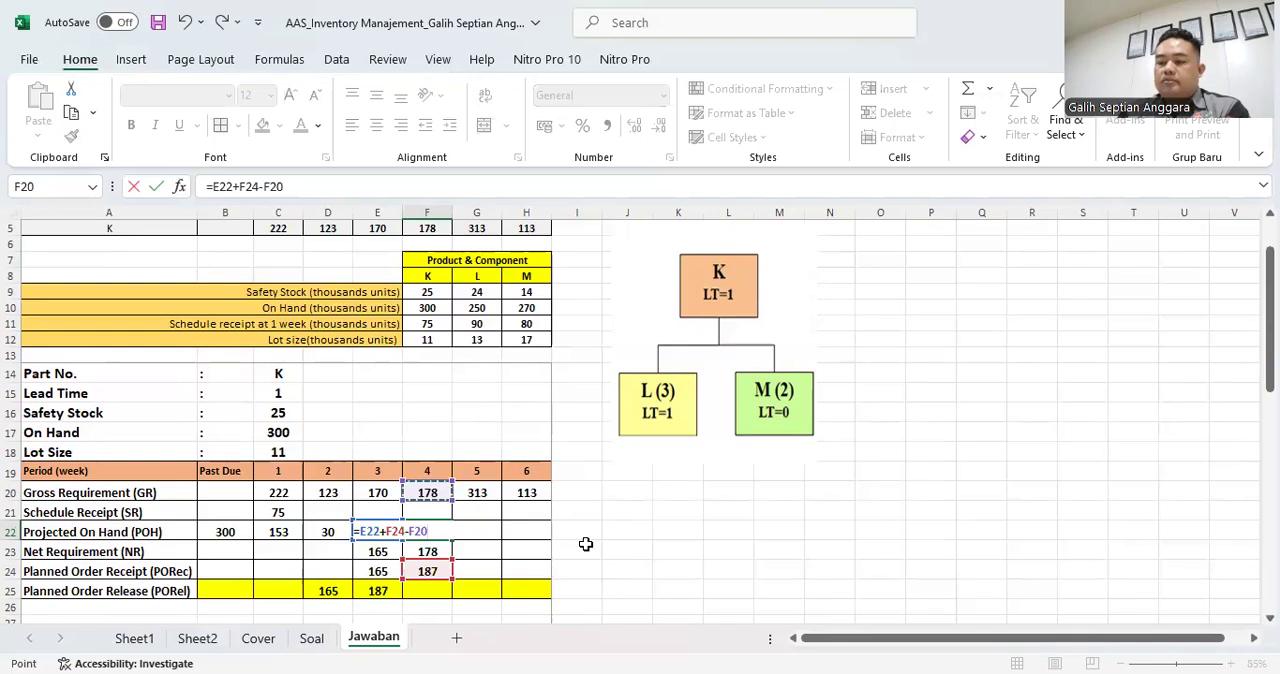
key("Return")
key("Up")
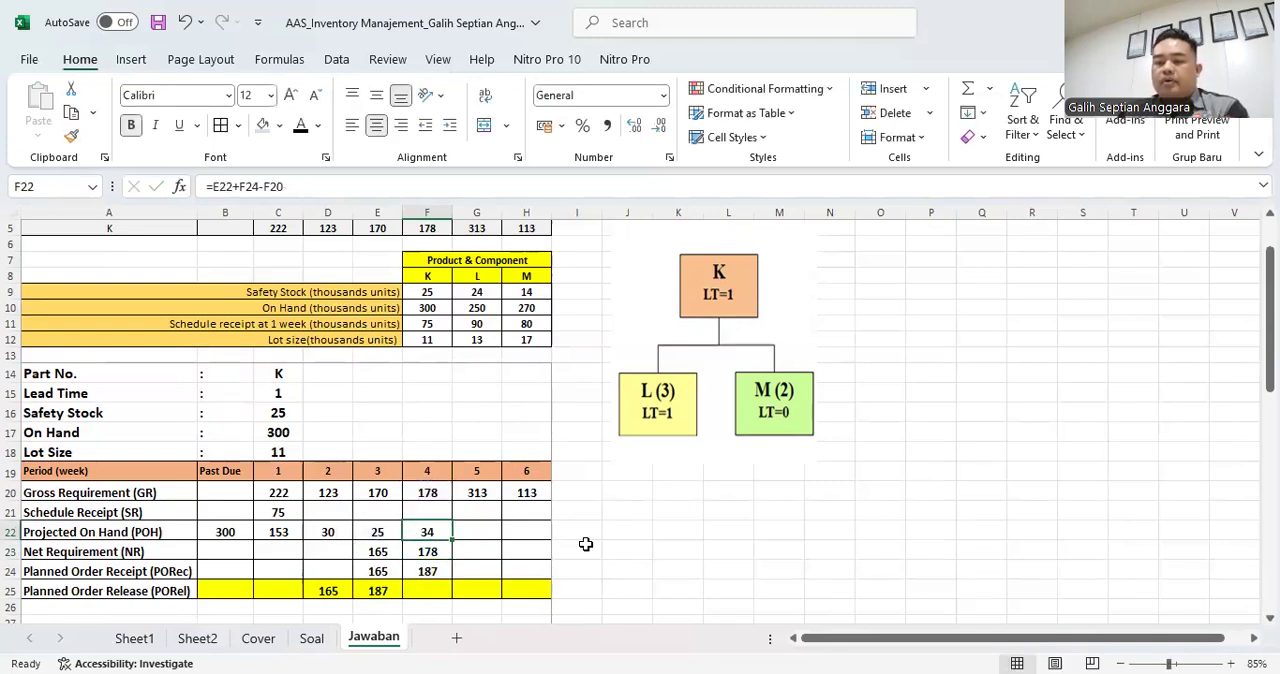
- Calculate part K's week 5 Net Requirement in G23 with the formula =C16+G20-G21-F22
key("Right")
key("Down")
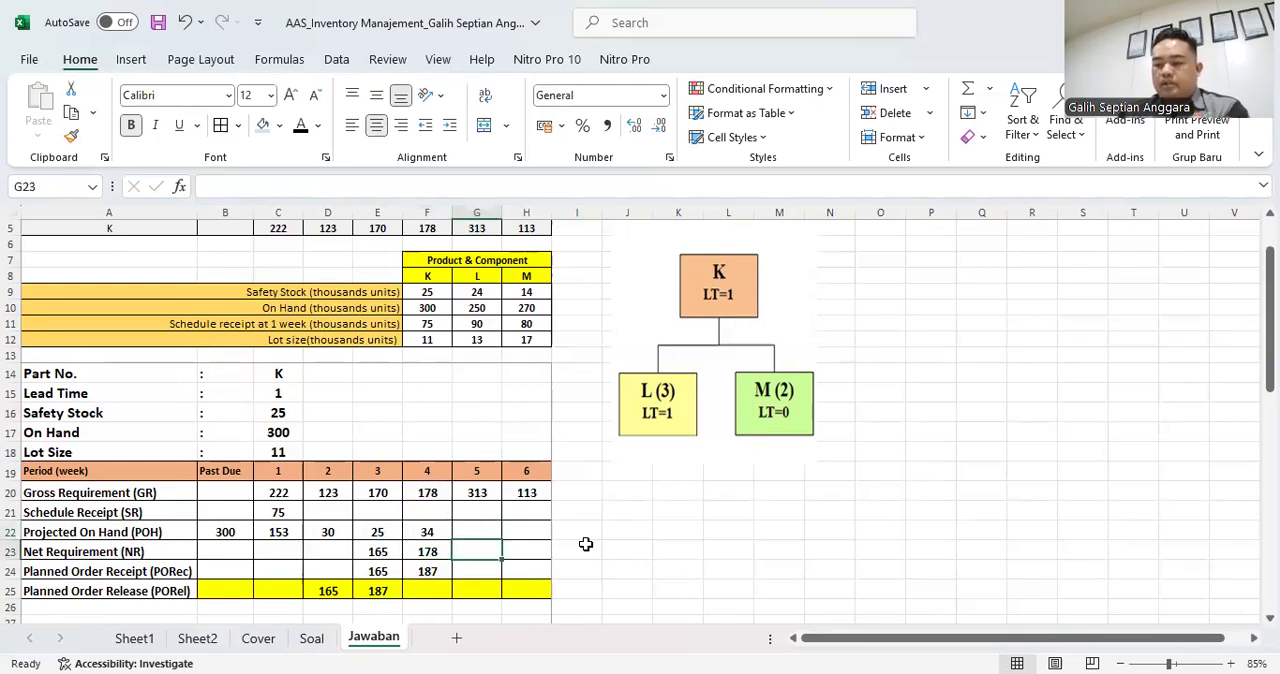
type("=")
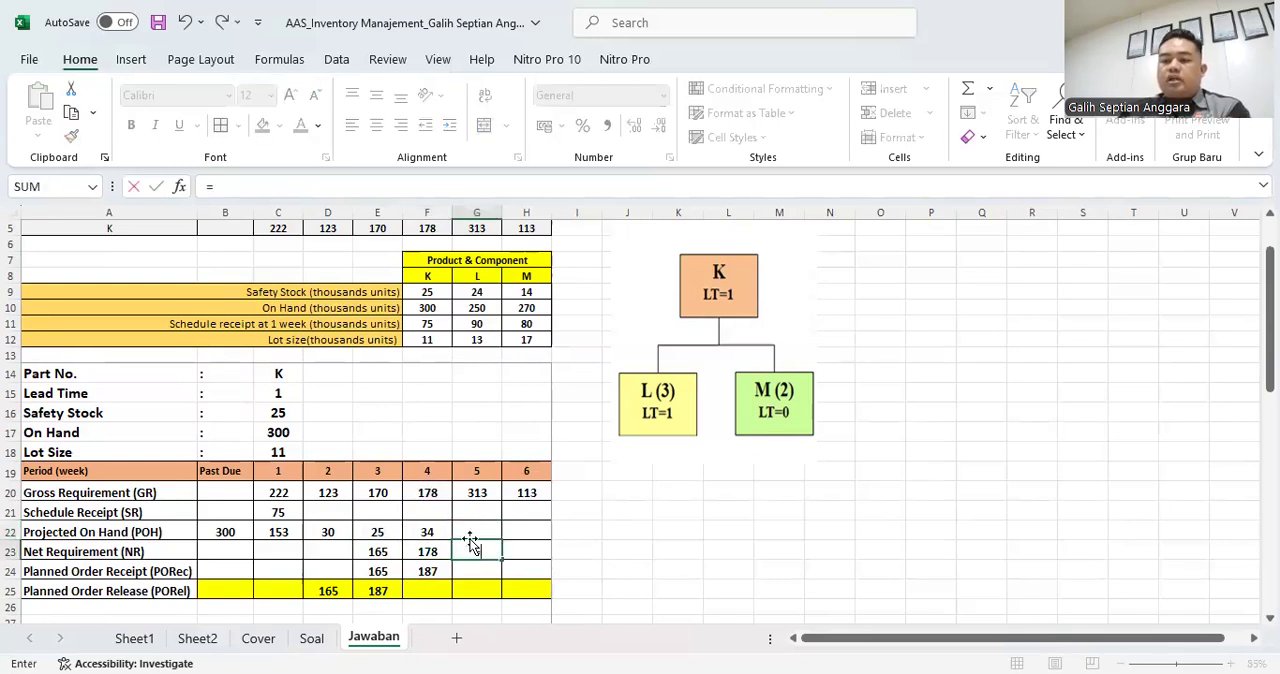
left_click(272, 412)
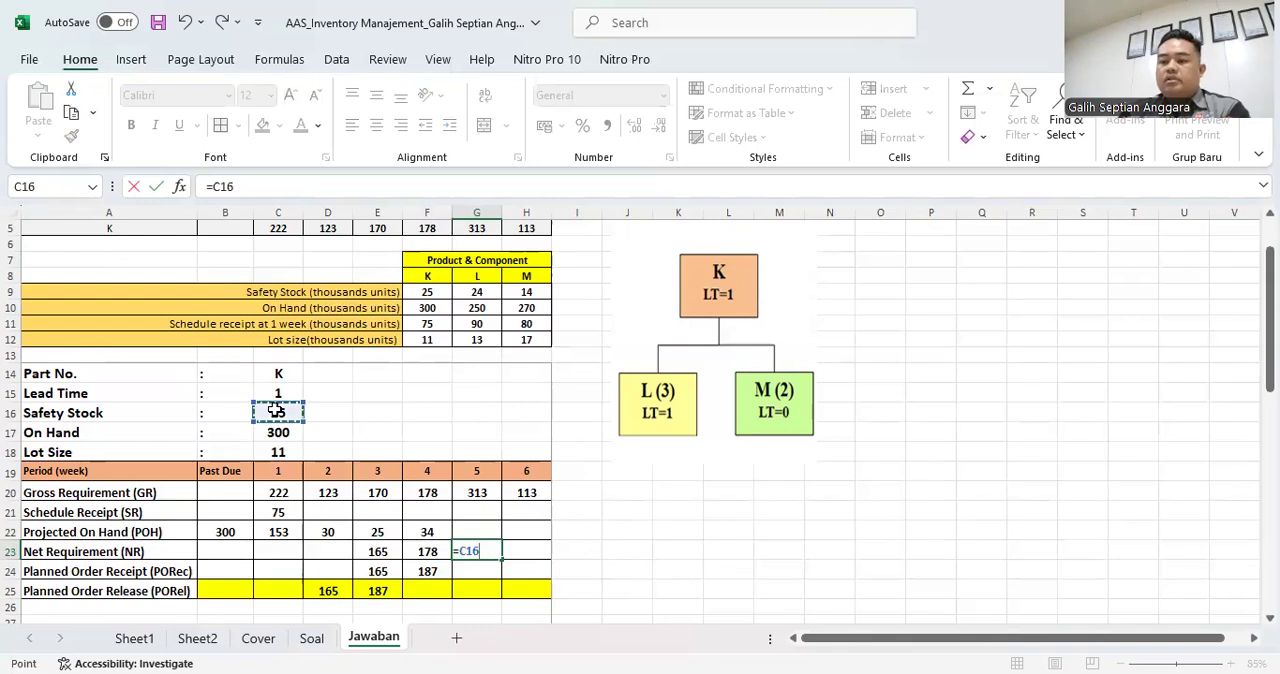
type("+")
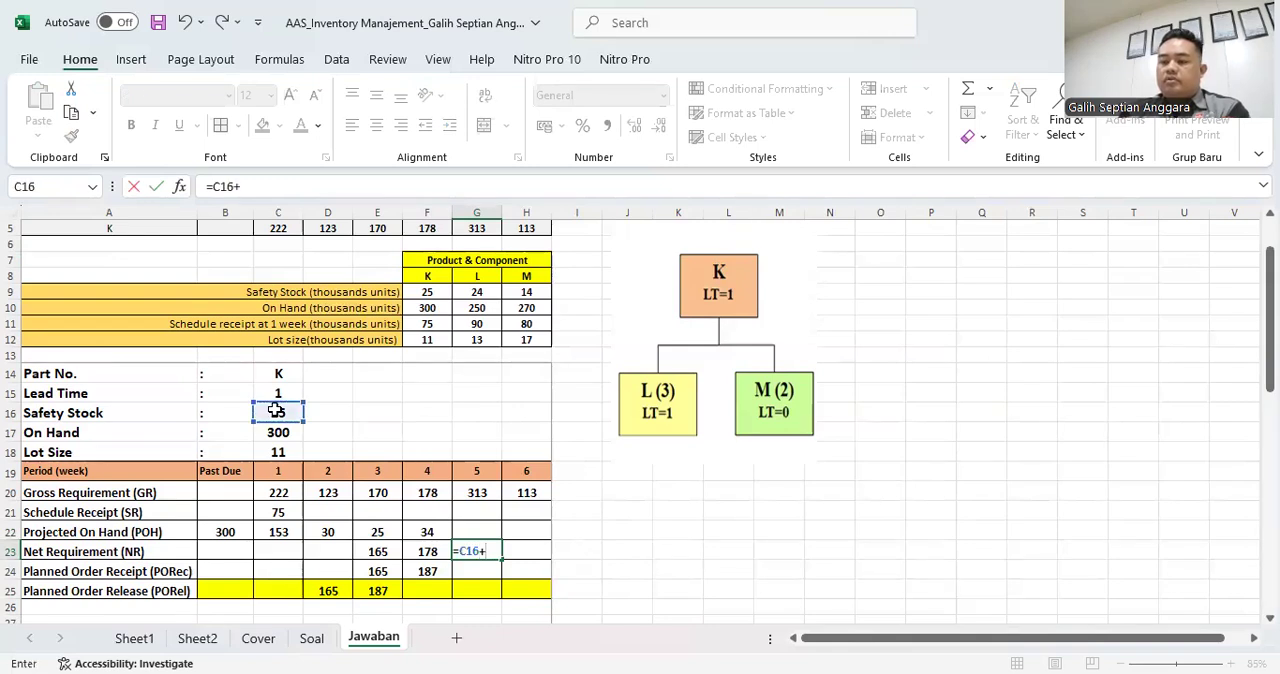
left_click(486, 492)
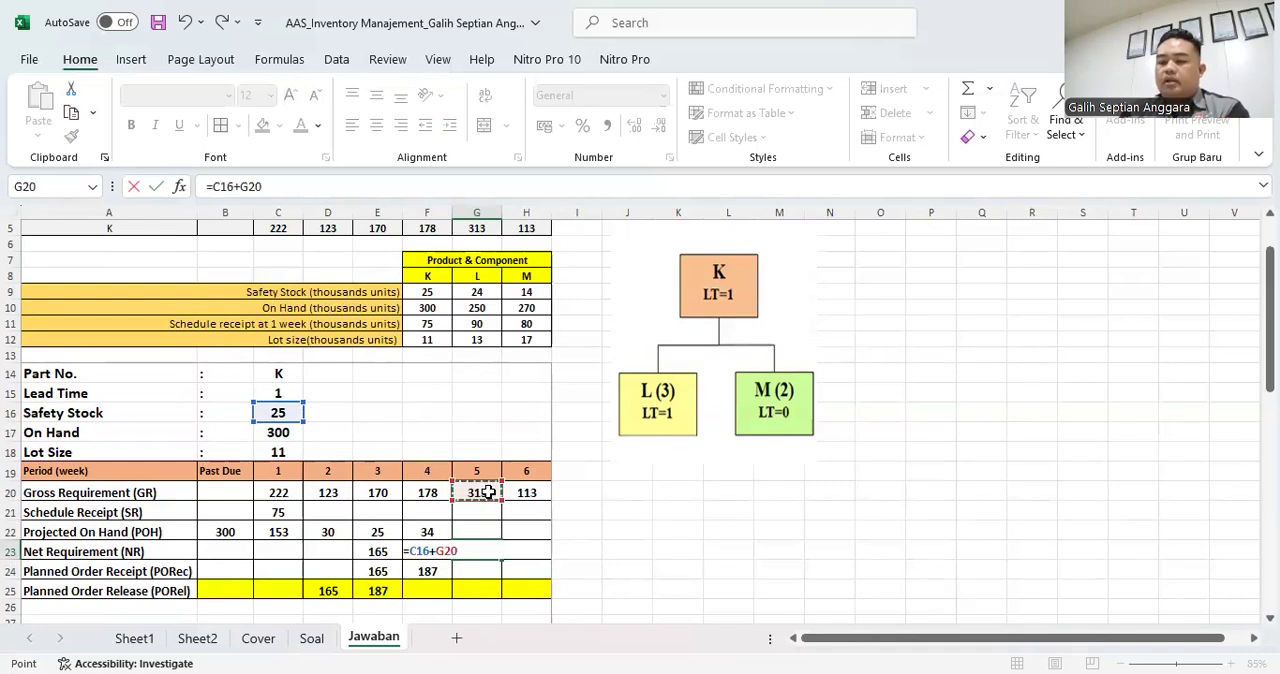
type("-")
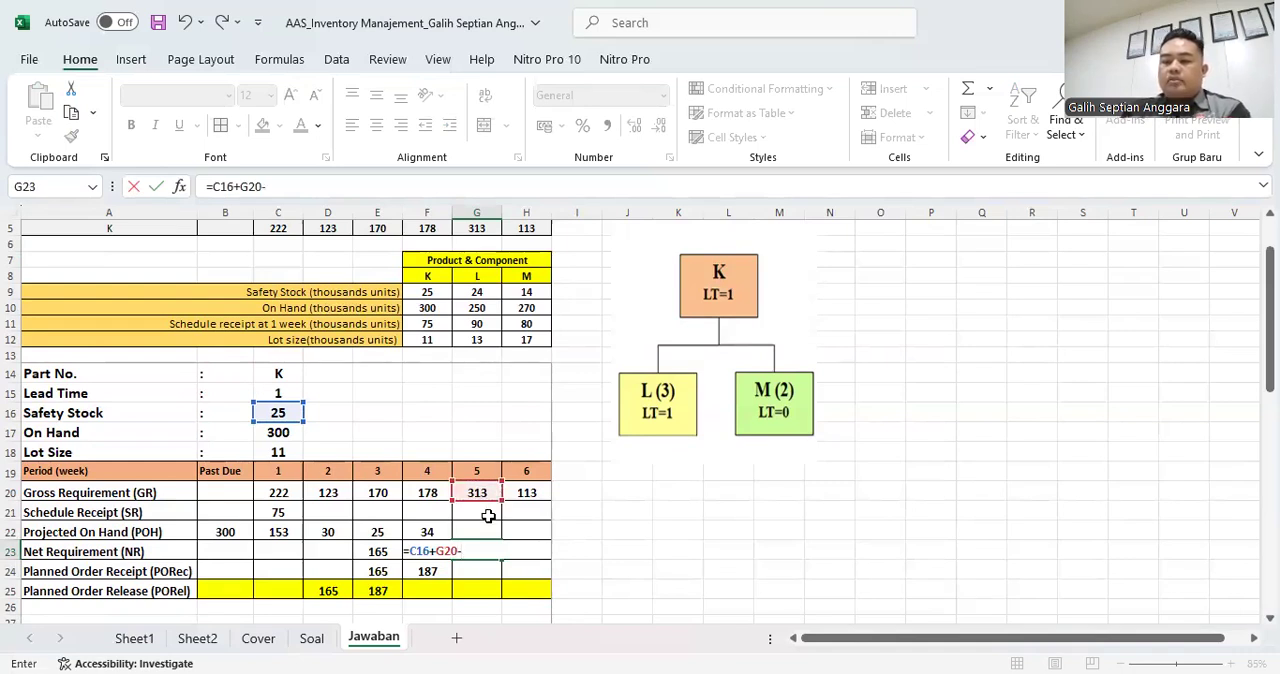
left_click(482, 512)
type("-")
left_click(430, 532)
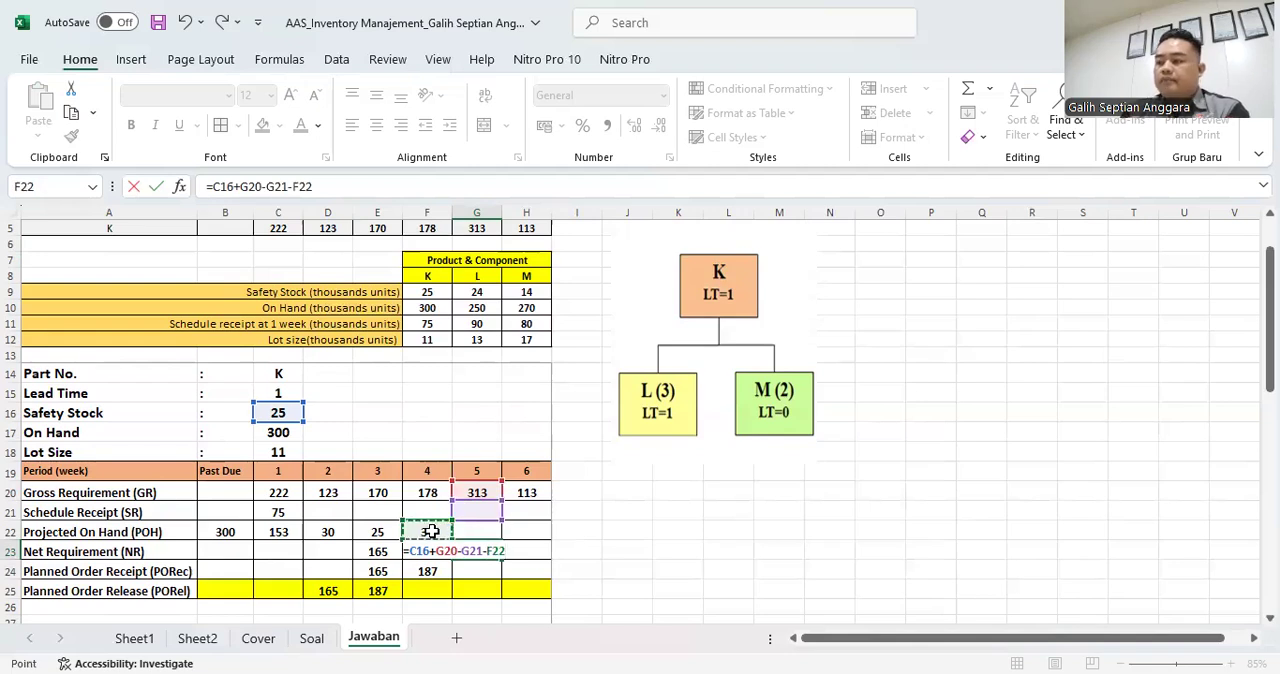
key("Return")
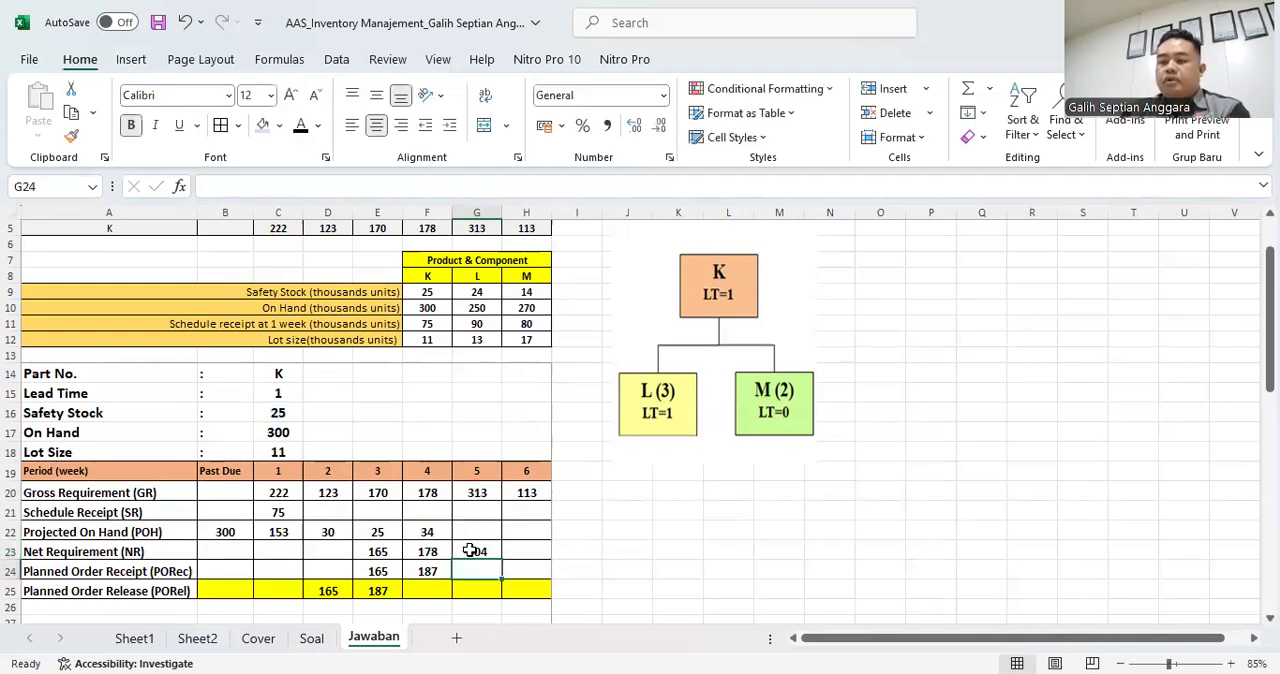
left_click(476, 551)
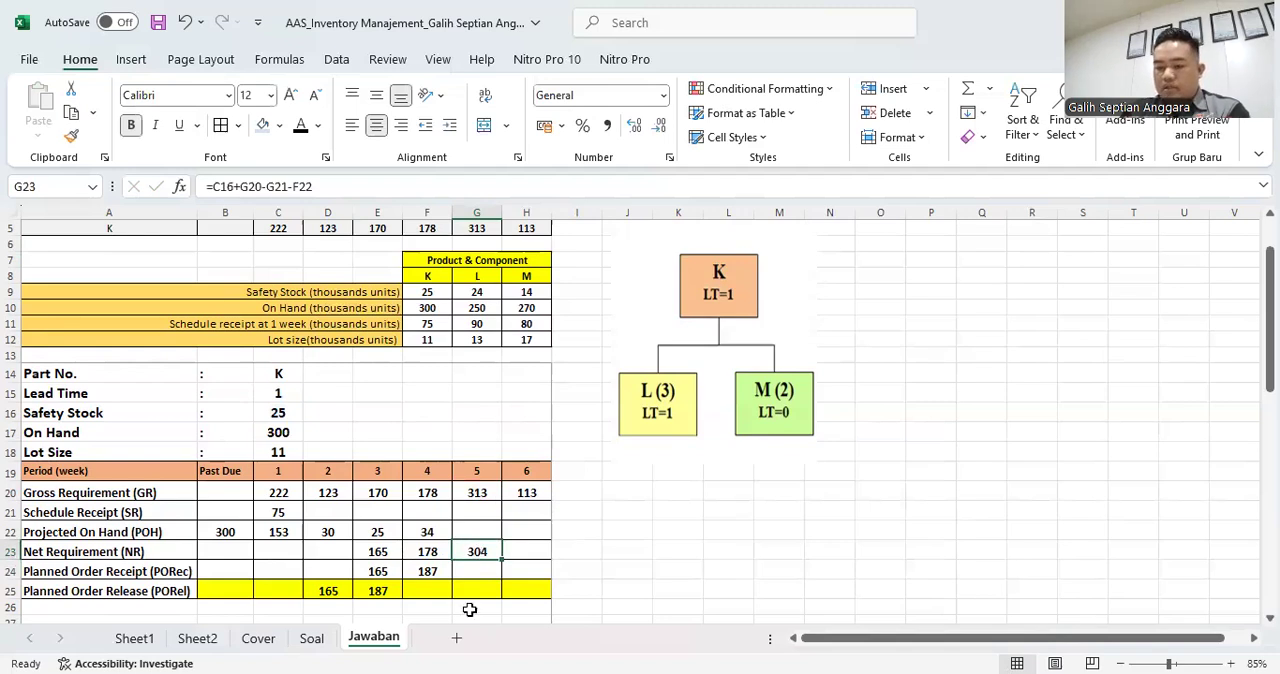
- Calculate part K's week 5 Planned Order Receipt in G24 as 28 lots with =28*C18
left_click(484, 571)
type("=")
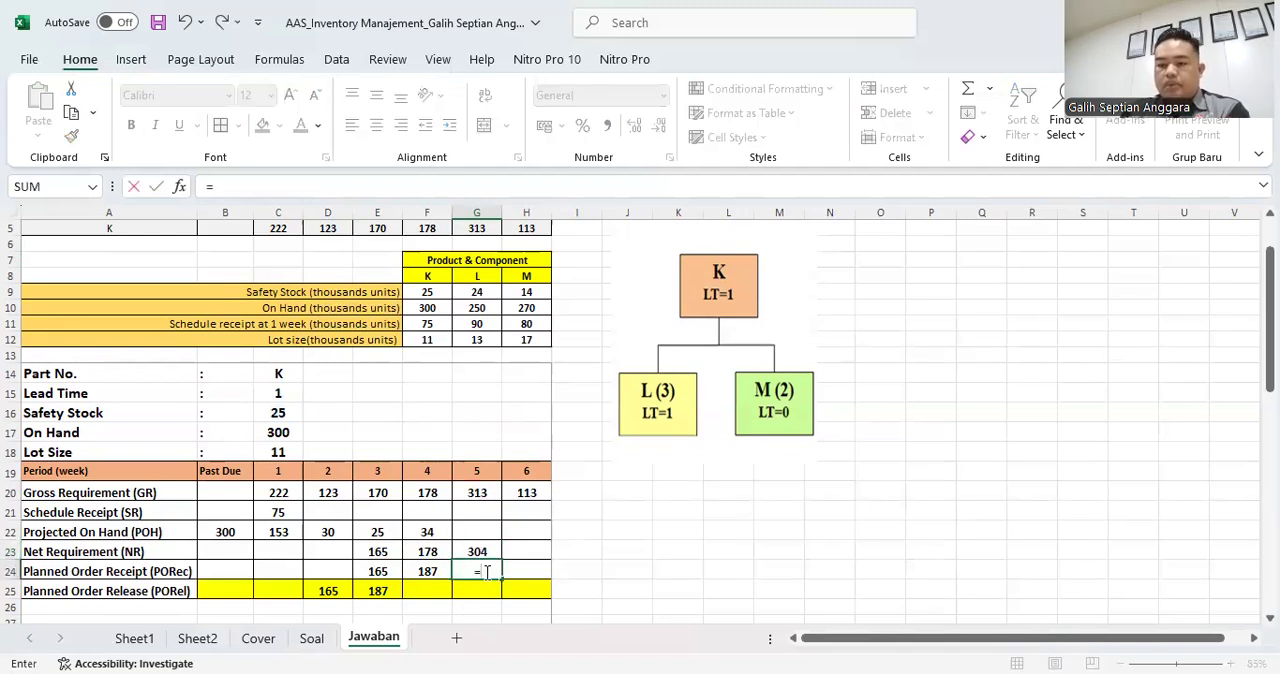
type("28*")
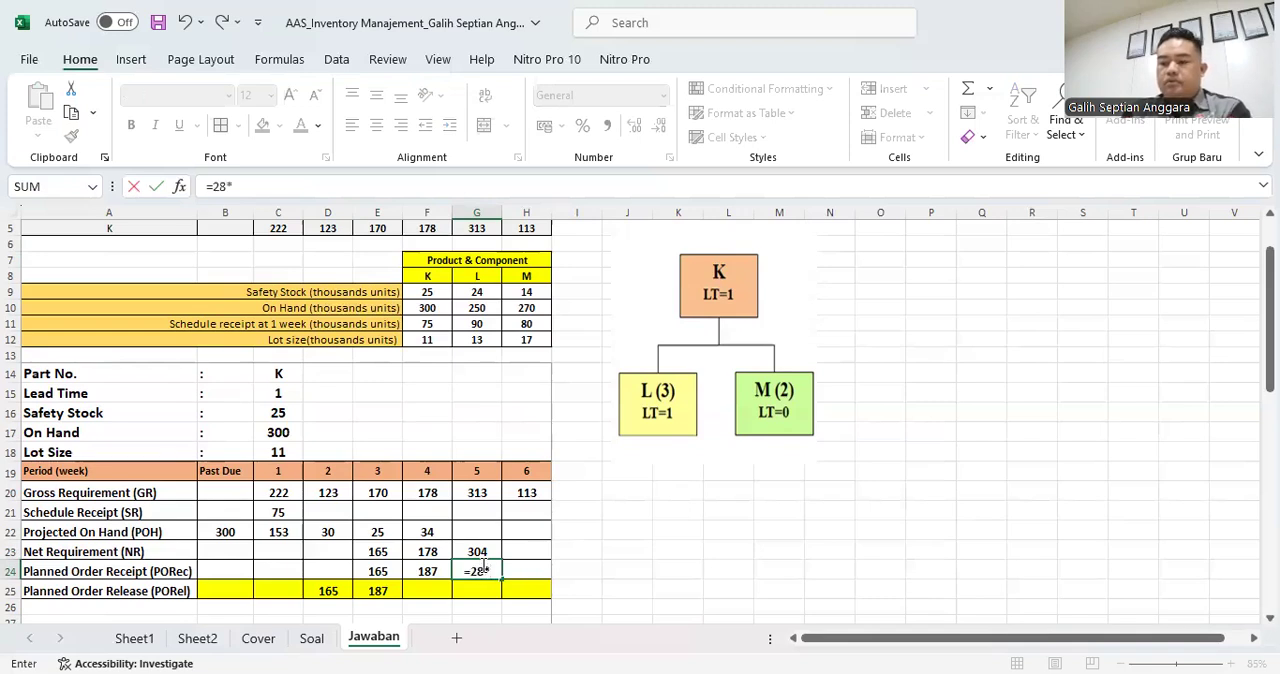
left_click(282, 451)
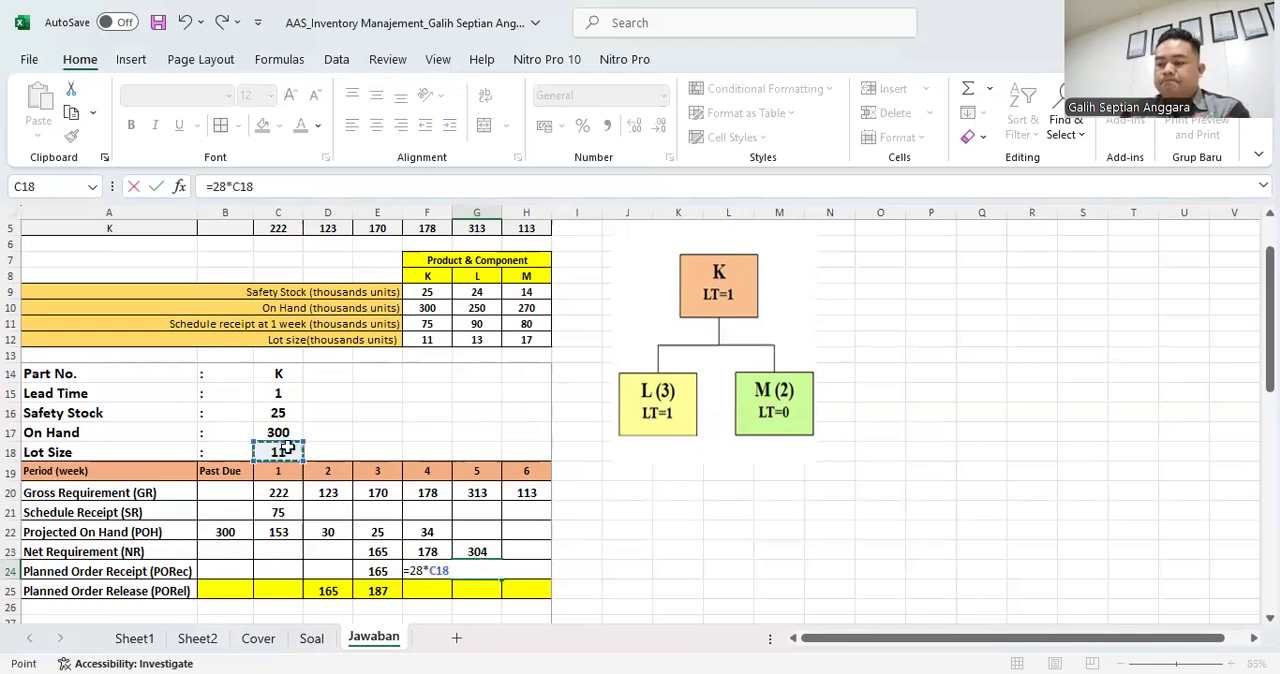
key("Return")
- Try 27 lots for part K's week 5 Planned Order Receipt in G24 with =27*C18, and return it to 28 lots
key("F2")
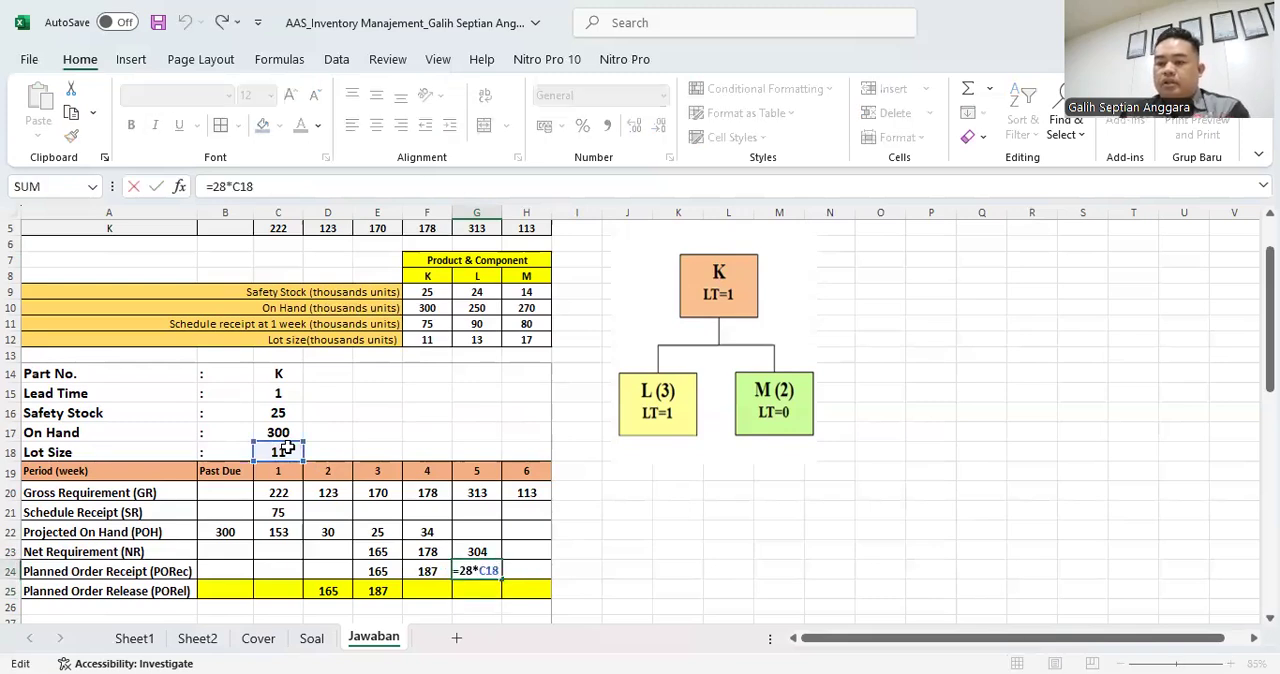
key("BackSpace")
type("7")
key("Return")
key("Up")
key("F2")
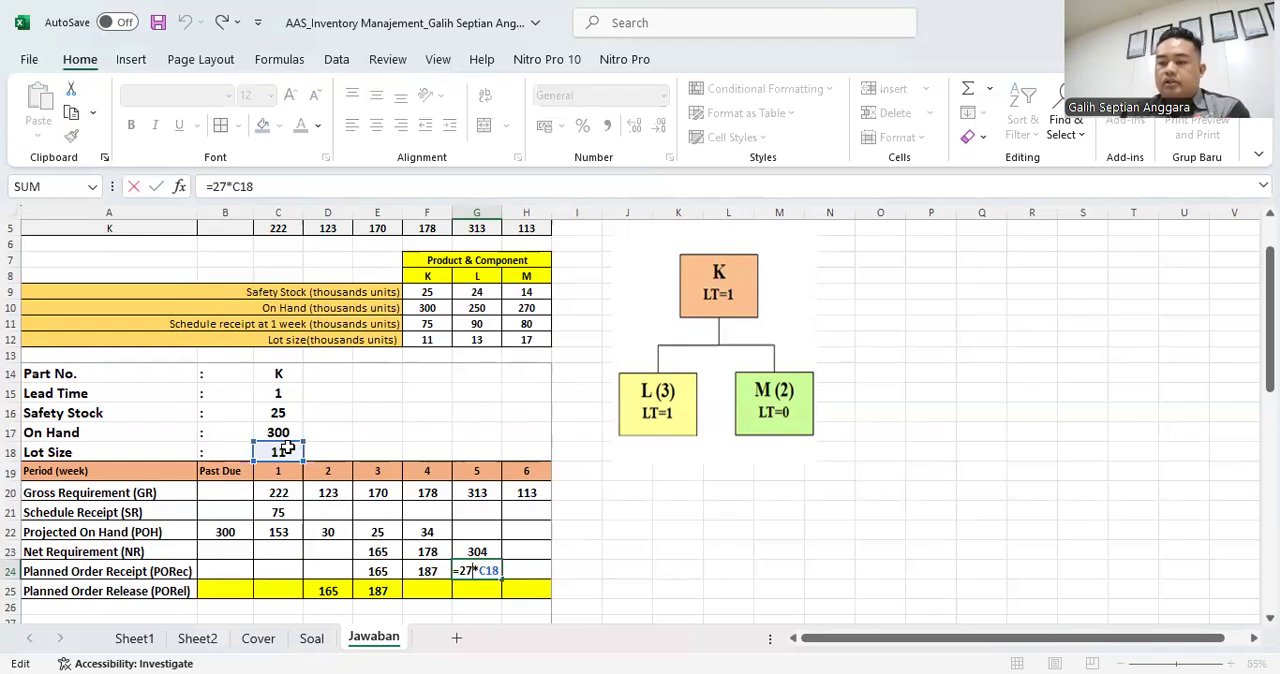
key("Return")
- Link part K's week 4 Planned Order Release in F25 to the week 5 Planned Order Receipt with =G24
key("Left")
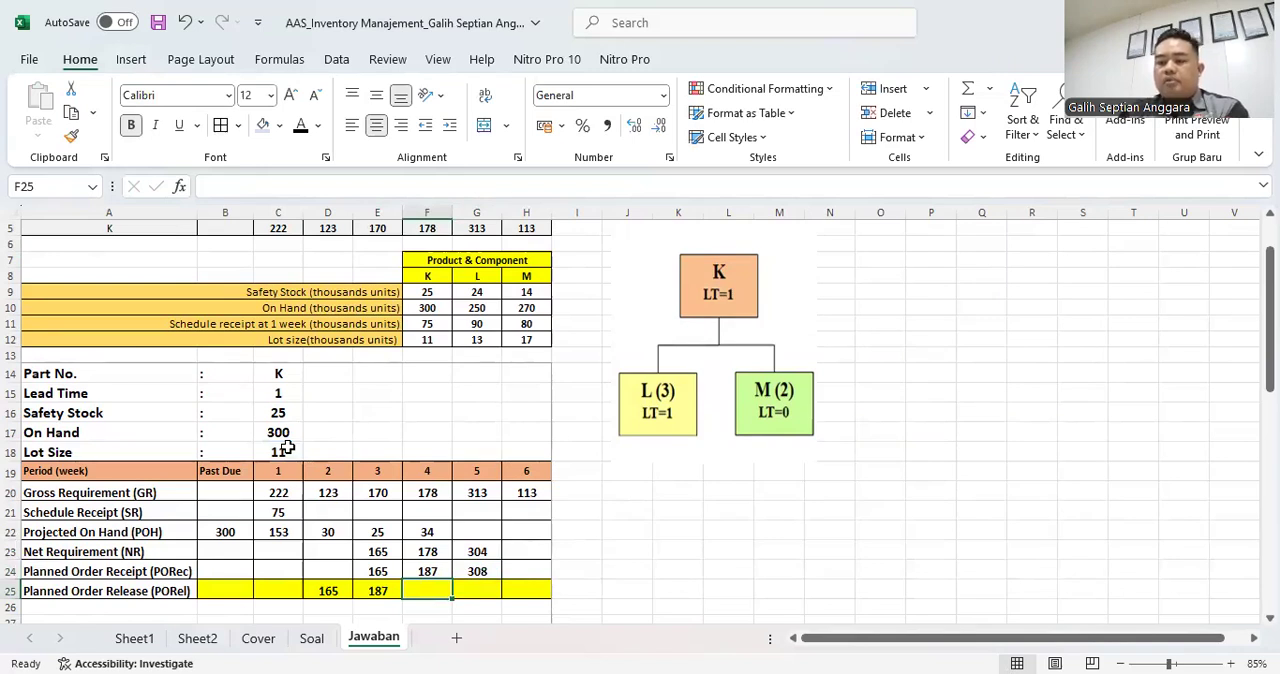
type("=")
key("Up")
key("Right")
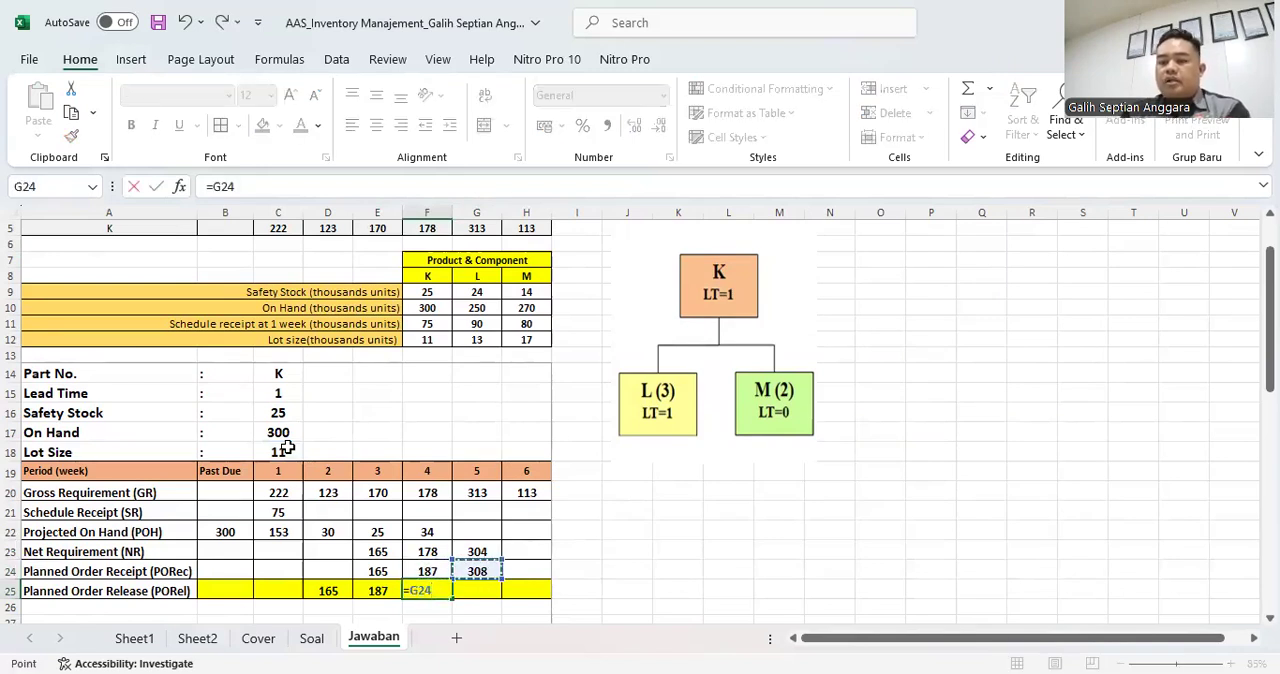
key("Return")
- Calculate part K's week 5 Projected On Hand in G22 with the formula =F22+G24-G20
key("Up")
key("Right")
key("Up")
key("Up")
key("Up")
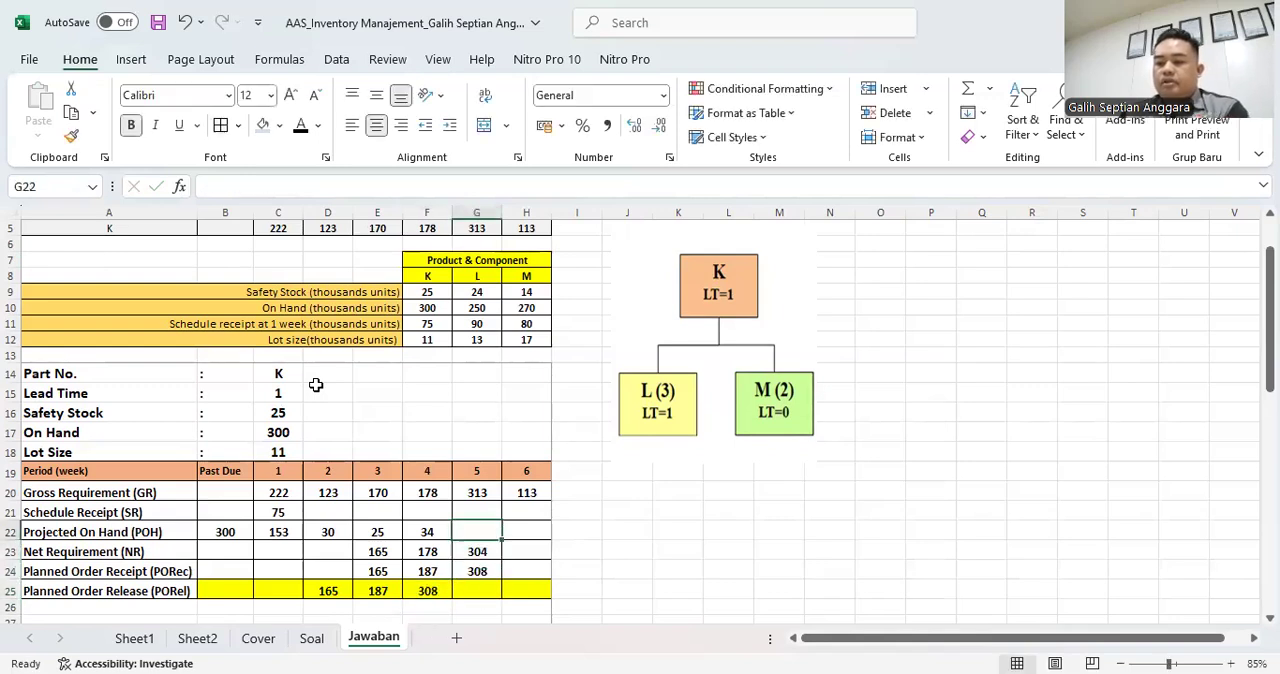
type("=")
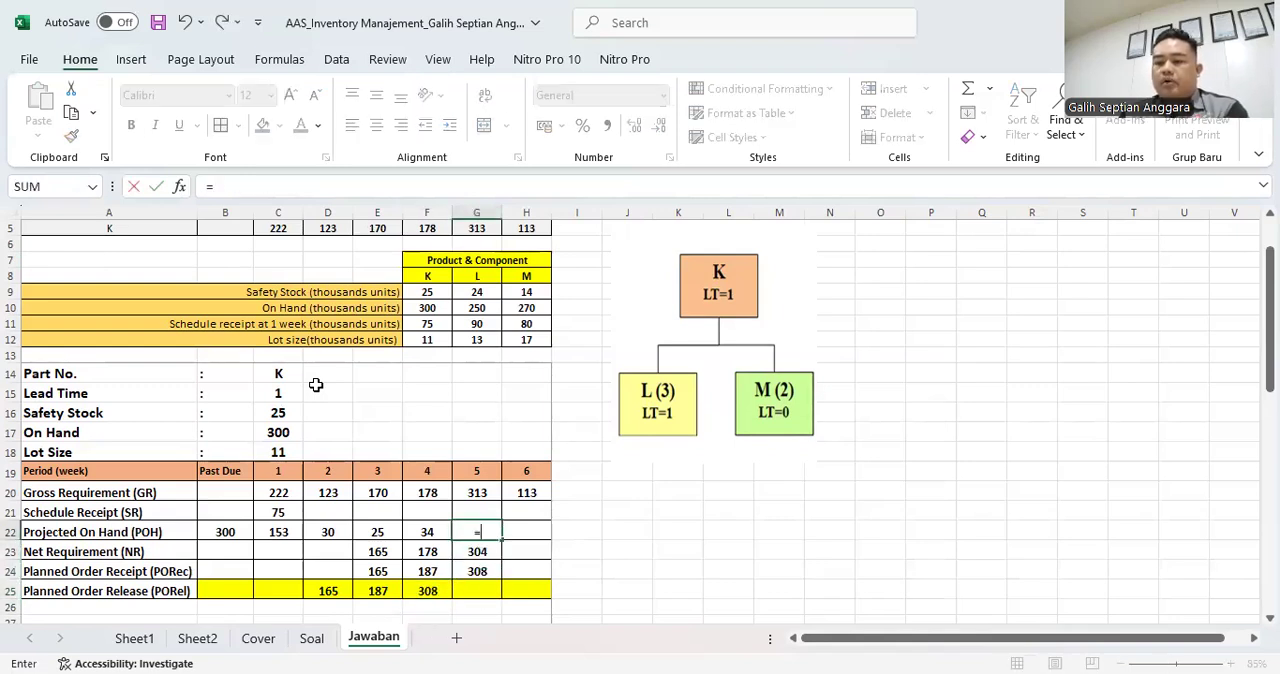
key("Left")
type("+")
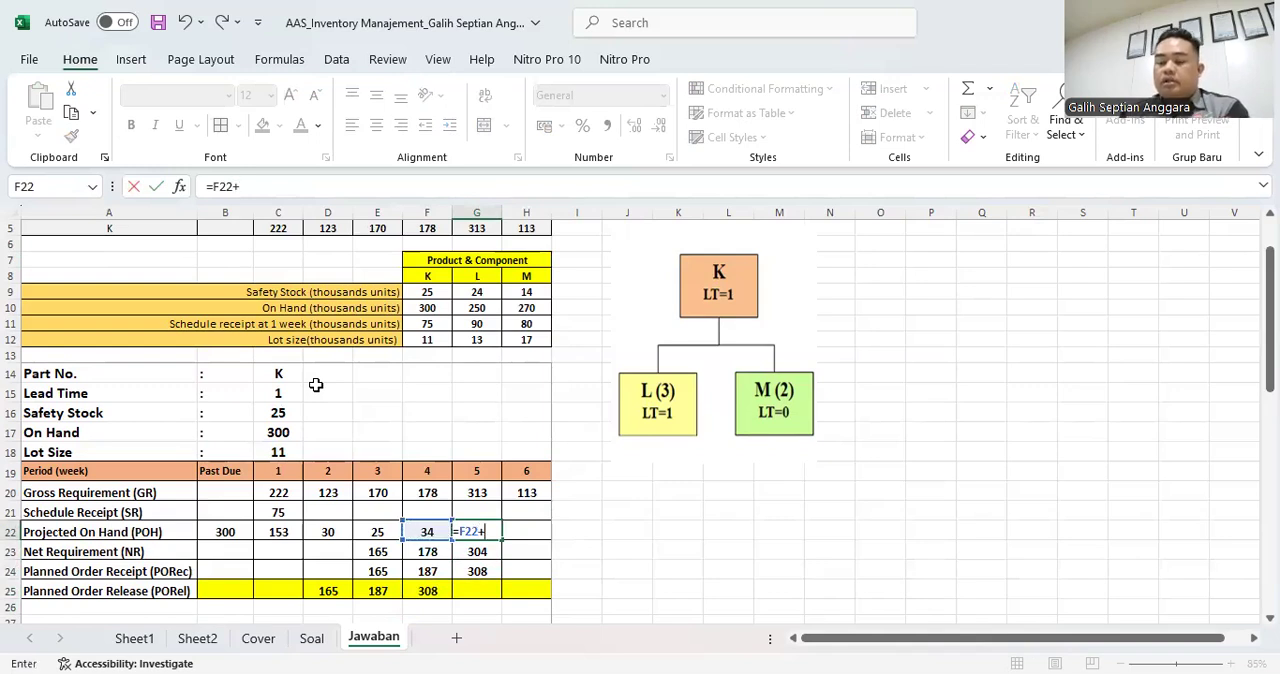
key("Down")
key("Down")
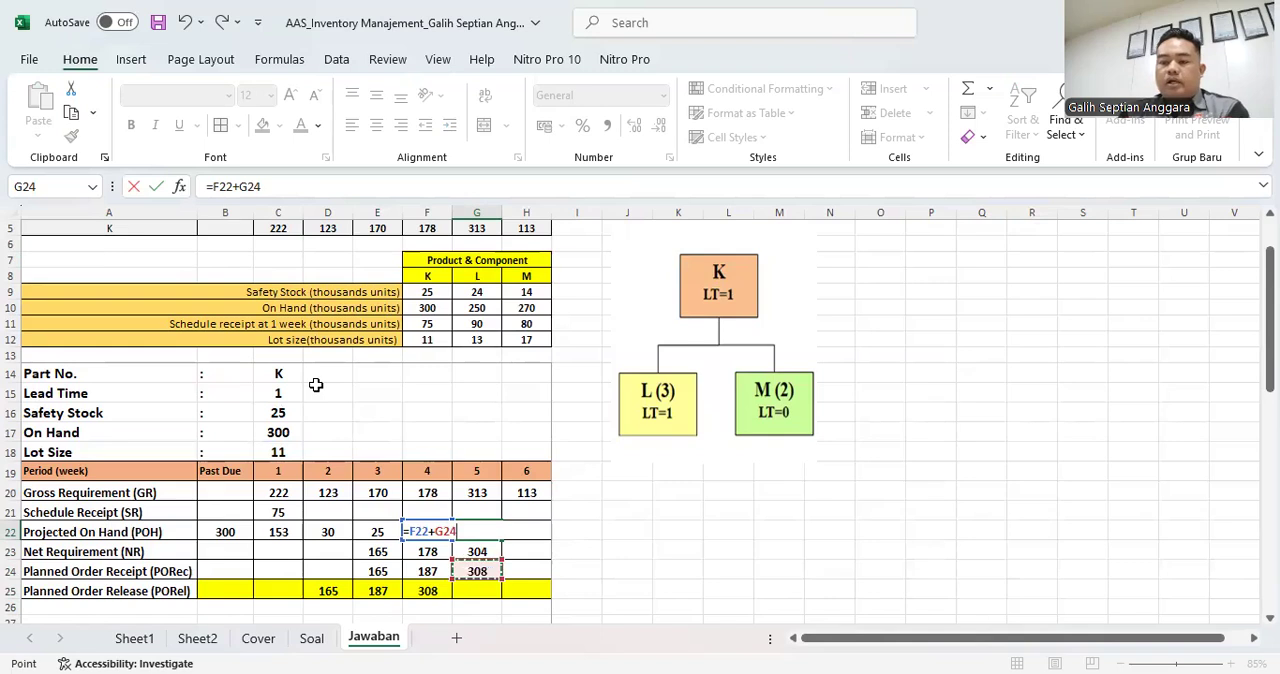
type("-")
left_click(466, 492)
key("Return")
- Calculate part K's week 6 Net Requirement in H23 with the formula =C16+H20-H21-G22
key("Up")
key("Down")
key("Down")
key("Right")
key("Up")
key("Up")
key("Down")
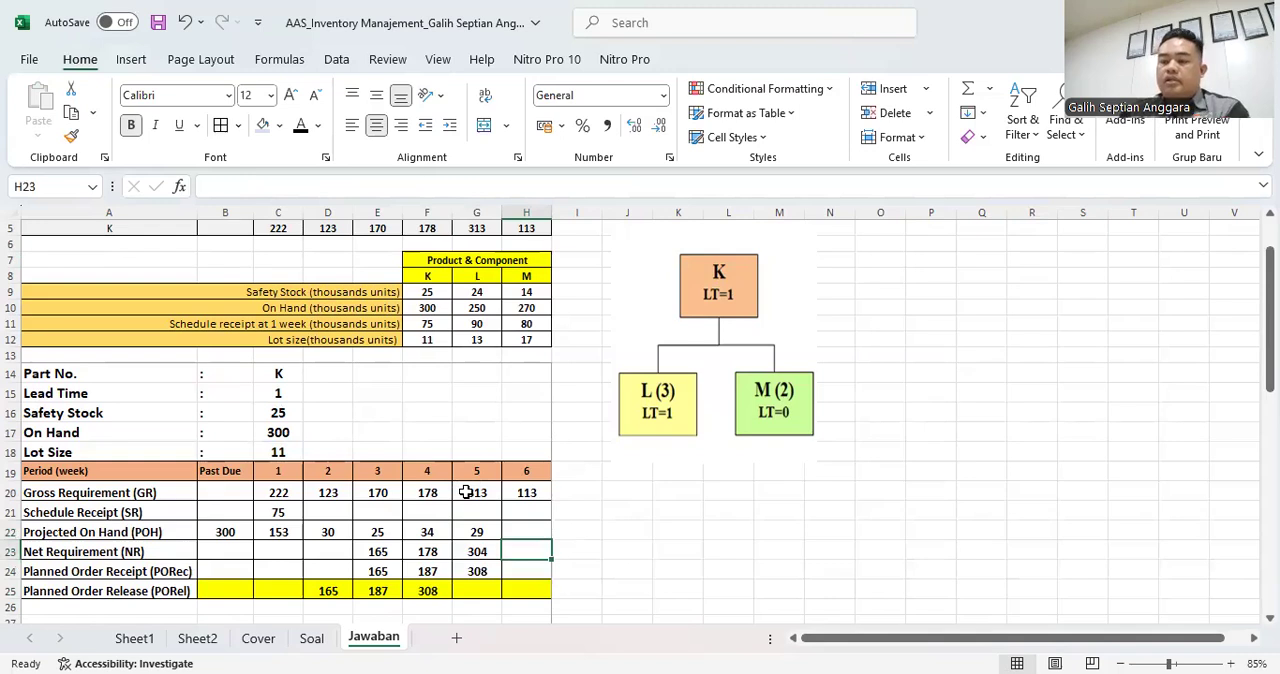
type("=")
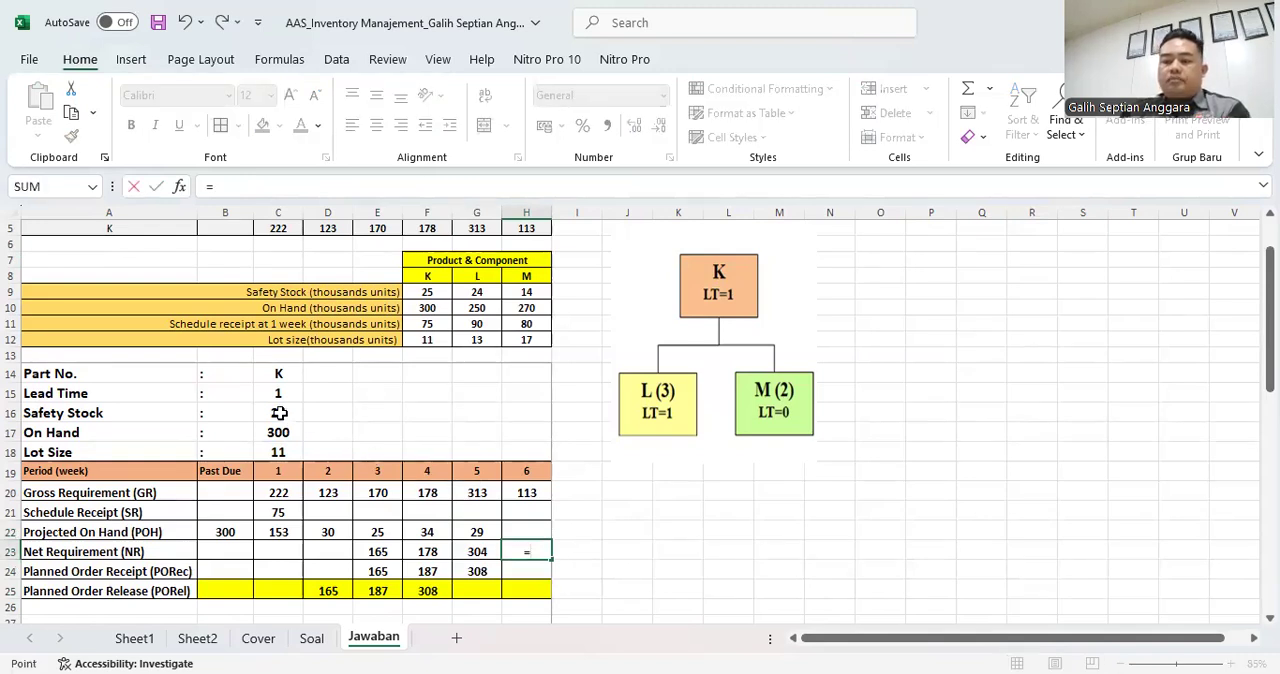
left_click(279, 413)
type("+")
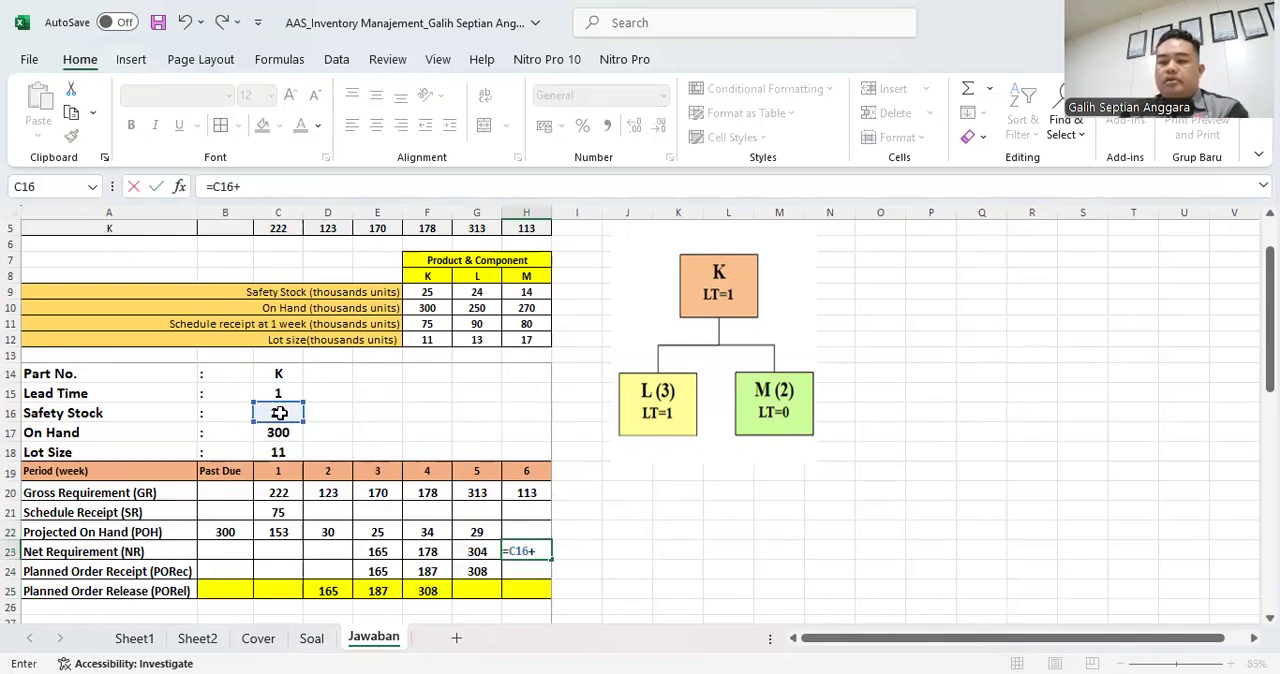
left_click(530, 492)
type("-")
left_click(537, 511)
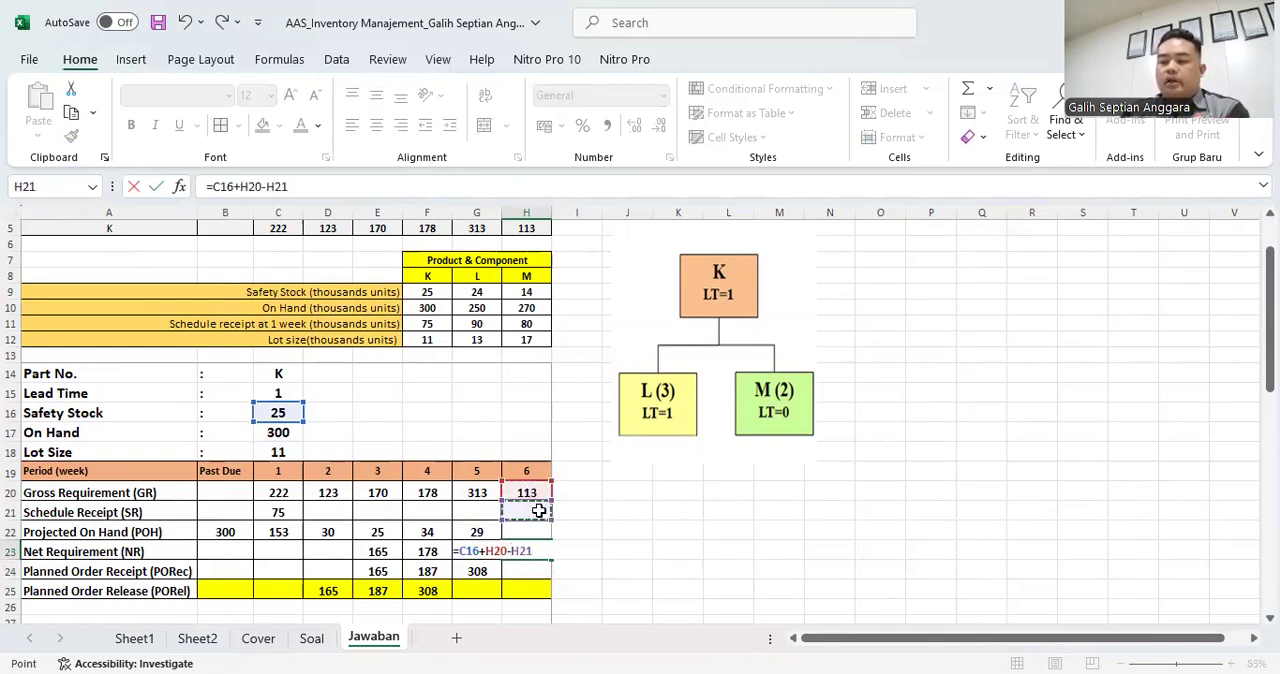
type("-")
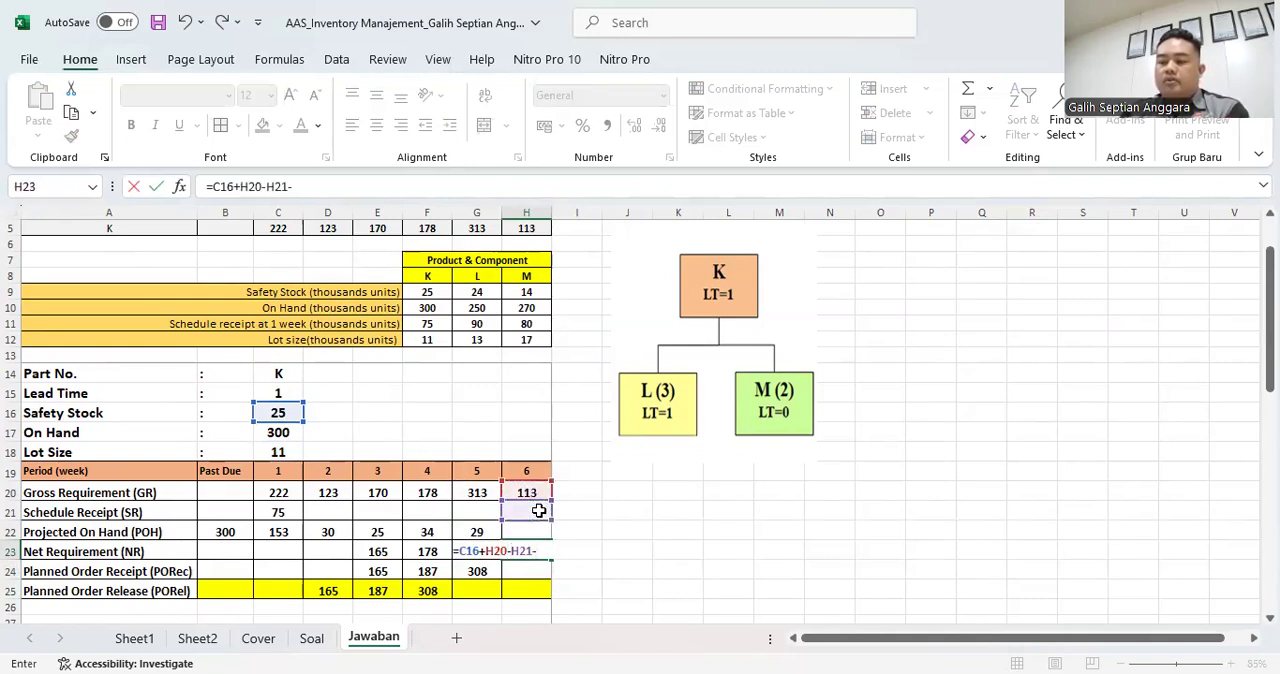
left_click(482, 533)
key("Return")
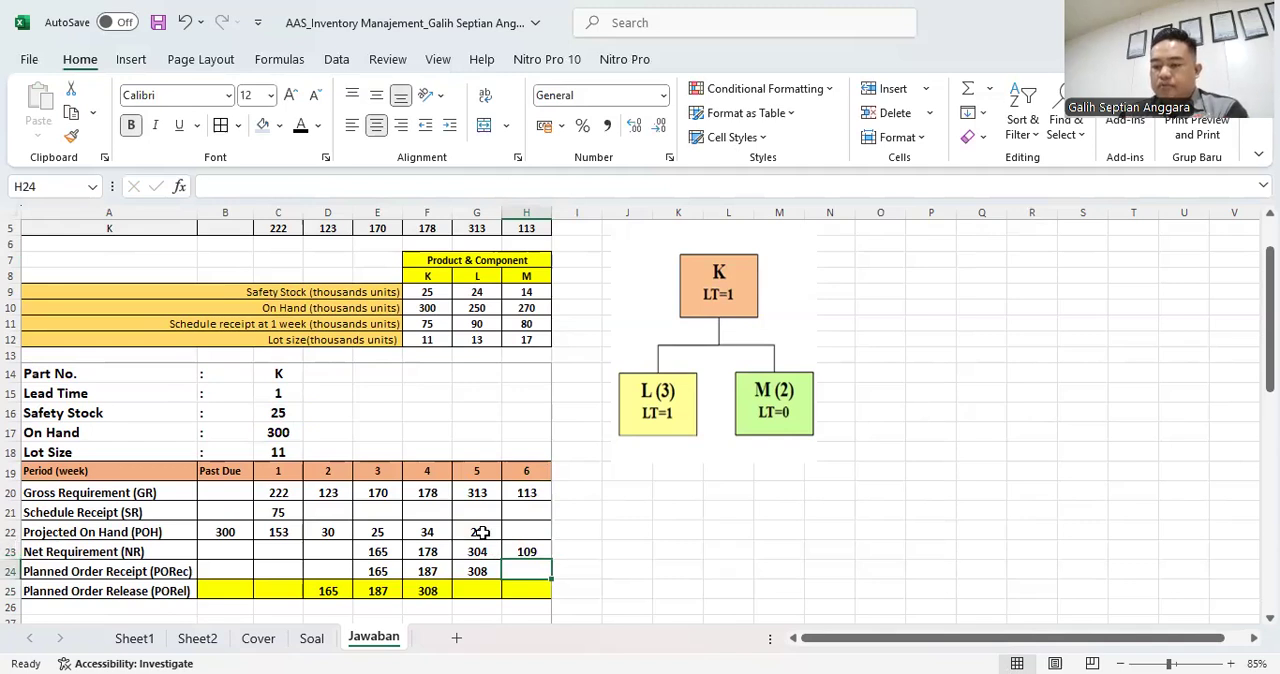
- Calculate part K's week 6 Planned Order Receipt in H24 as 10 lots with =10*C18
type("=")
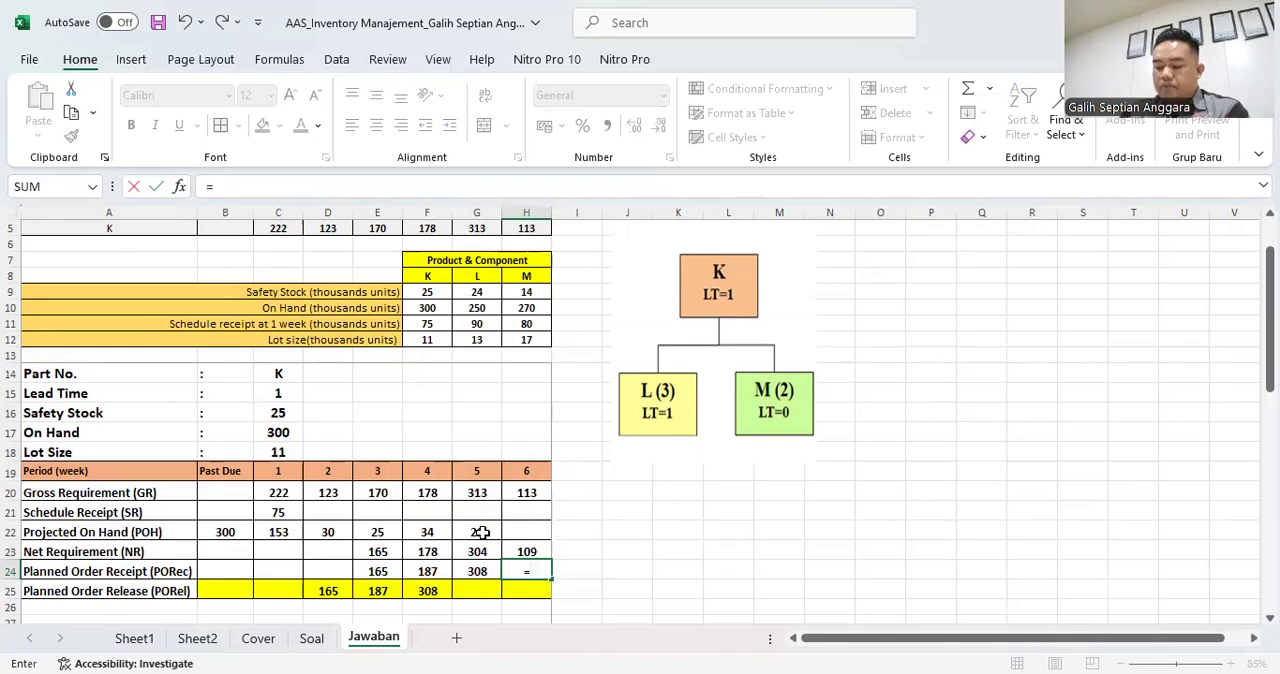
type("10")
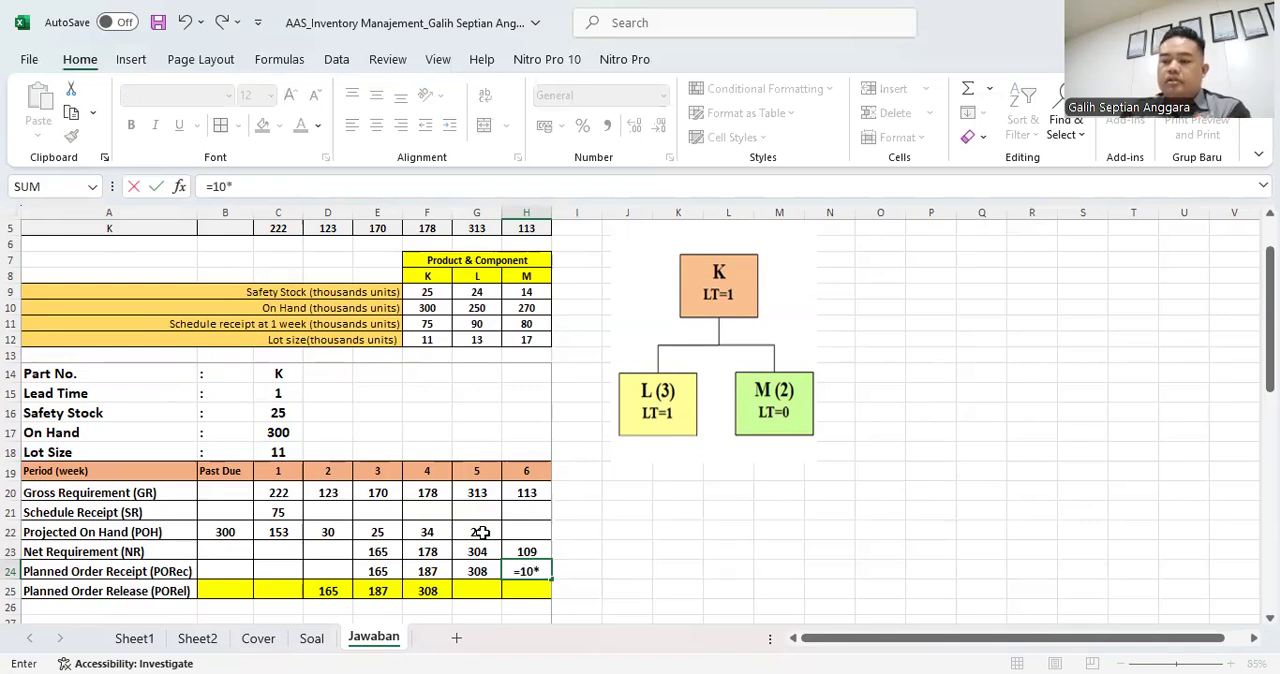
type("*")
left_click(279, 450)
key("Return")
- Try 9 lots for part K's week 6 Planned Order Receipt in H24, and return it to 10 lots
key("Up")
key("F2")
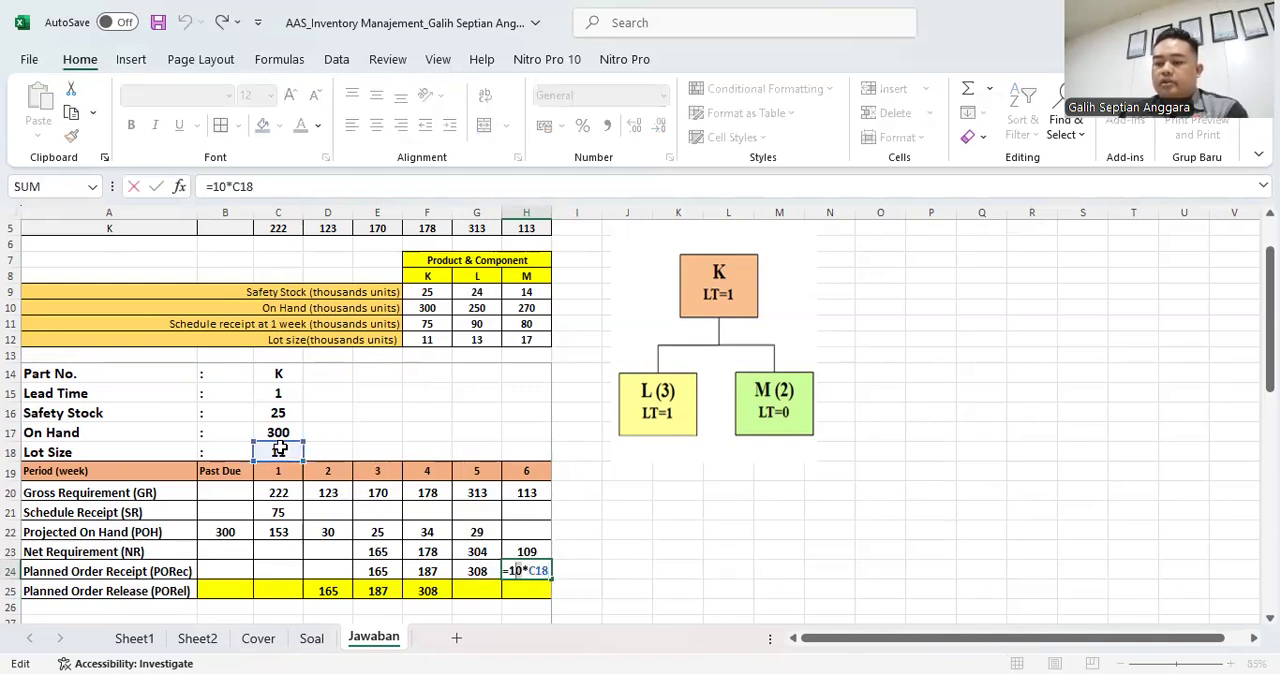
type("9")
key("Return")
key("Up")
key("F2")
type("10")
key("Return")
- Link part K's week 5 Planned Order Release in G25 to the week 6 Planned Order Receipt with =H24
key("Up")
key("Left")
key("Down")
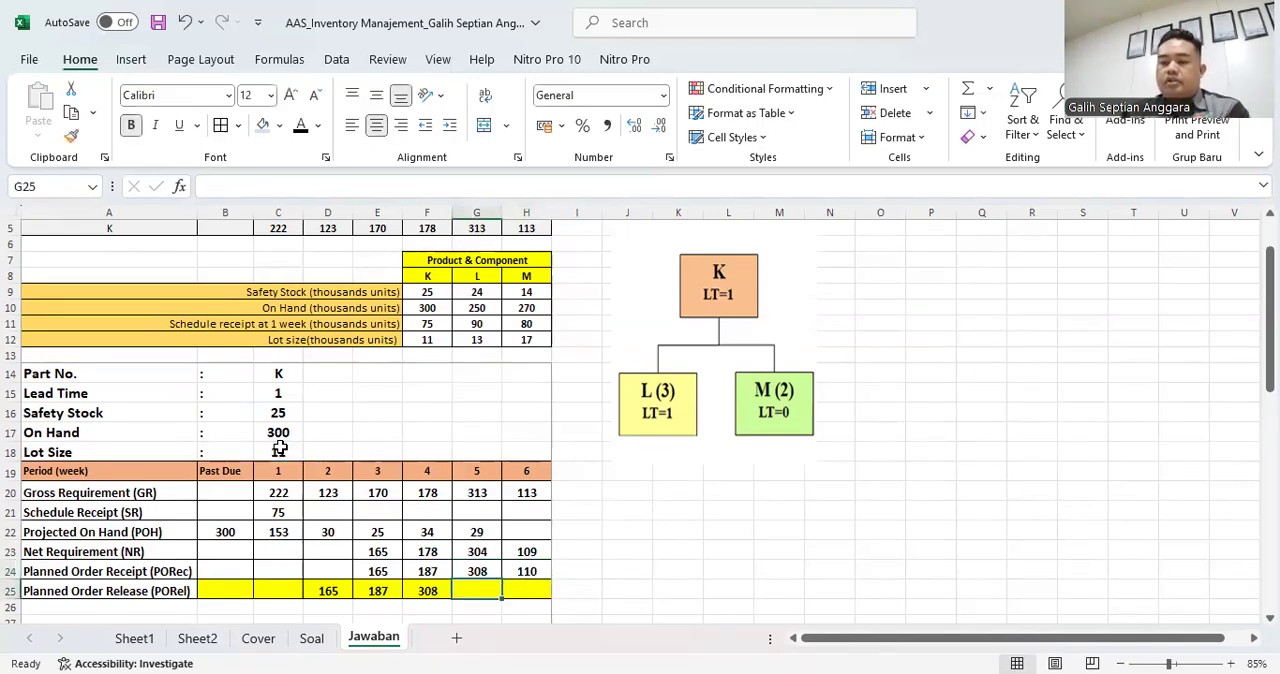
type("=")
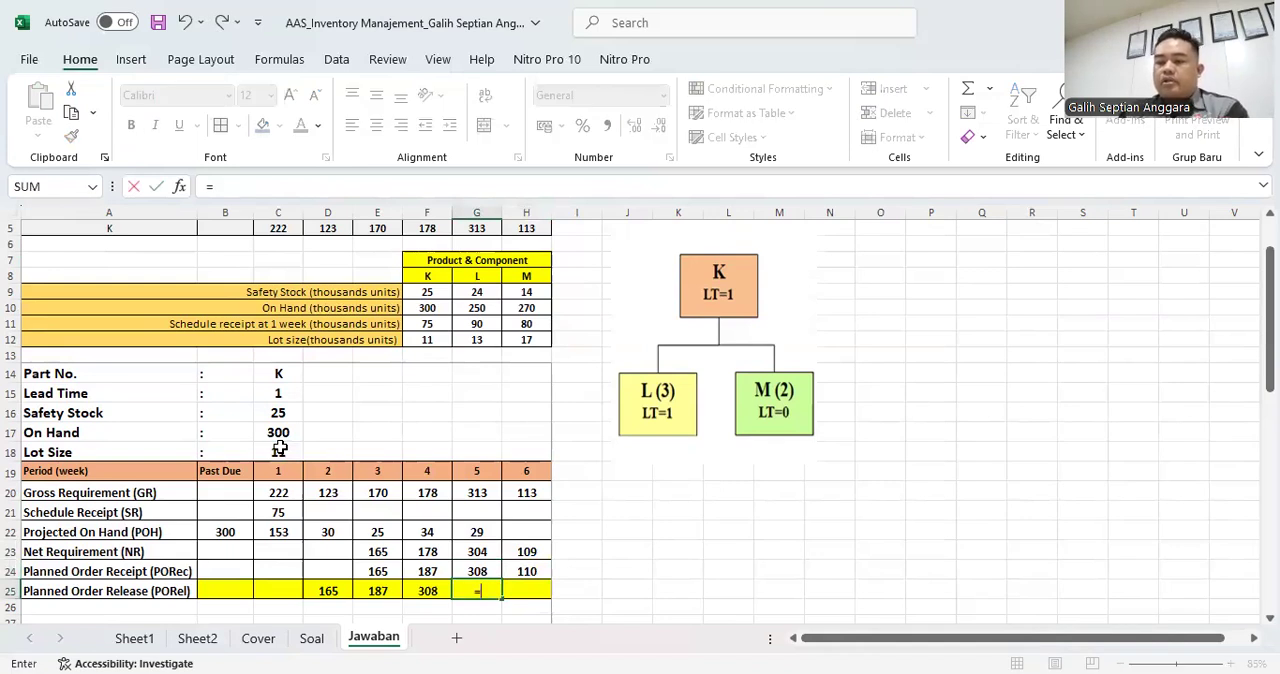
key("Up")
key("Right")
key("Return")
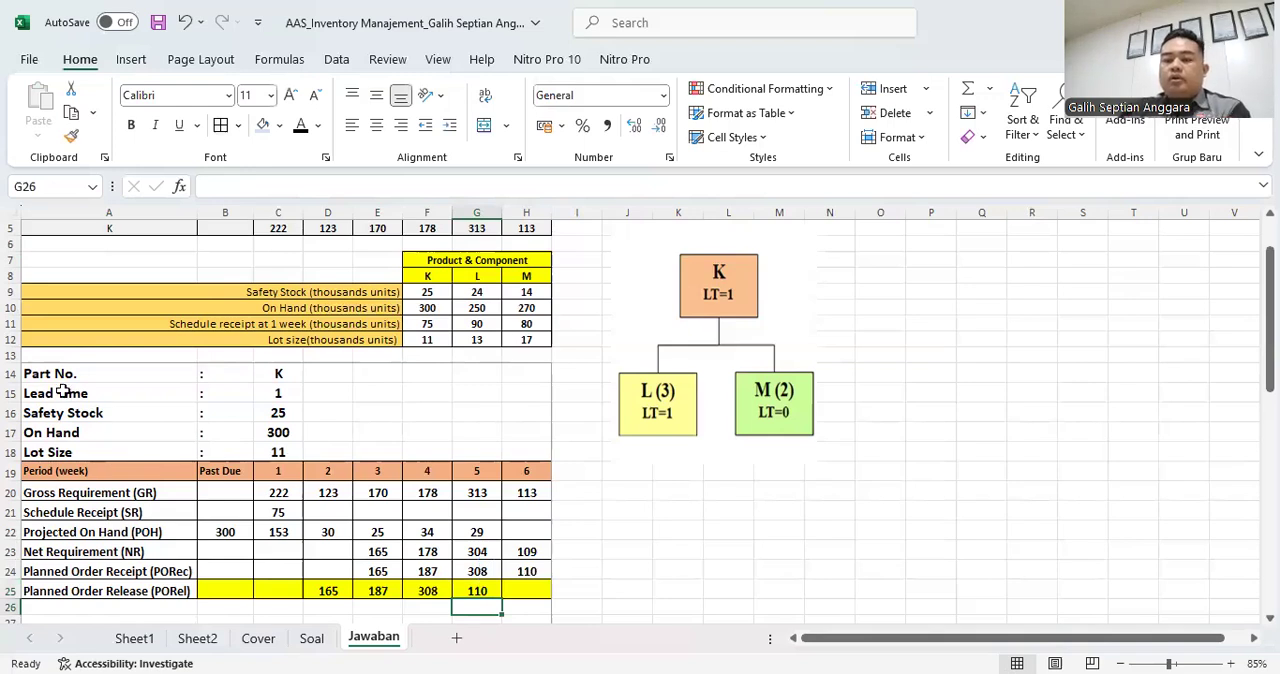
- Review part K's MRP table and the product structure diagram in relation to part L's empty table
left_click_drag(37, 372, 60, 395)
left_click_drag(104, 567, 531, 583)
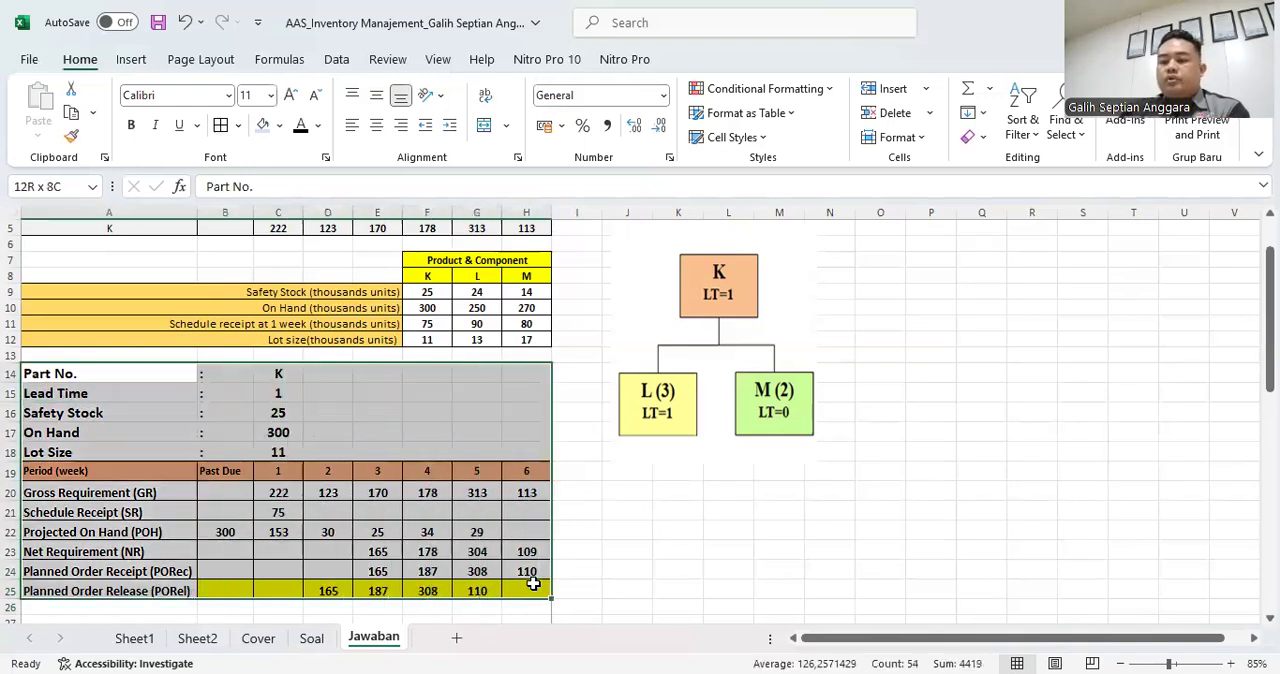
left_click(278, 374)
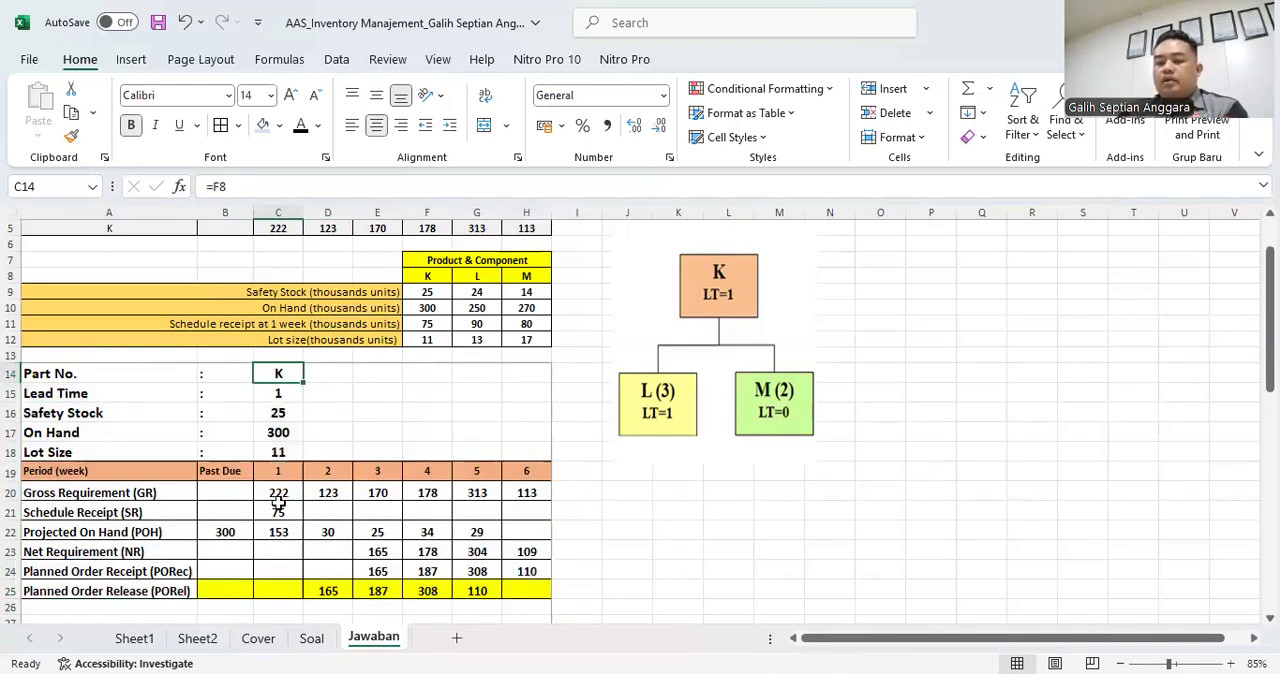
scroll(270, 517, "down", 1)
scroll(273, 519, "down", 1)
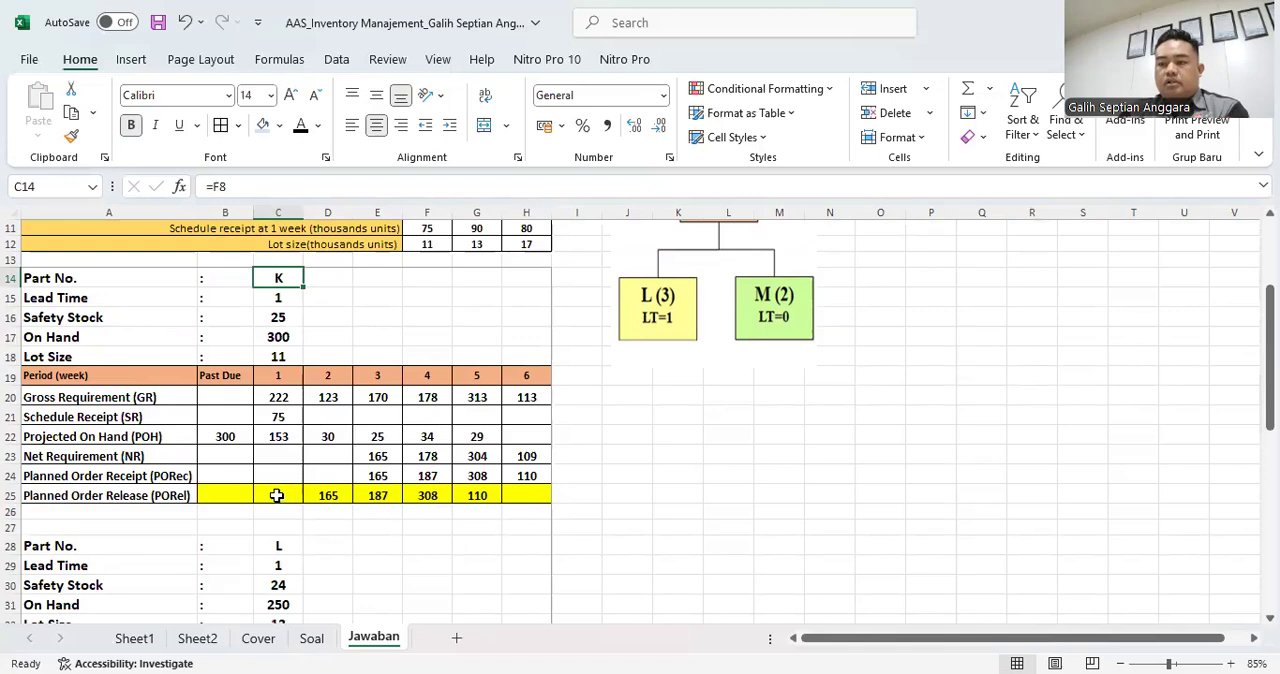
scroll(210, 530, "down", 3)
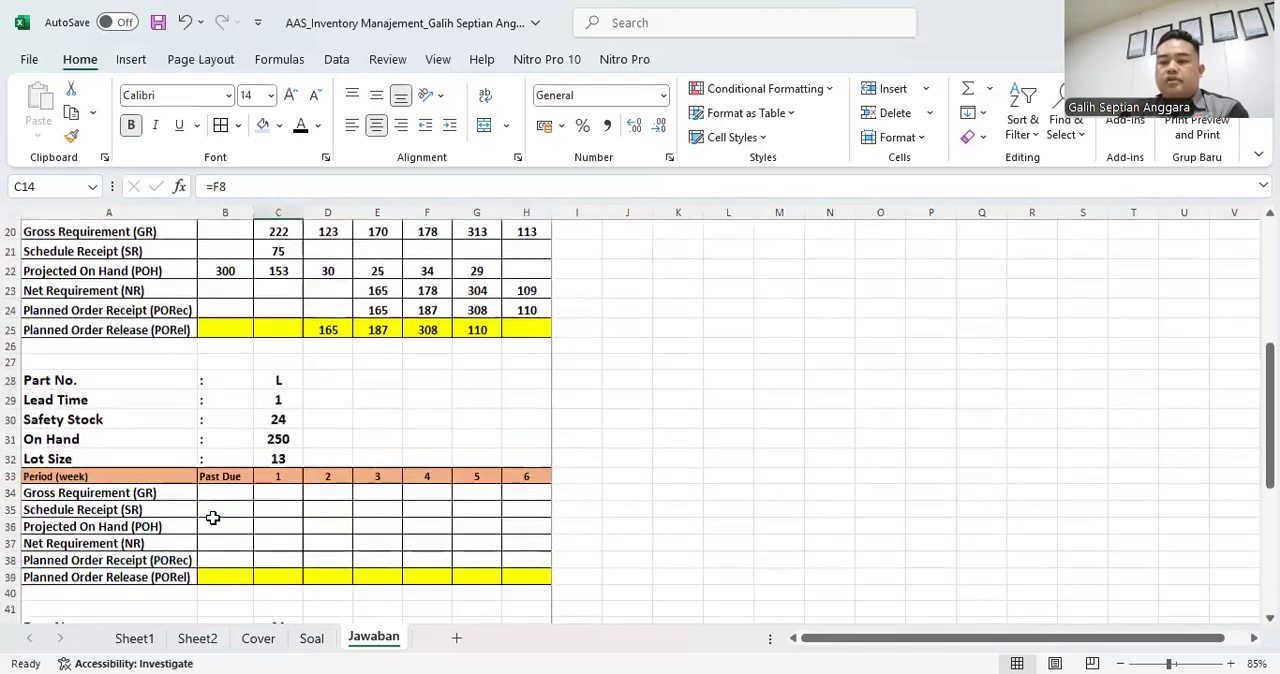
scroll(661, 477, "up", 4)
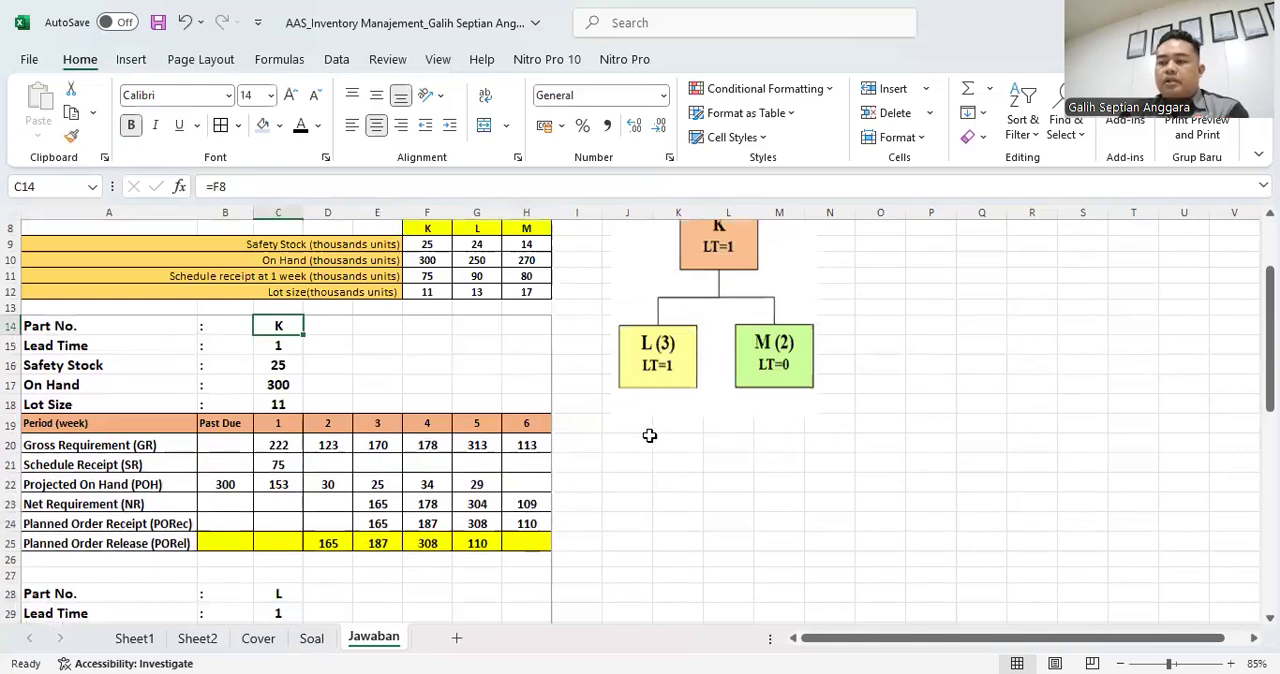
scroll(636, 446, "down", 2)
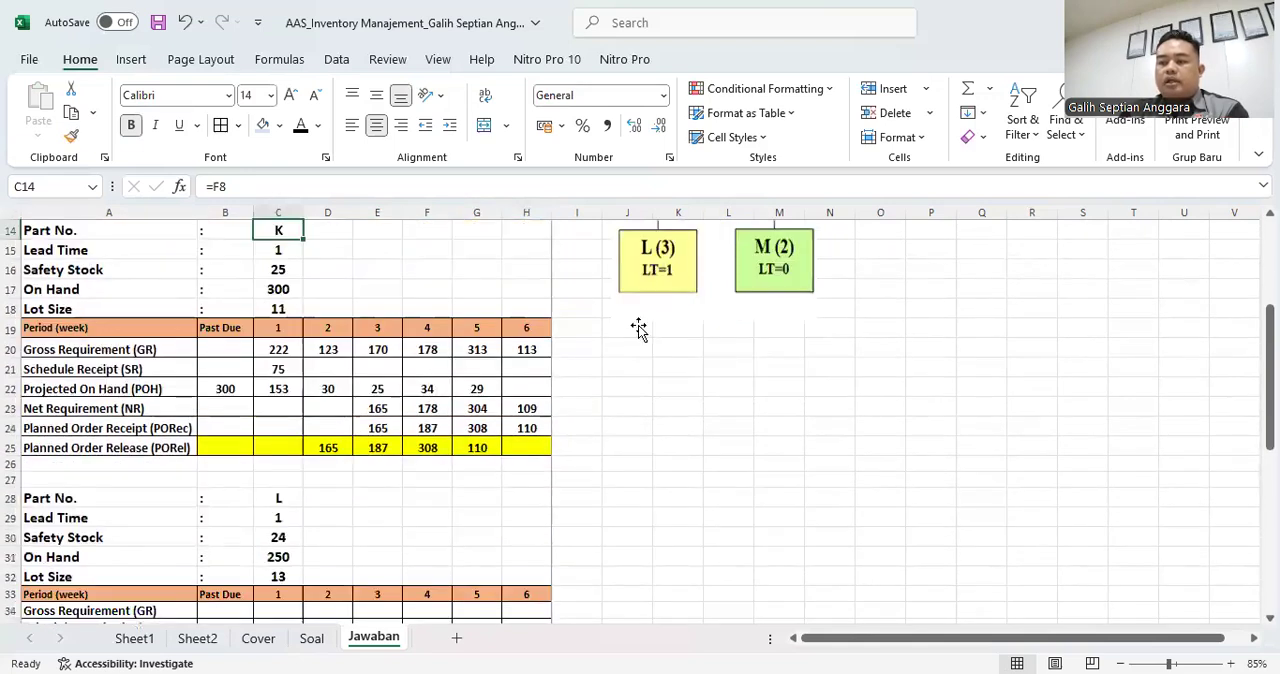
scroll(283, 522, "down", 1)
- Check part L's Safety Stock, On Hand and Lot Size in C30:C32 against the Product & Component data
left_click(279, 476)
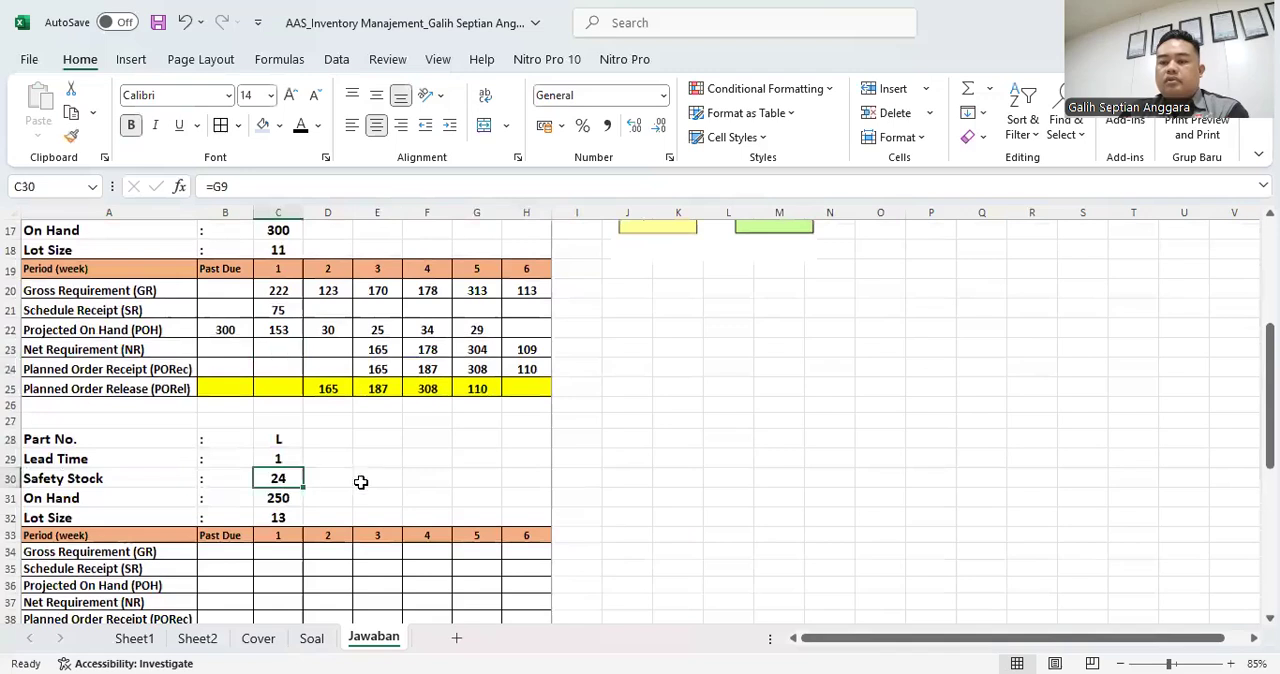
scroll(437, 499, "up", 1)
scroll(437, 499, "up", 1)
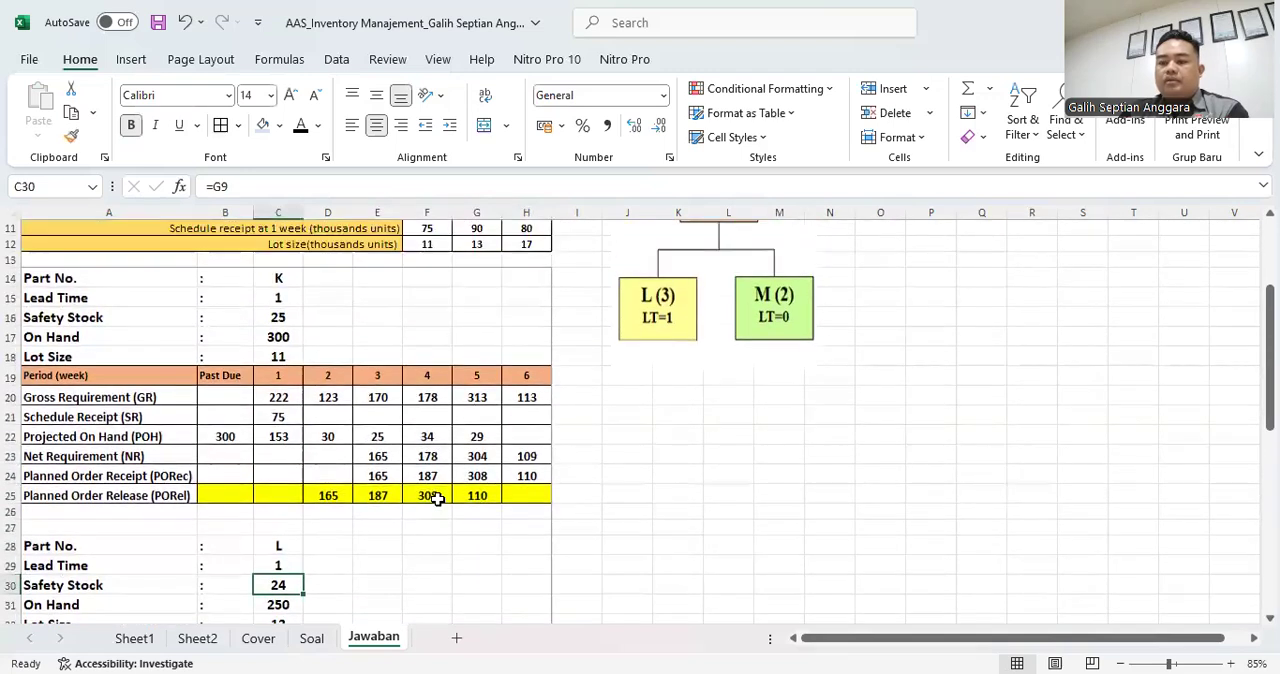
scroll(437, 499, "down", 1)
scroll(437, 499, "up", 5)
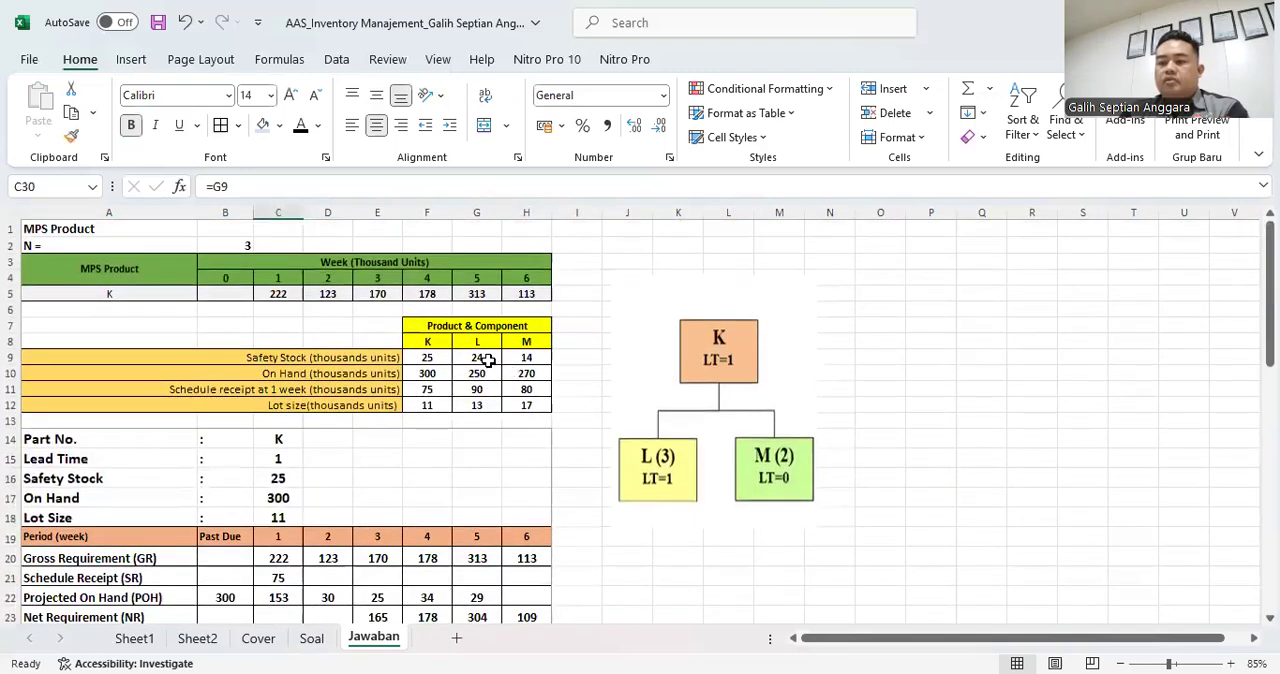
scroll(478, 540, "down", 6)
left_click(281, 457)
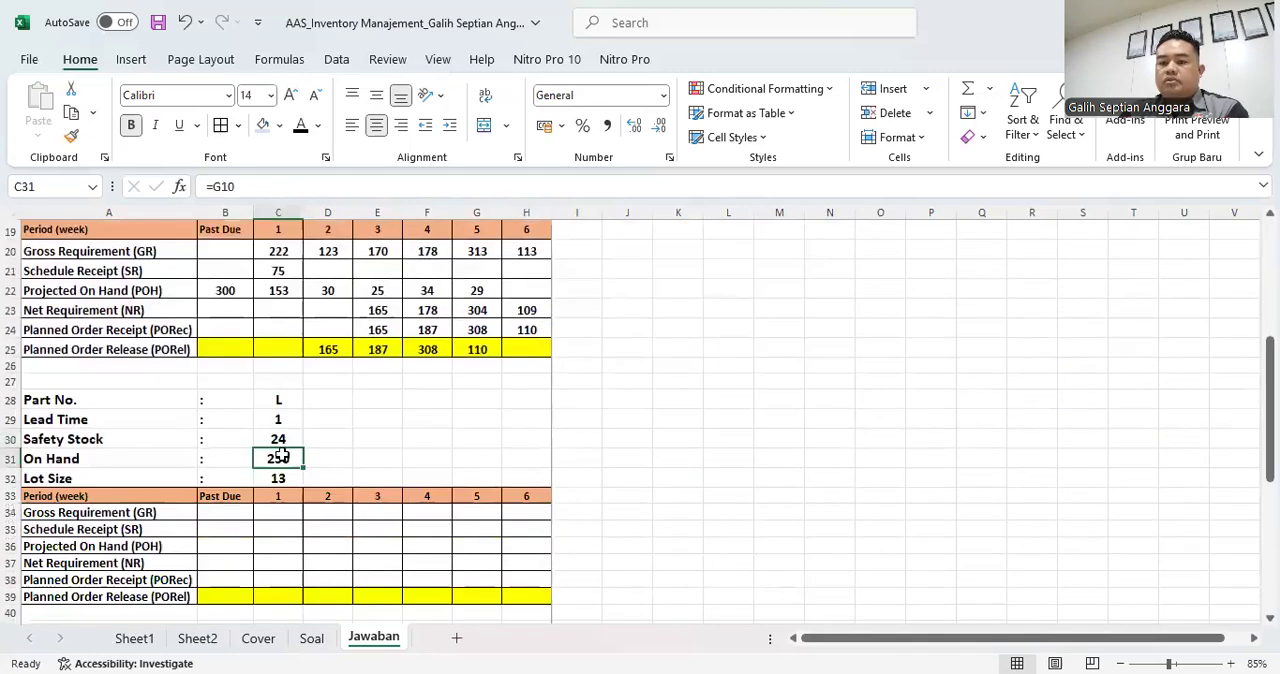
scroll(484, 451, "up", 6)
left_click(478, 373)
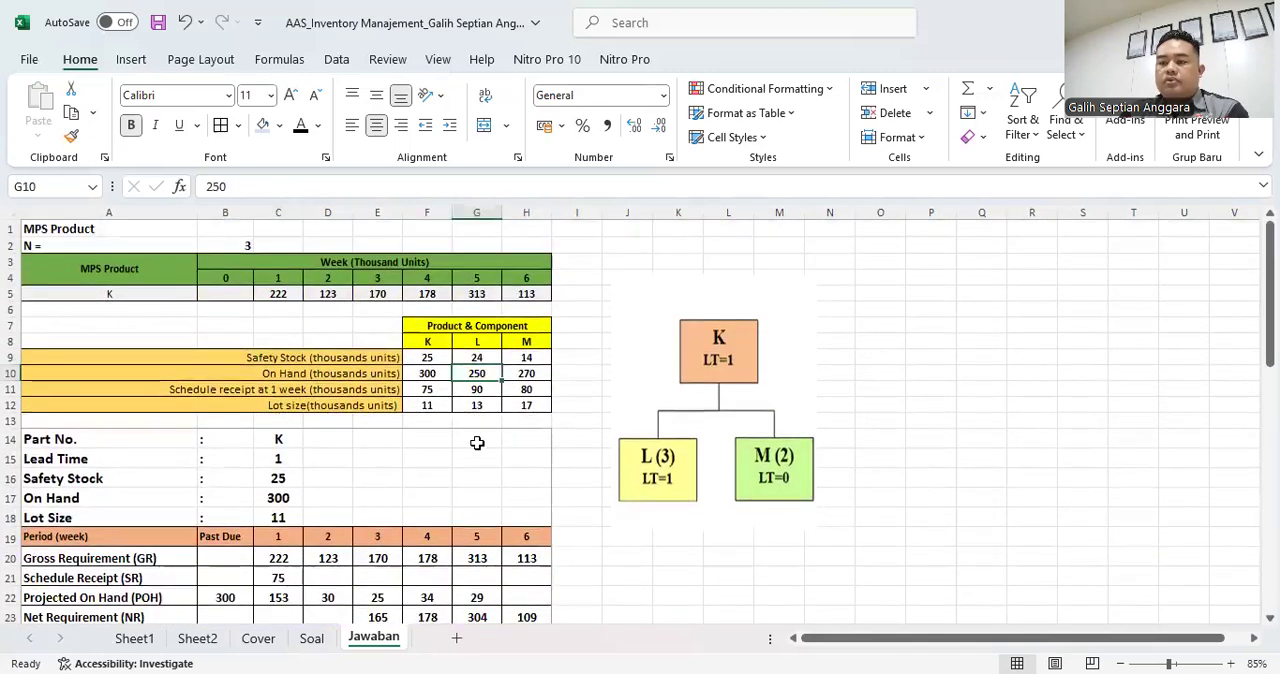
scroll(477, 443, "down", 5)
left_click(278, 537)
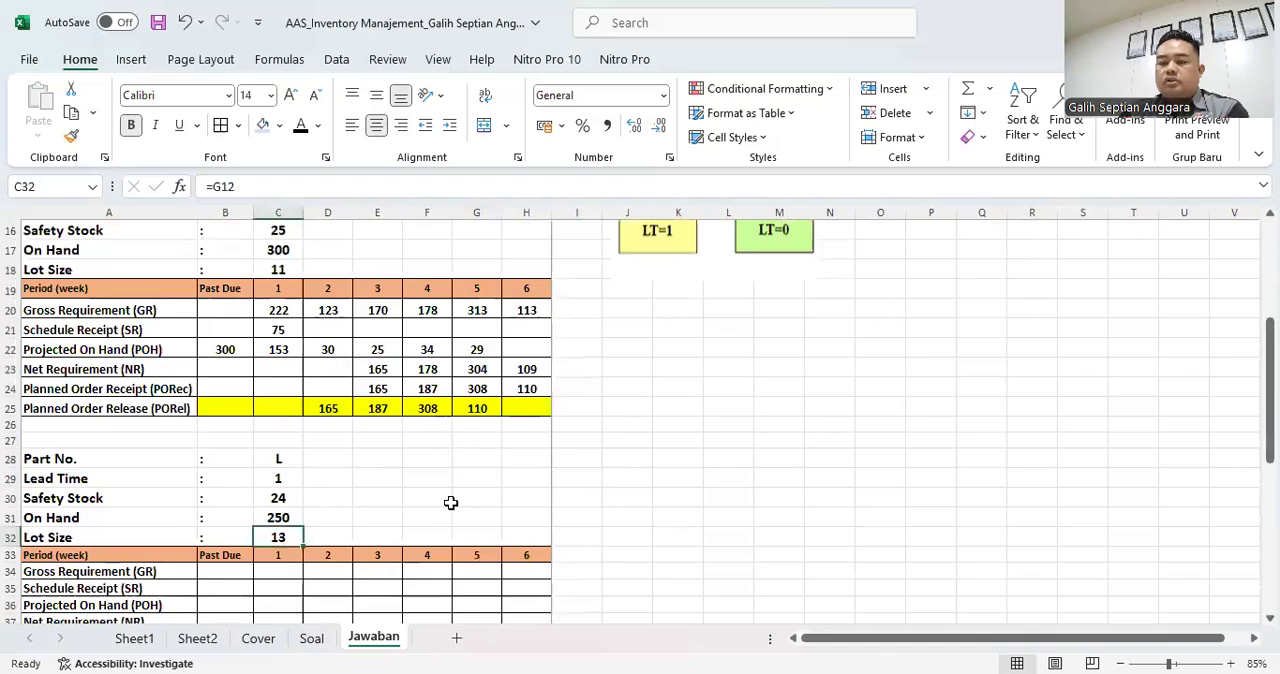
- Calculate part L's week 1 Gross Requirement in C34 from part K's Planned Order Release with =3*C25
scroll(450, 502, "up", 4)
left_click(486, 355)
scroll(486, 355, "down", 5)
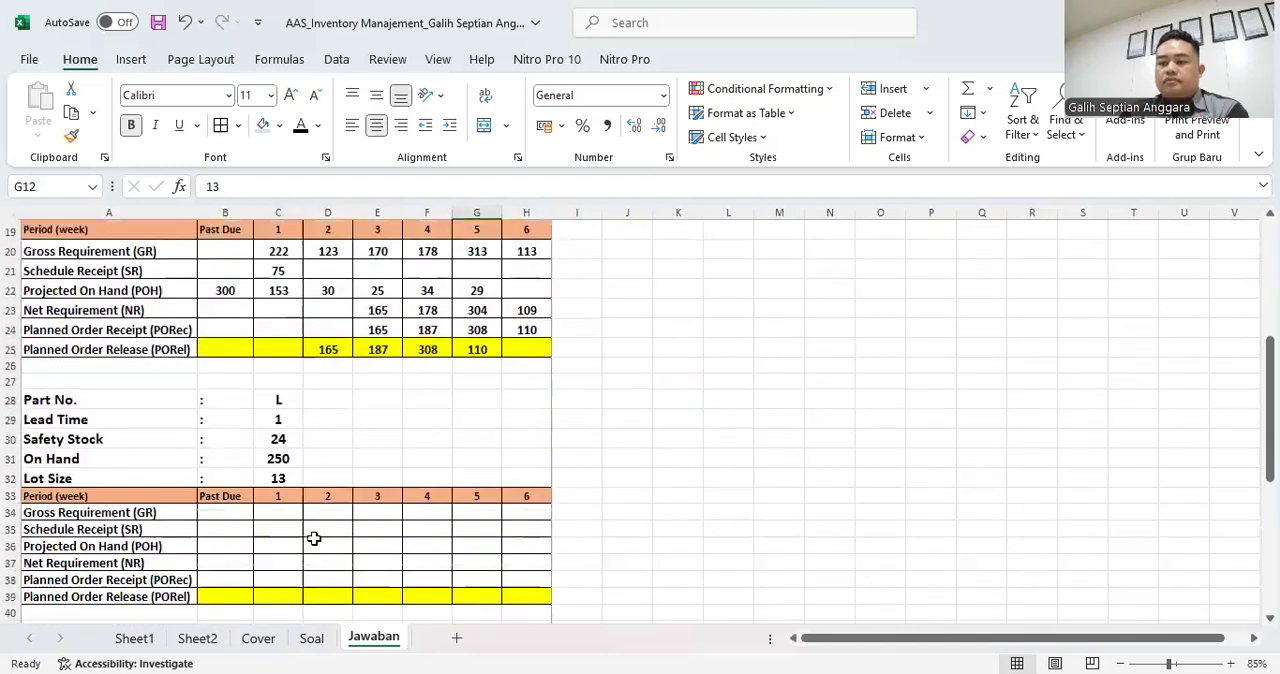
scroll(290, 495, "down", 1)
scroll(284, 436, "up", 1)
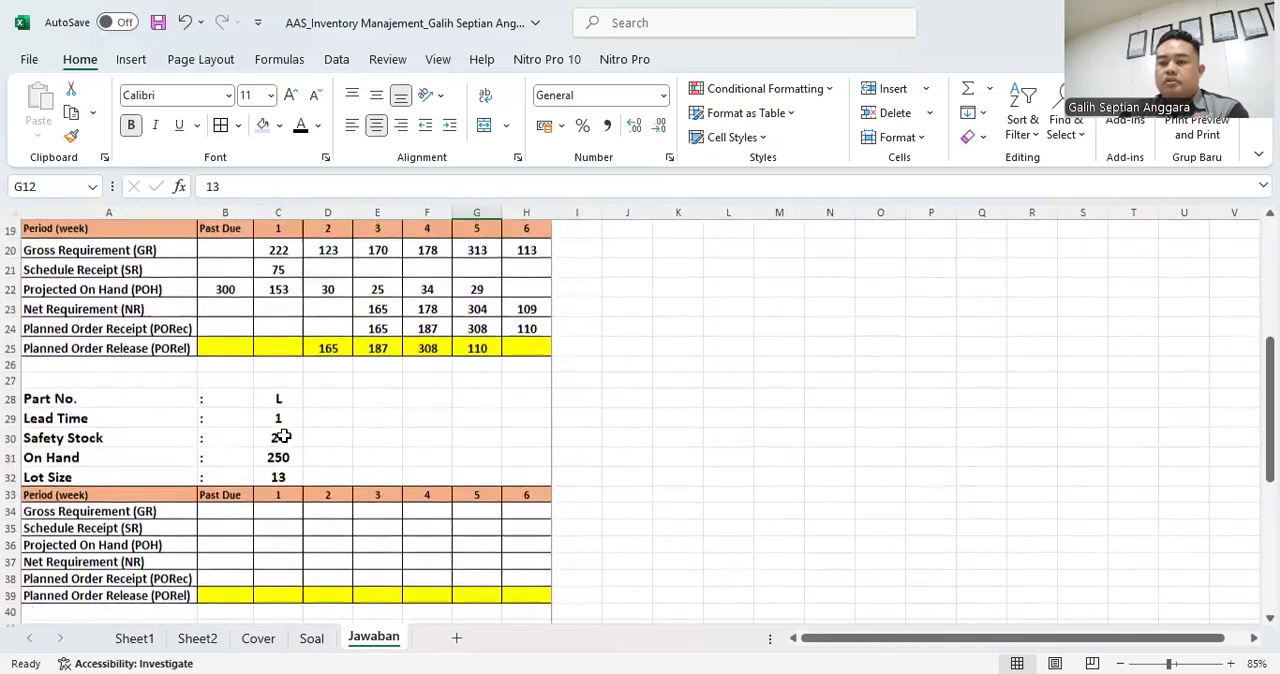
left_click(289, 513)
scroll(600, 440, "up", 2)
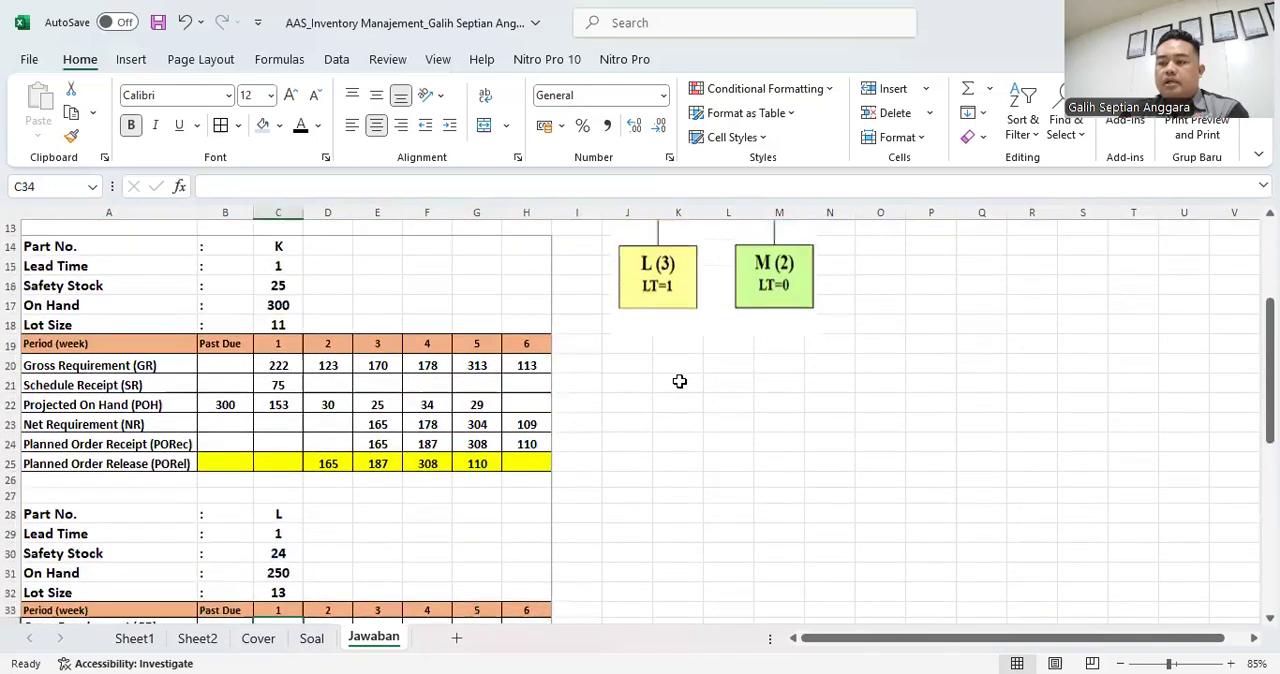
scroll(443, 563, "down", 3)
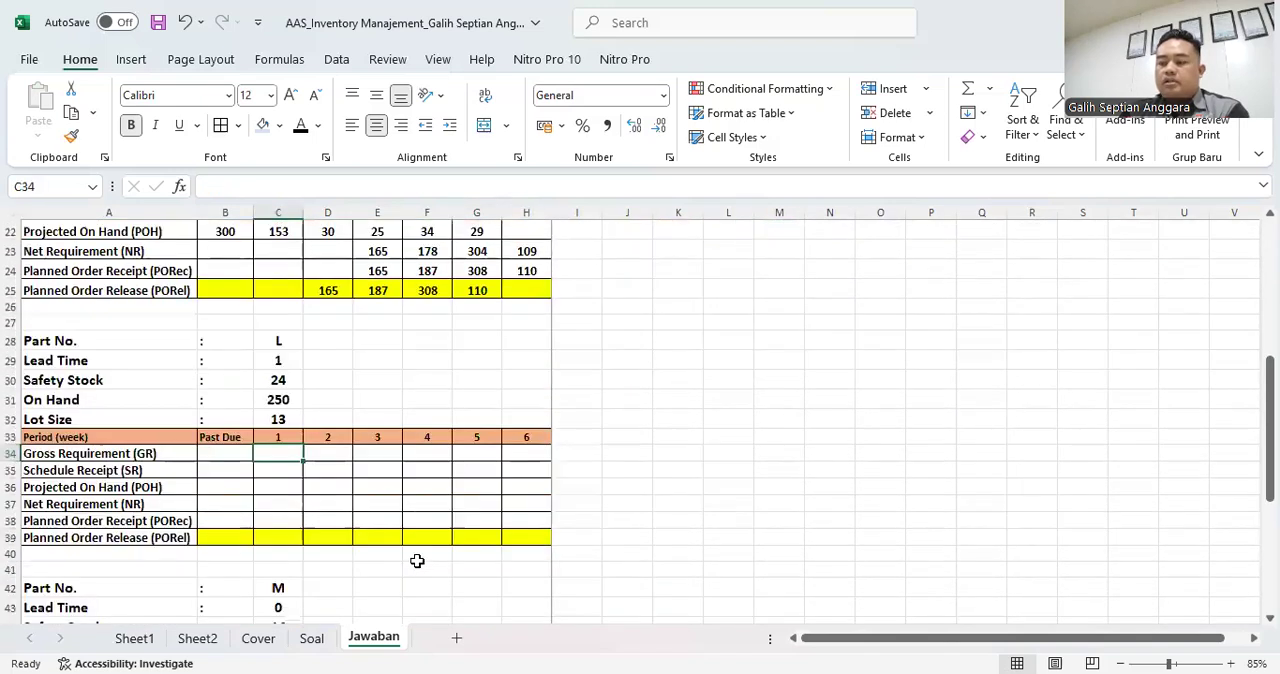
type("=3*")
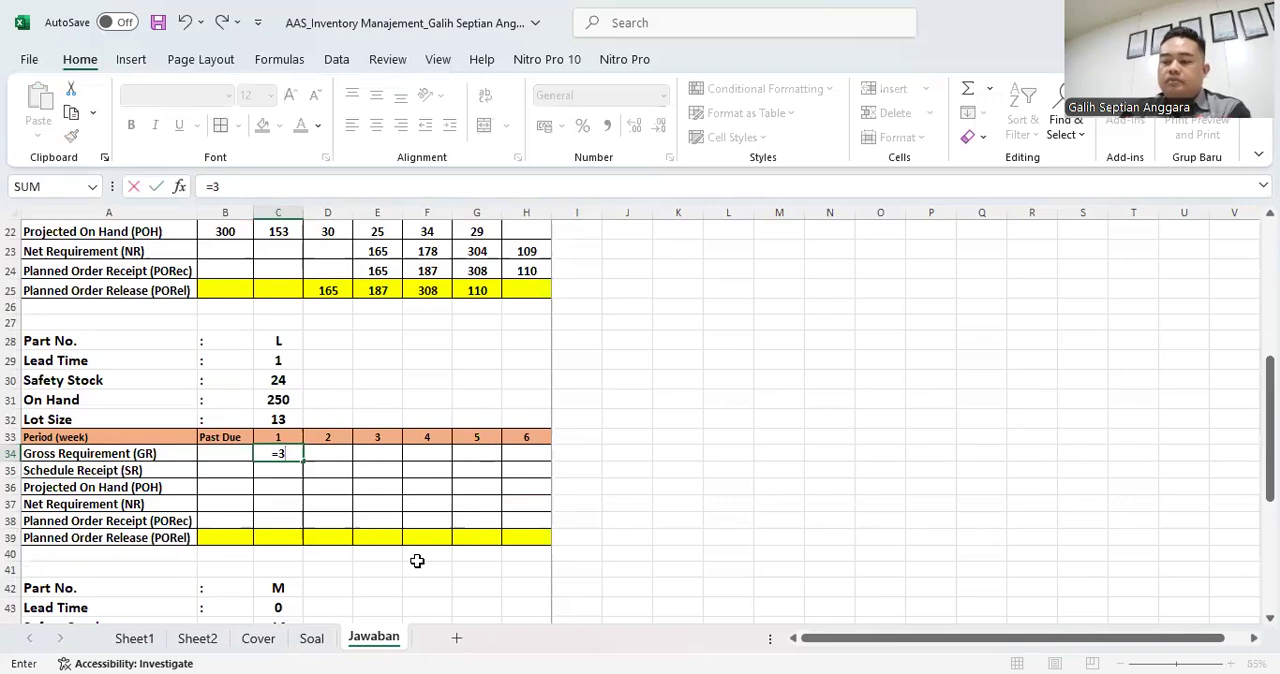
left_click(291, 286)
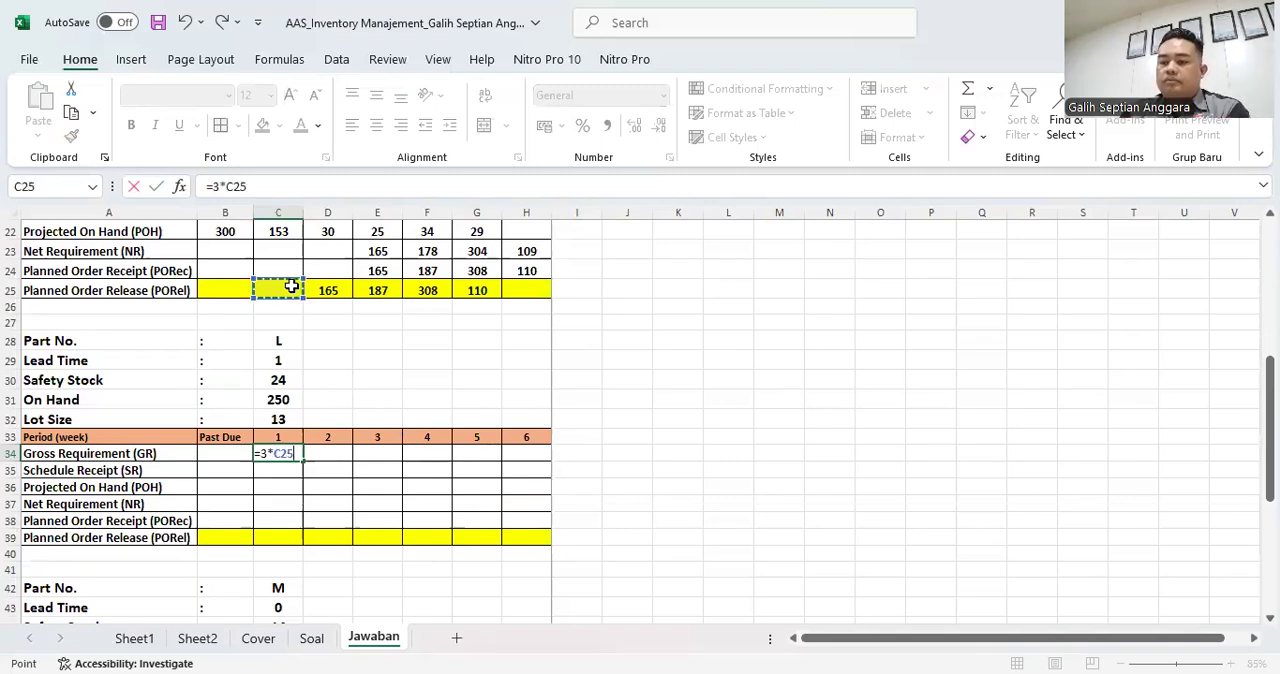
key("ctrl+Return")
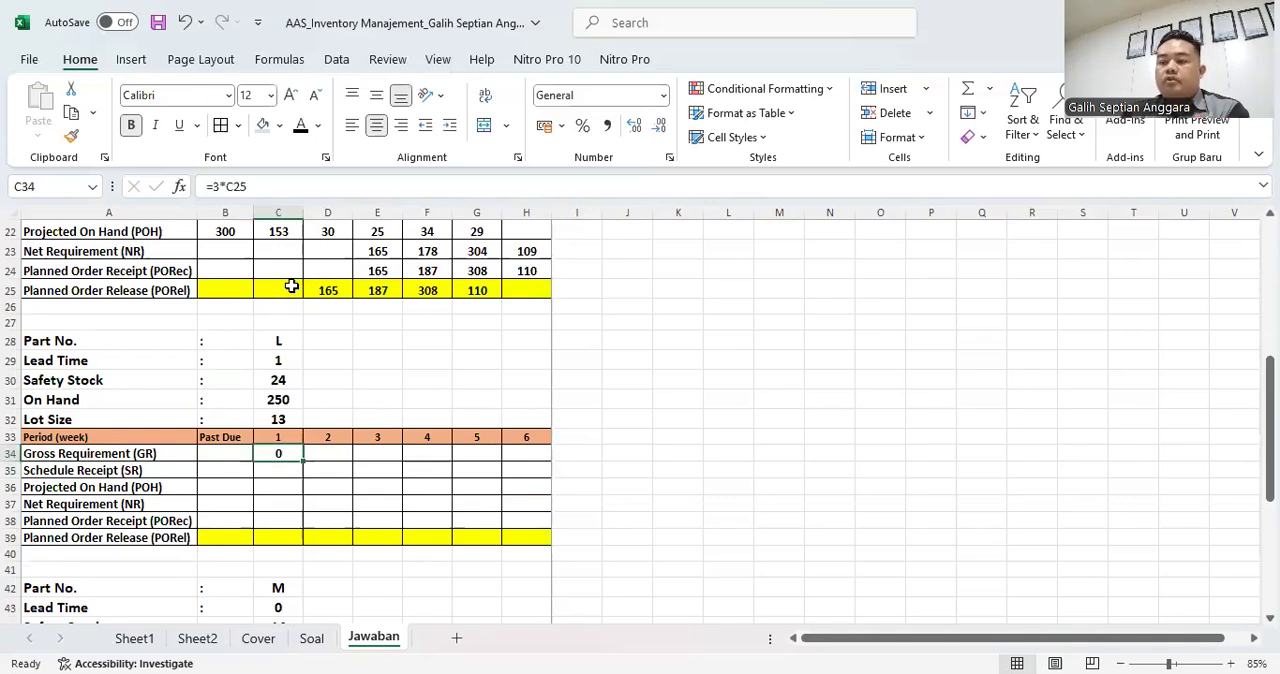
- Copy part L's week 1 Gross Requirement formula across weeks 2 to 6 in D34:H34 and check the reference in D34
key("ctrl+c")
left_click_drag(334, 452, 523, 454)
key("ctrl+v")
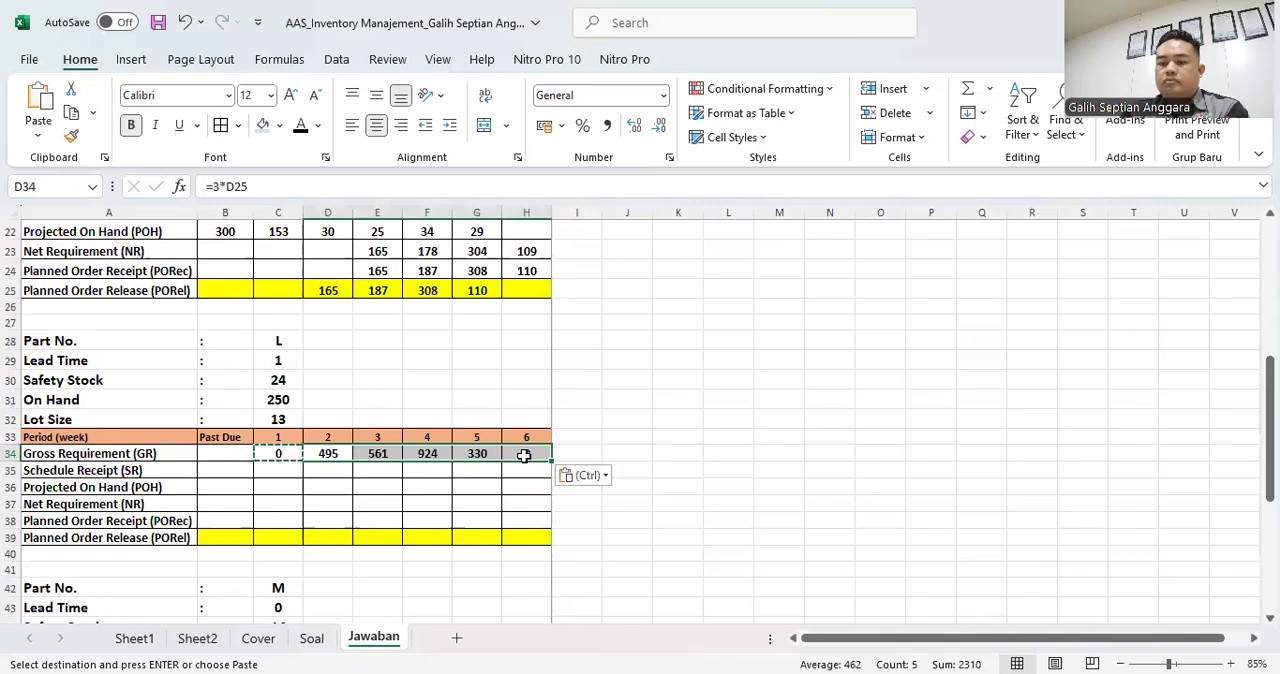
left_click(334, 452)
key("F2")
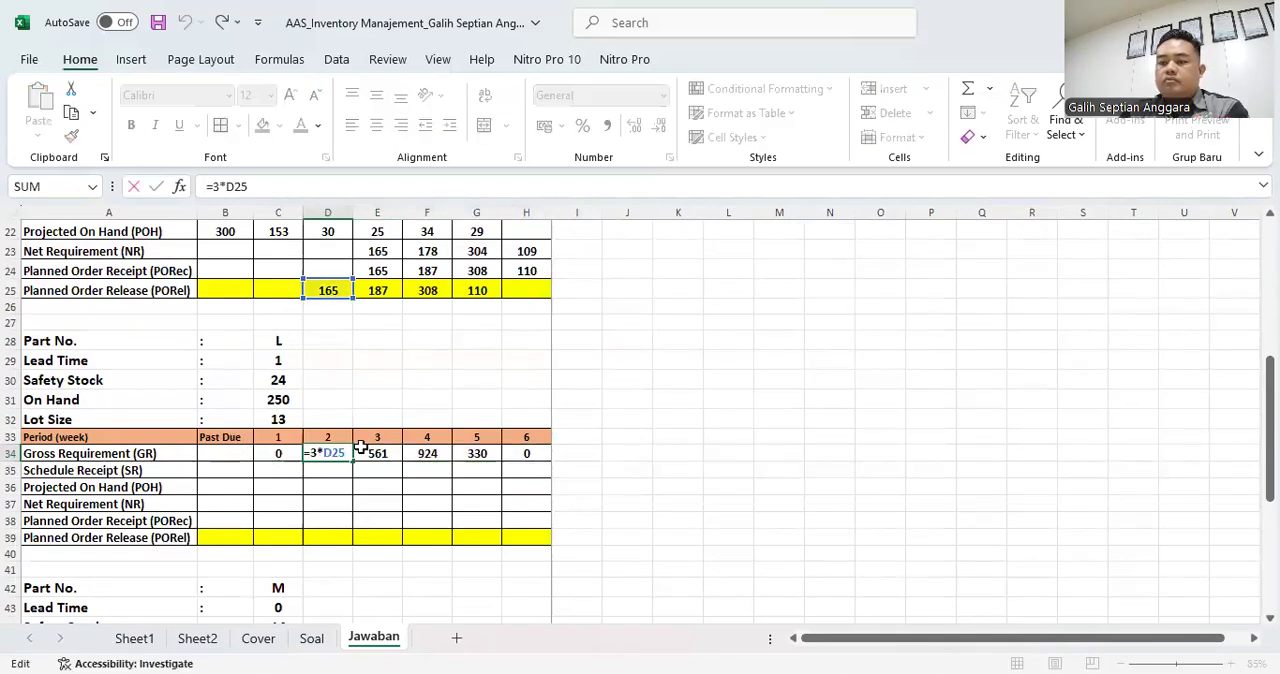
key("Return")
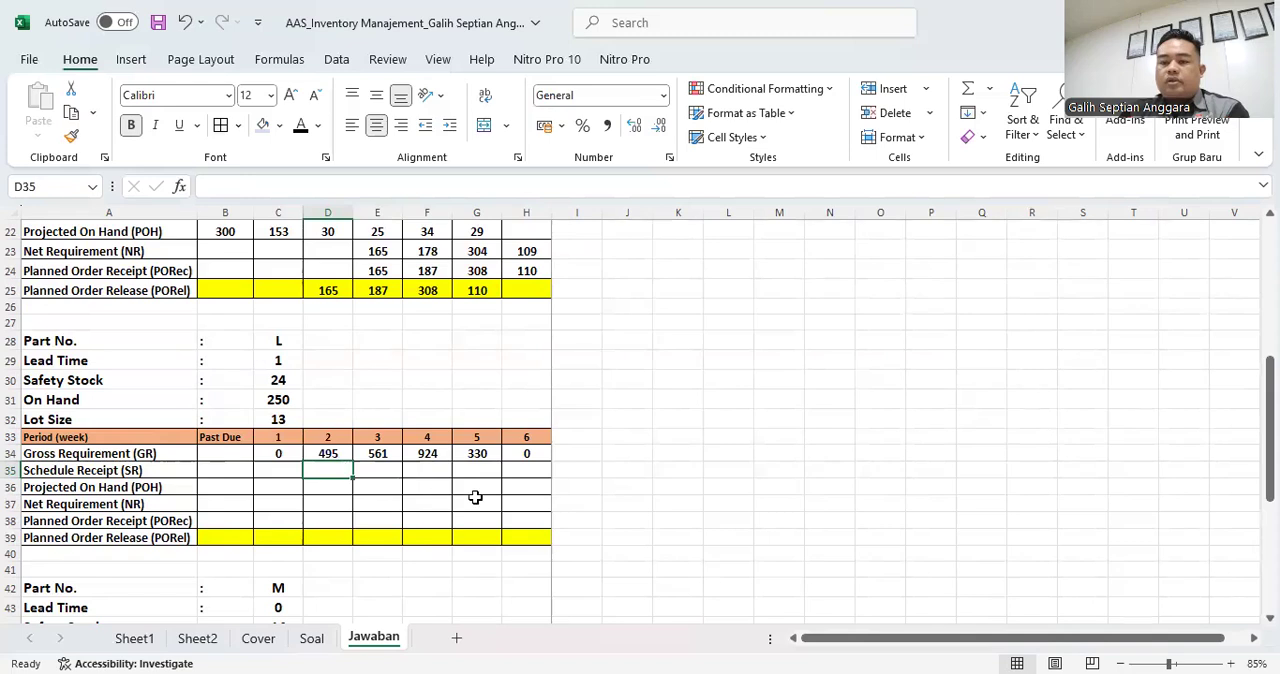
- Enter part L's week 1 Schedule Receipt of 90 from the Product & Component data in C35
scroll(475, 498, "up", 2)
scroll(454, 498, "up", 4)
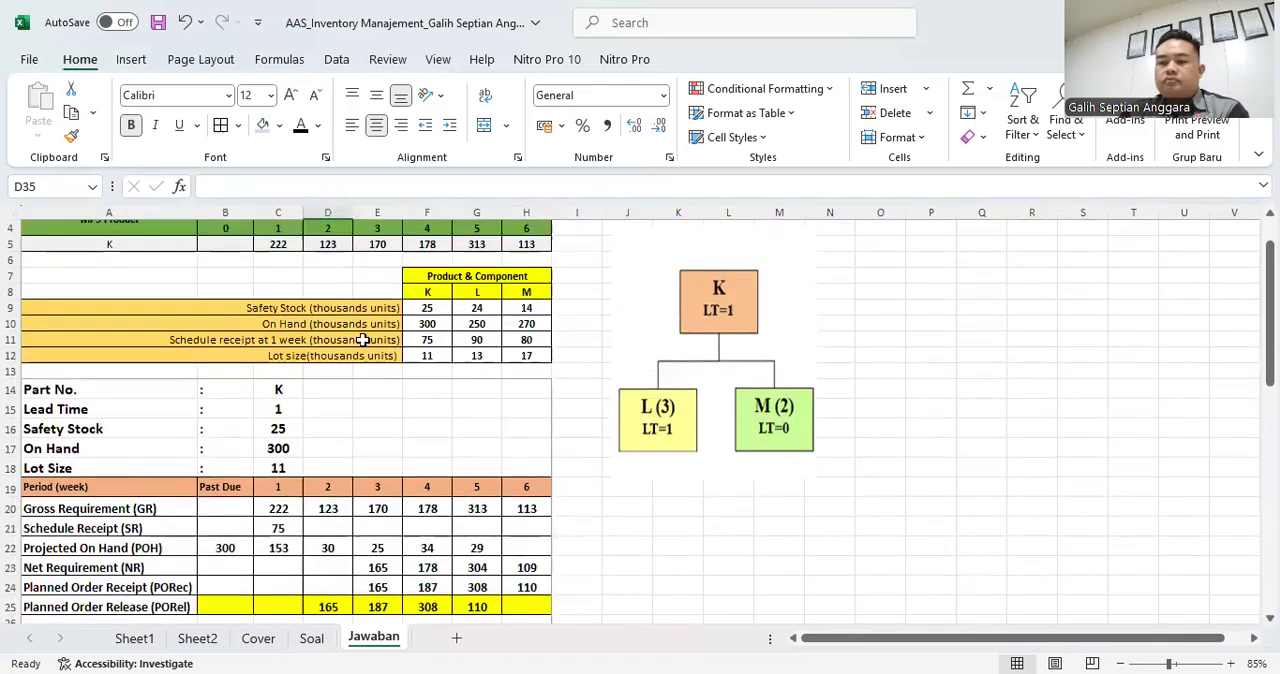
left_click(473, 342)
scroll(410, 530, "down", 6)
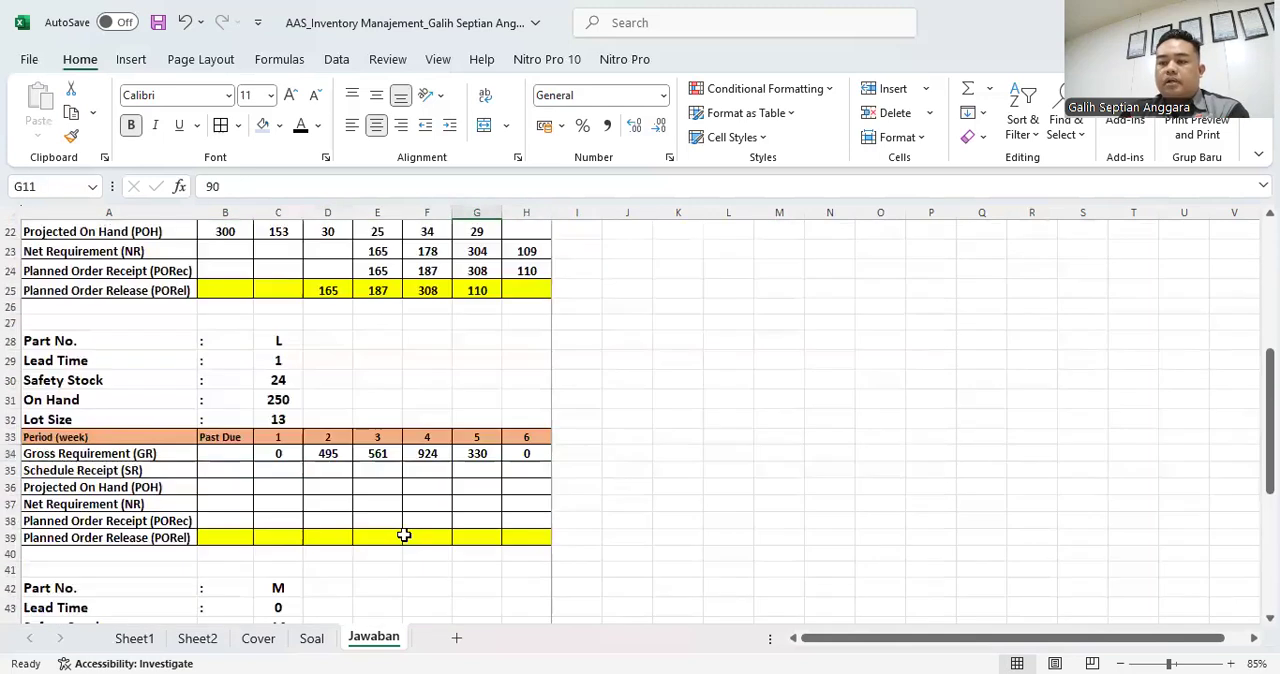
left_click(300, 470)
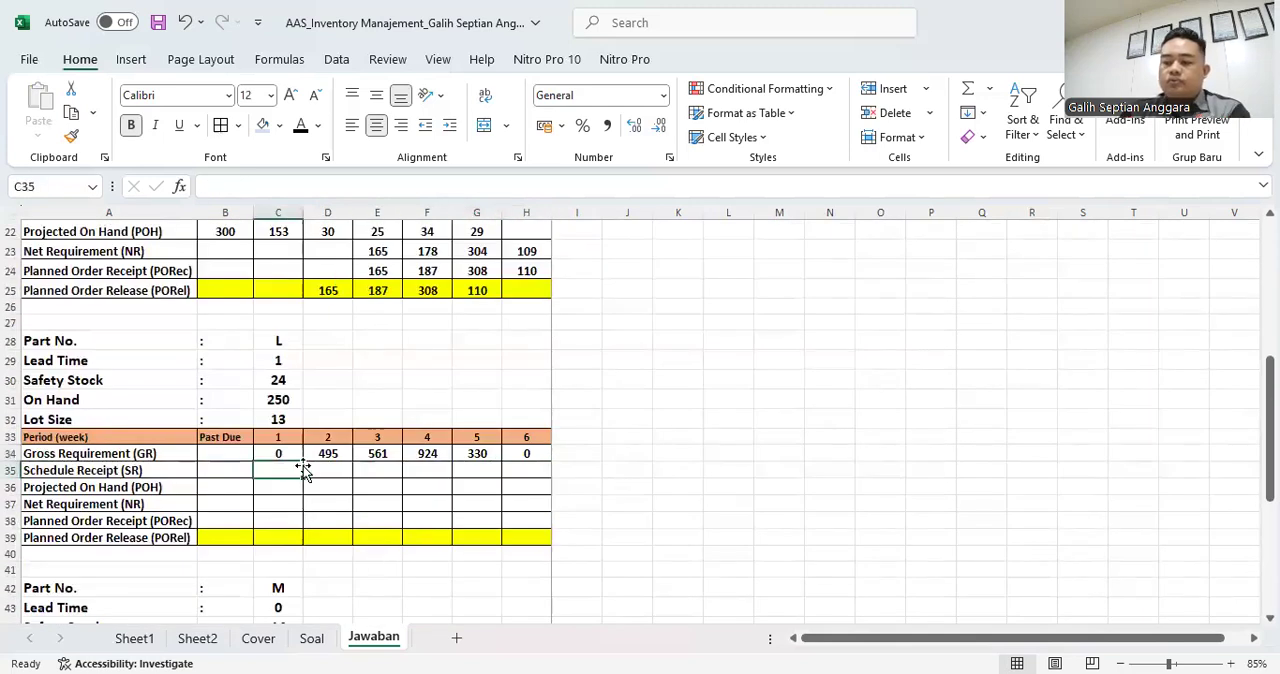
type("90")
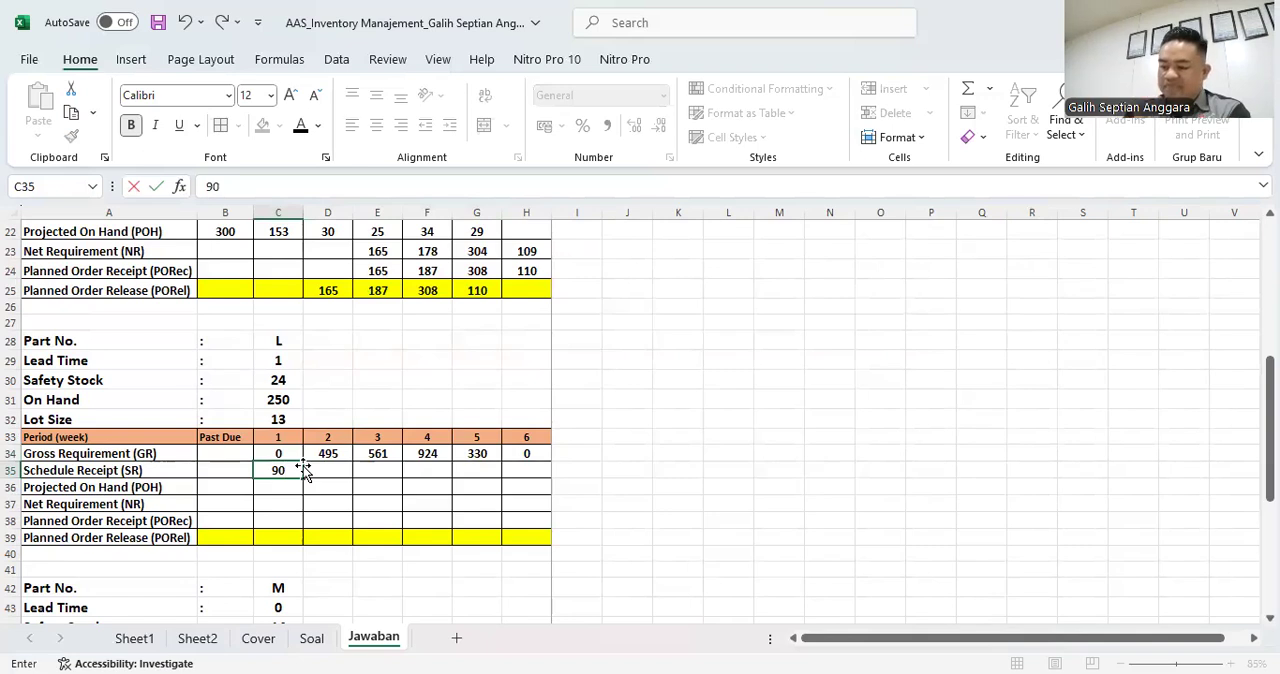
key("Return")
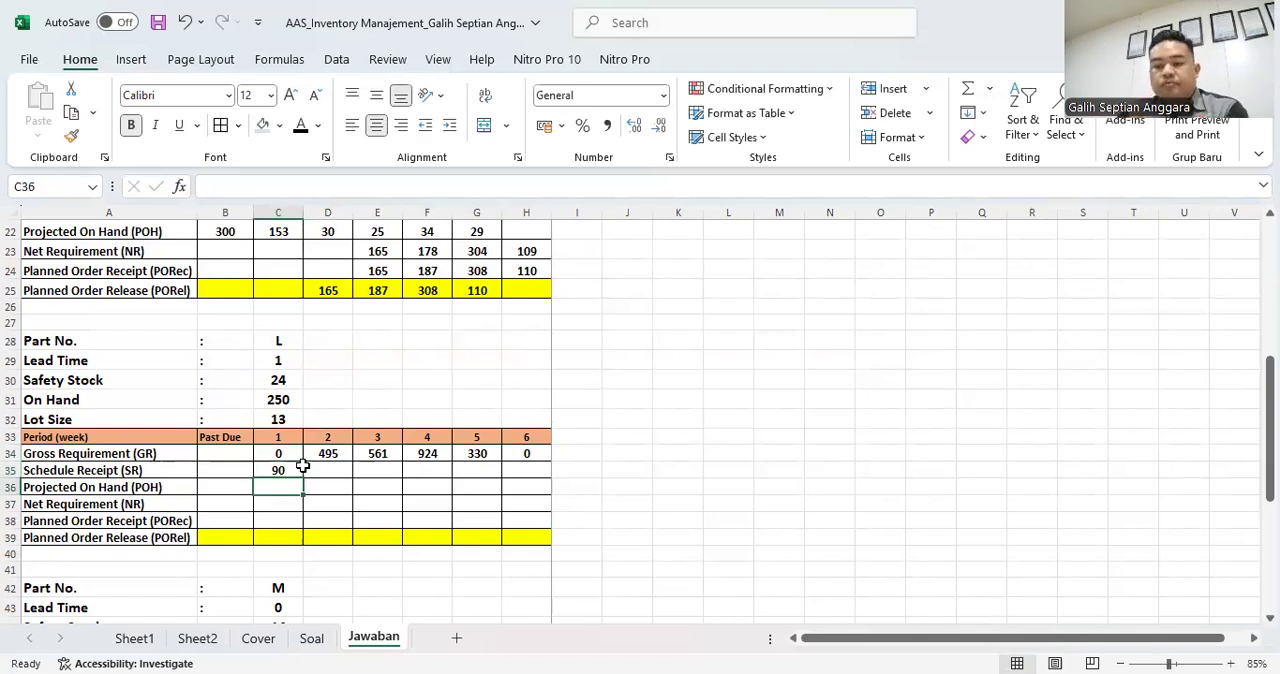
- Link part L's Past Due Projected On Hand in B36 to its On Hand stock with =C31
left_click(227, 487)
type("=")
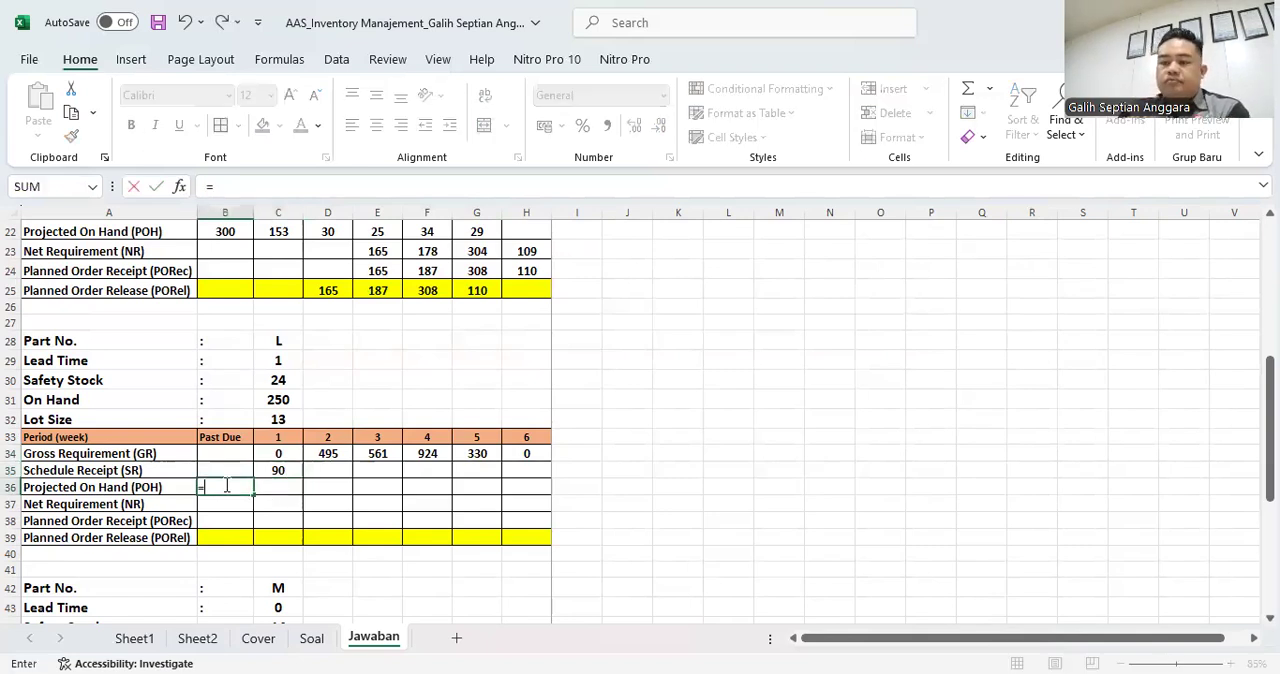
left_click(280, 400)
key("Return")
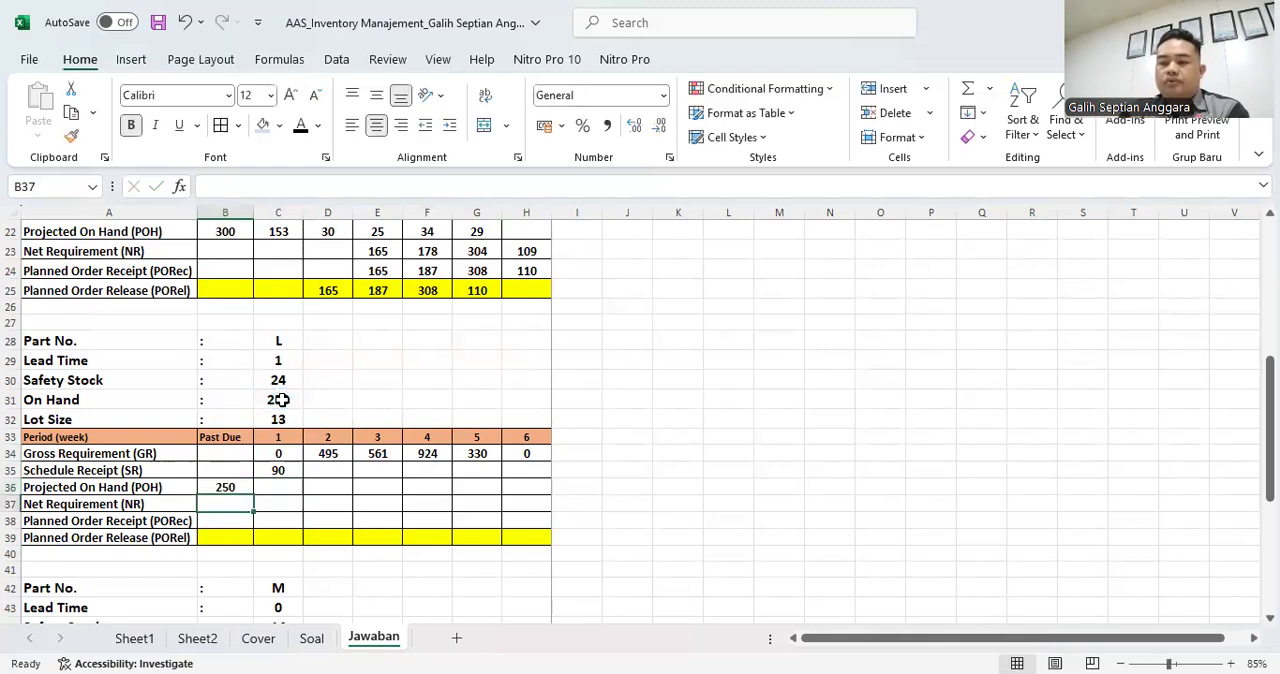
- Calculate part L's week 1 Projected On Hand in C36 with =B36-C34+C35
left_click(286, 487)
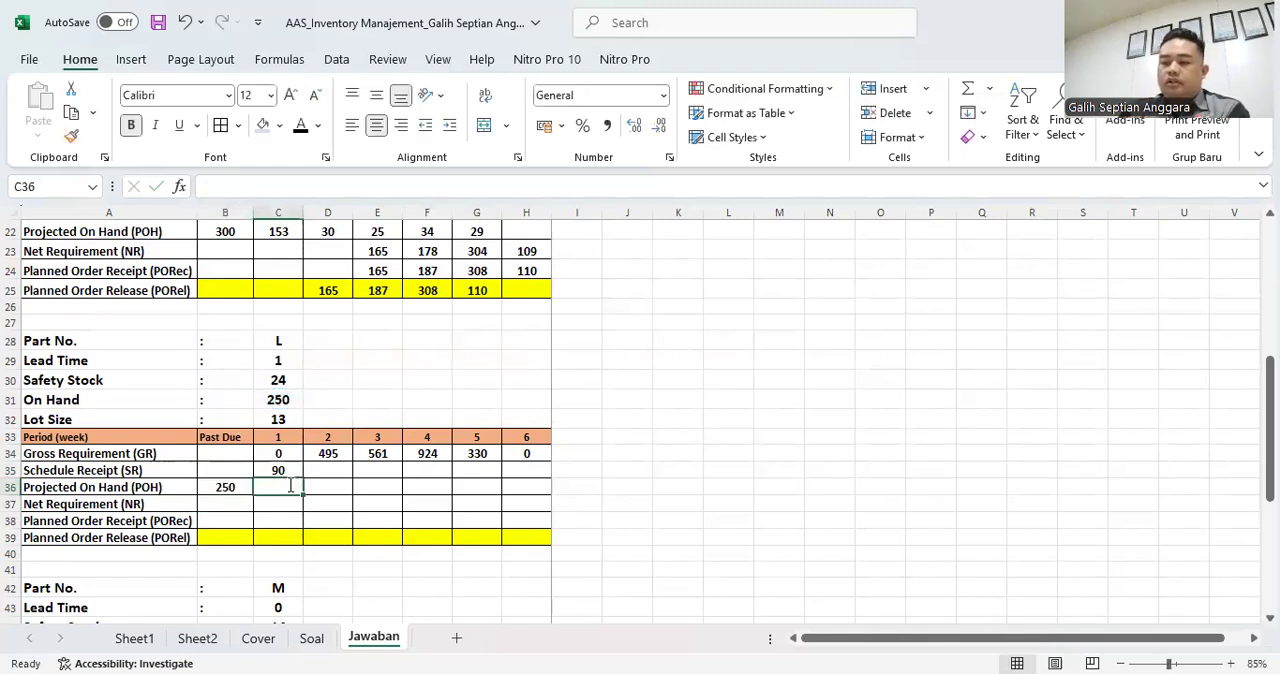
type("=")
key("Left")
type("-")
key("Up")
key("Up")
type("+")
key("Up")
key("Return")
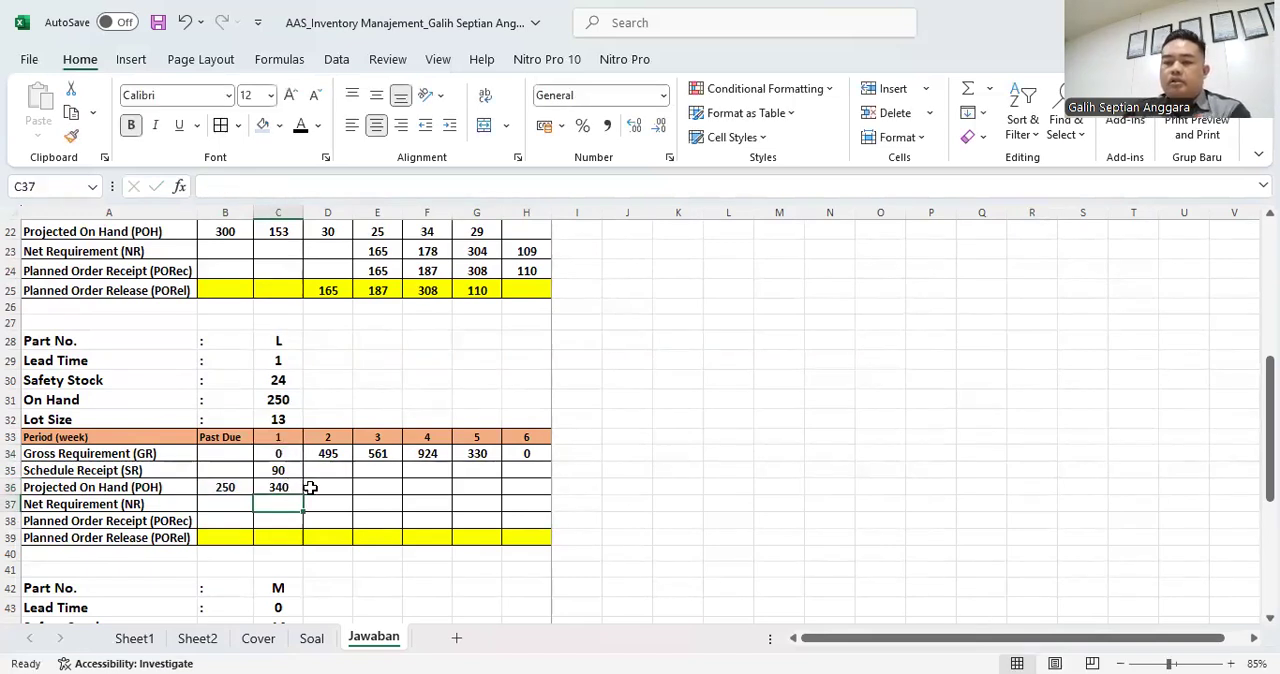
left_click(282, 487)
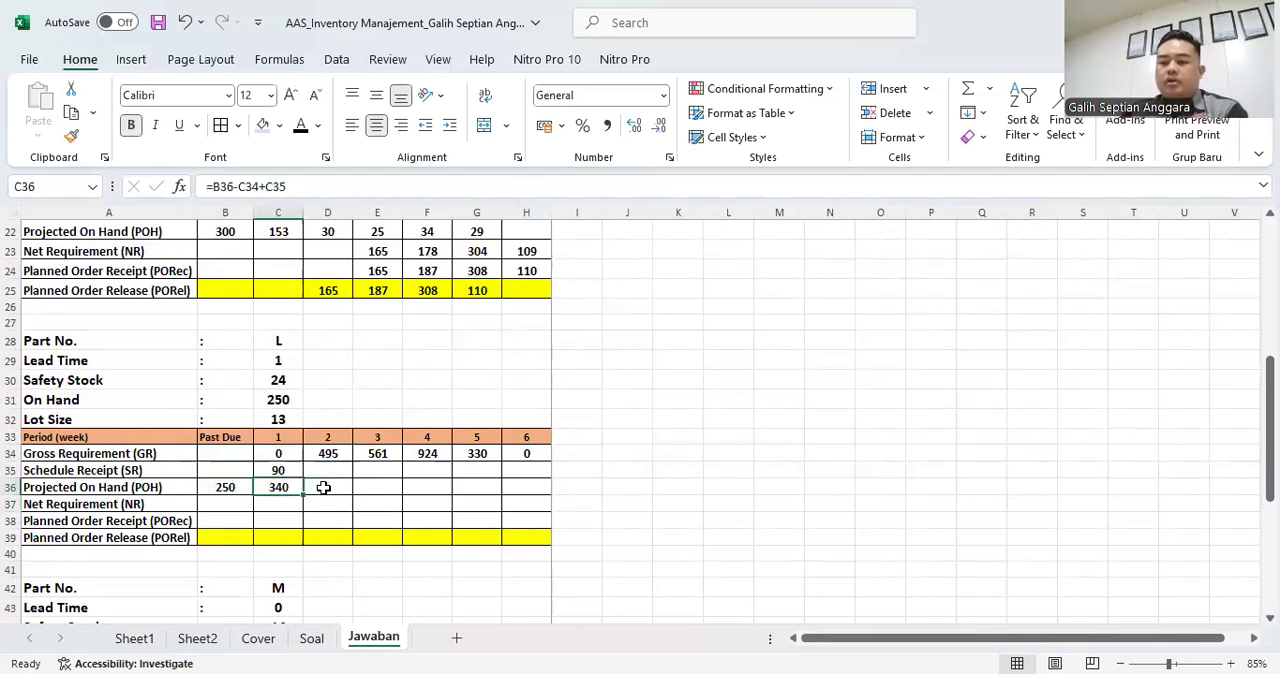
- Try =C36-D34+D35 for part L's week 2 Projected On Hand in D36, and clear the cell
left_click(323, 487)
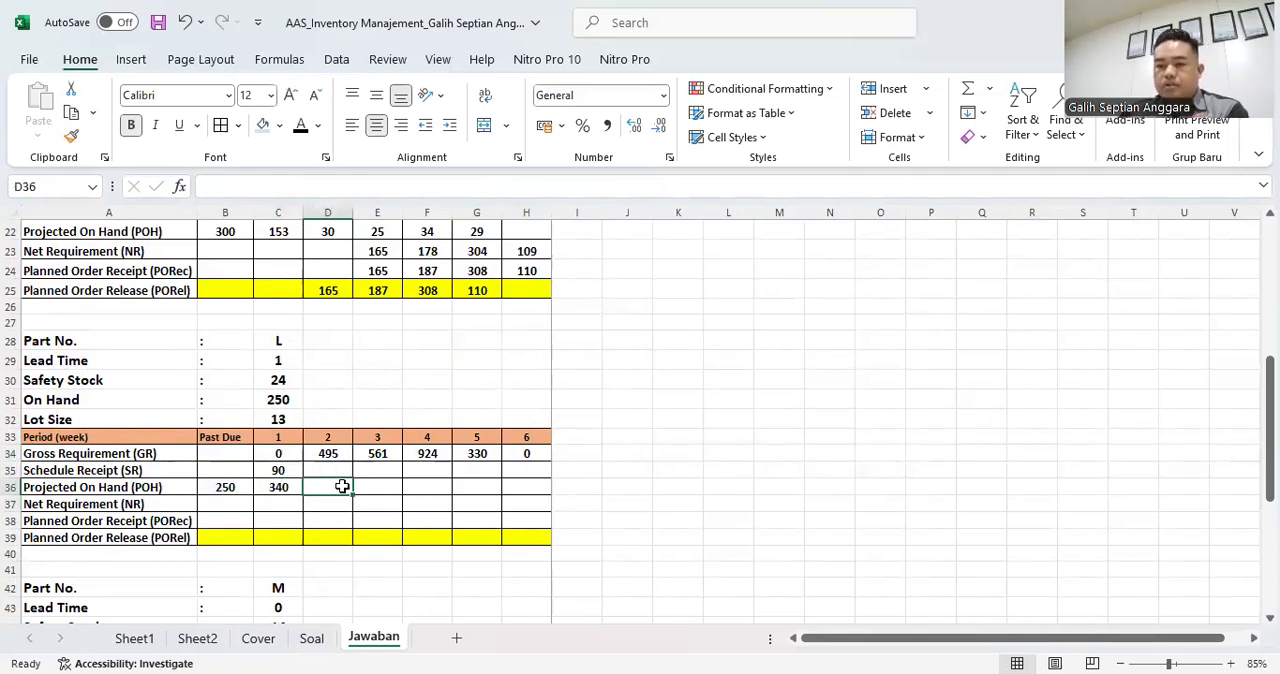
type("=")
key("Left")
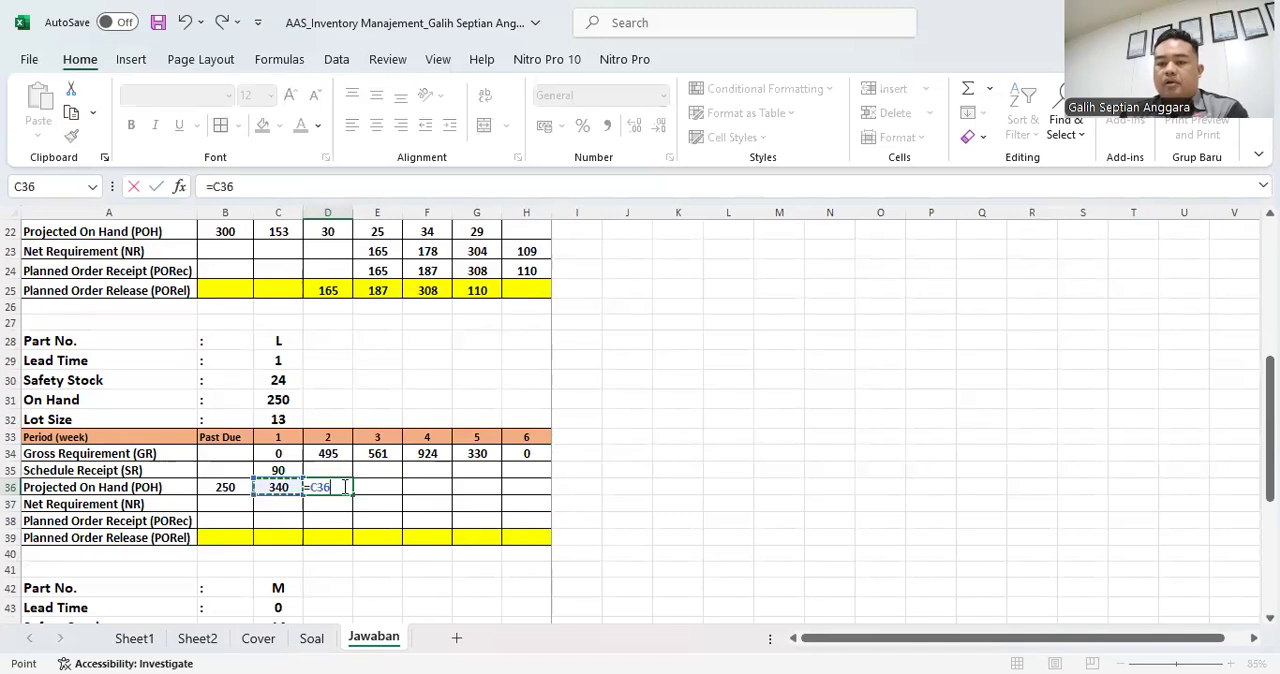
type("-")
key("Up")
key("Up")
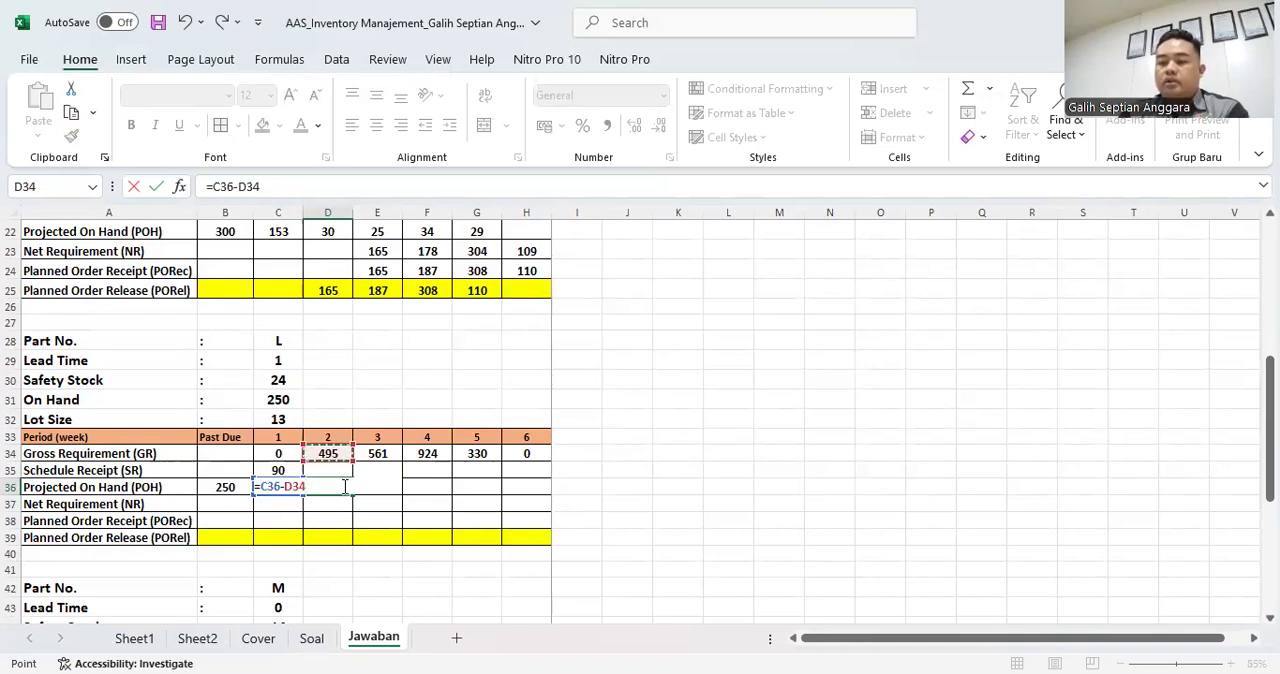
type("+")
key("Up")
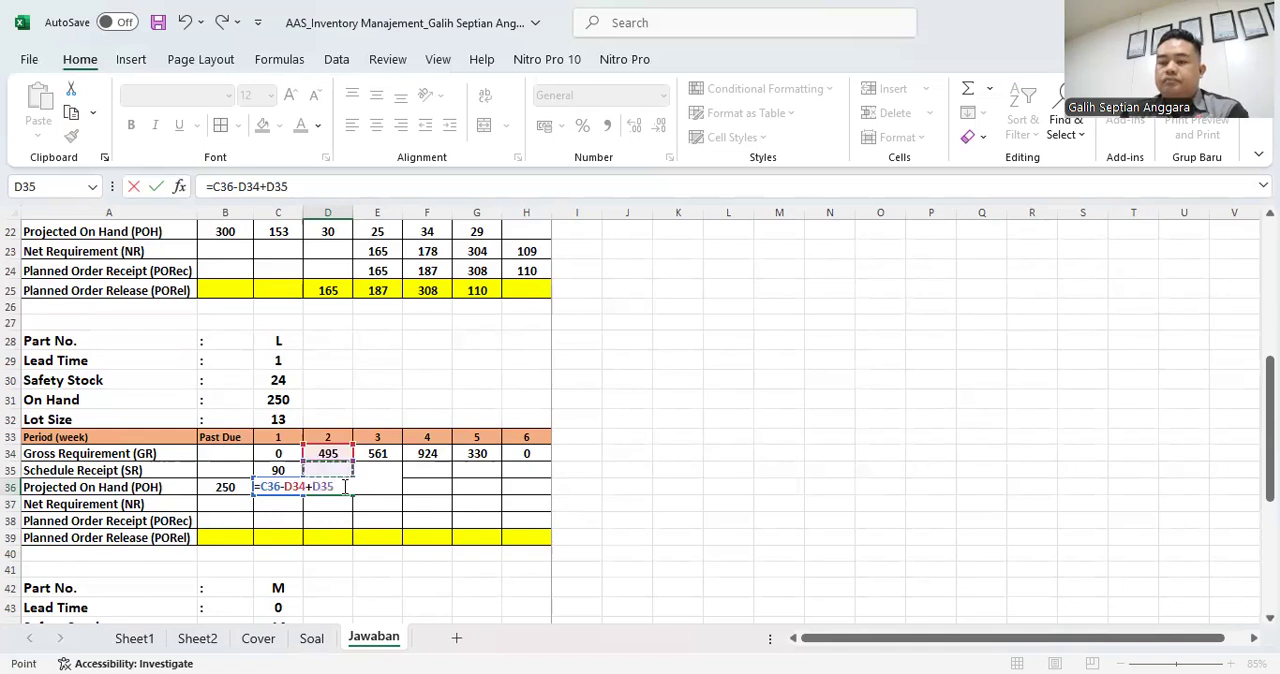
key("Return")
key("Up")
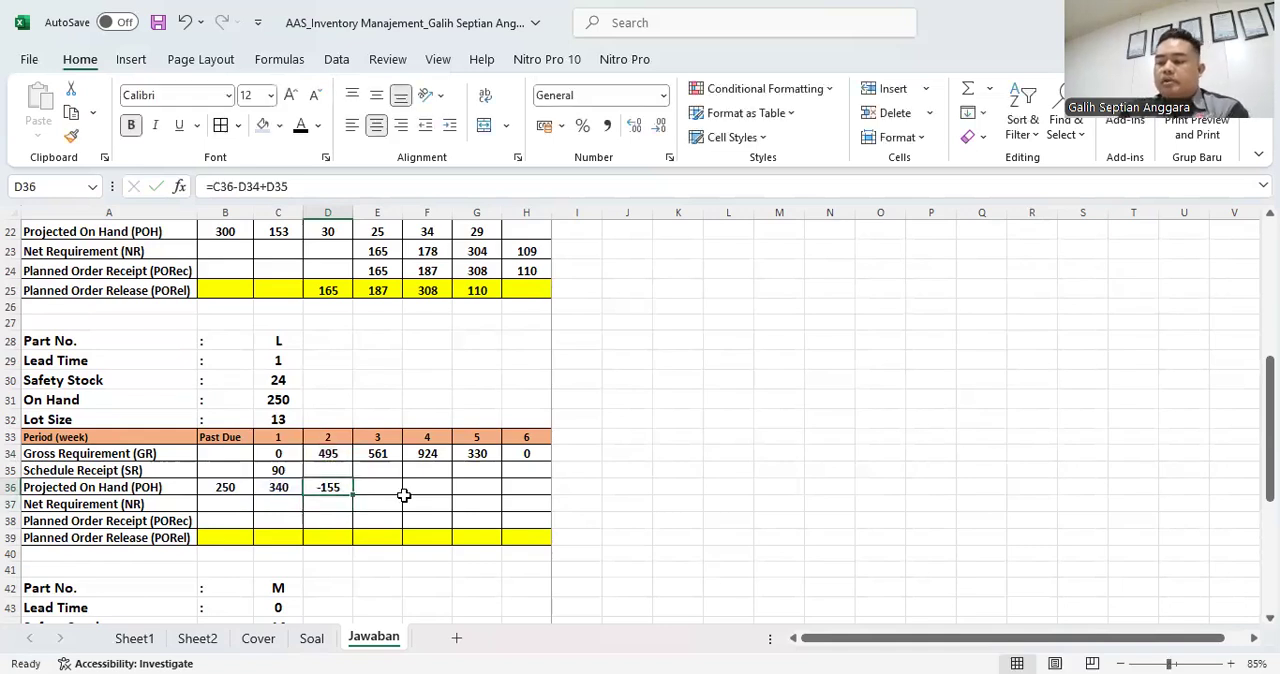
key("Delete")
- Calculate part L's week 2 Net Requirement in D37 with =C30+D34-D35-C36
key("Down")
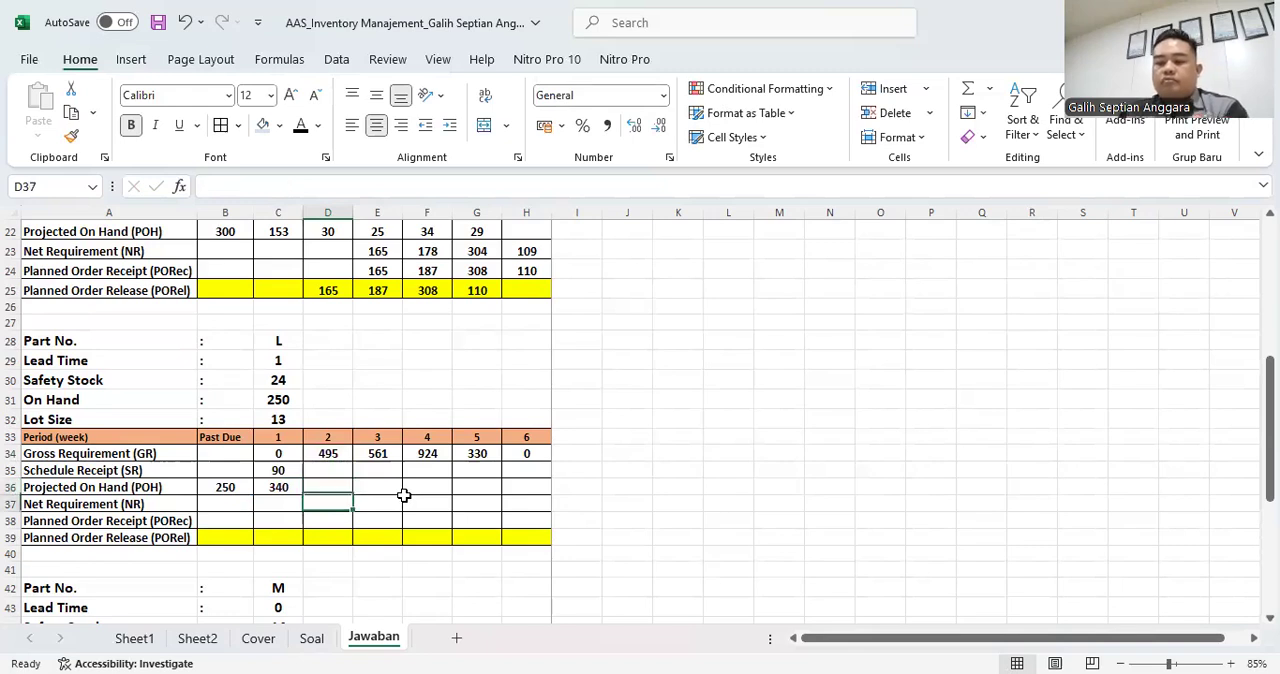
type("=")
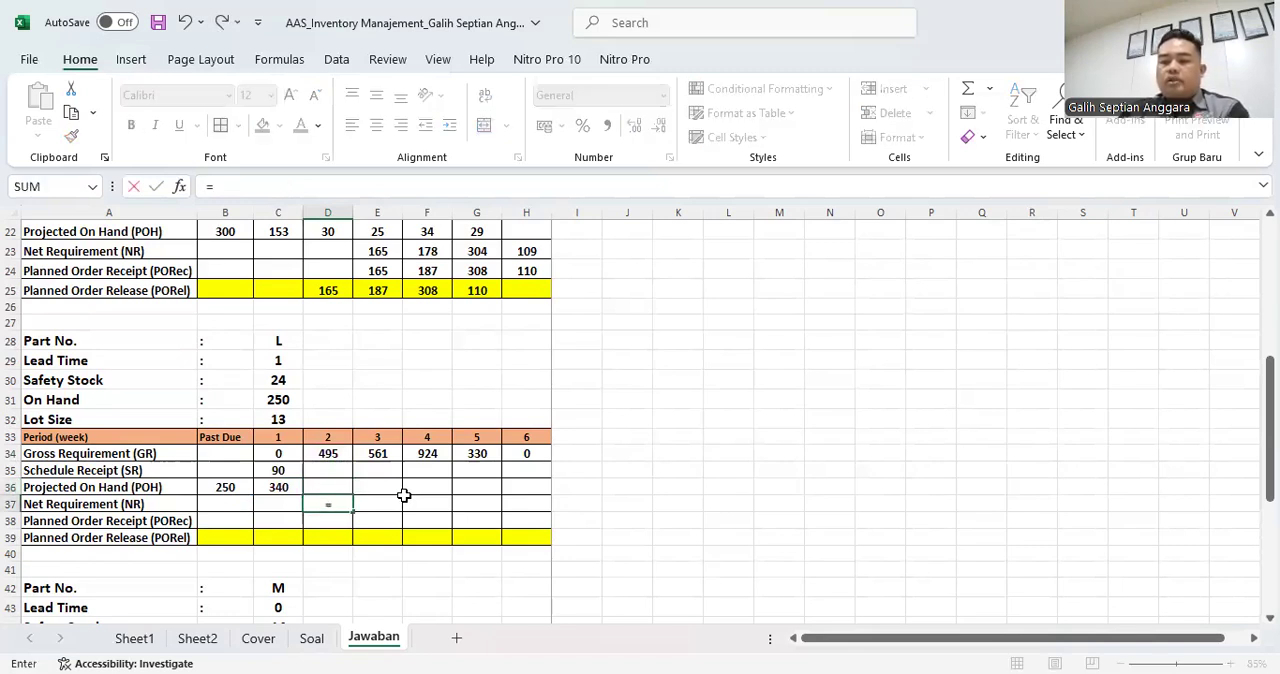
left_click(274, 378)
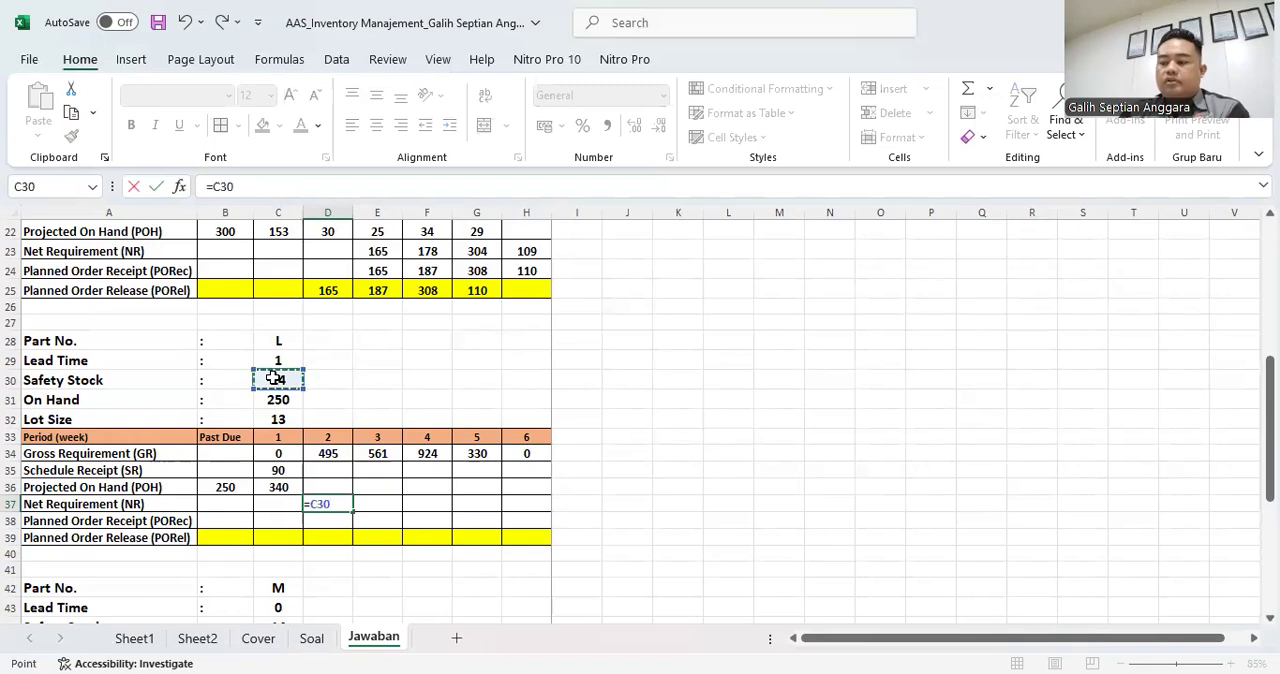
type("+")
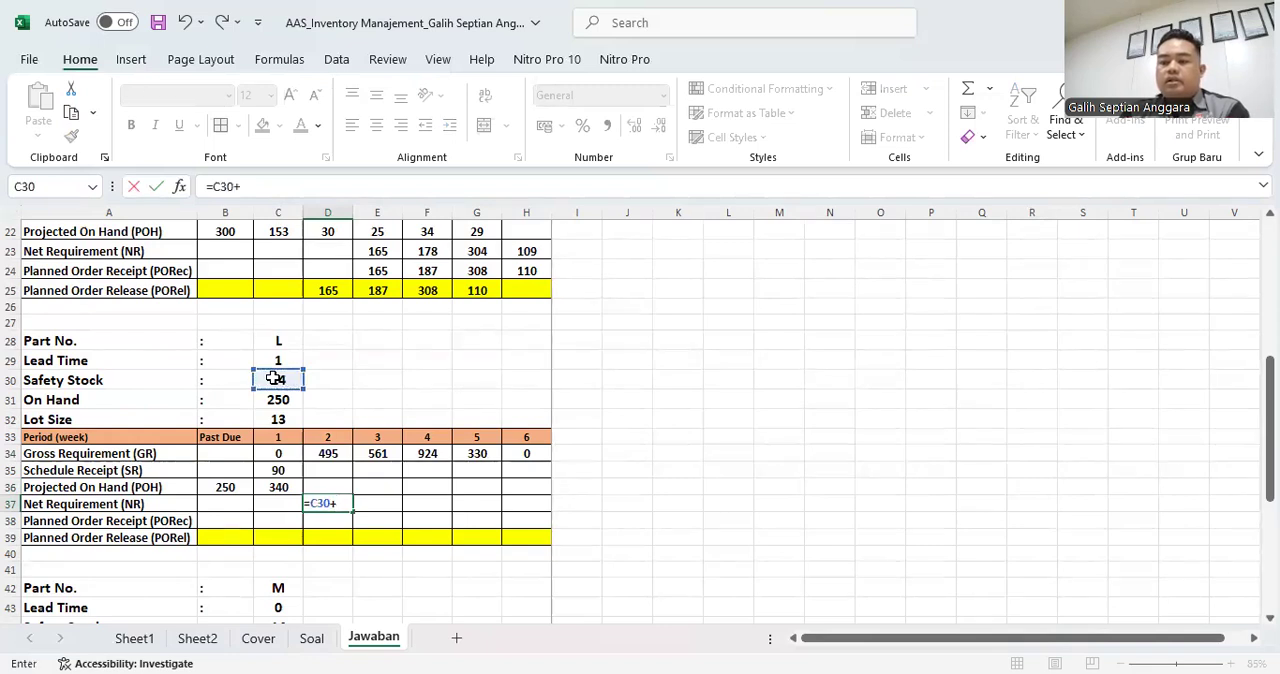
left_click(330, 453)
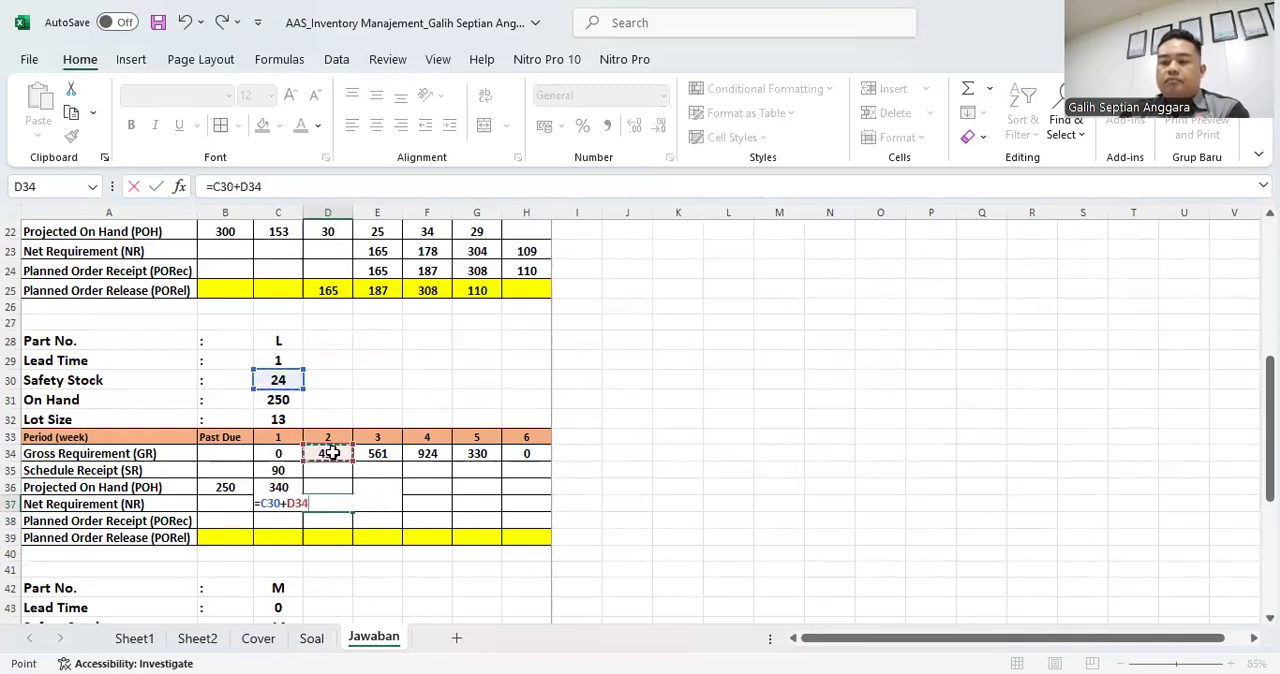
type("-")
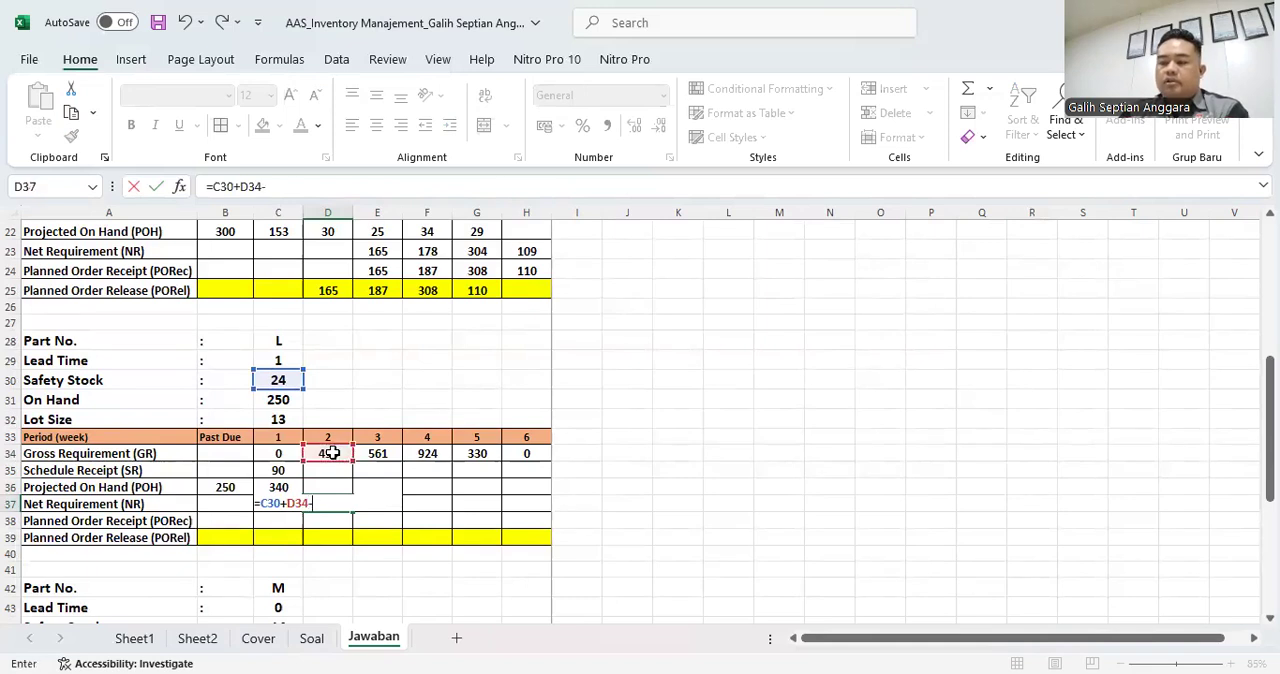
left_click(332, 470)
type("-")
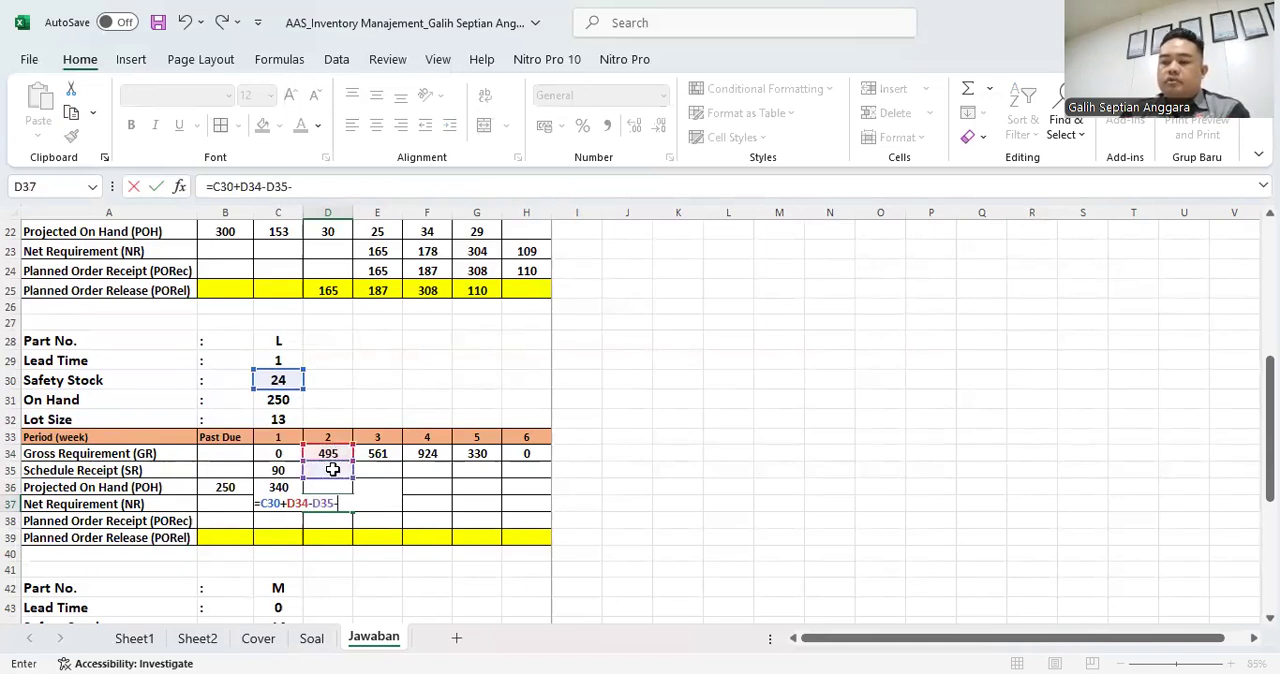
left_click(285, 484)
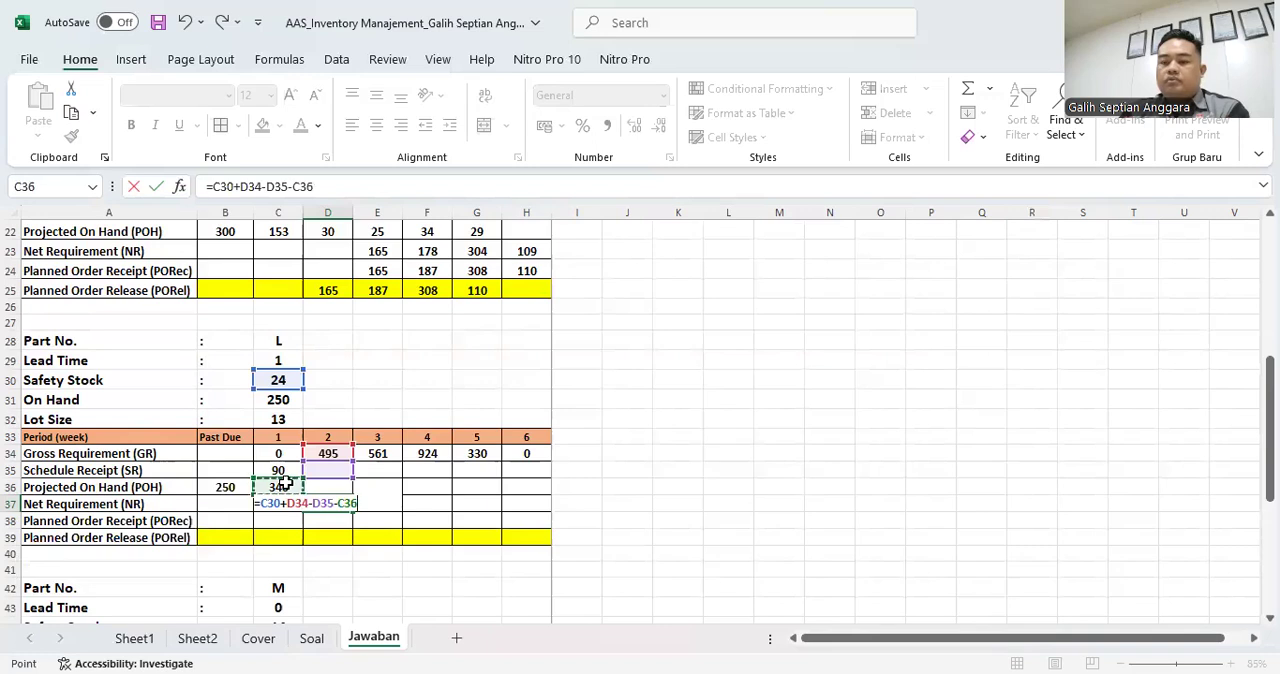
key("Return")
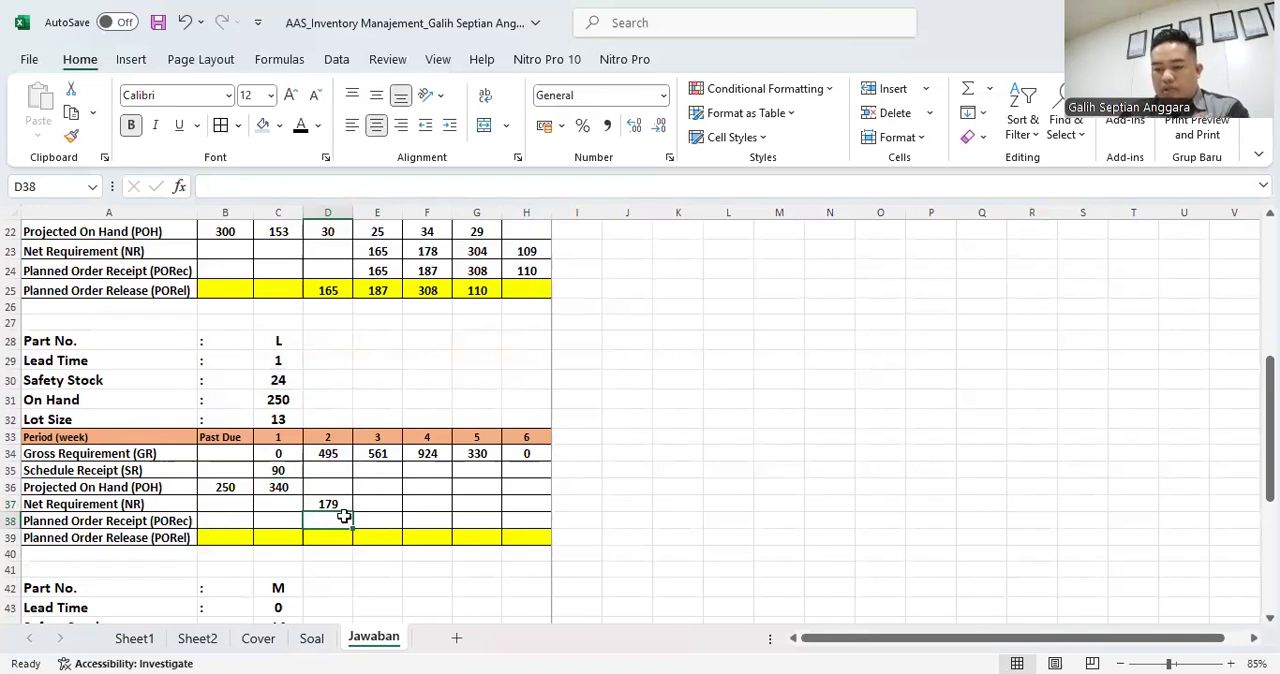
- Calculate part L's week 2 Planned Order Receipt in D38 with =14*C32
type("=14")
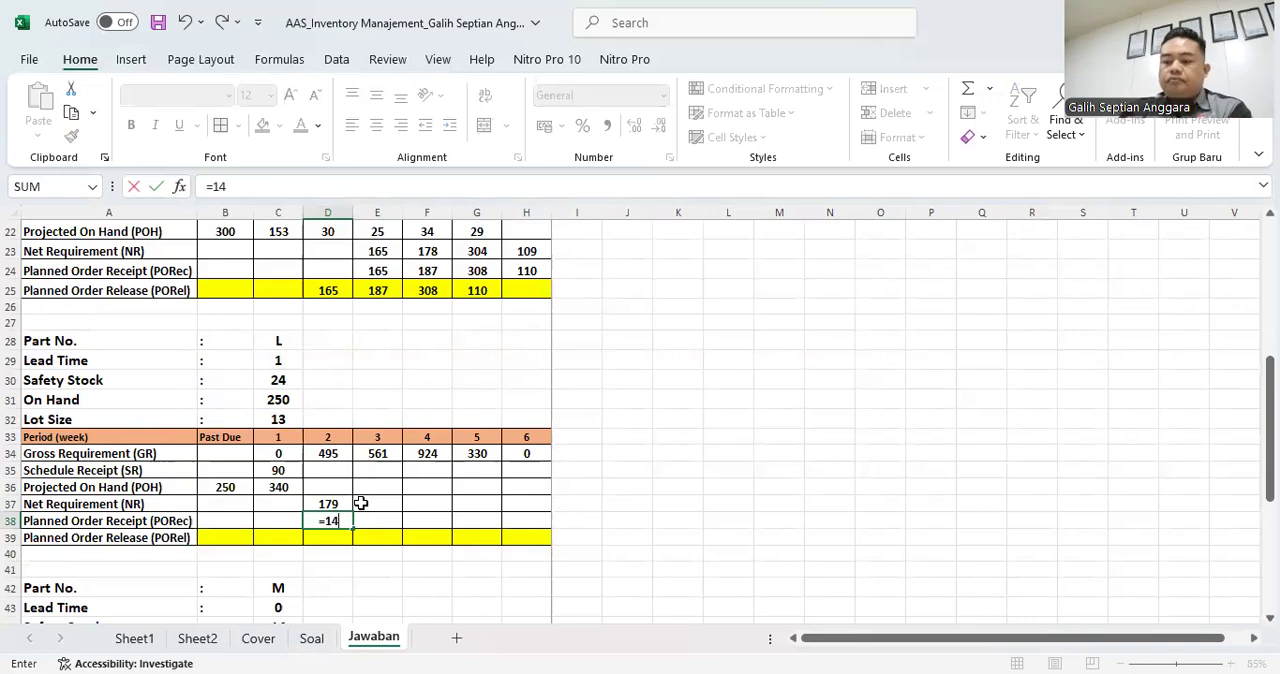
type("*")
left_click(282, 421)
key("ctrl+Return")
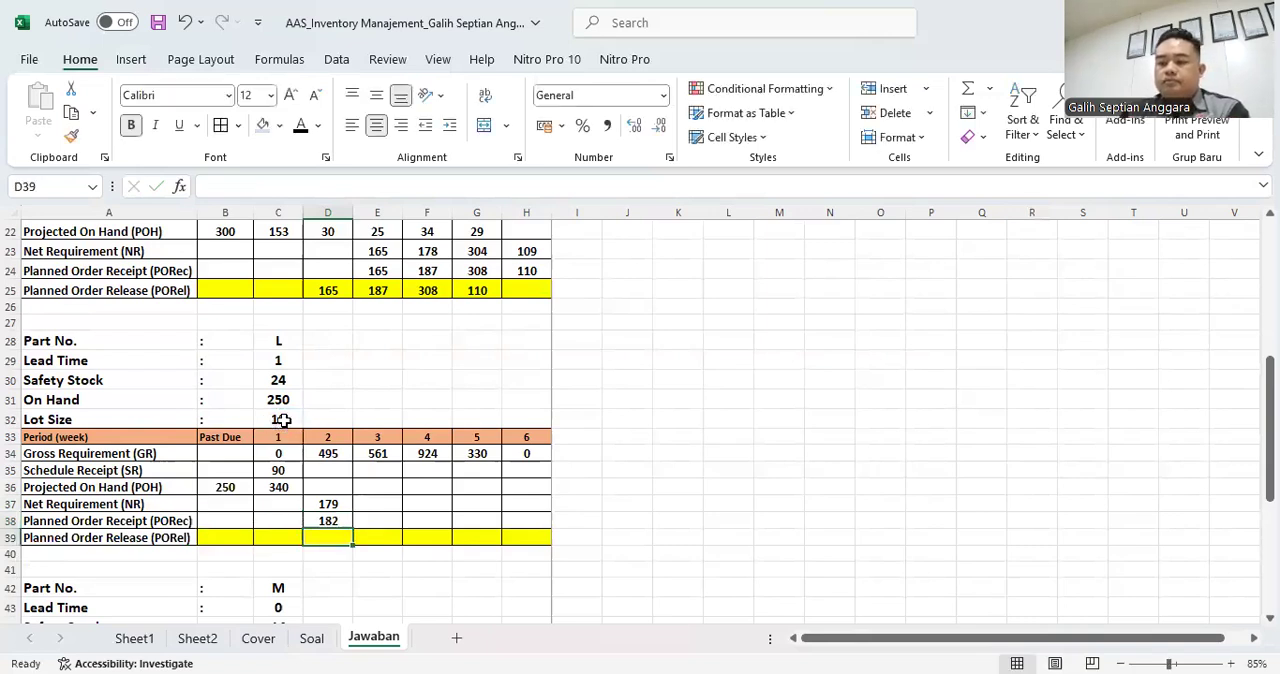
- Try =13*C32 for part L's week 2 Planned Order Receipt in D38, and restore the multiplier to 14
key("F2")
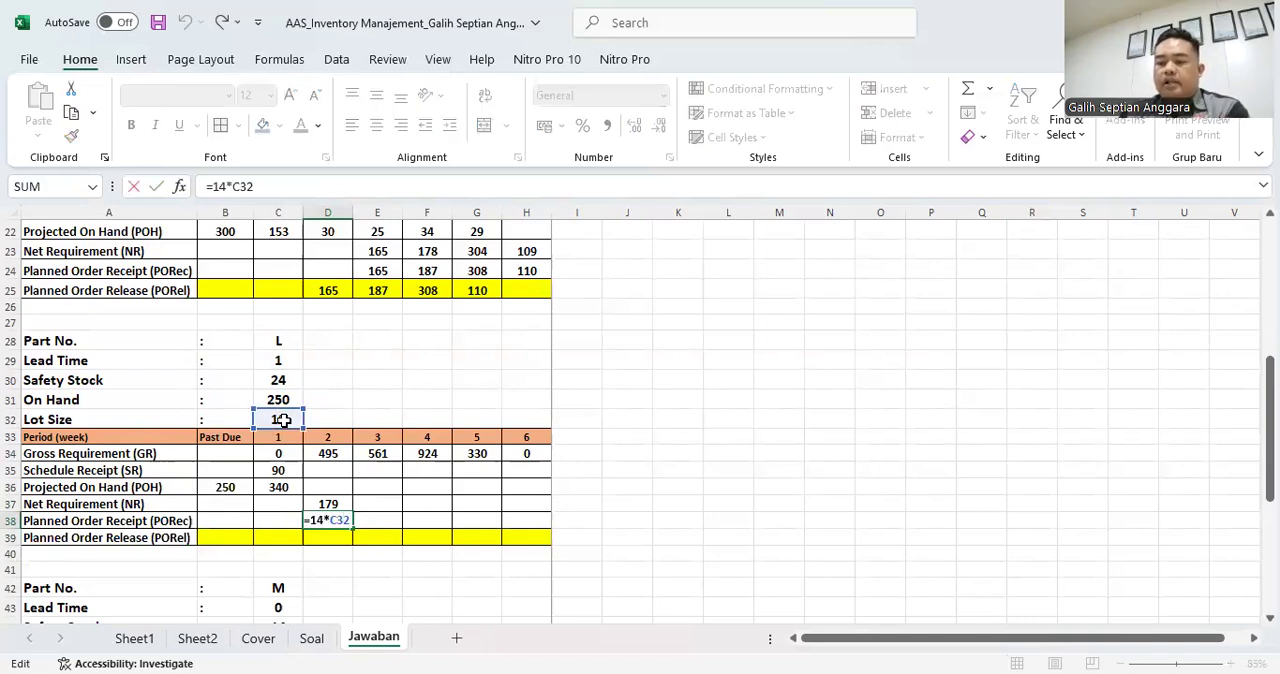
key("BackSpace")
type("3")
key("ctrl+Return")
key("F2")
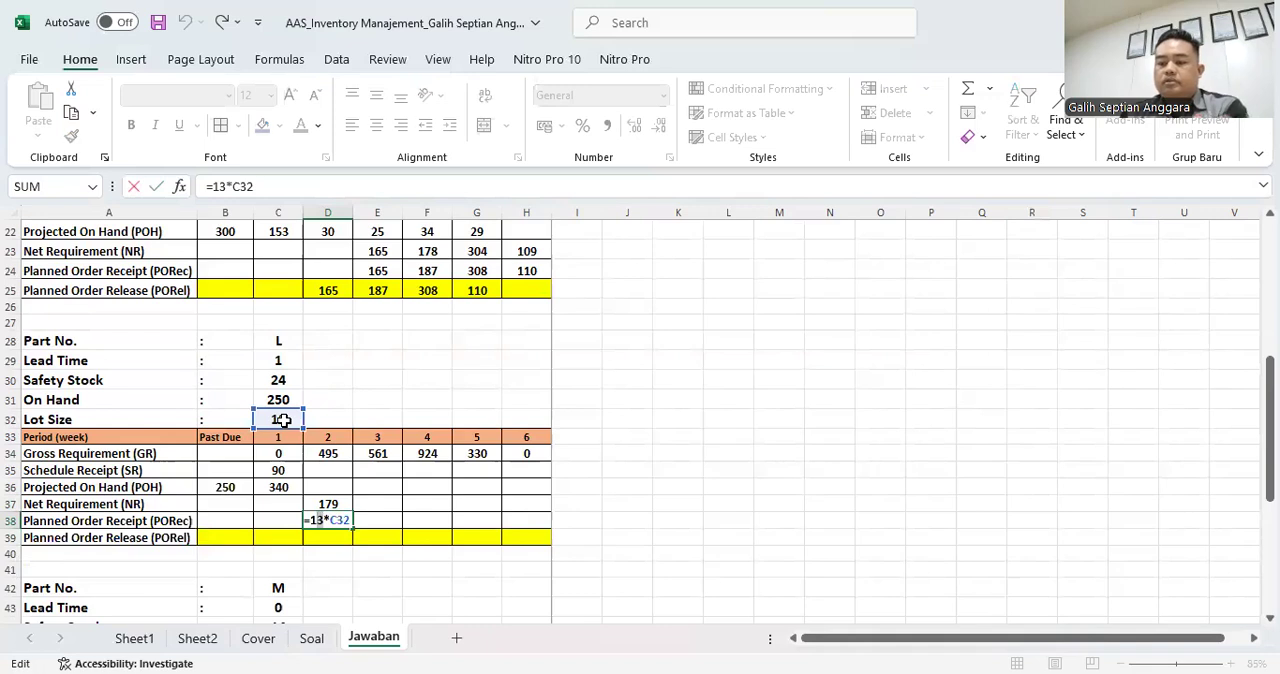
key("Return")
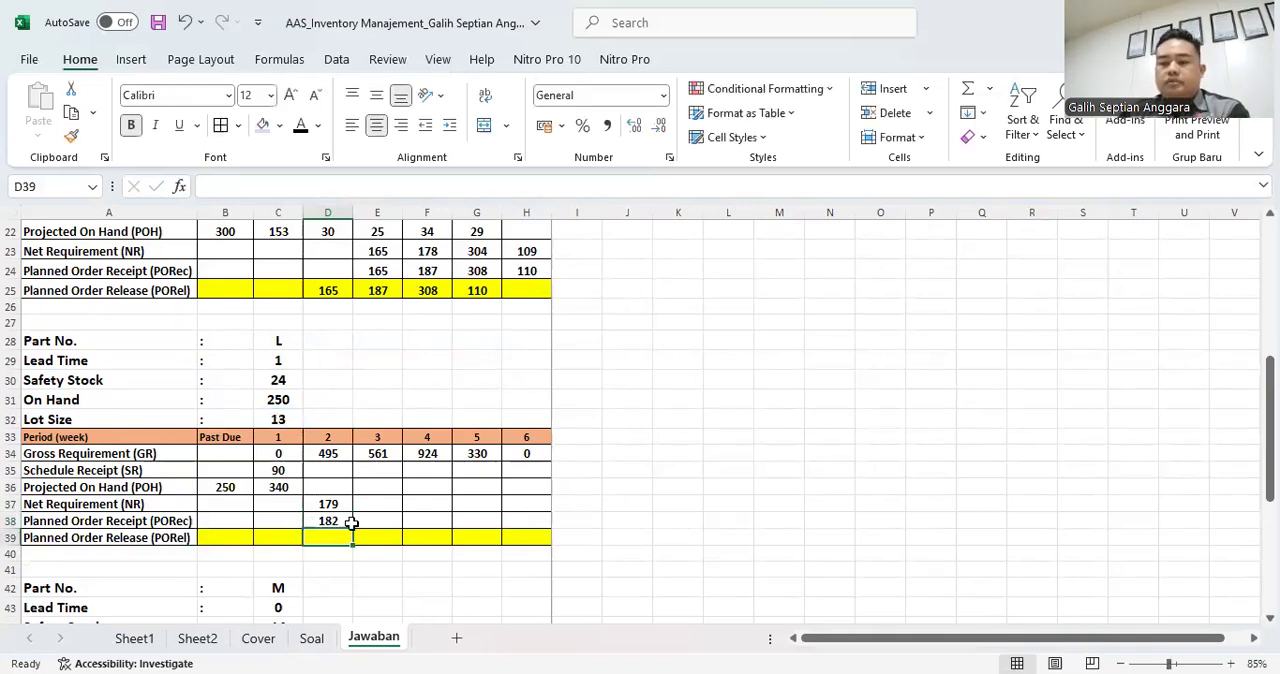
- Link part L's week 1 Planned Order Release in C39 to the week 2 receipt with =D38
left_click(284, 537)
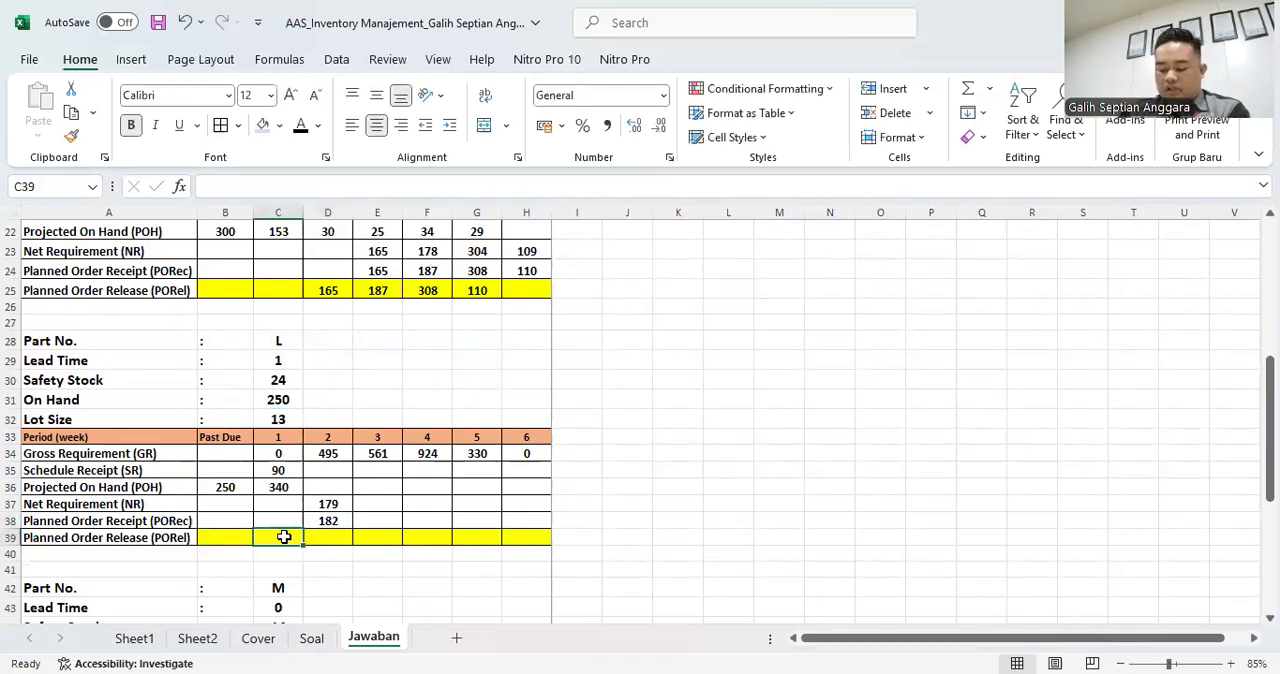
type("=")
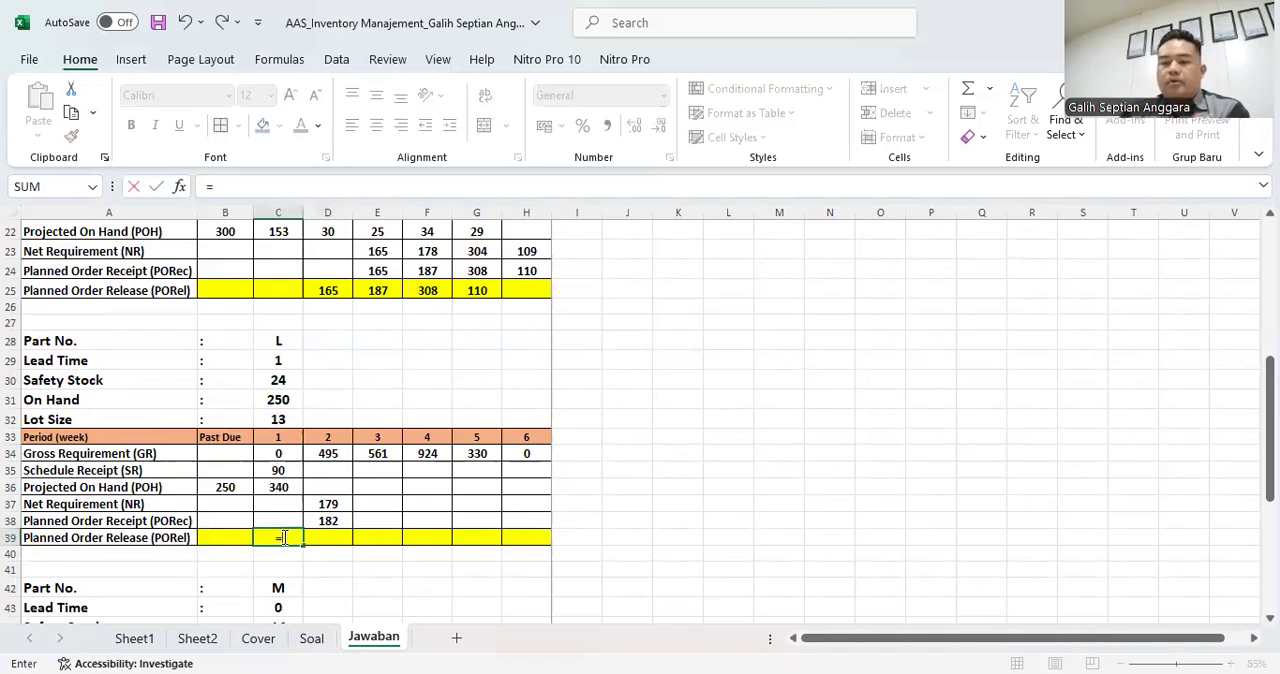
key("Up")
key("Right")
key("Return")
- Calculate part L's week 2 Projected On Hand in D36 with =C36+D38-D34
key("Right")
key("Up")
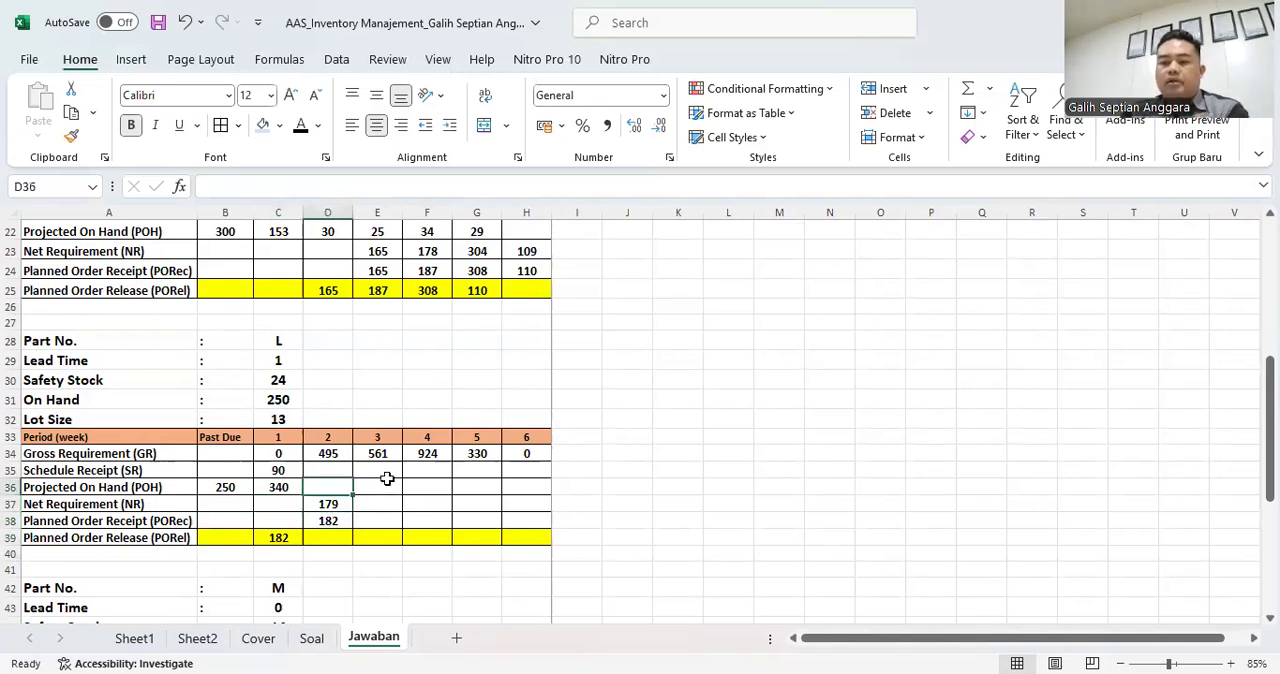
type("=")
key("Left")
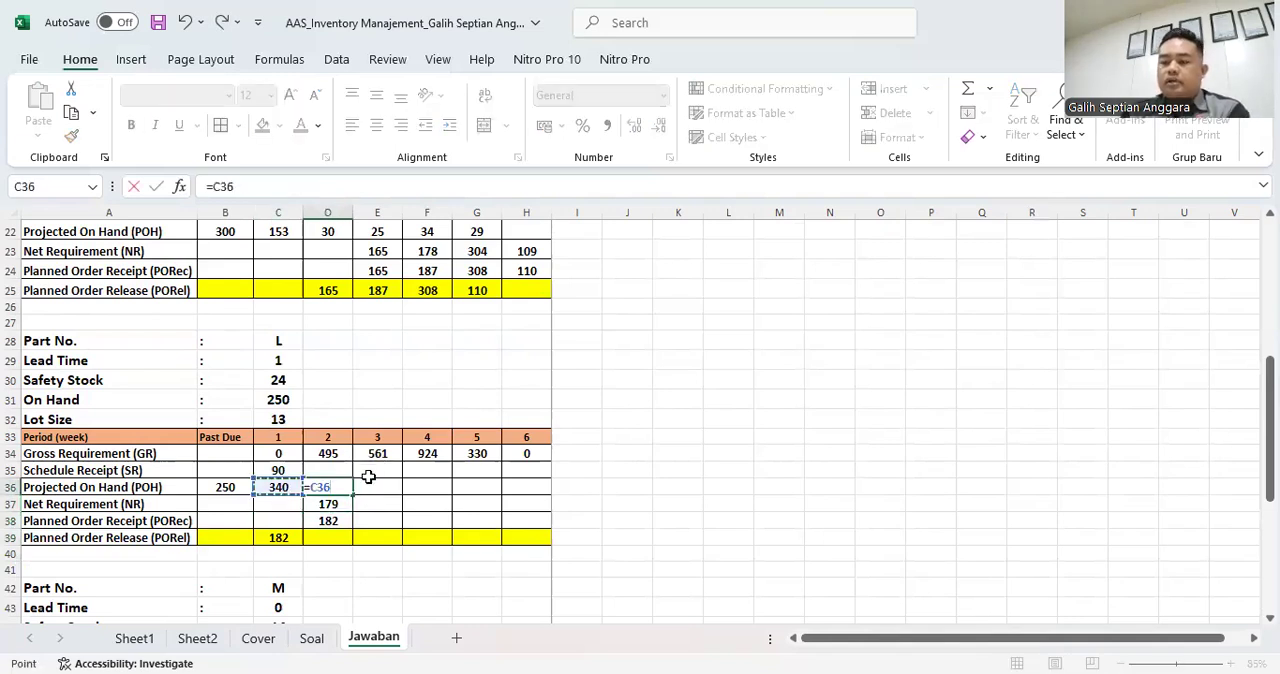
type("+")
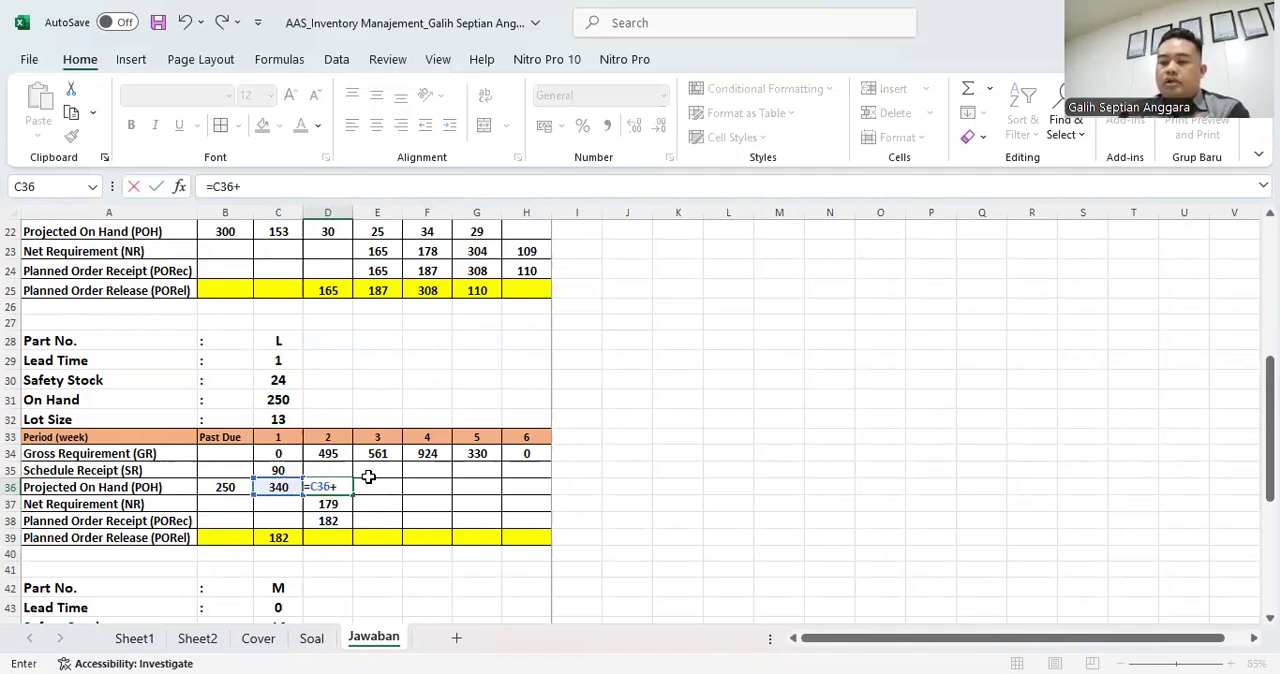
key("Down")
key("Down")
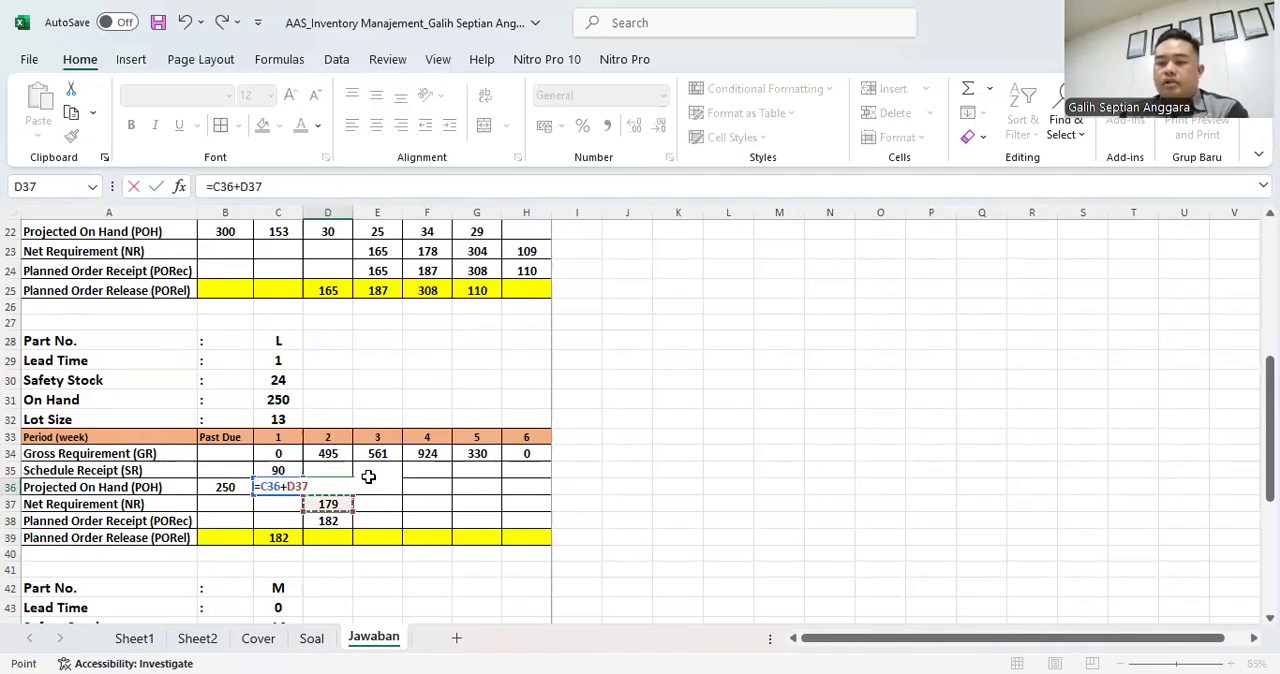
type("-")
left_click(333, 451)
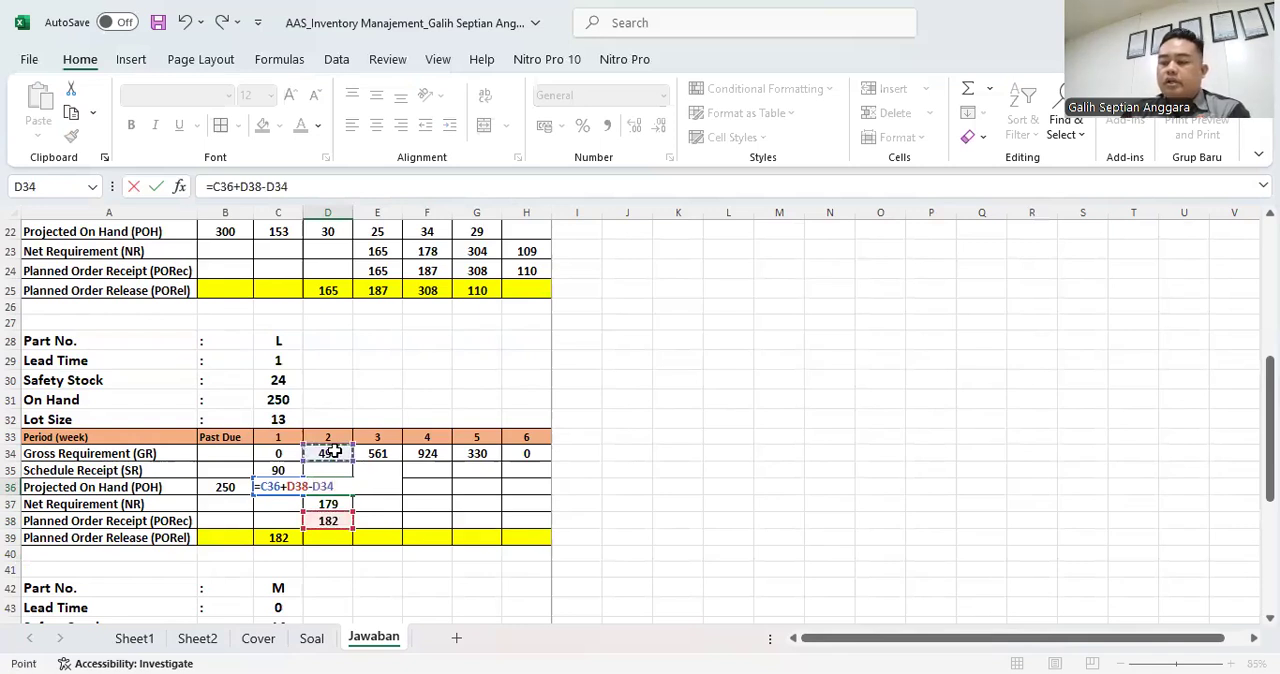
key("Return")
key("Up")
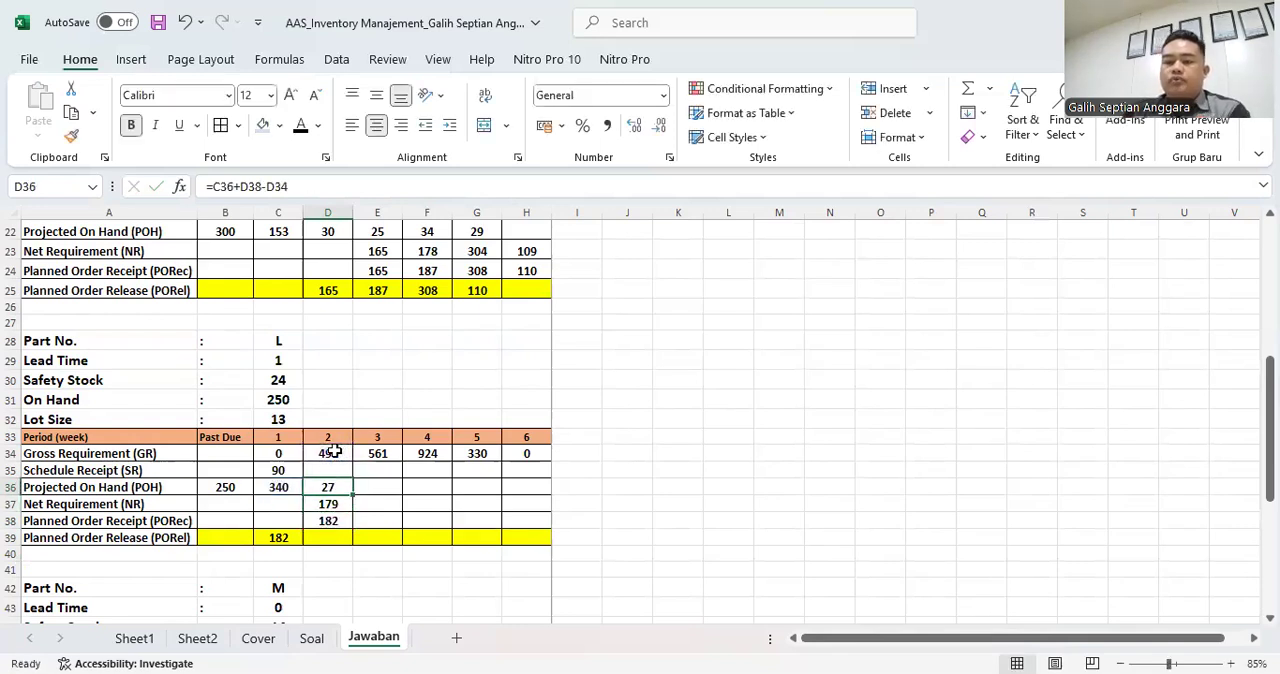
- Calculate part L's week 3 Net Requirement in E37 with =C30+E34-E35-D36
left_click(395, 487)
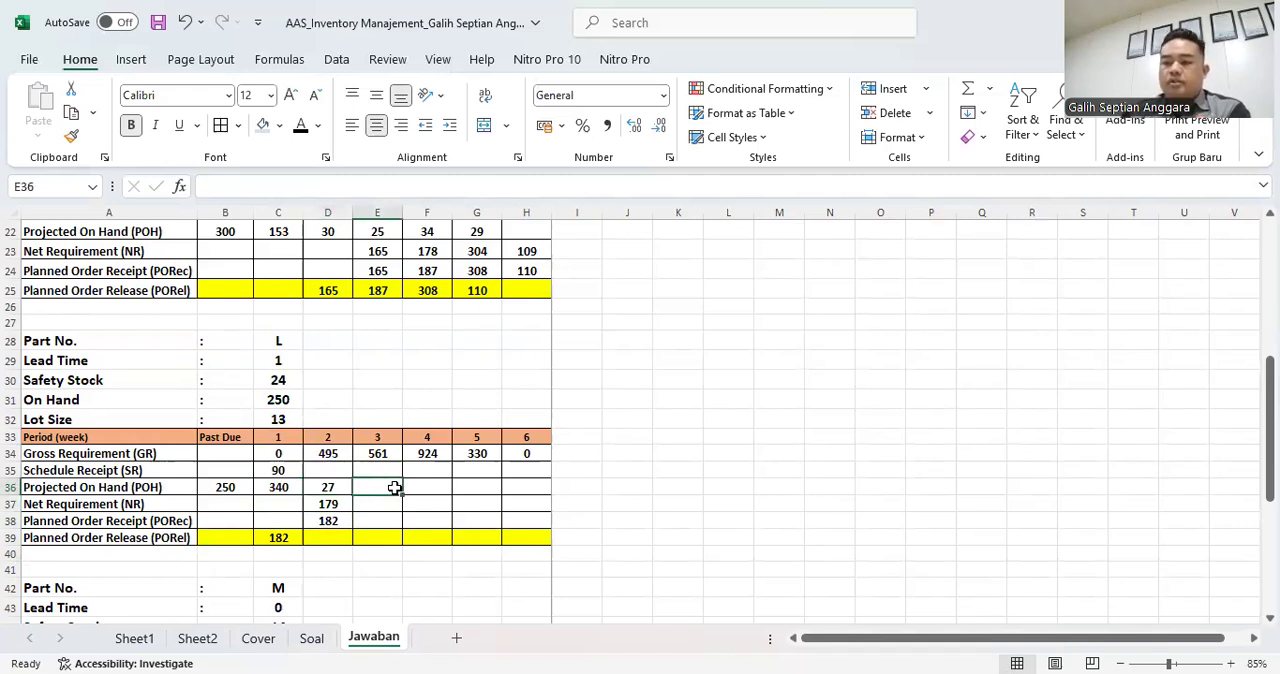
key("Down")
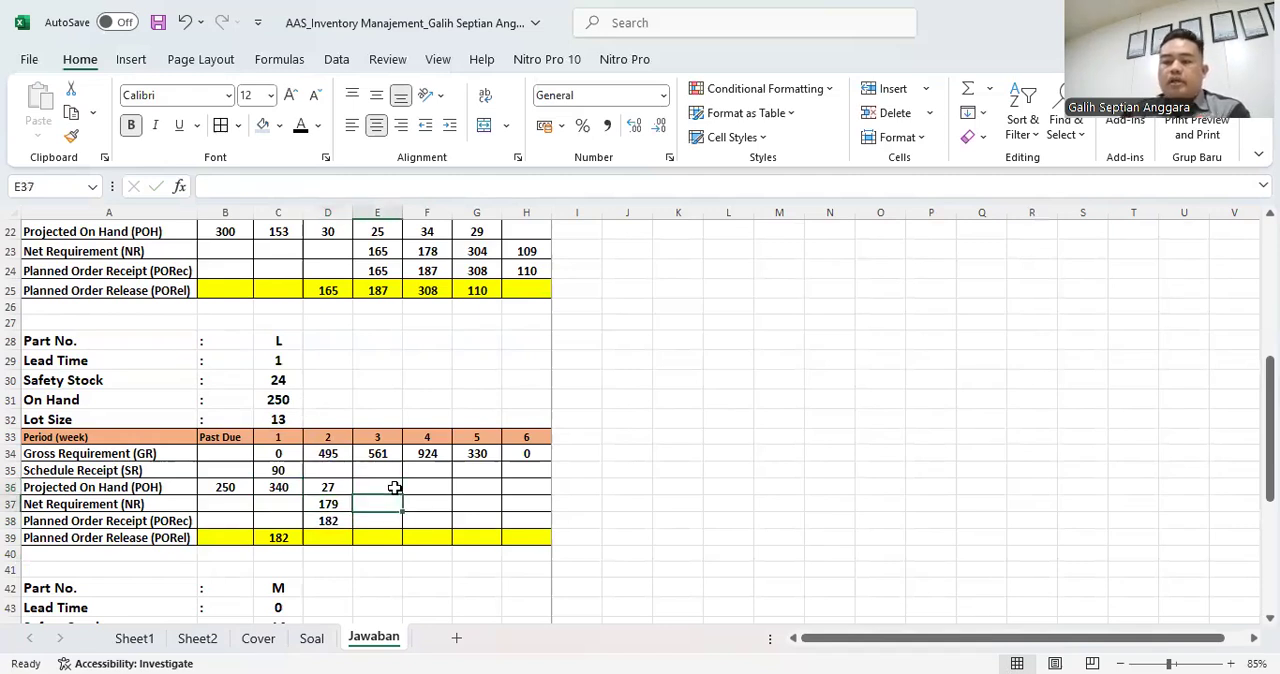
type("=")
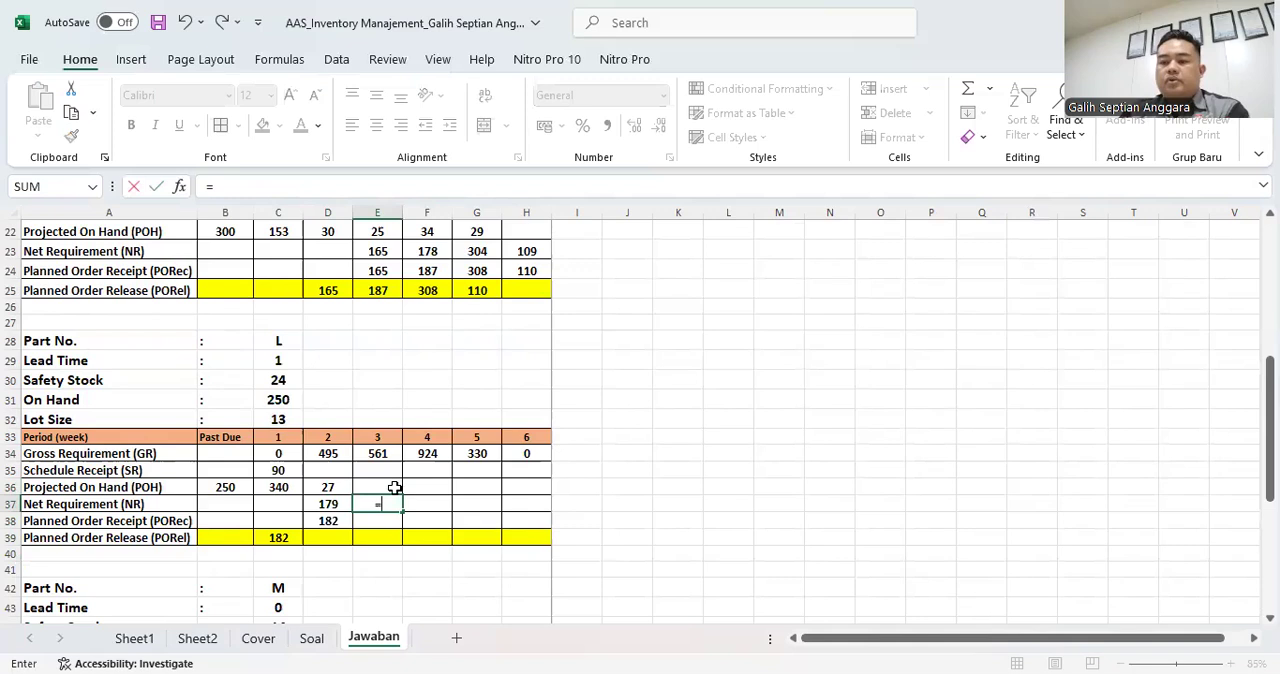
left_click(278, 381)
type("+")
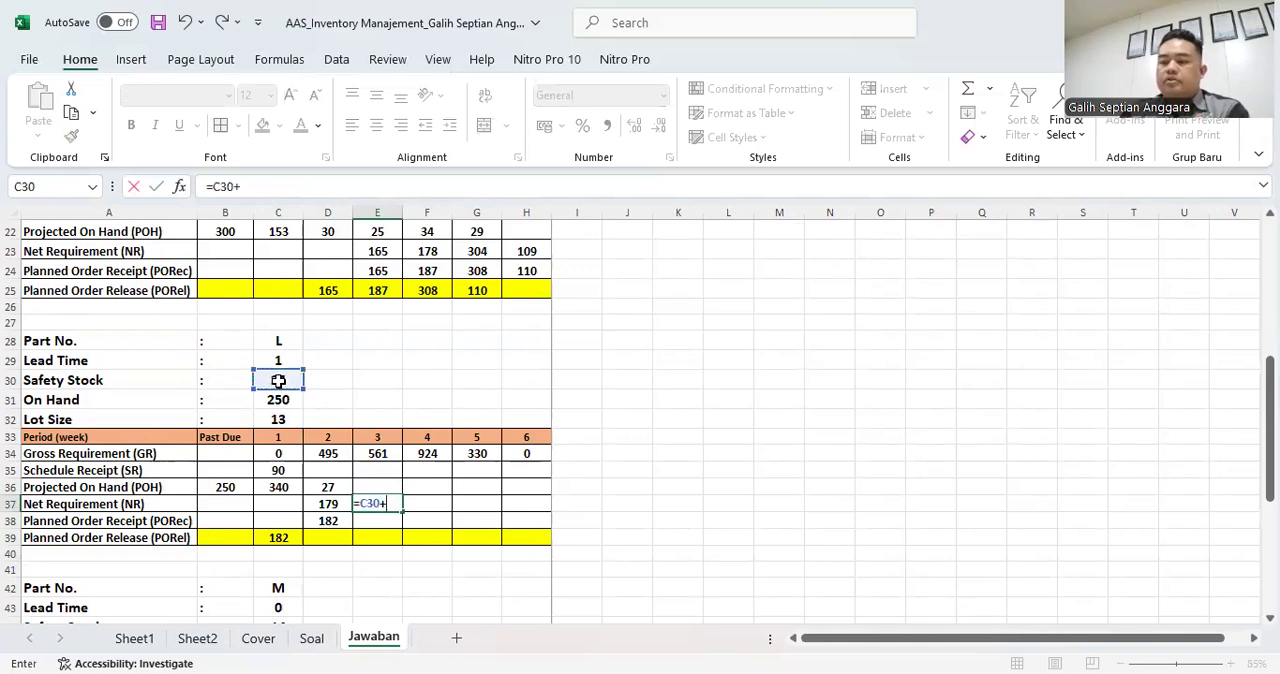
left_click(379, 454)
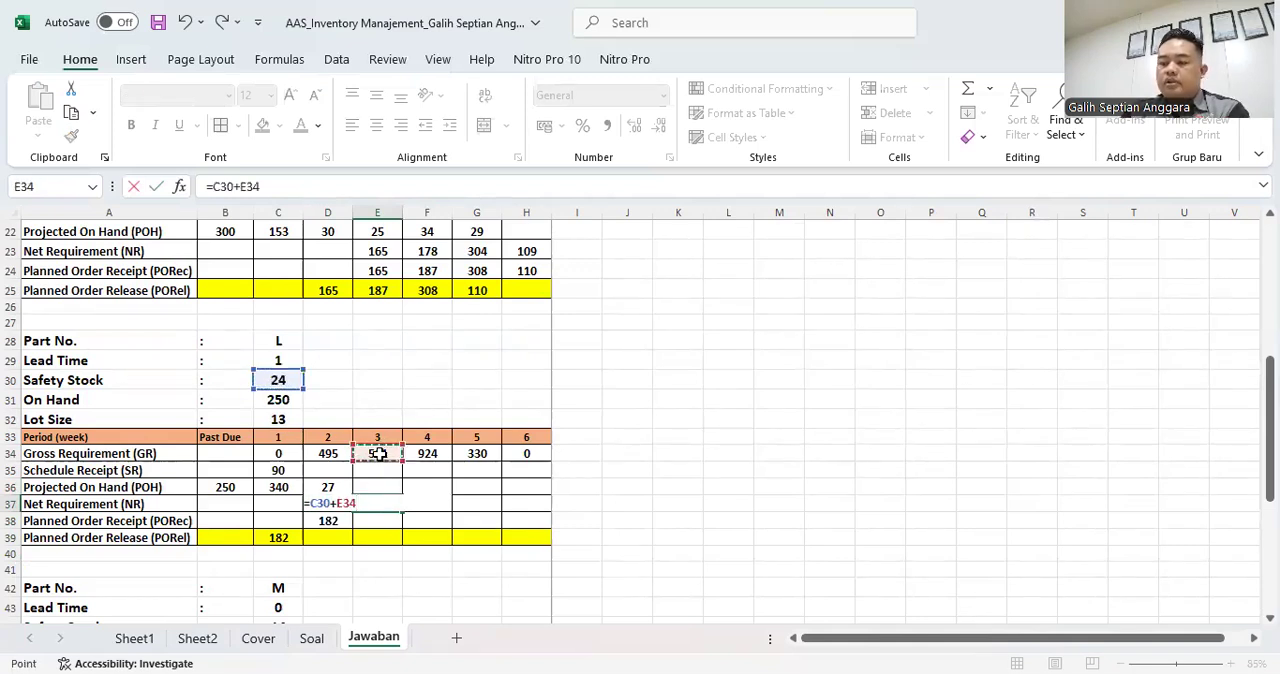
type("-")
left_click(378, 470)
type("-")
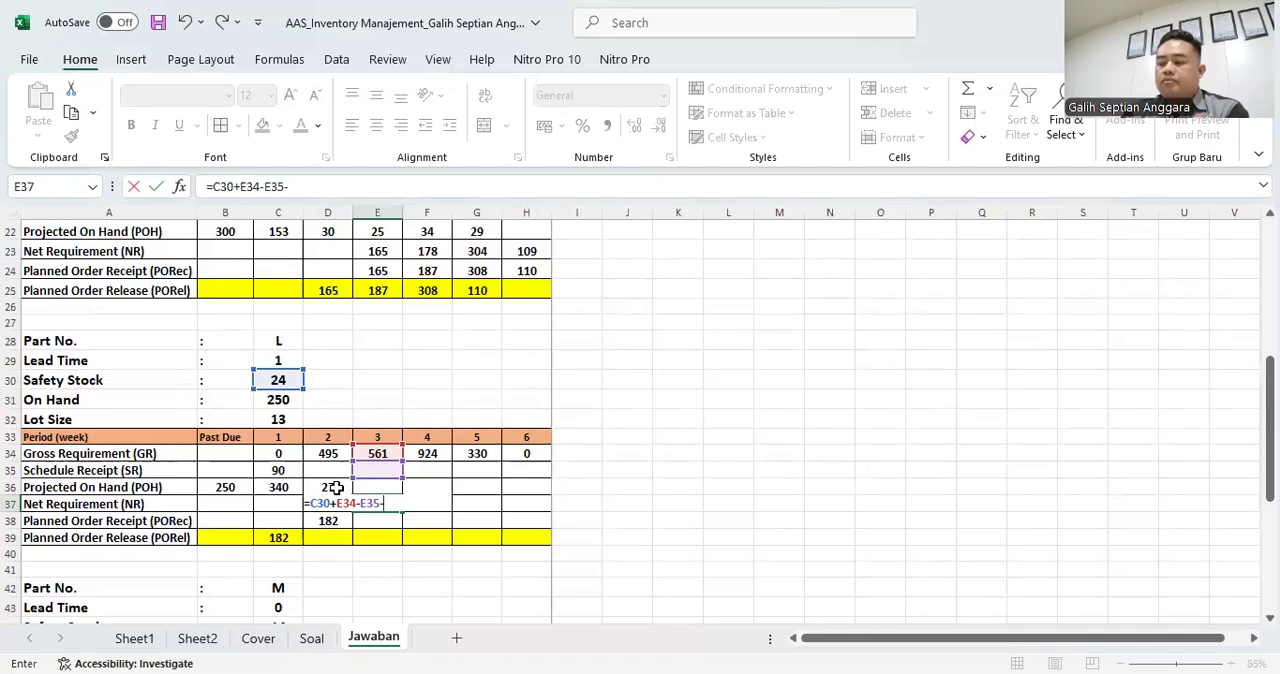
left_click(336, 487)
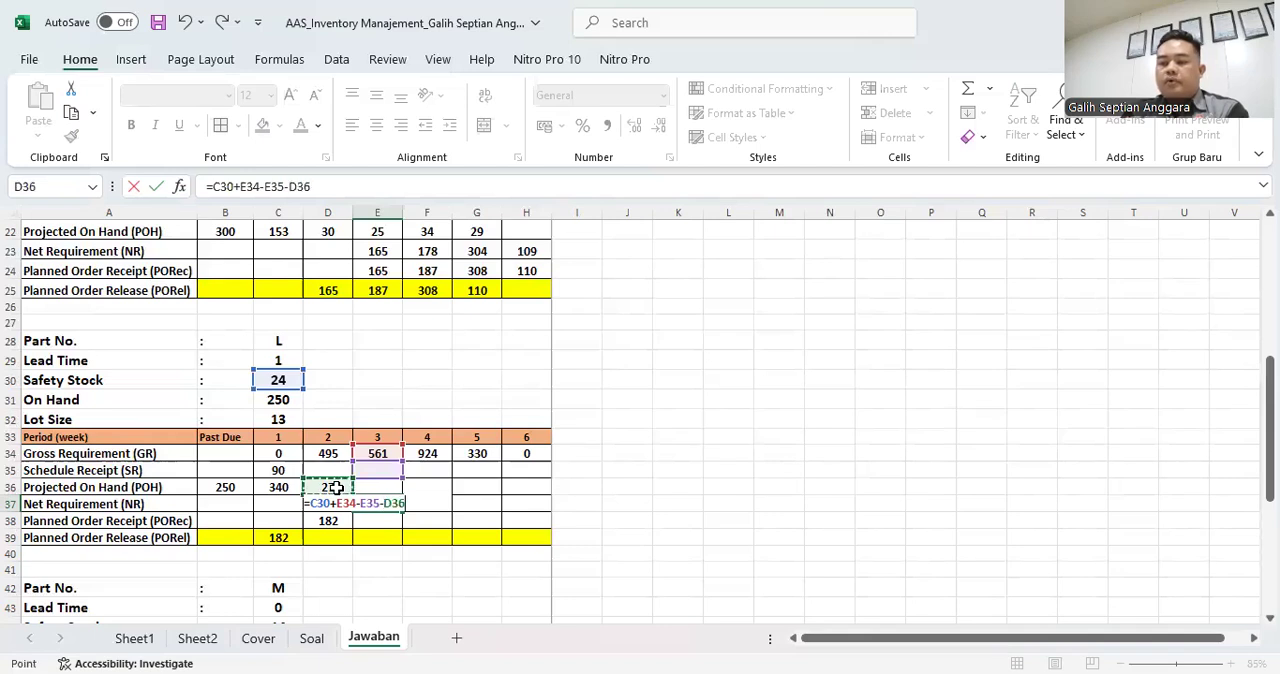
key("Return")
key("Up")
- Calculate part L's week 3 Planned Order Receipt in E38 with =43*C32
key("Down")
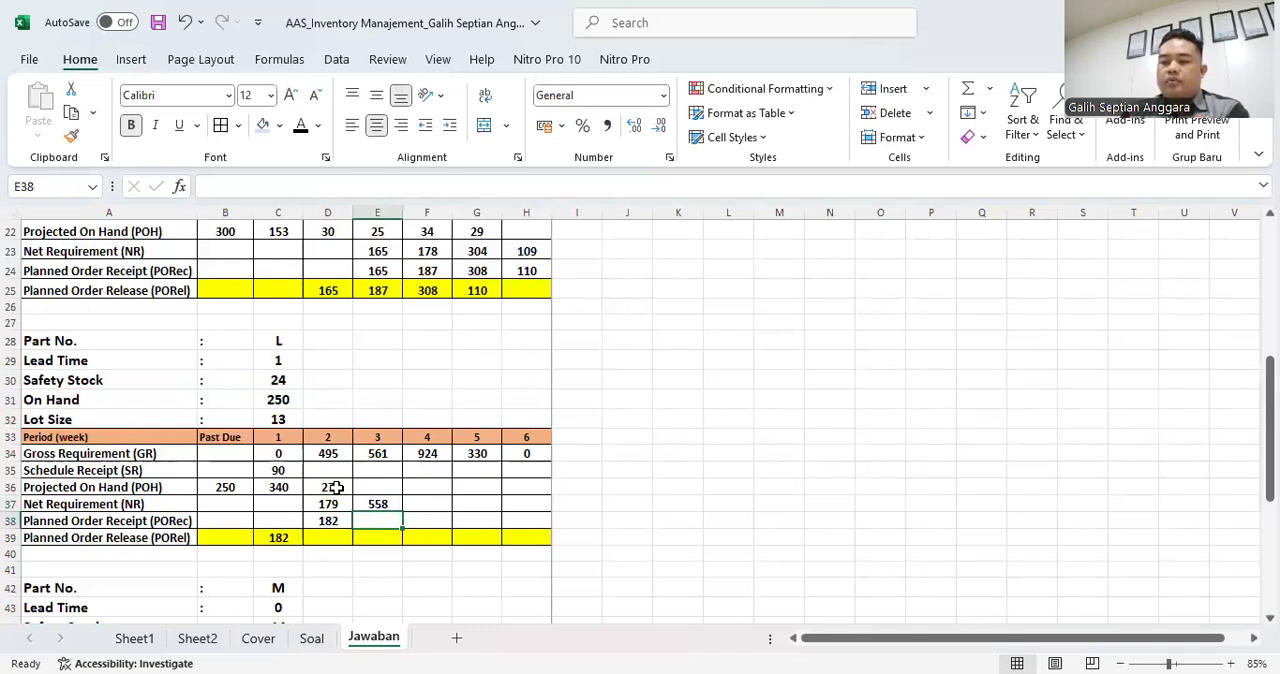
key("Up")
key("Down")
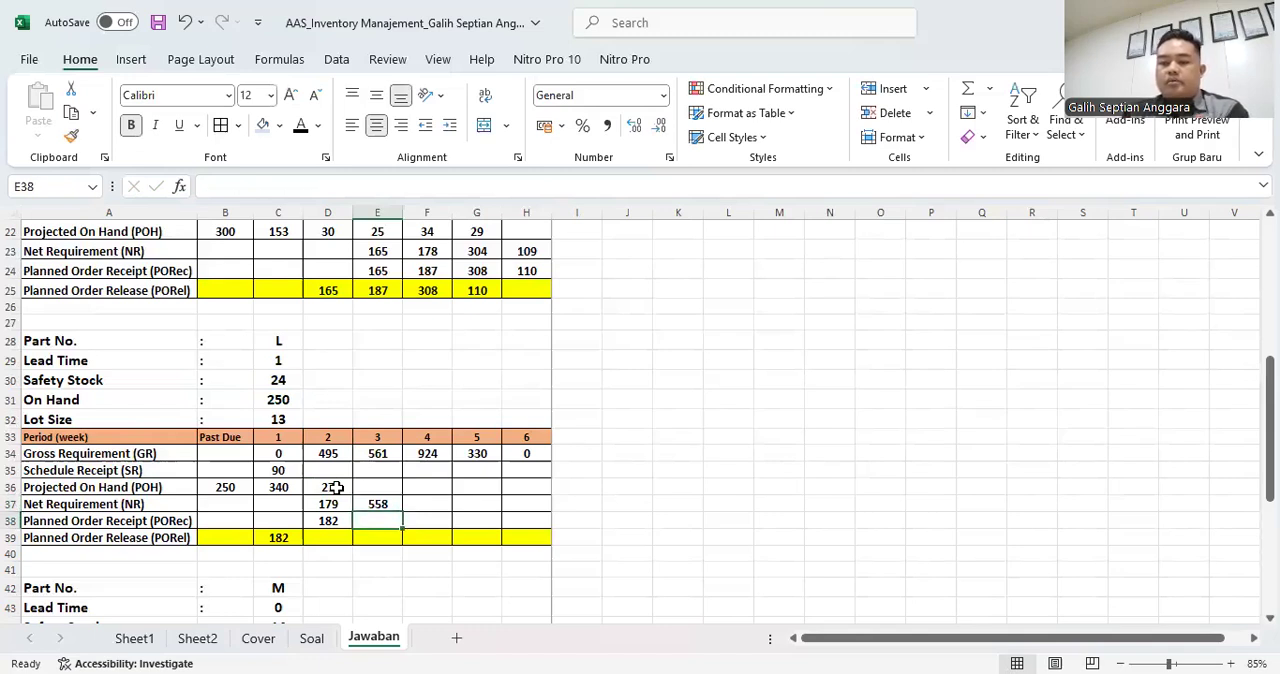
type("=")
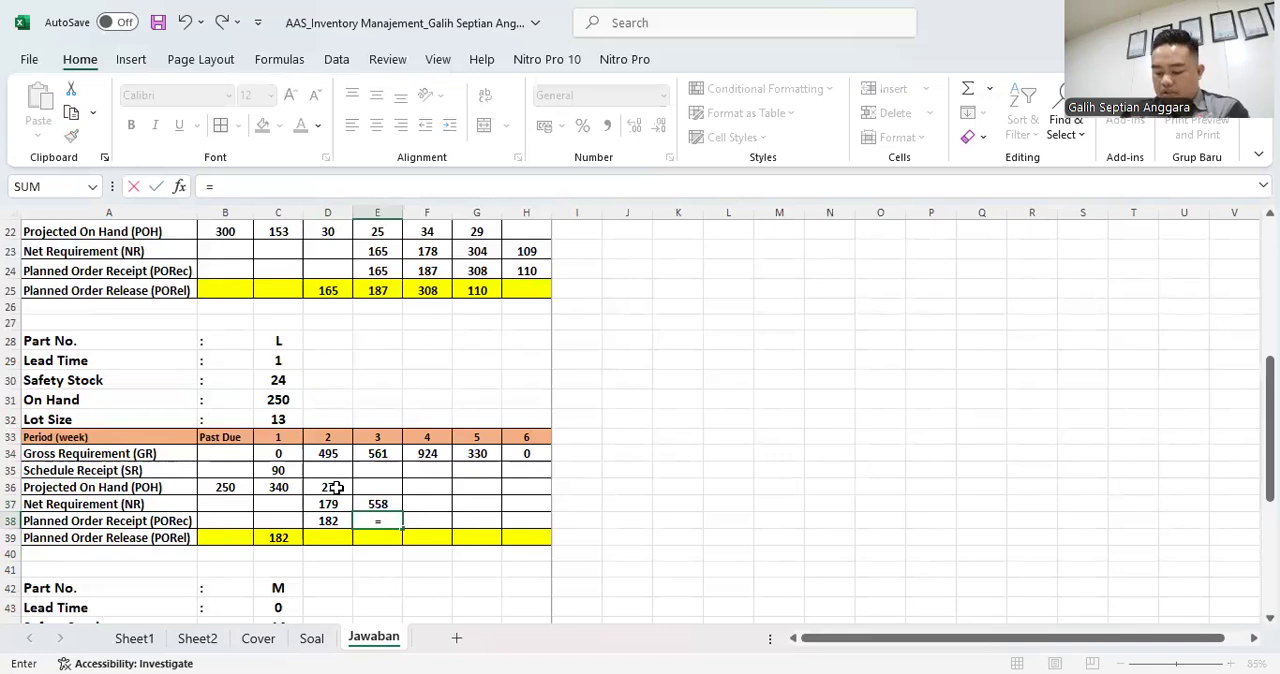
type("43*")
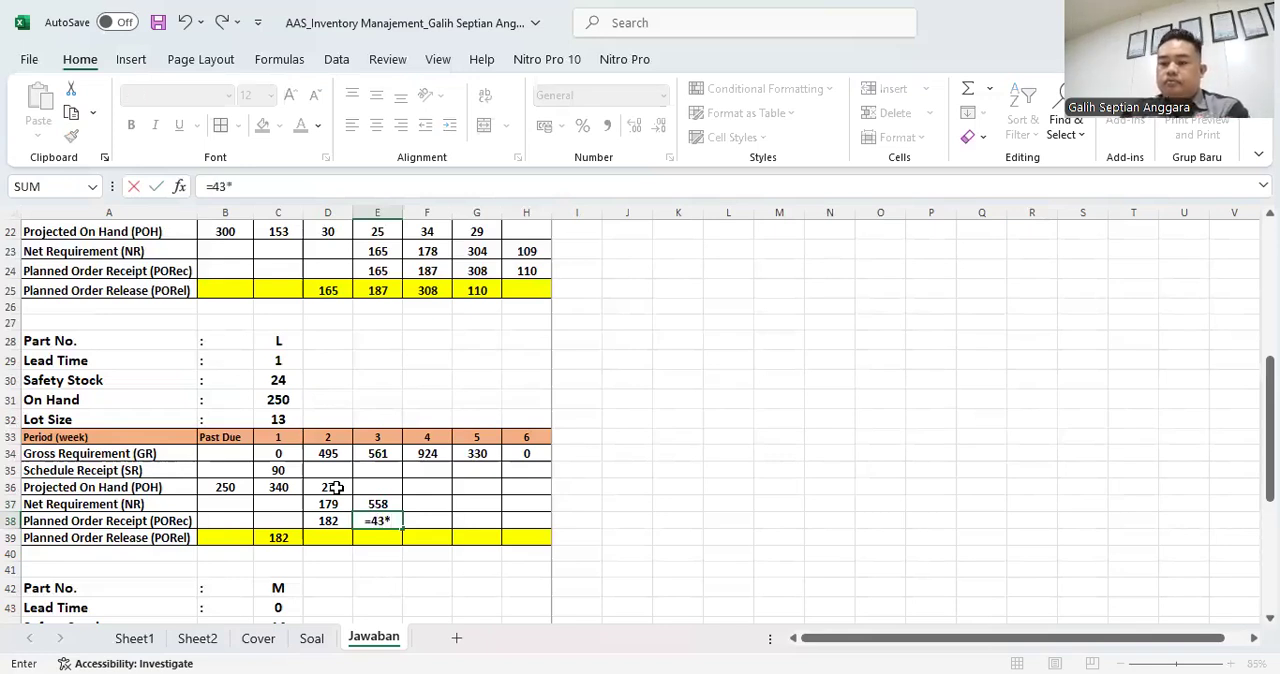
left_click(283, 420)
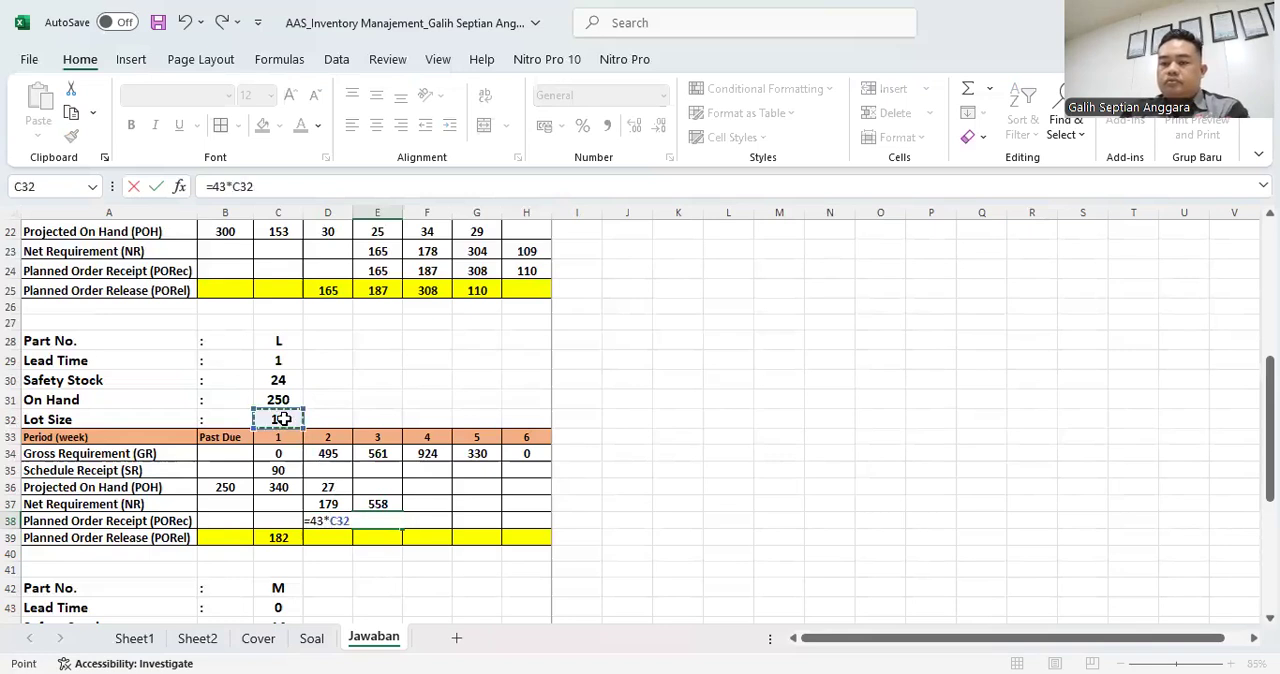
key("Return")
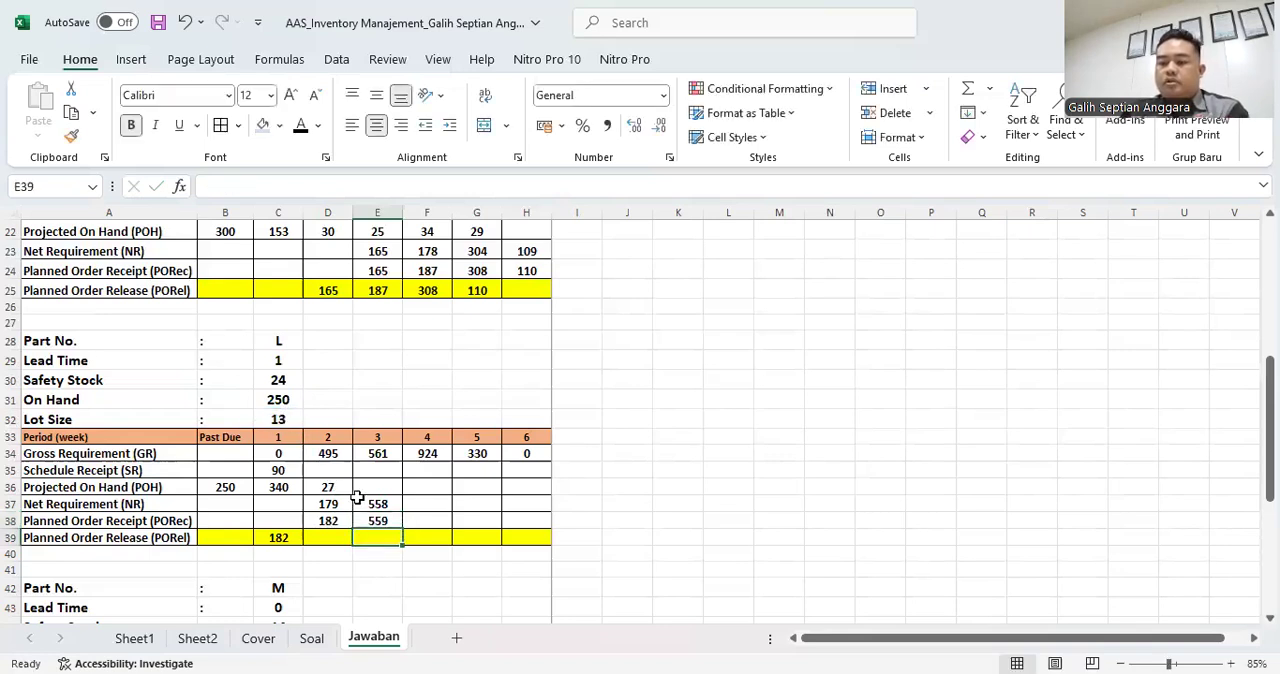
- Link part L's week 2 Planned Order Release in D39 to the week 3 receipt with =E38
left_click(340, 538)
type("=")
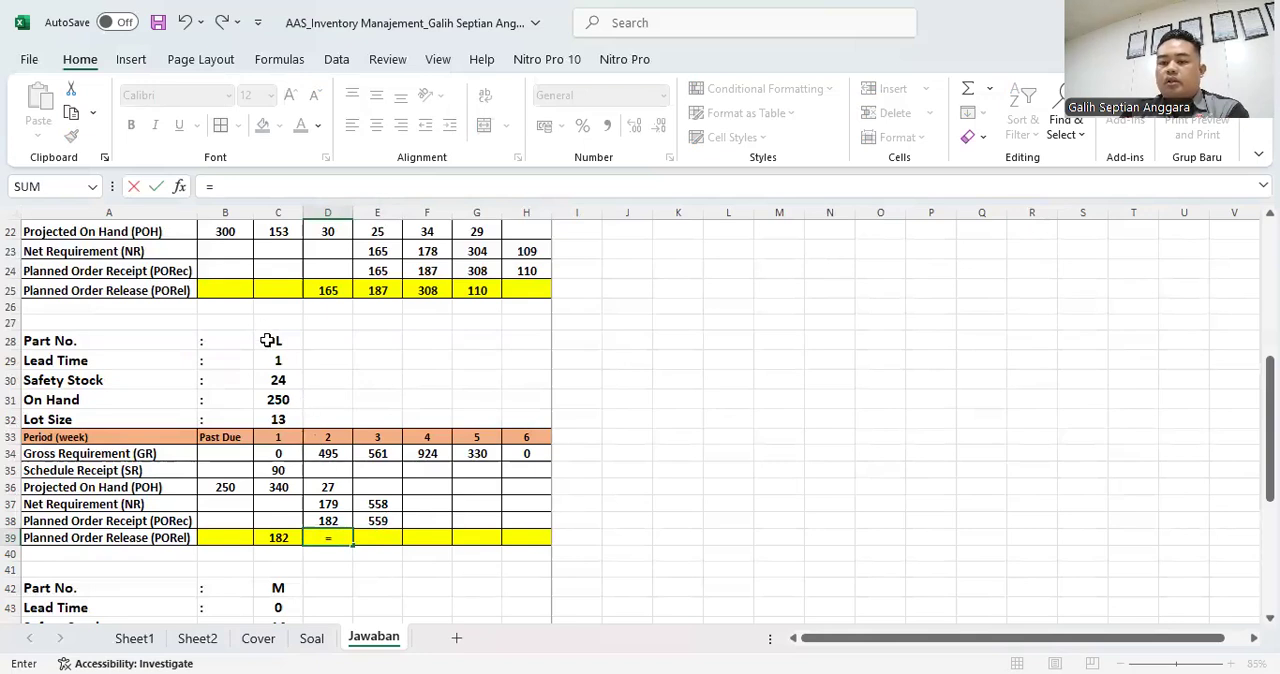
left_click(378, 521)
key("Return")
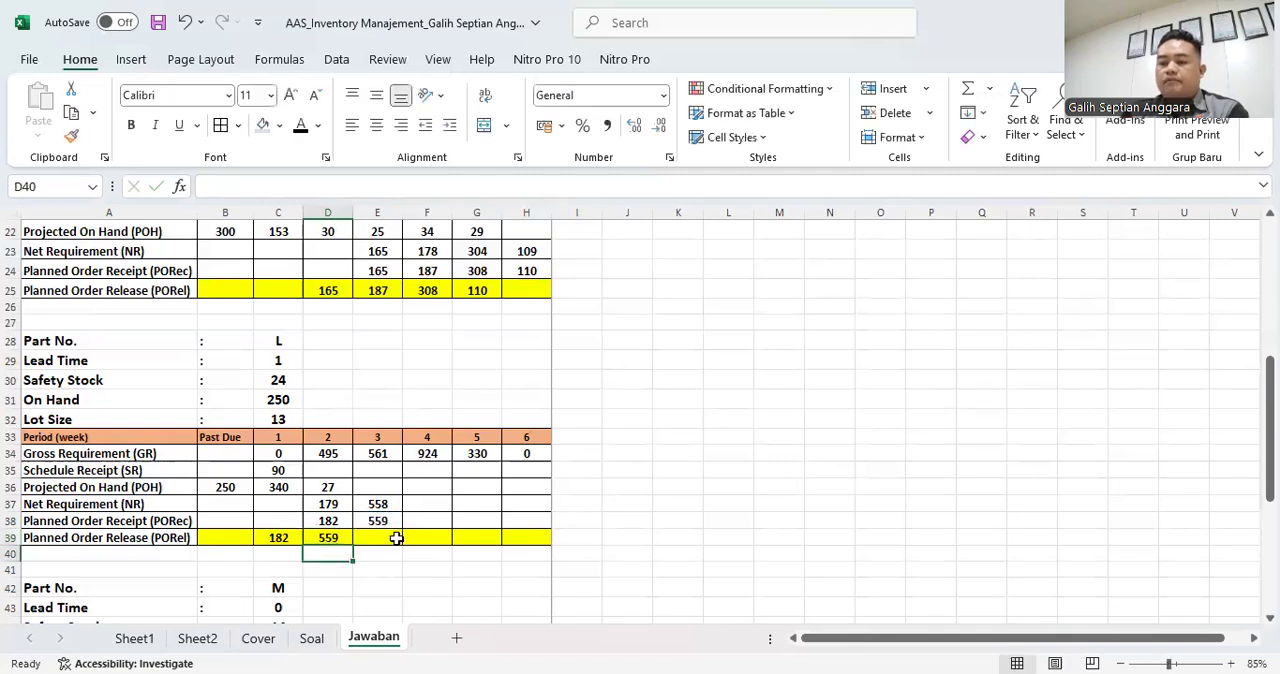
- Calculate part L's week 3 Projected On Hand in E36 with =D36+E38-E34
left_click(381, 487)
type("=")
key("Left")
type("+")
key("Down")
key("Down")
type("-")
key("Up")
key("Up")
key("Return")
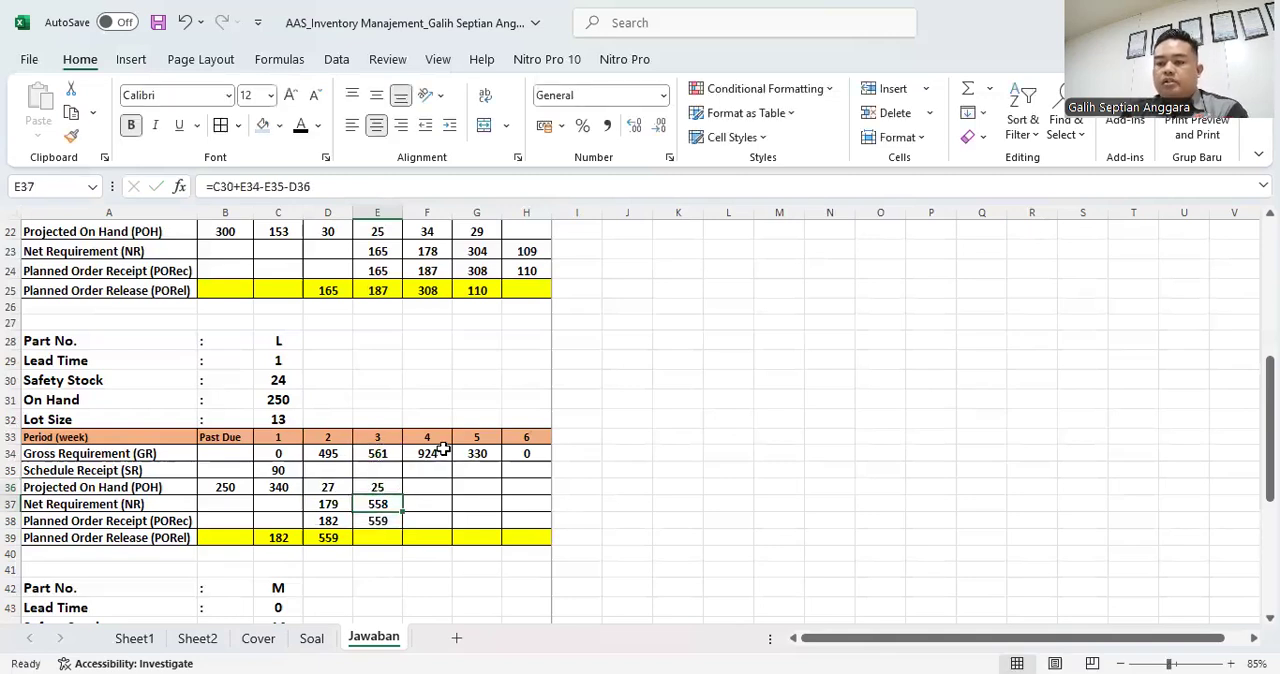
left_click(387, 488)
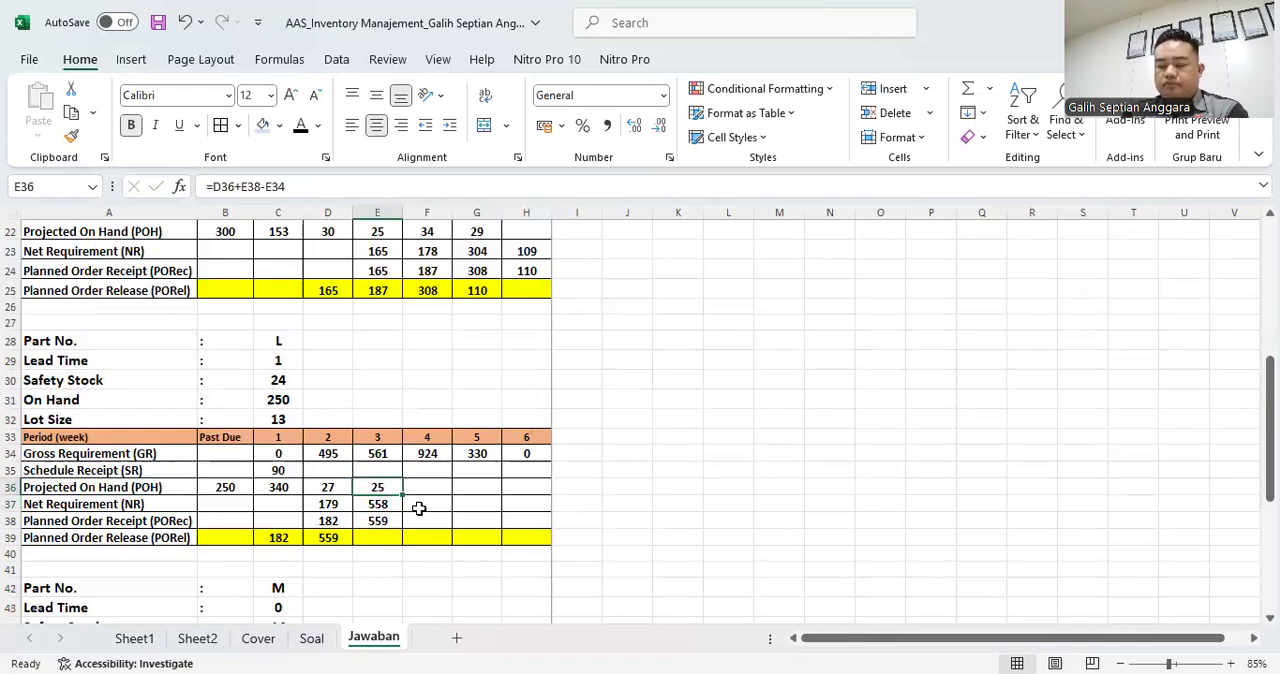
- Calculate part L's week 4 Net Requirement in F37 with =C30+F34-F35-E36
left_click(426, 487)
left_click(434, 499)
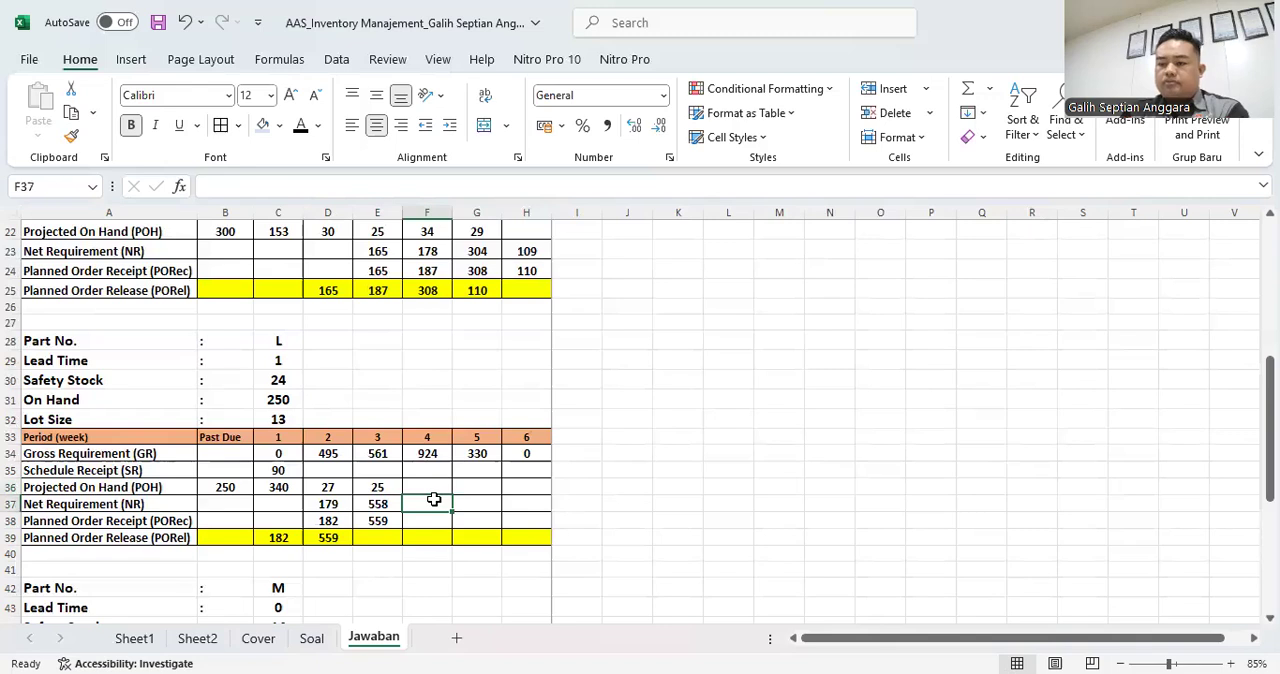
type("=")
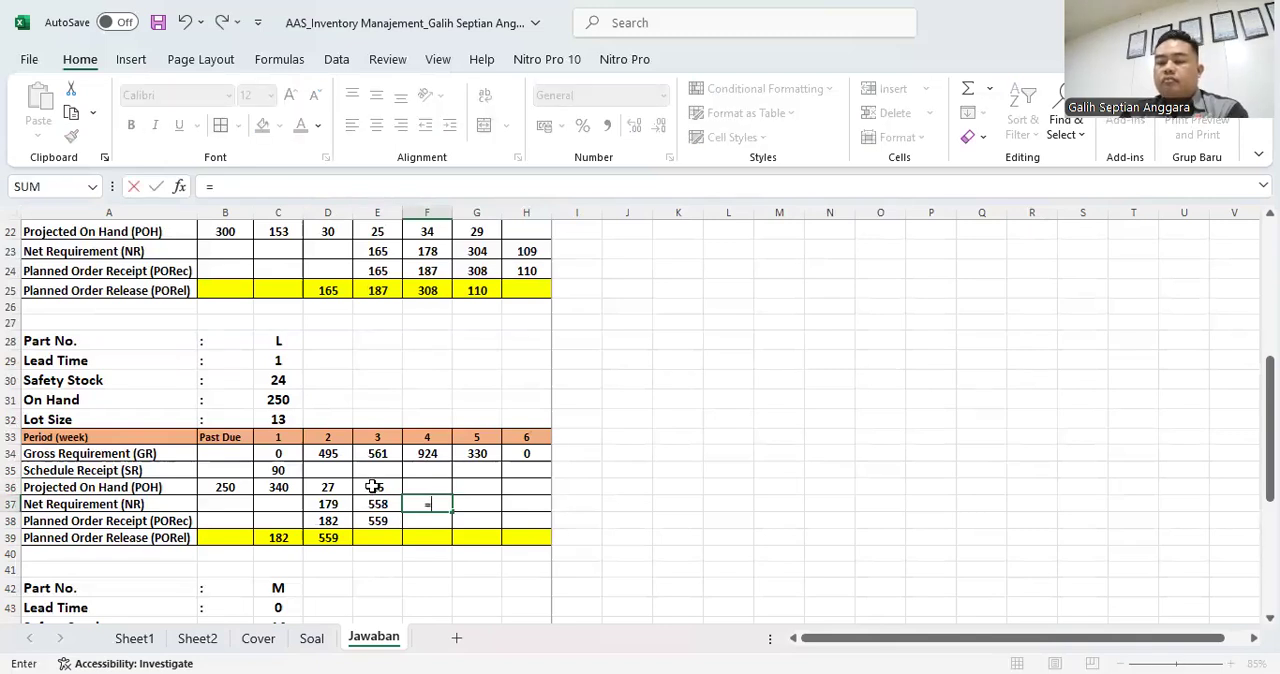
left_click(277, 377)
type("+")
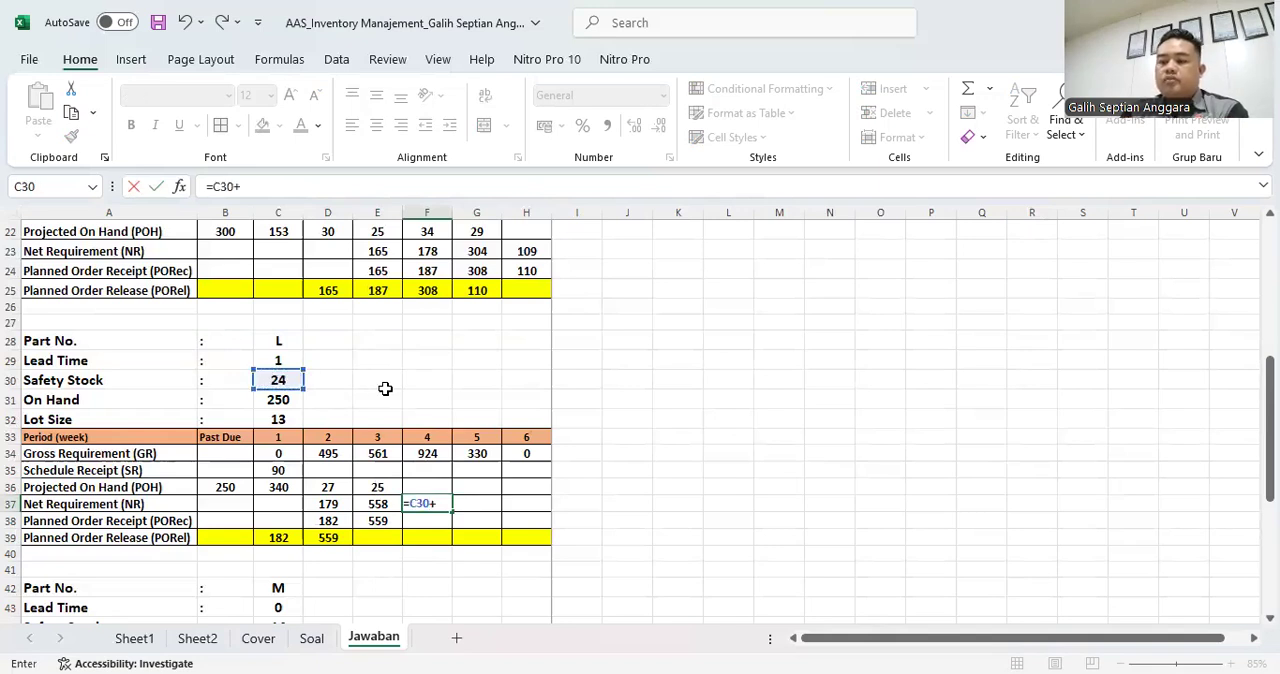
left_click(432, 454)
type("-")
left_click(428, 470)
type("-")
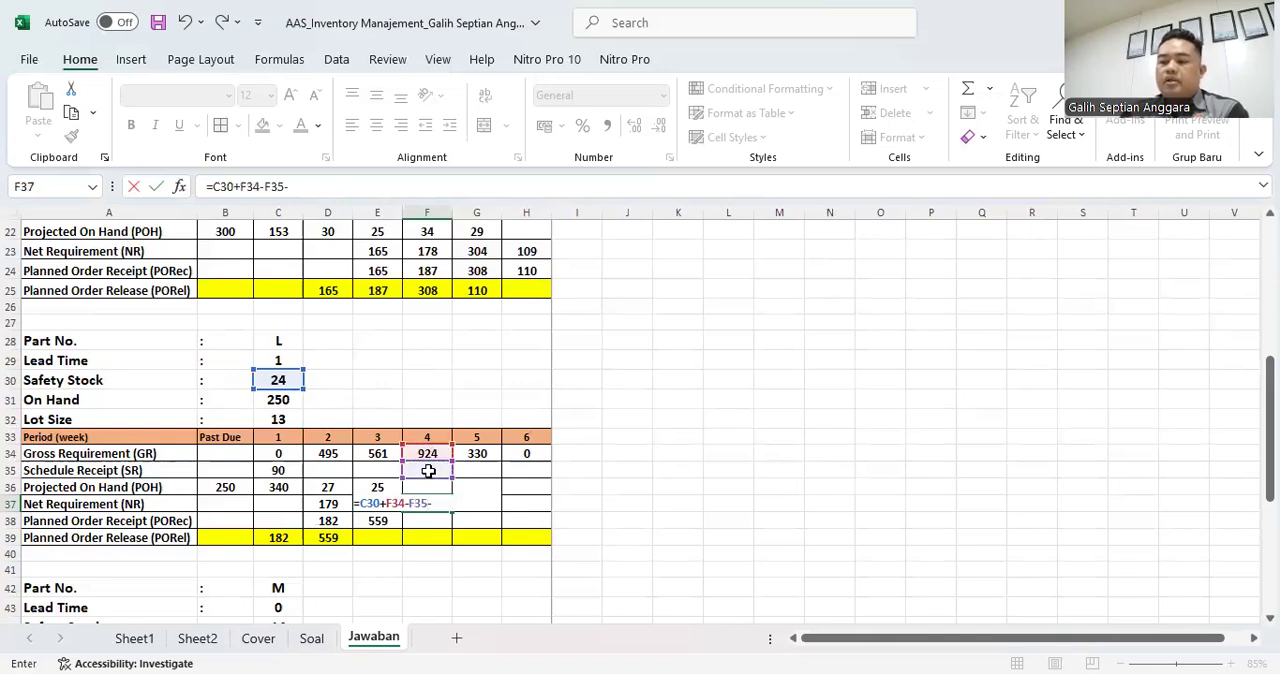
left_click(378, 485)
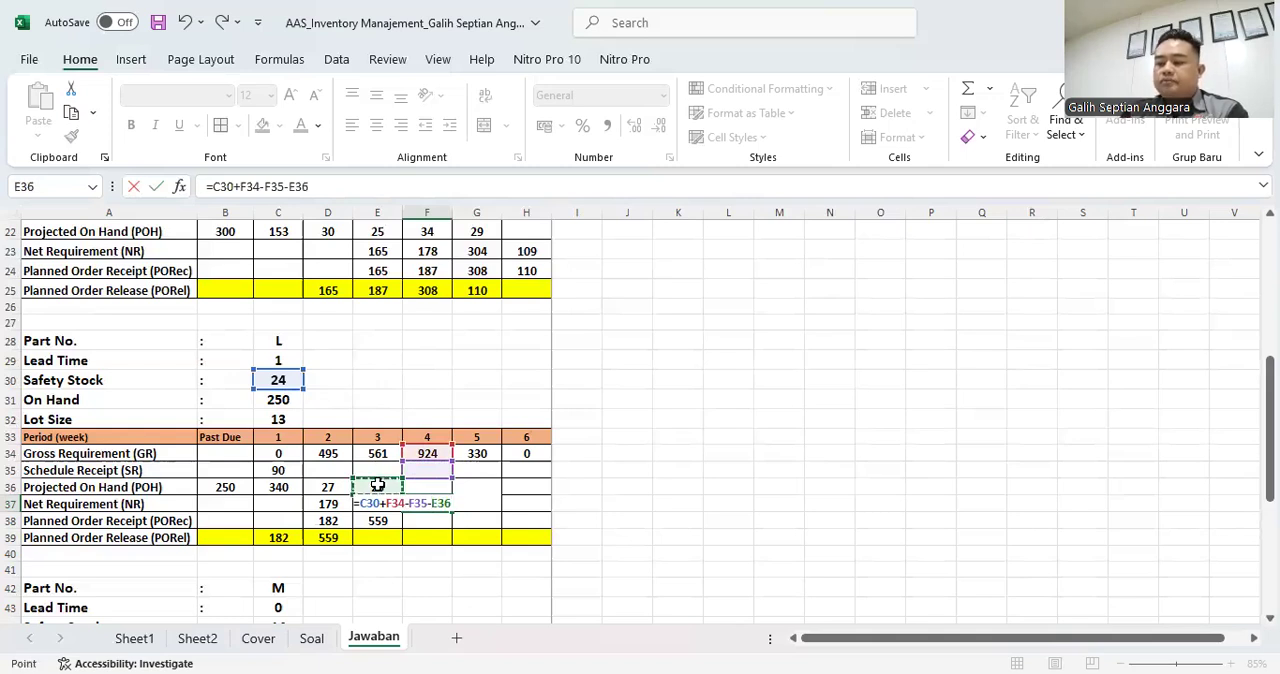
key("Return")
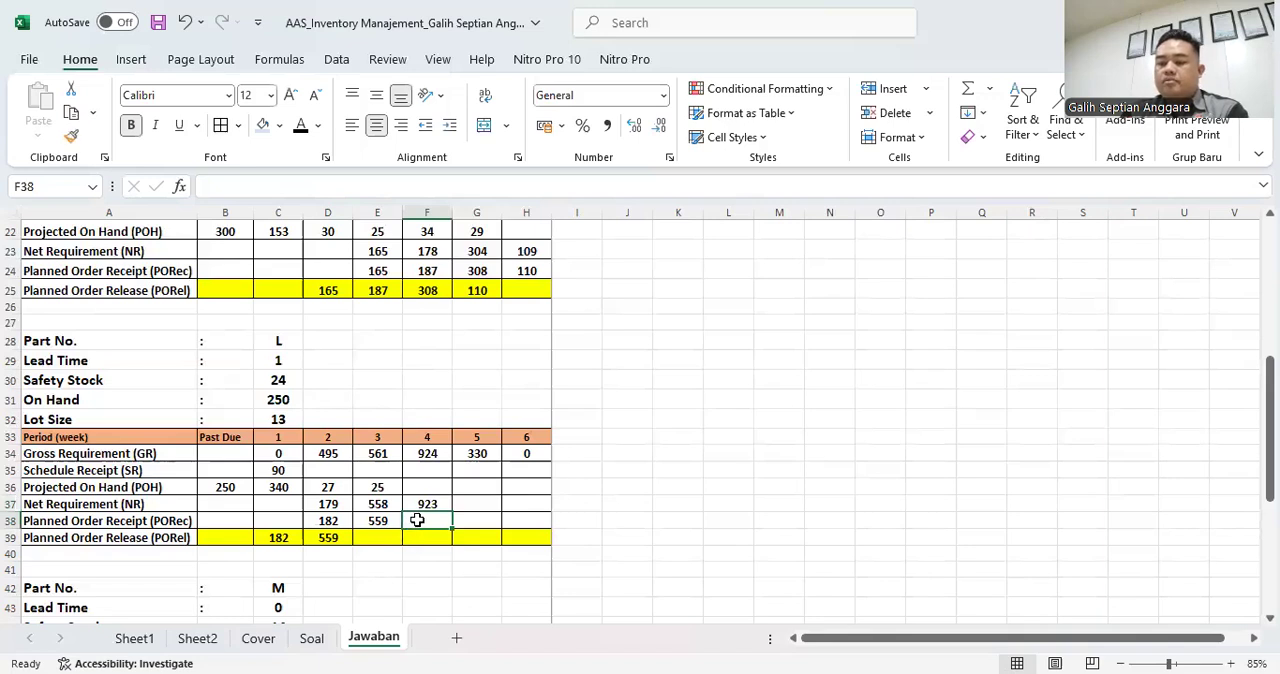
- Calculate part L's week 4 Planned Order Receipt in F38 with =71*C32
type("=")
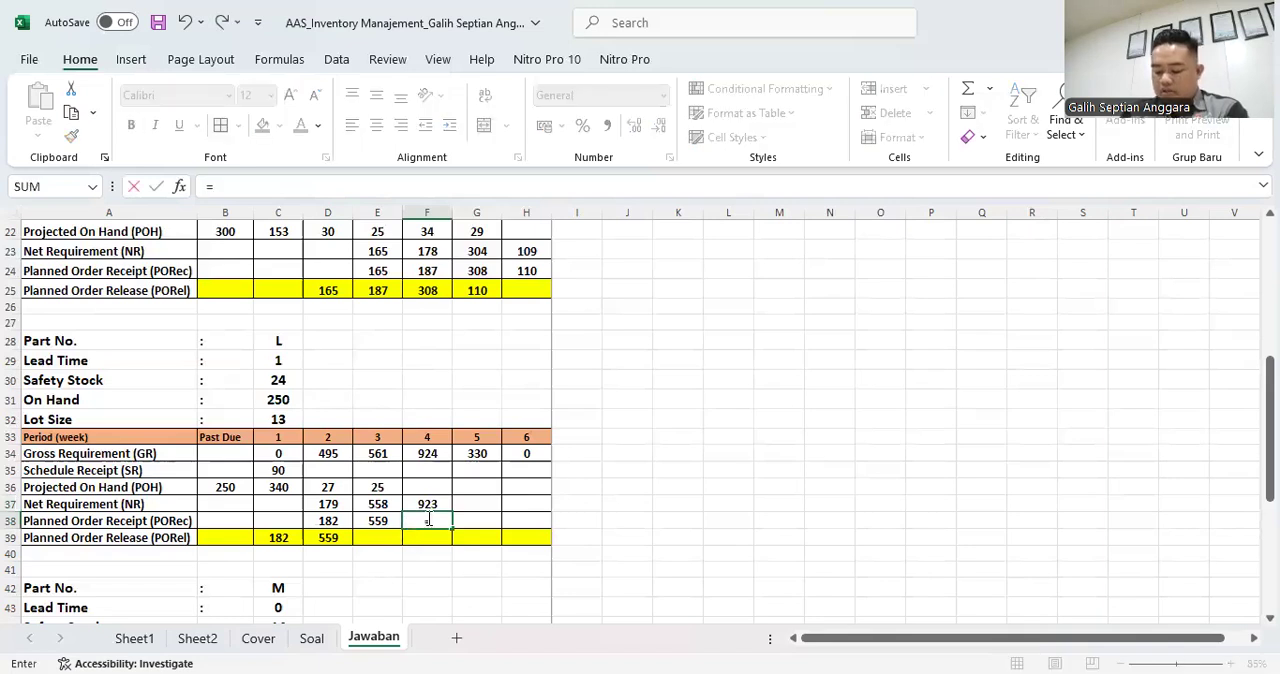
type("71*")
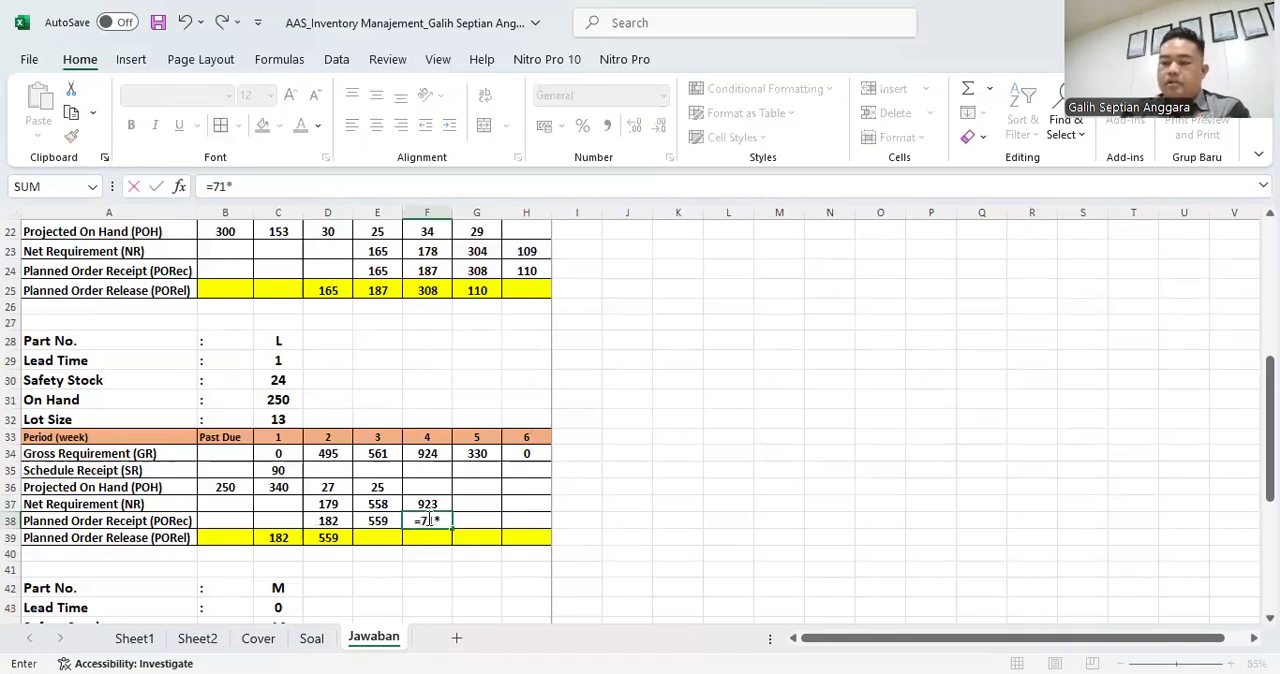
left_click(279, 418)
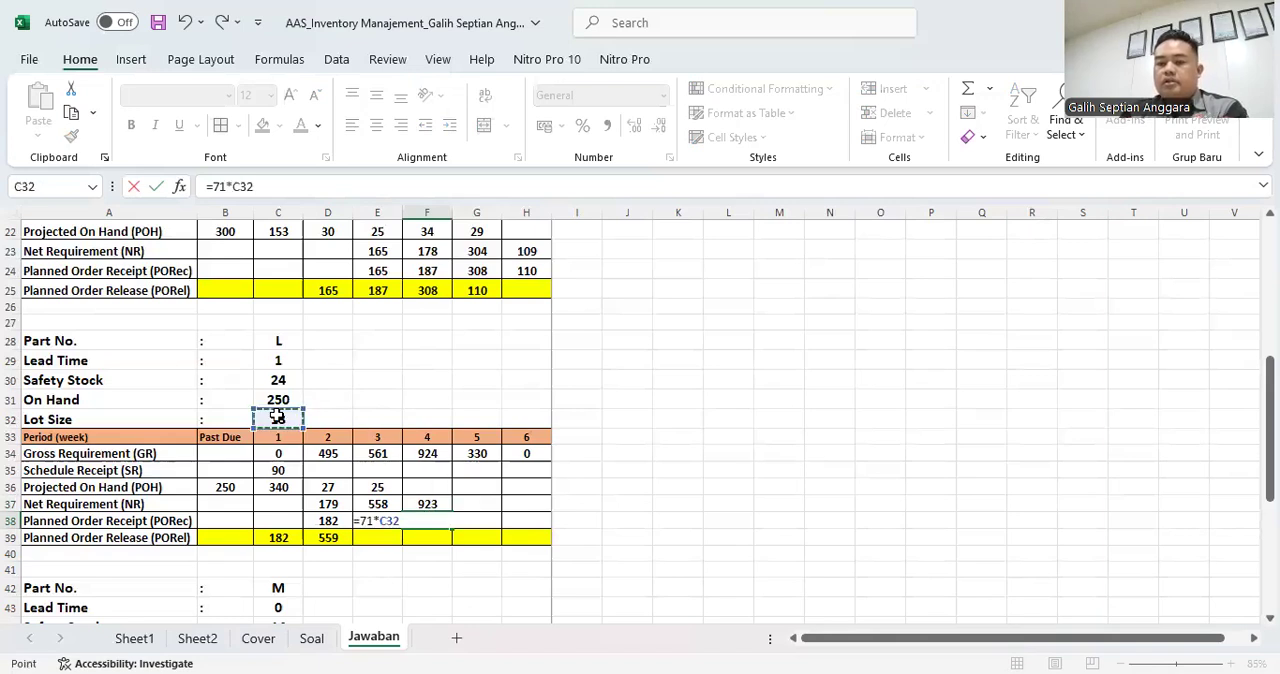
key("Return")
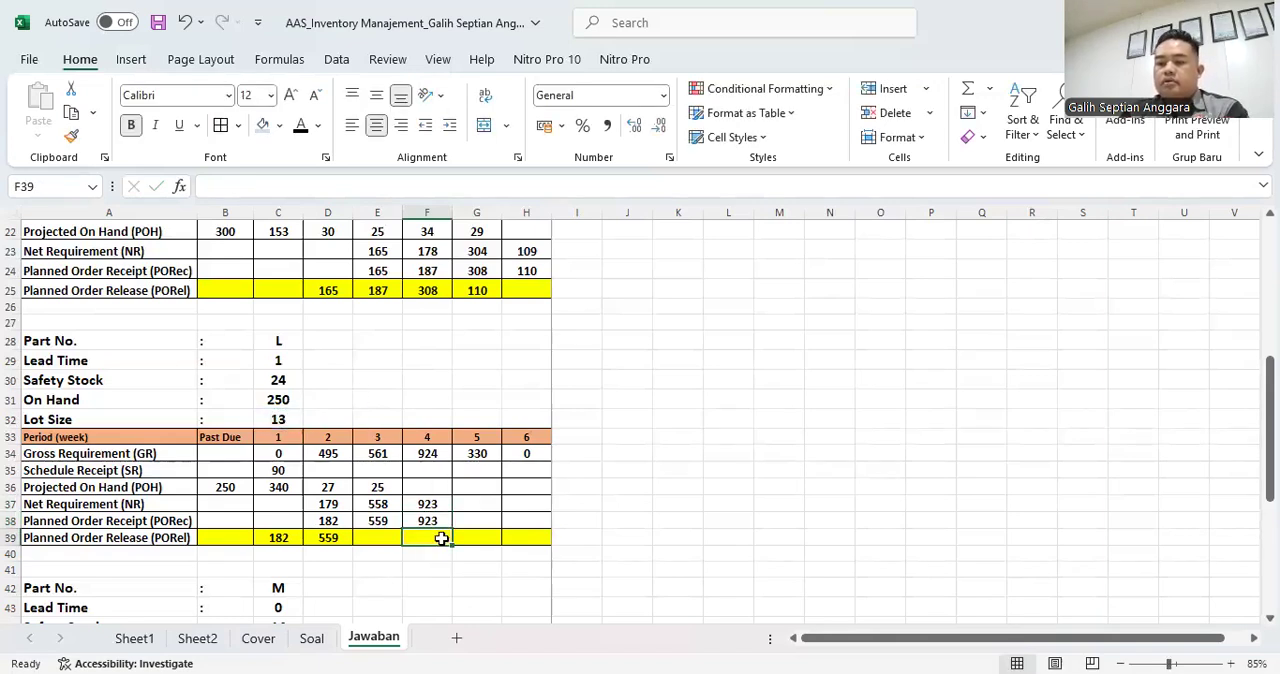
- Link part L's week 3 Planned Order Release in E39 to the week 4 receipt with =F38
left_click(377, 538)
type("=")
left_click(437, 521)
key("Return")
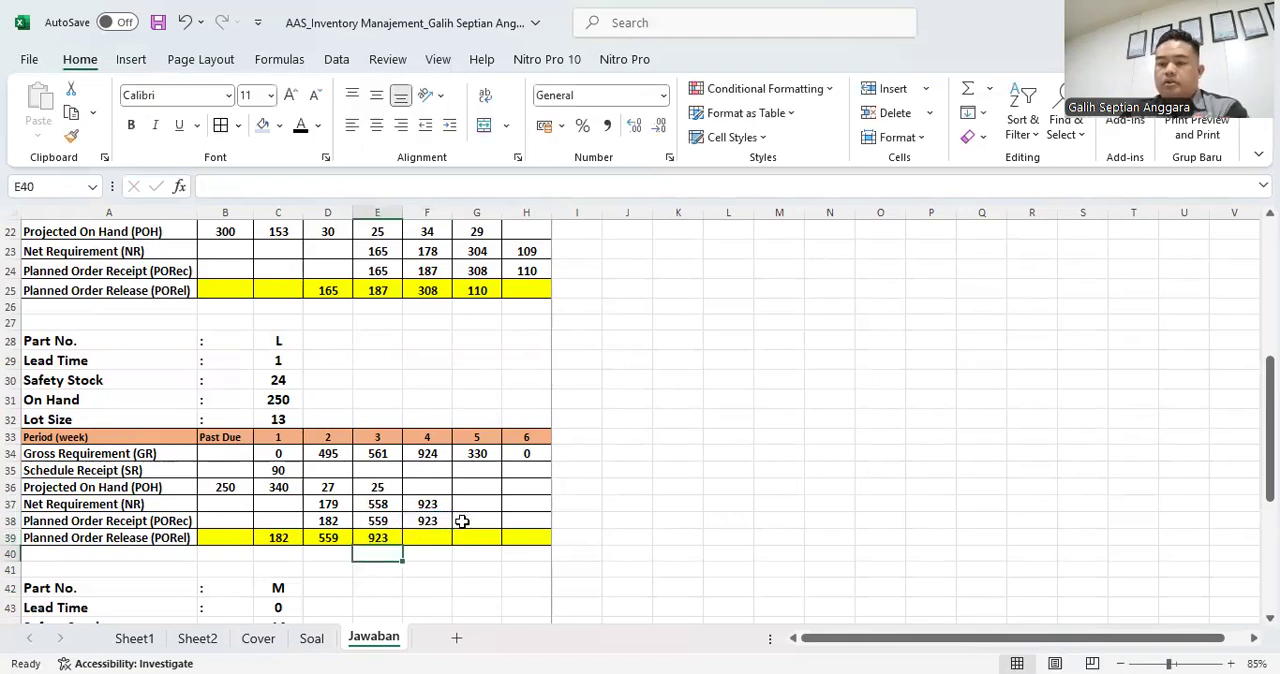
- Calculate part L's week 4 Projected On Hand in F36 with =E36+F38-F34
left_click(434, 487)
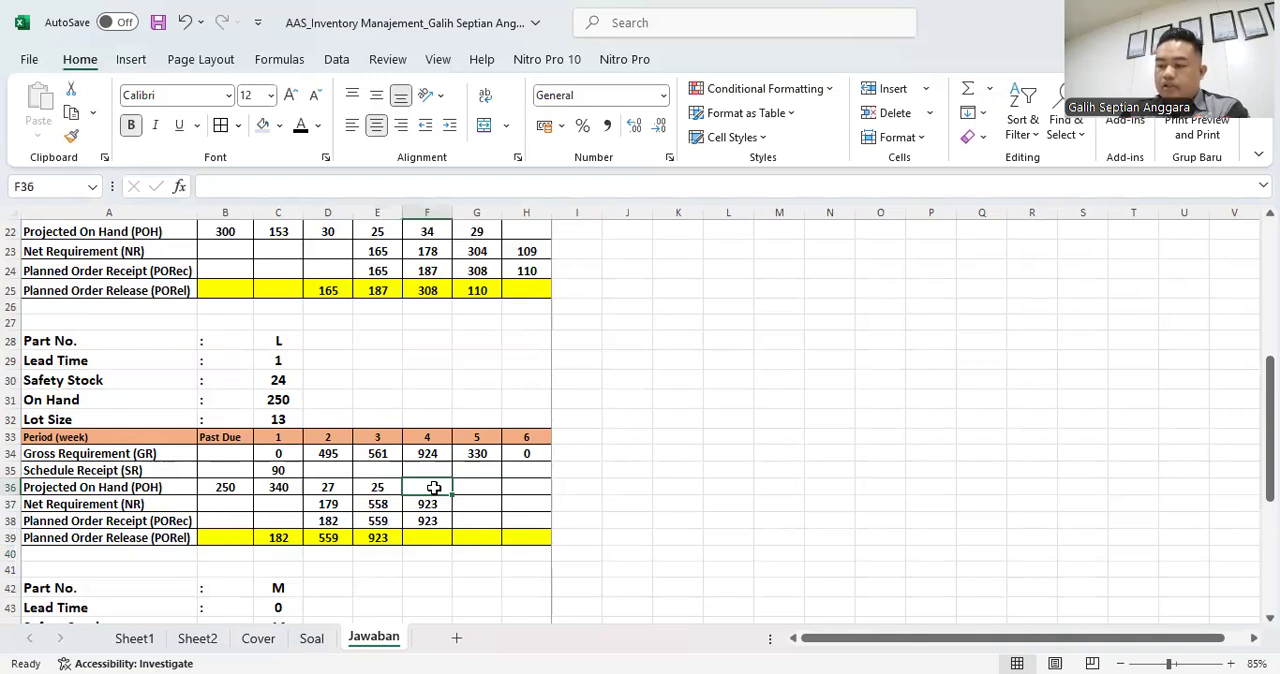
type("=")
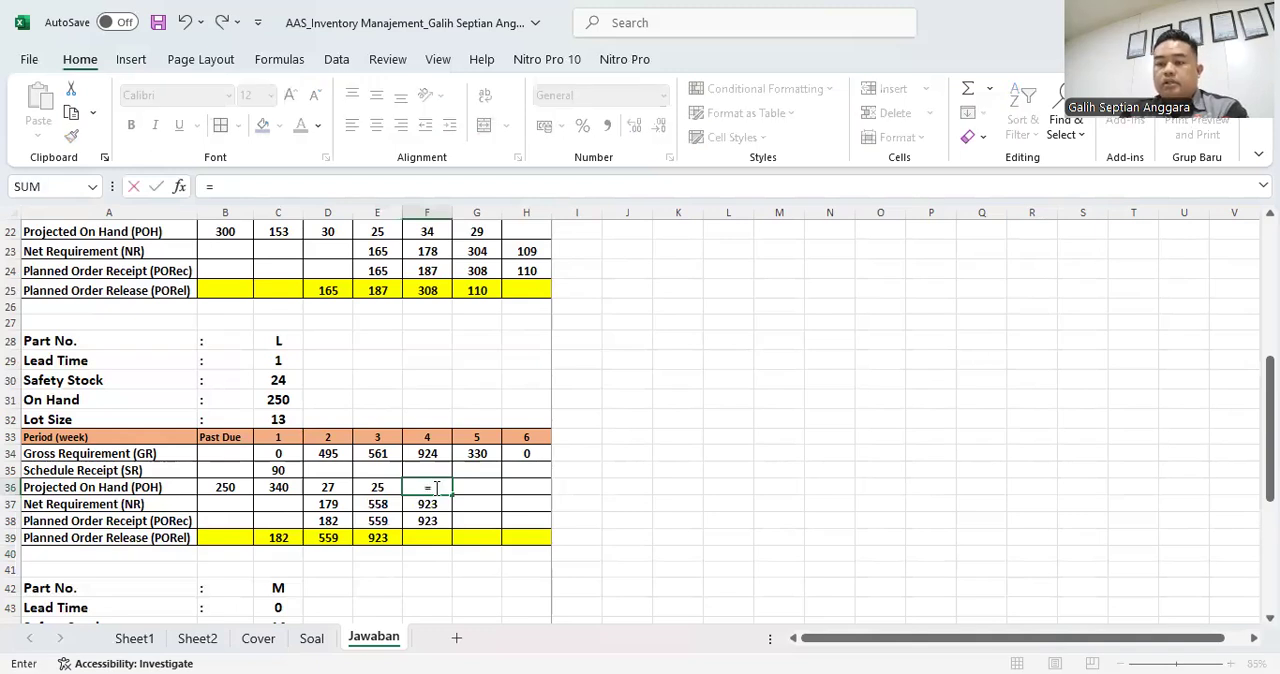
left_click(381, 487)
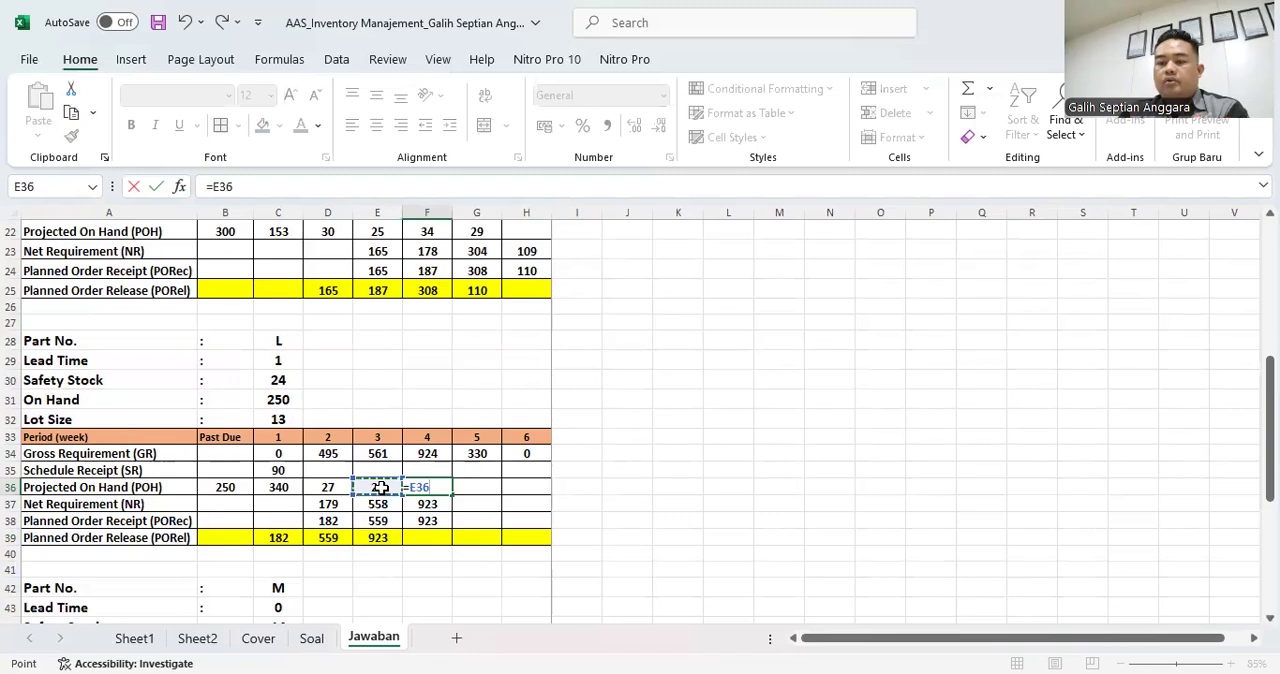
type("+")
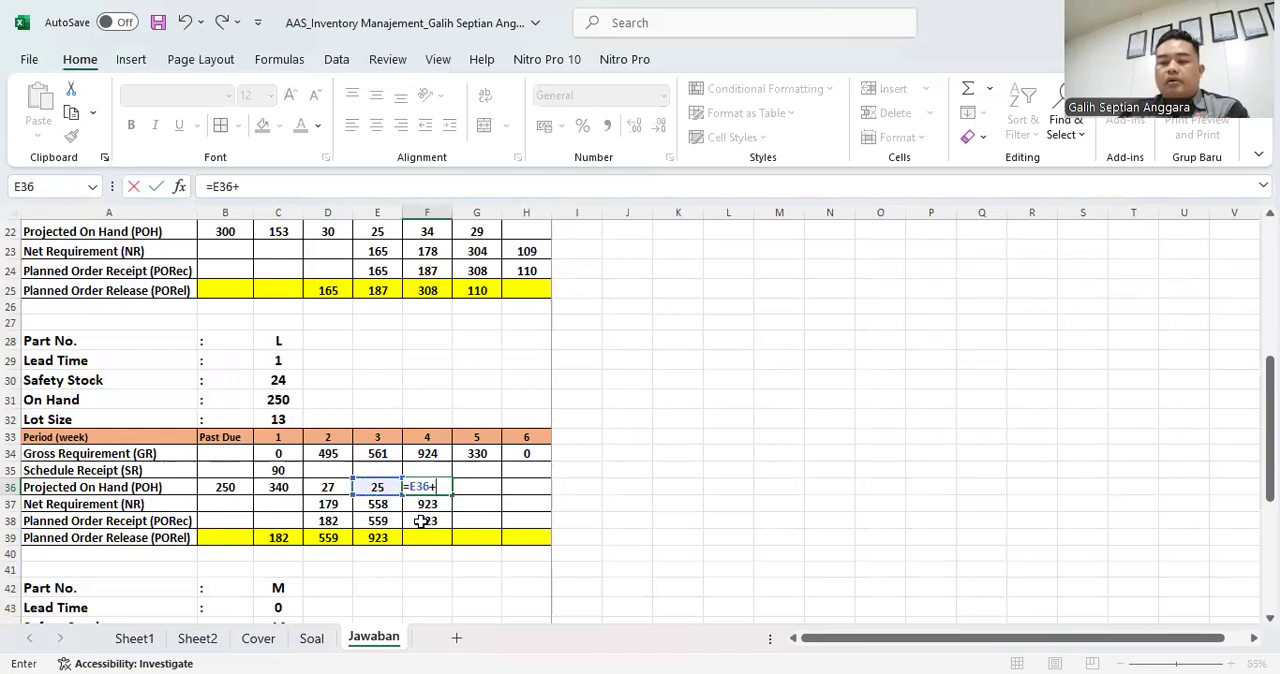
left_click(421, 521)
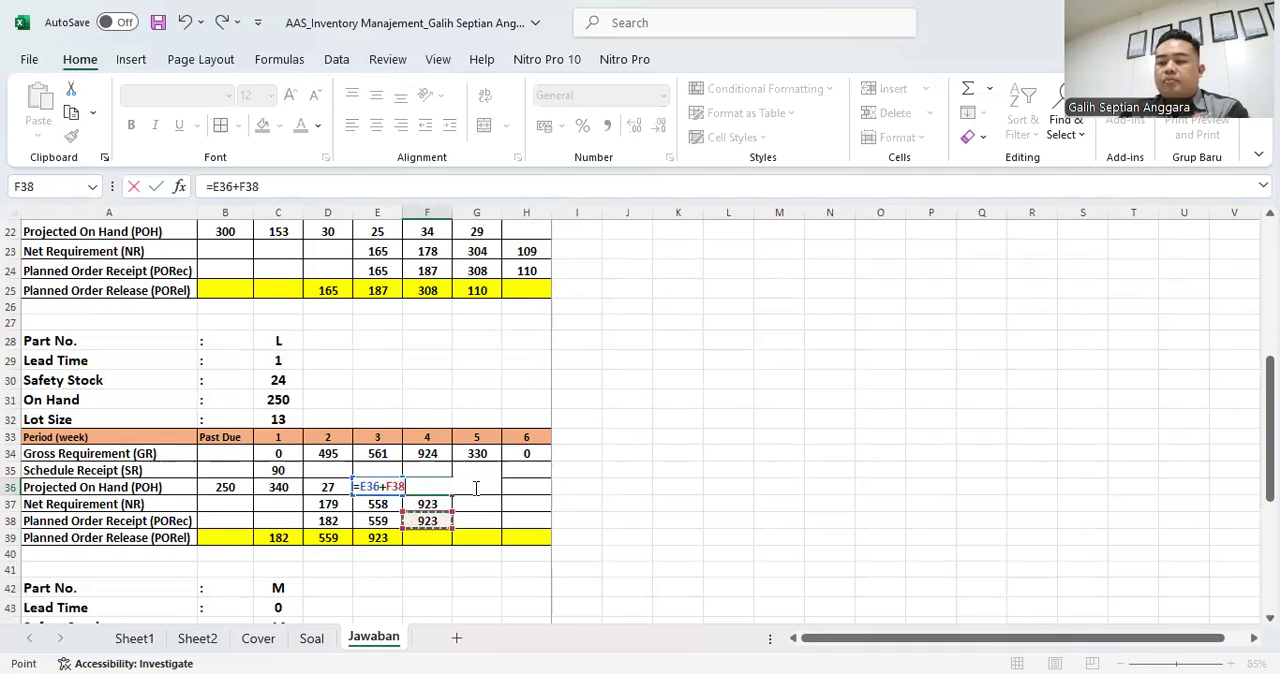
type("-")
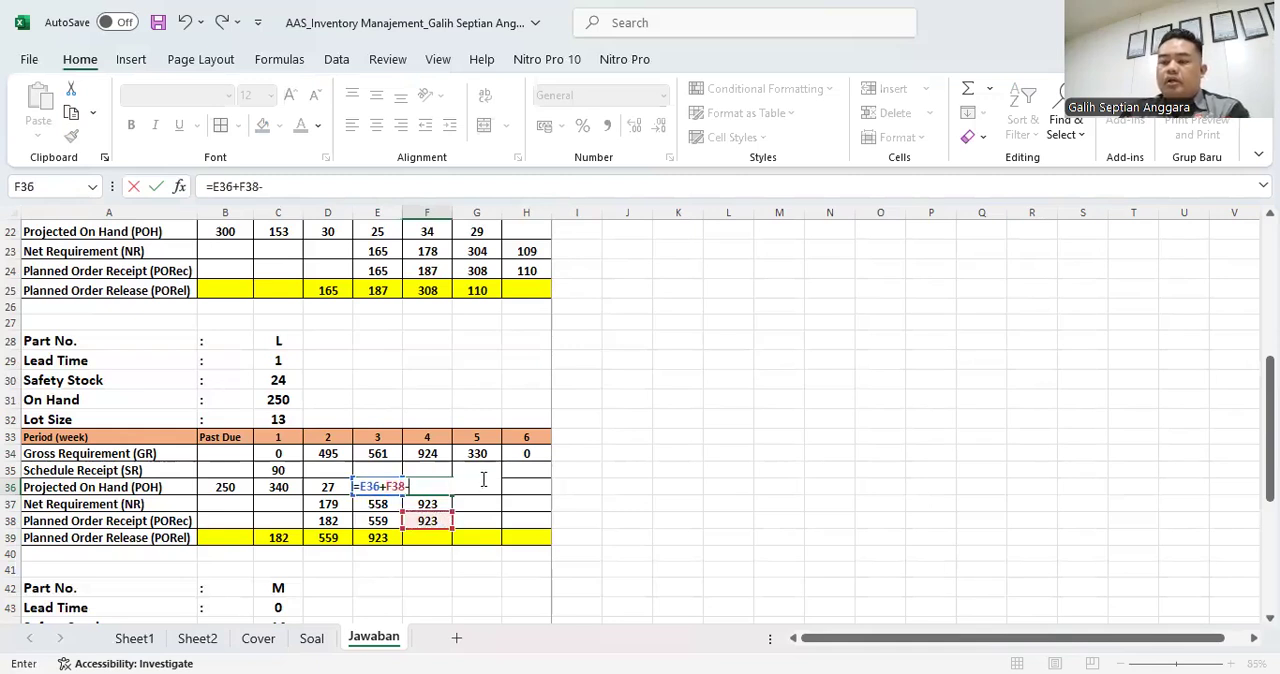
left_click(428, 453)
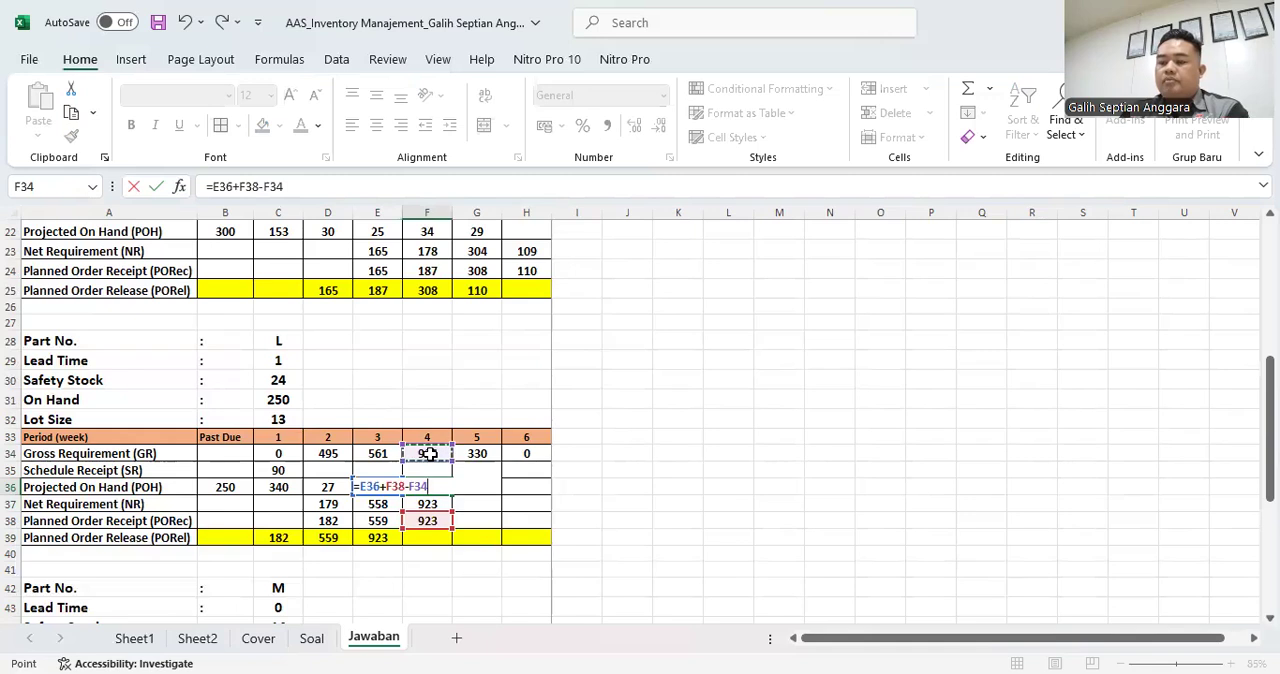
key("Return")
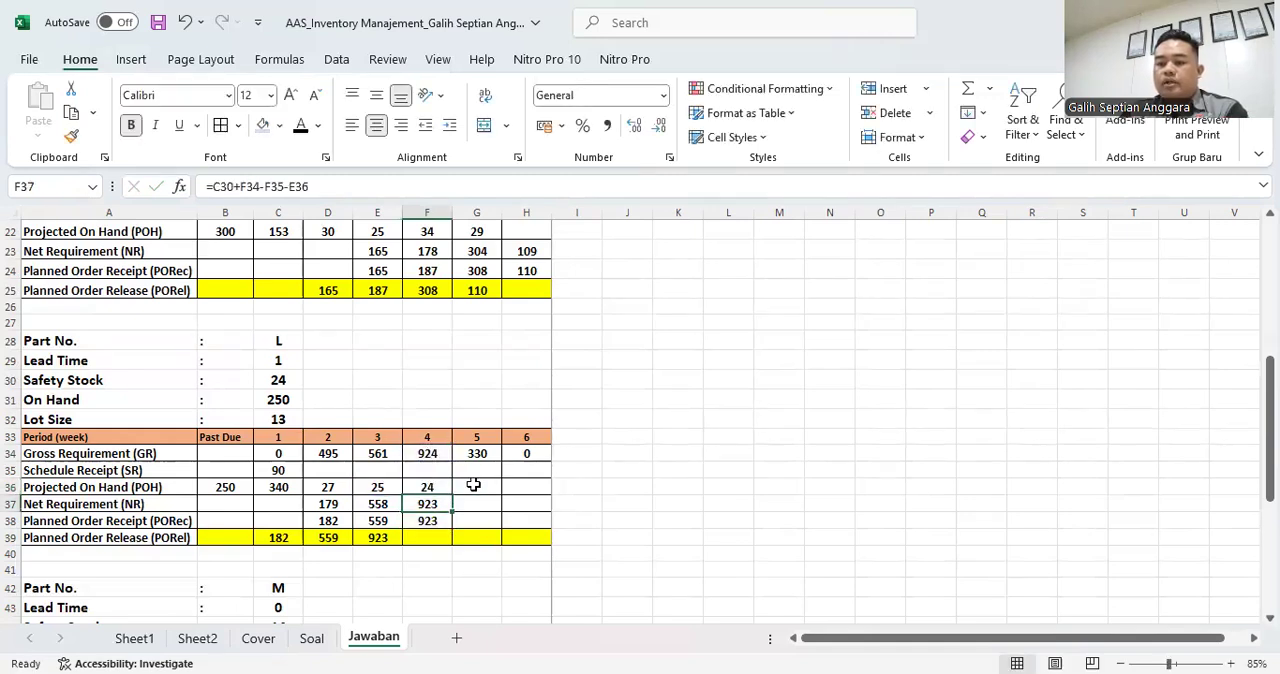
- Calculate part L's week 5 Net Requirement in G37 with =C30+G34-G35-F36
left_click(473, 484)
left_click(471, 501)
type("=")
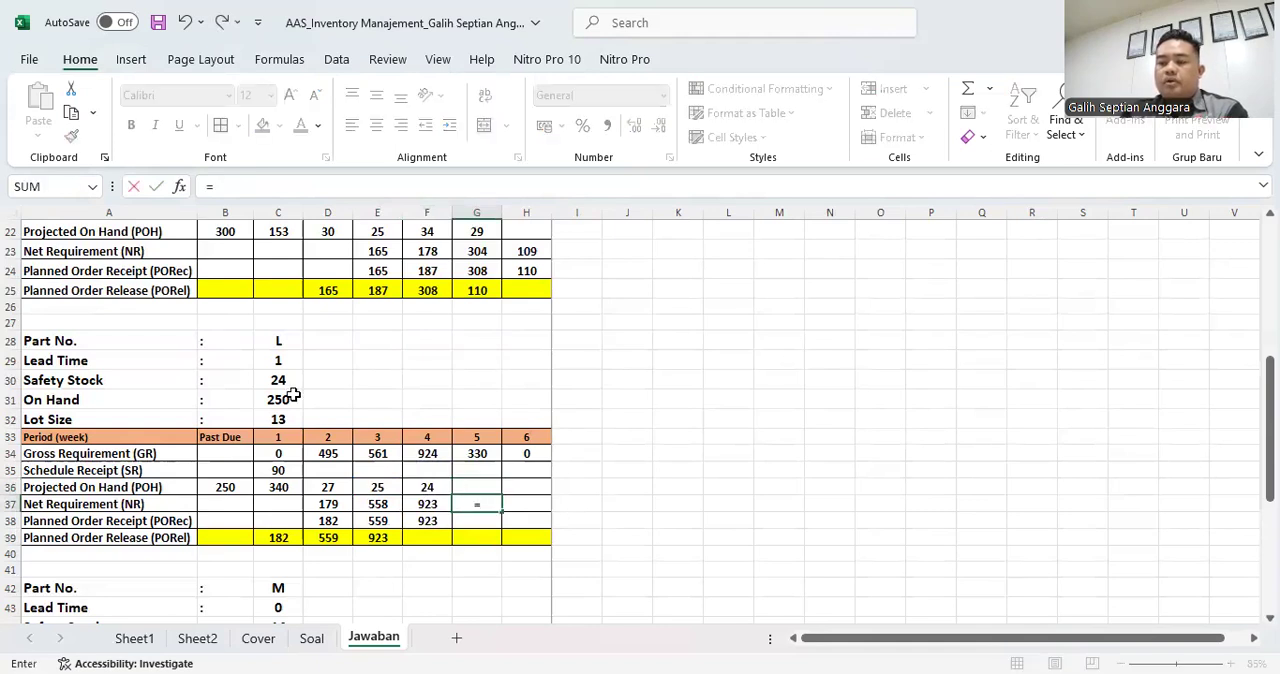
left_click(273, 383)
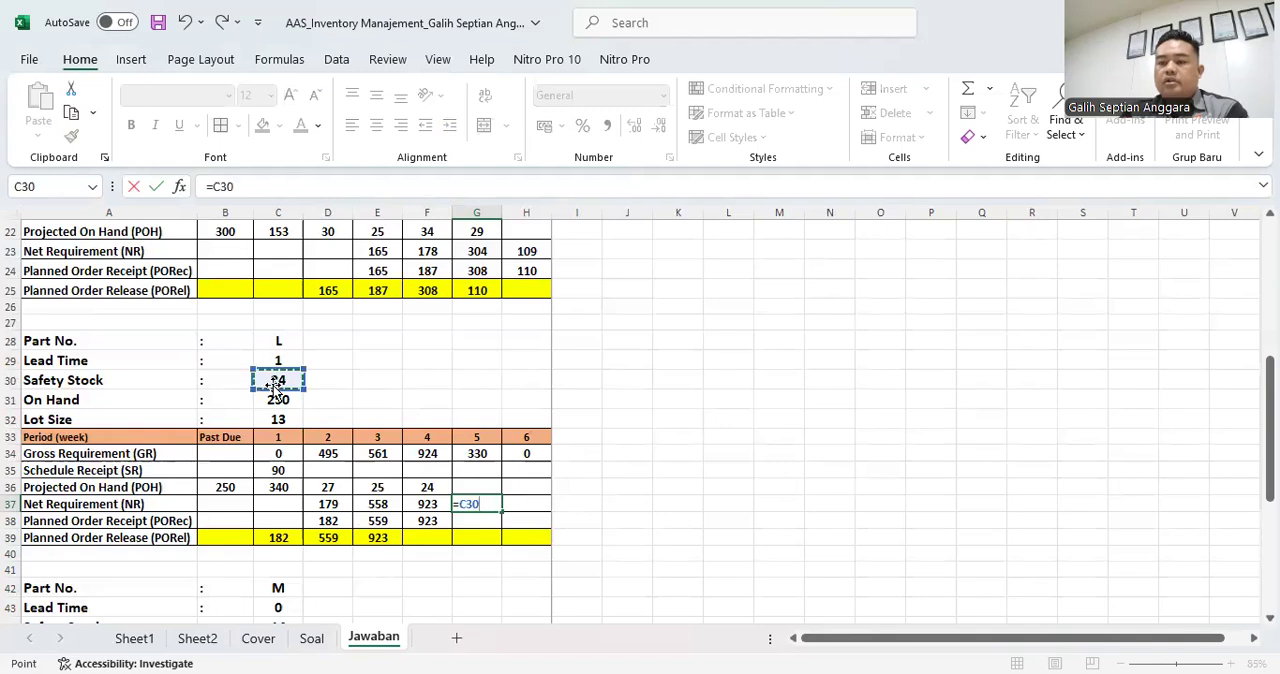
type("+")
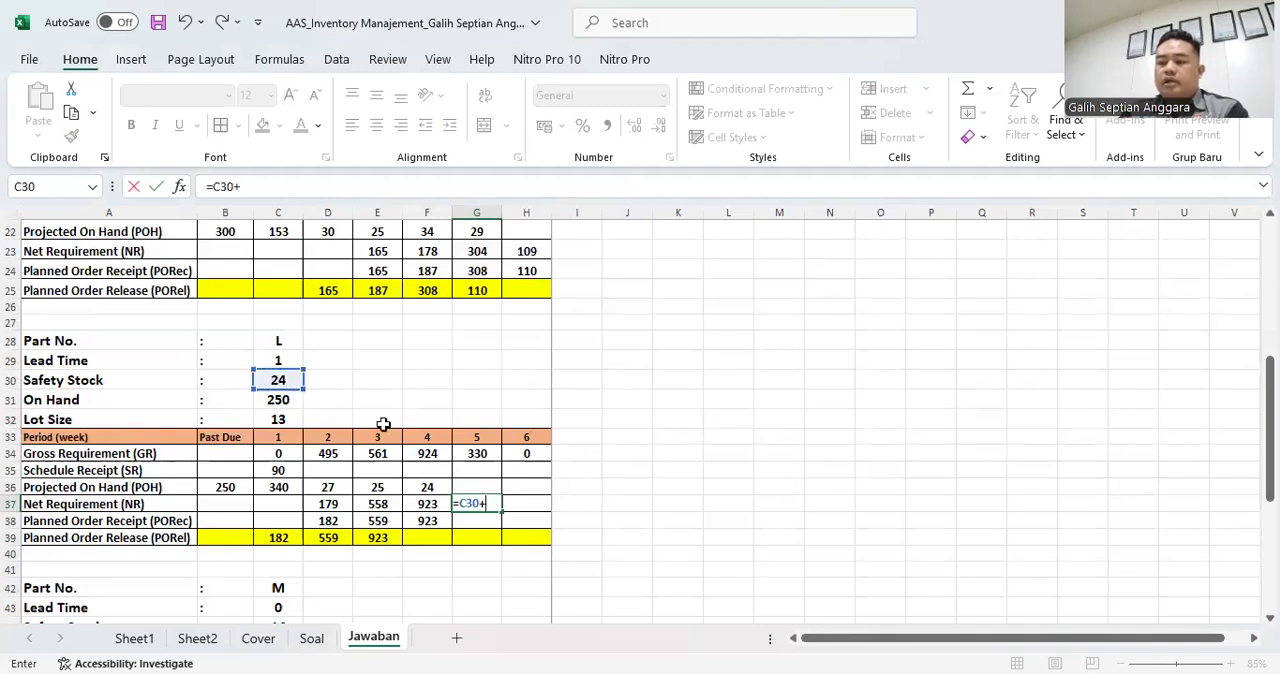
left_click(478, 453)
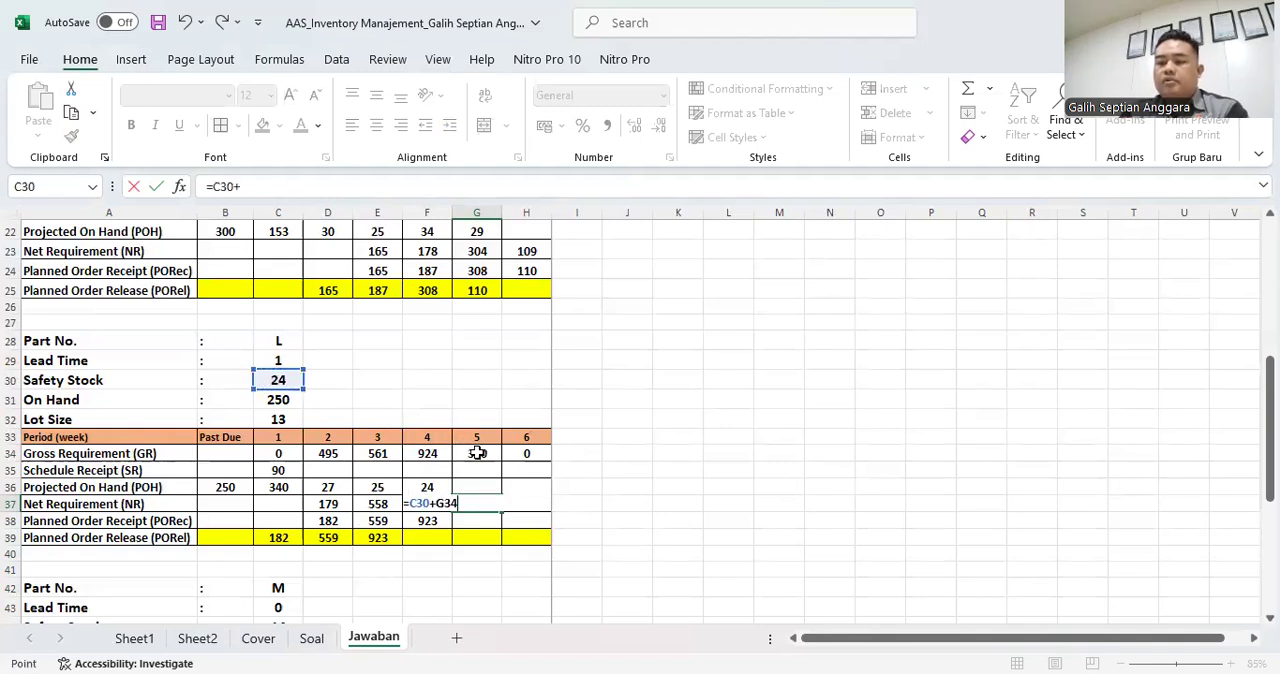
type("-")
left_click(487, 469)
type("-")
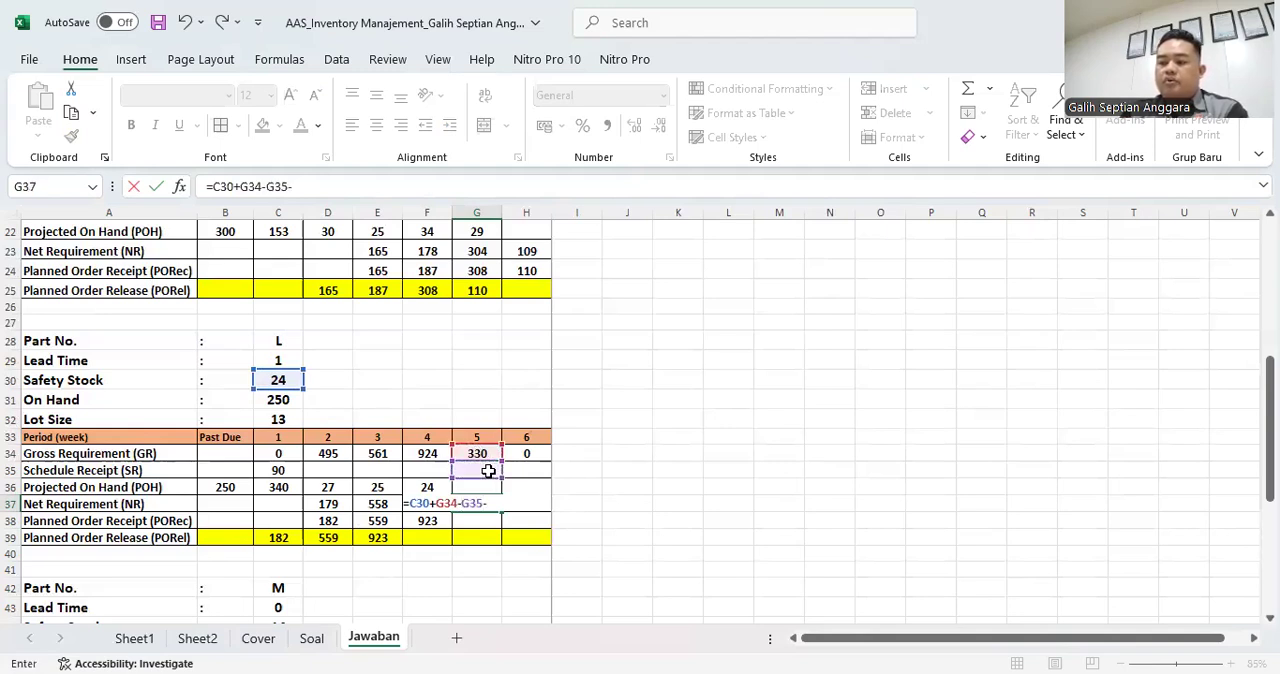
left_click(439, 487)
key("Return")
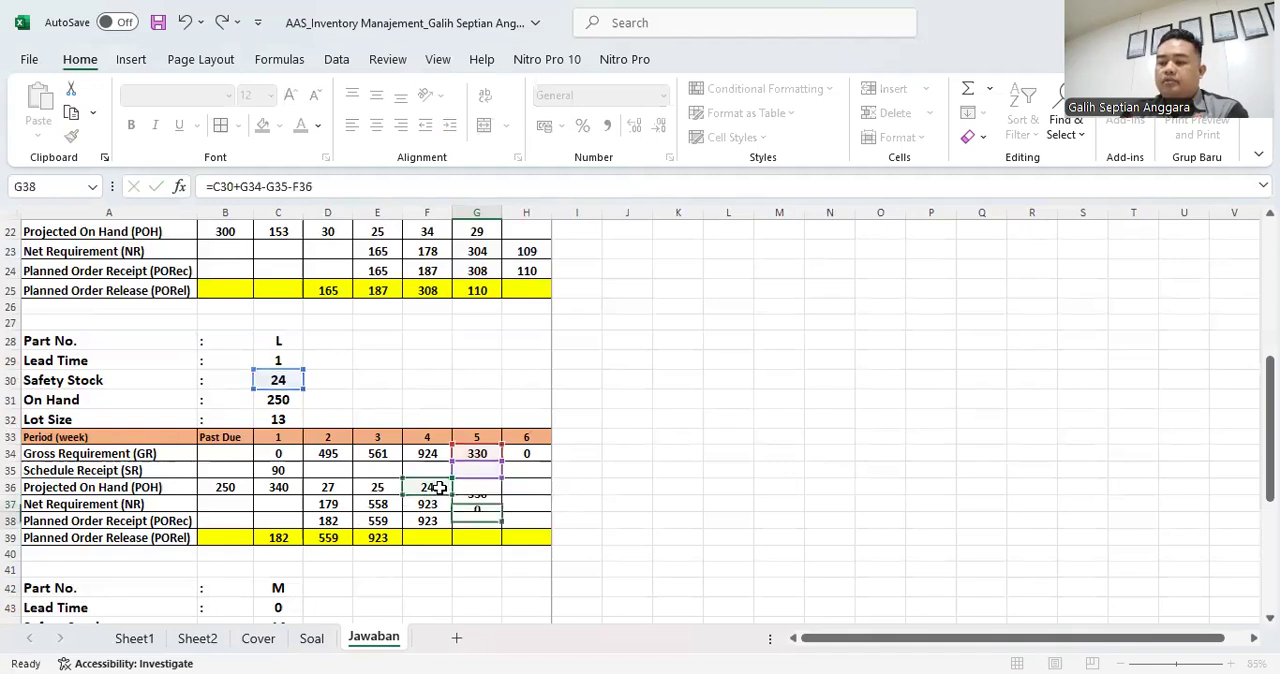
- Calculate part L's week 5 Planned Order Receipt in G38 with =26*C32
left_click(482, 504)
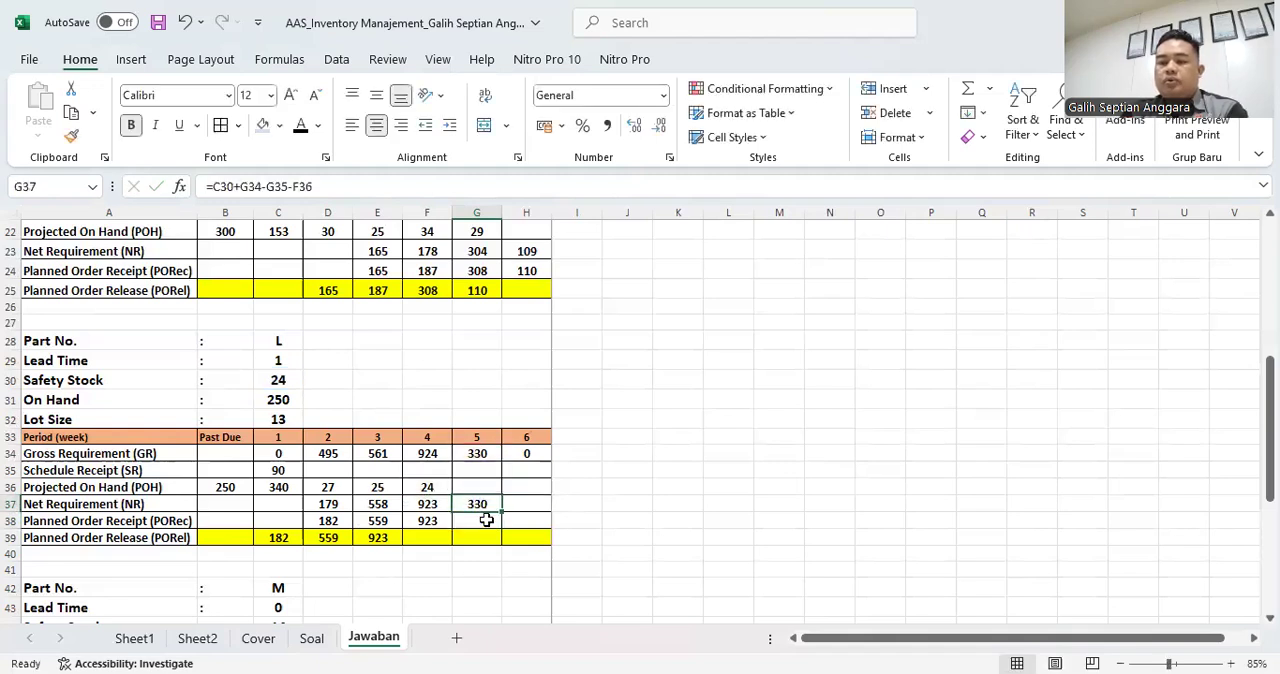
left_click(486, 520)
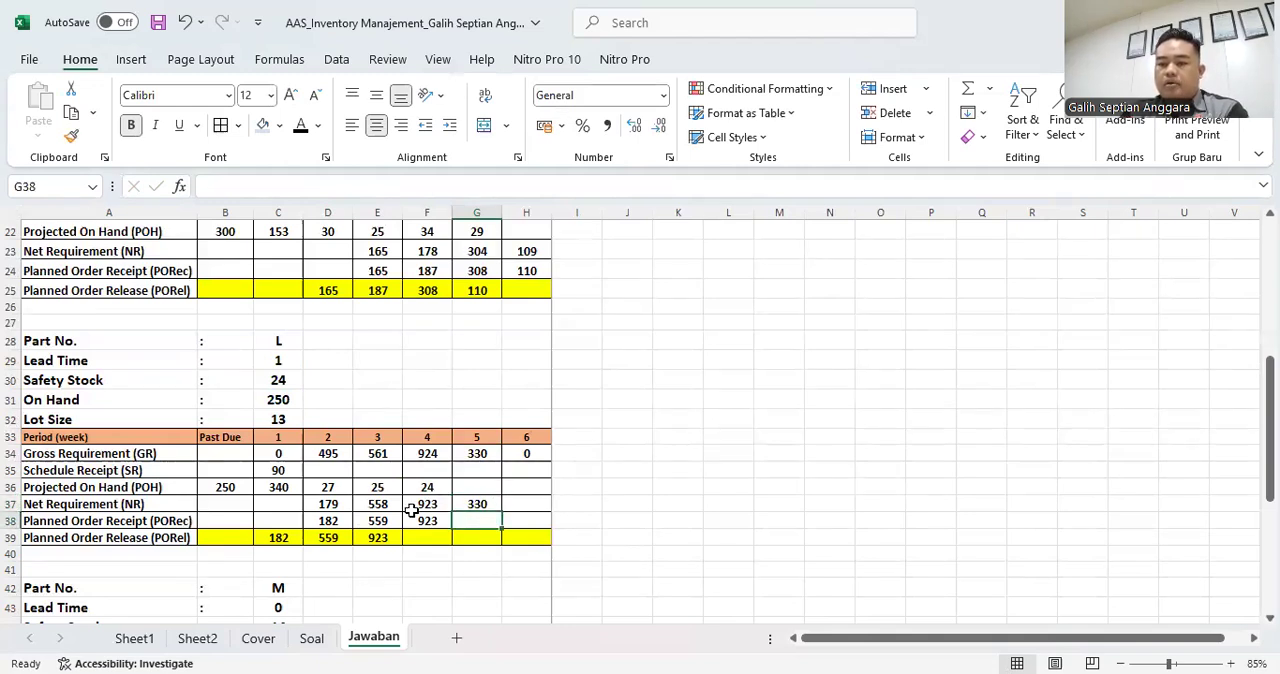
type("=")
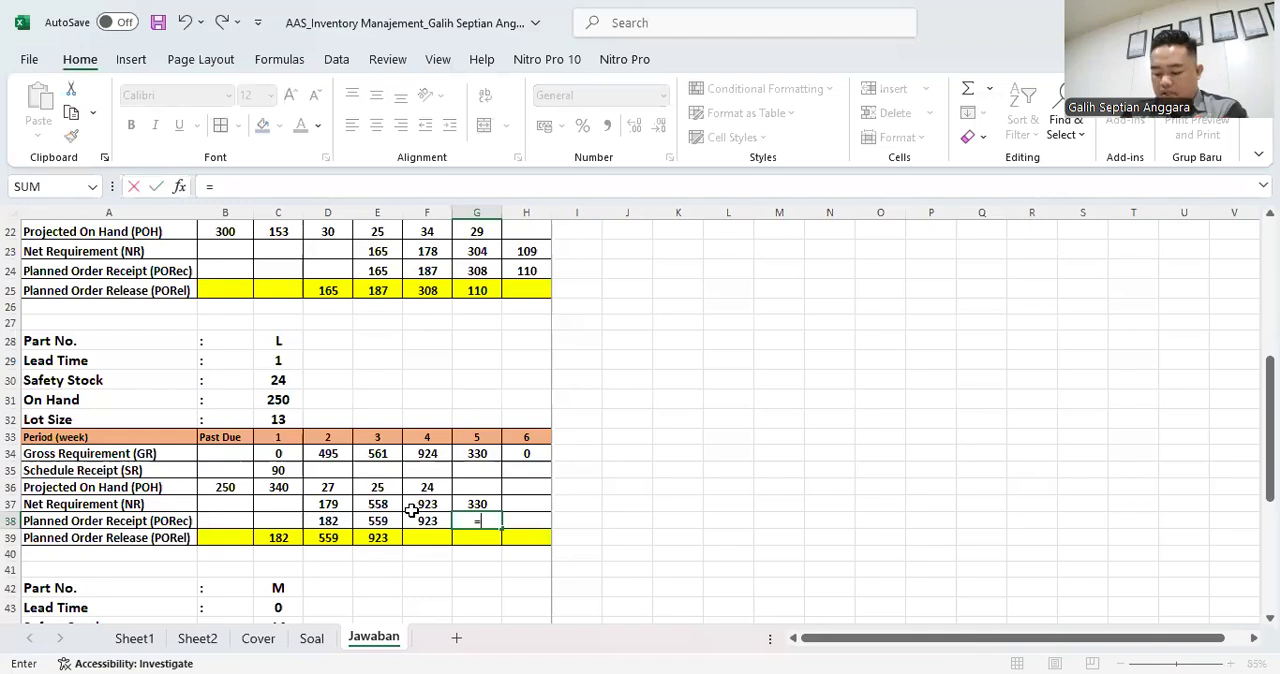
type("26*")
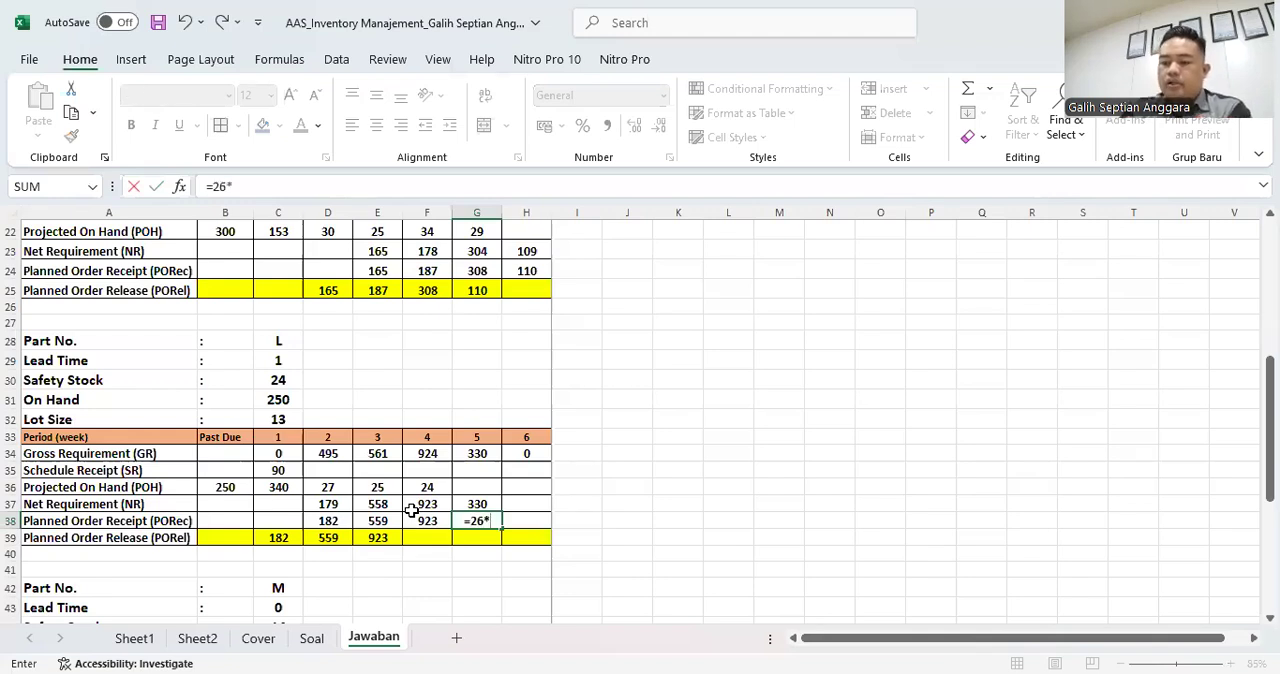
left_click(277, 420)
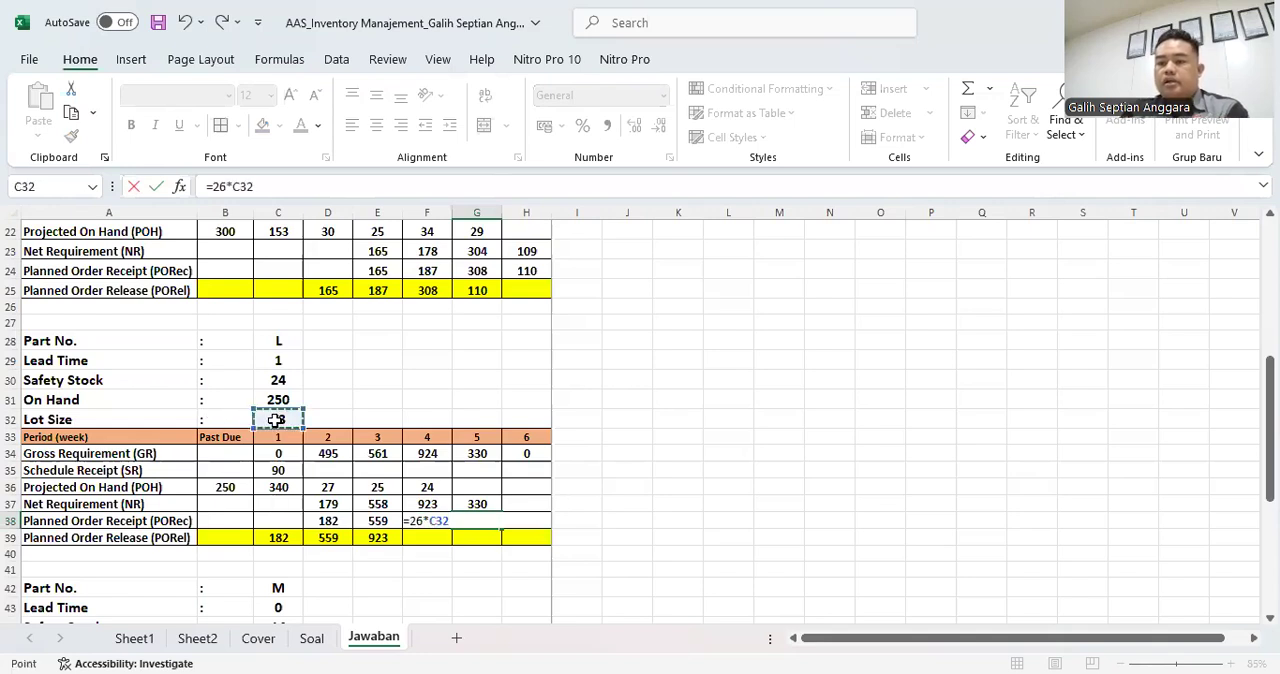
key("Return")
- Link part L's week 4 Planned Order Release in F39 to the week 5 receipt with =G38
left_click(436, 537)
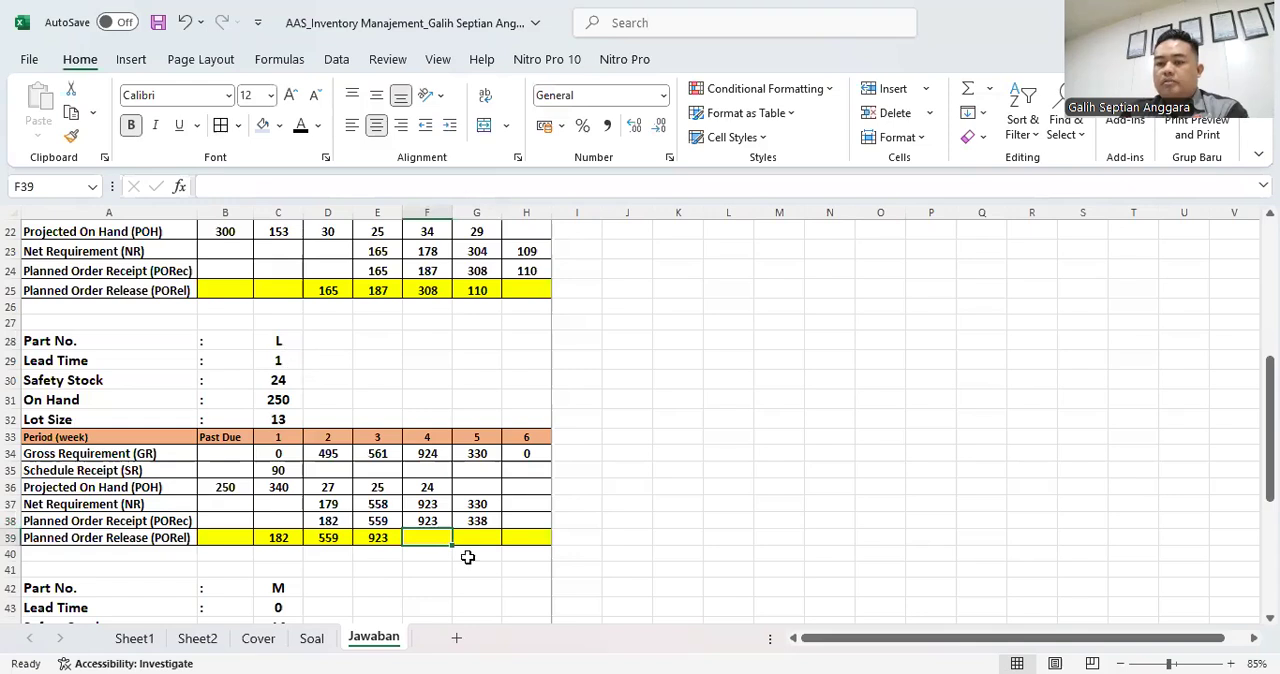
left_click(272, 360)
left_click(431, 537)
type("=")
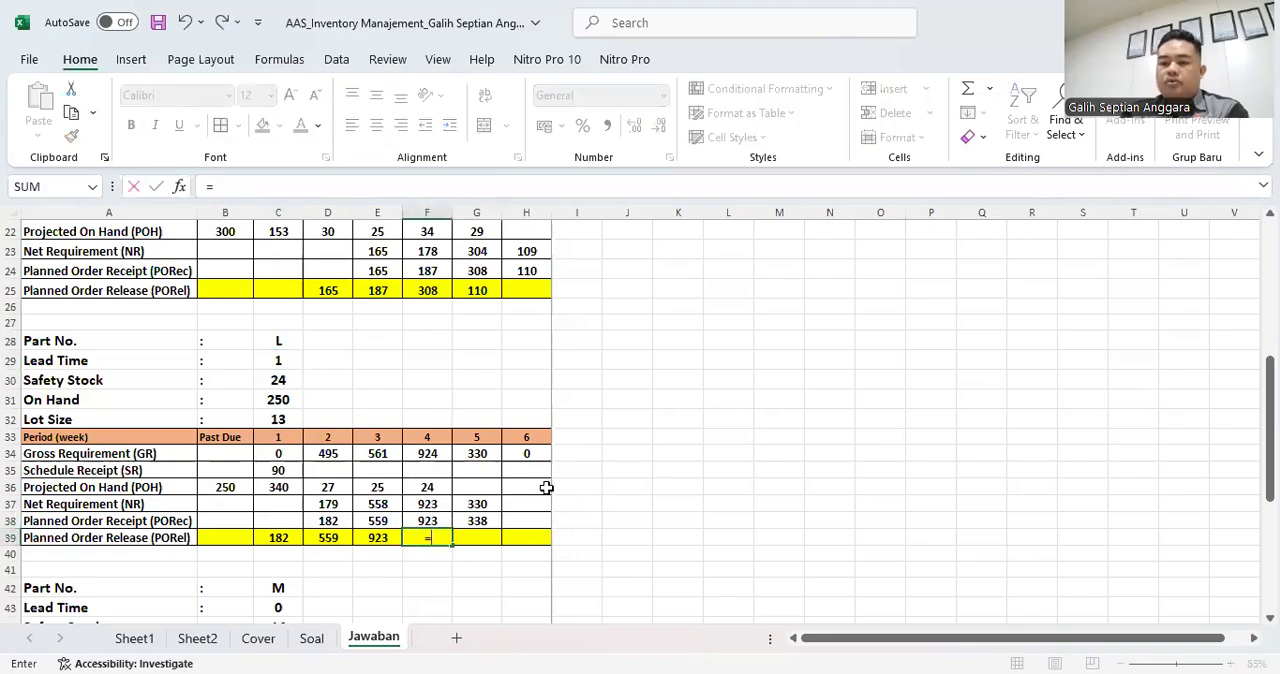
left_click(479, 521)
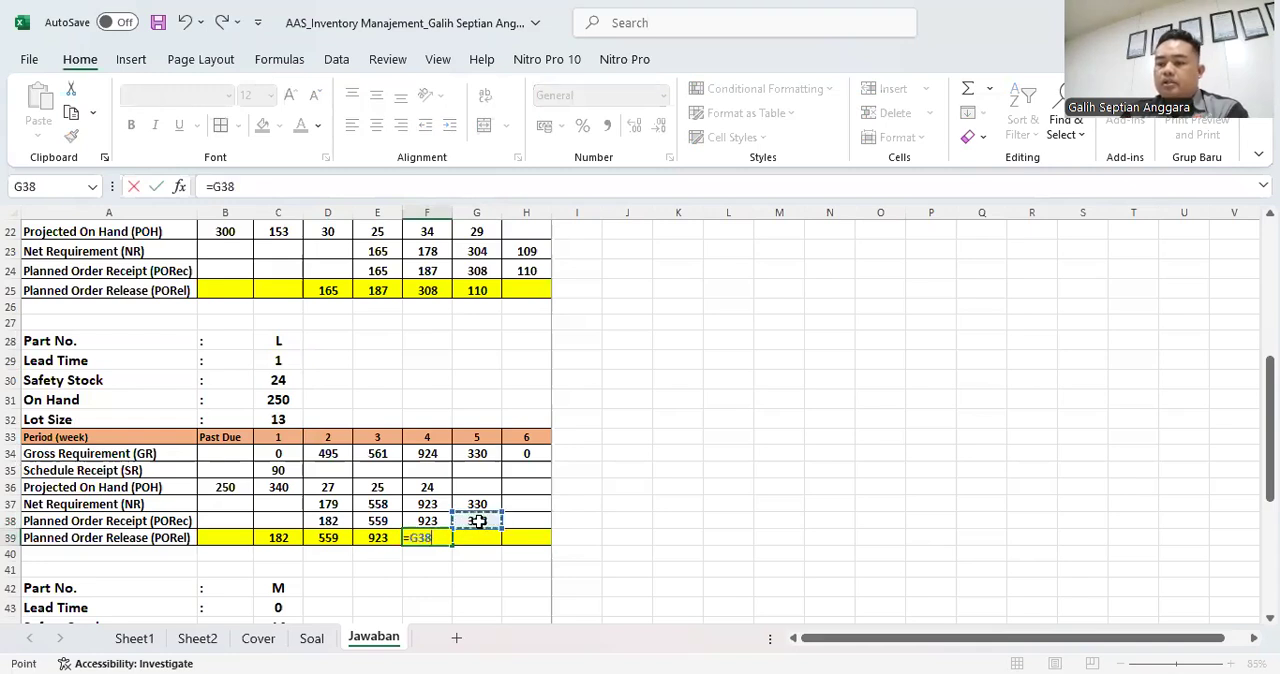
key("Return")
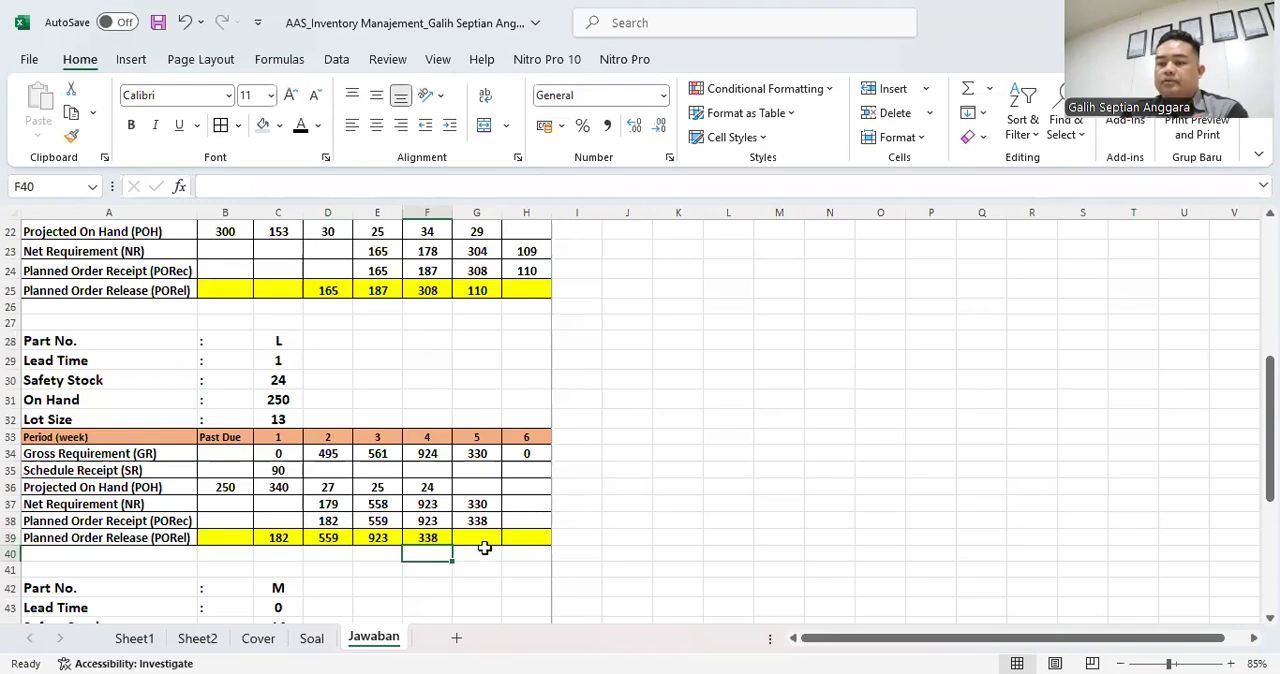
- Calculate part L's week 5 Projected On Hand in G36 with =F36+G38-G34
left_click(479, 489)
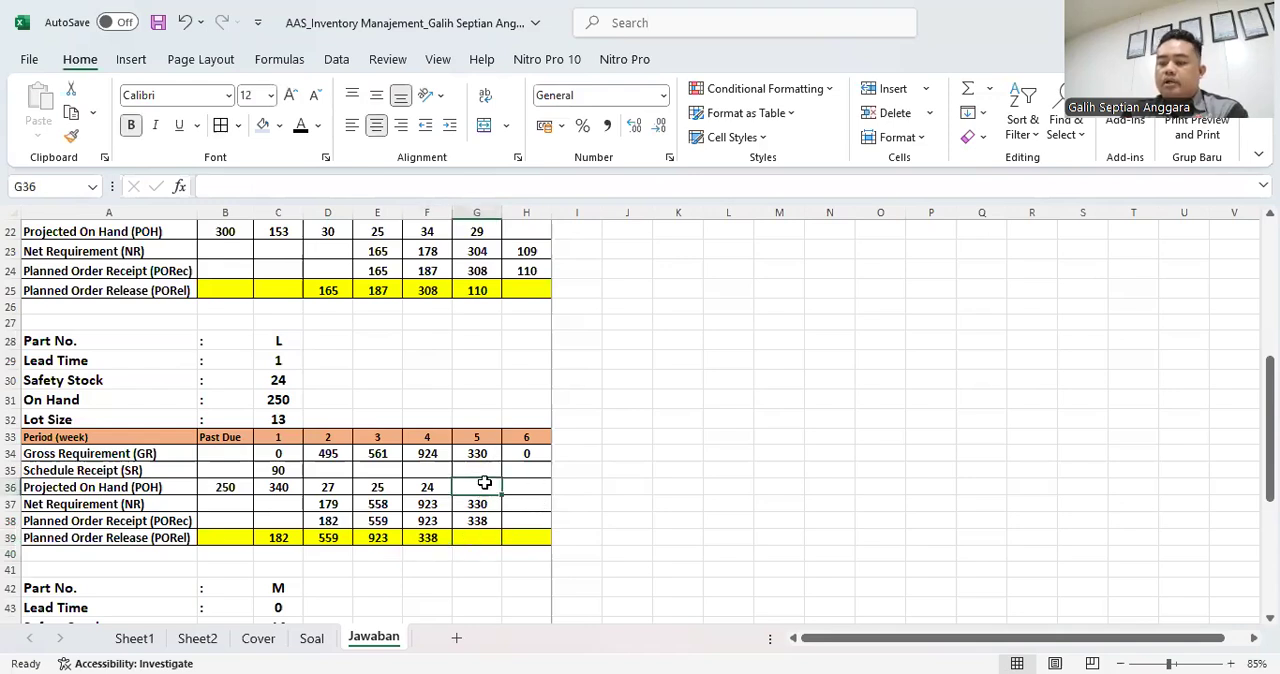
type("=")
key("Left")
type("+")
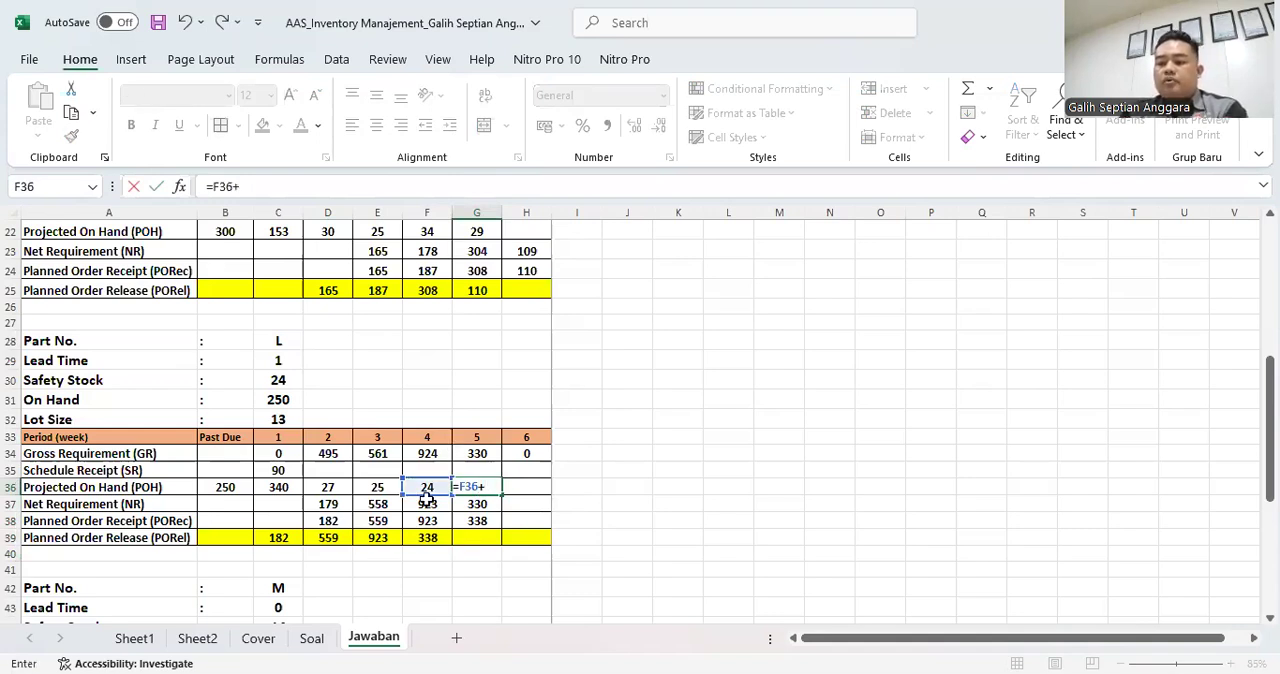
left_click(468, 520)
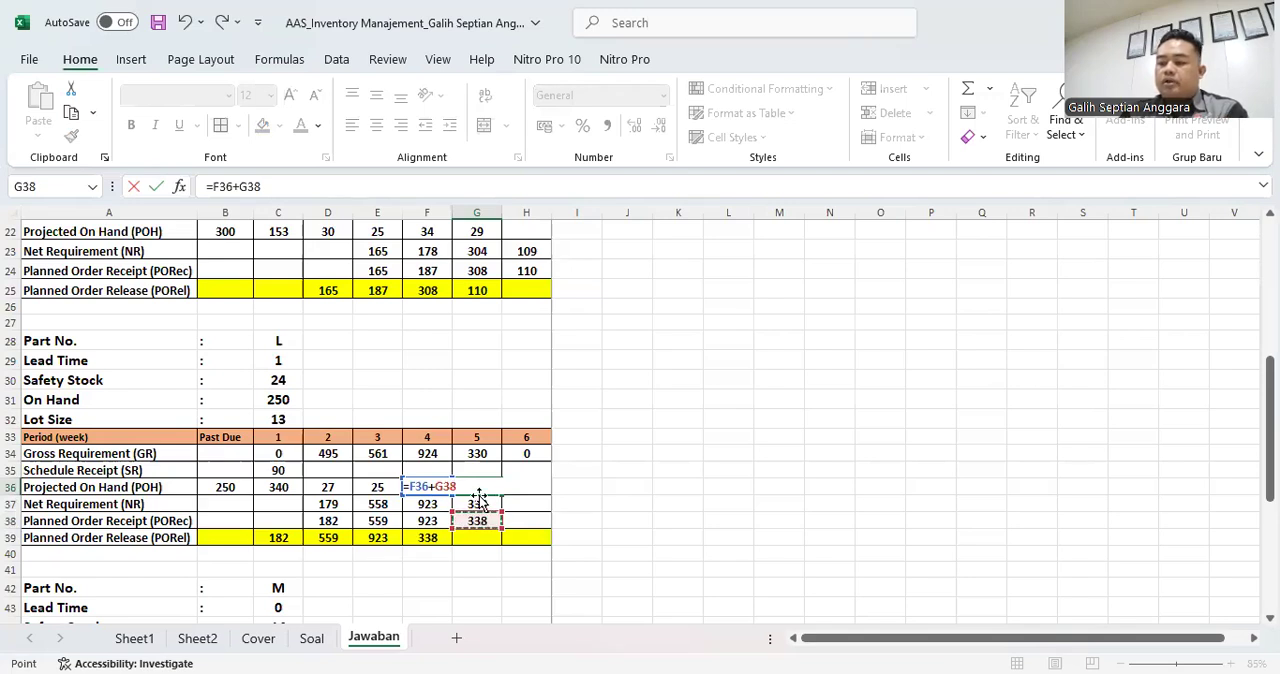
type("-")
left_click(486, 453)
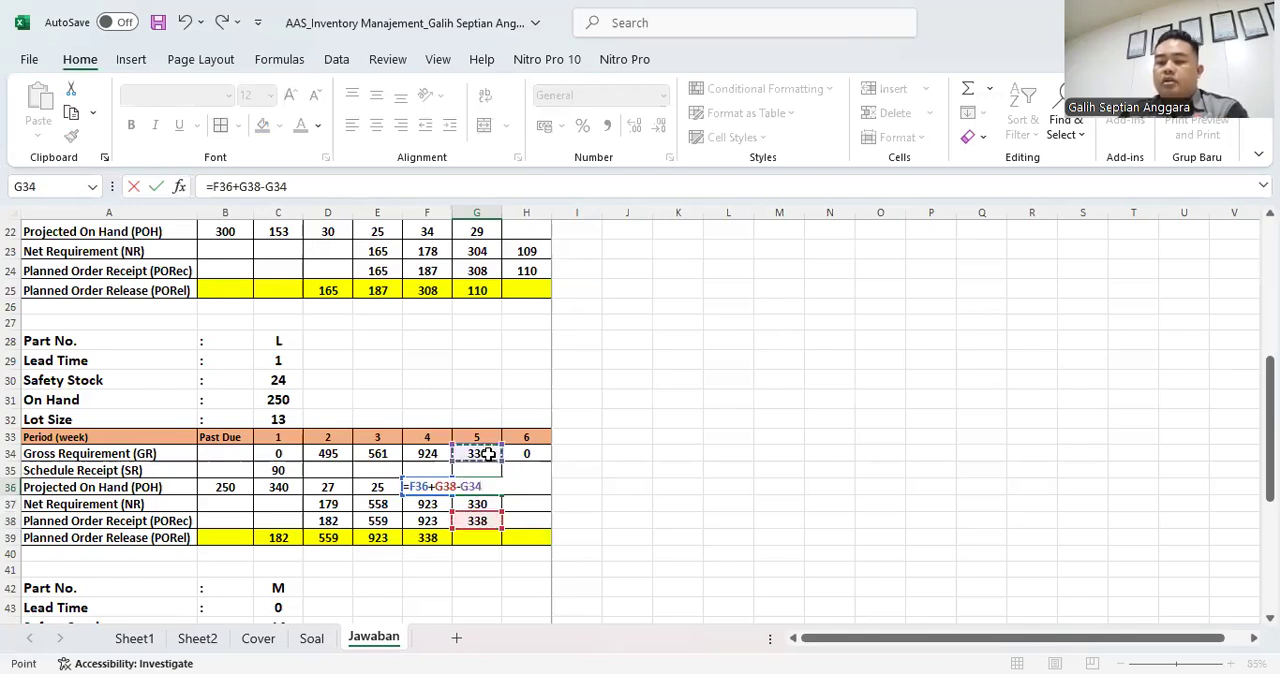
key("Return")
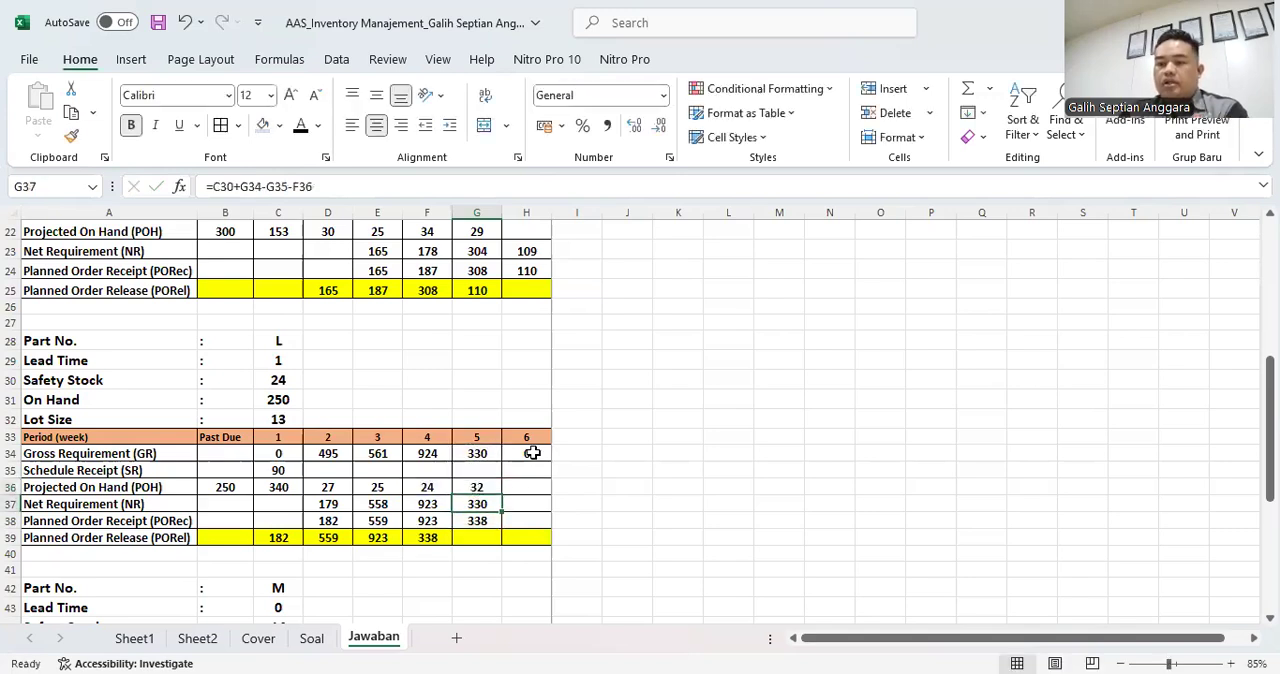
- Enter 32 as part L's week 6 Projected On Hand in H36
left_click(532, 453)
left_click(530, 486)
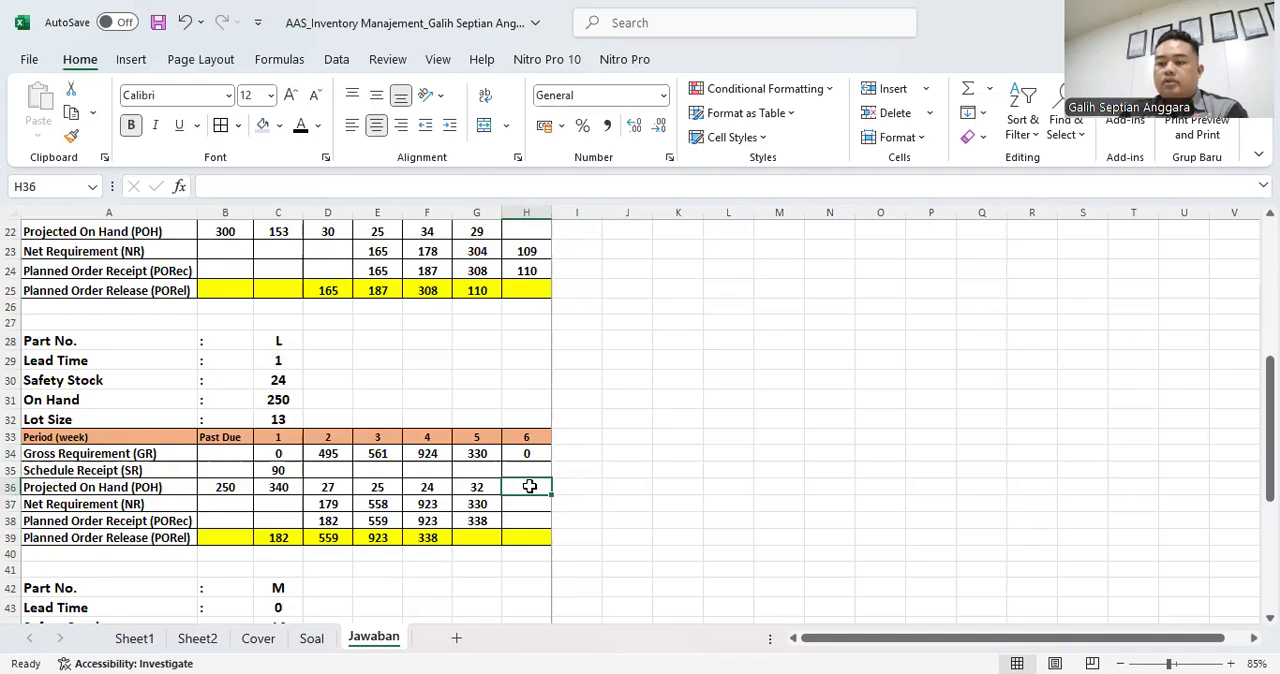
type("32")
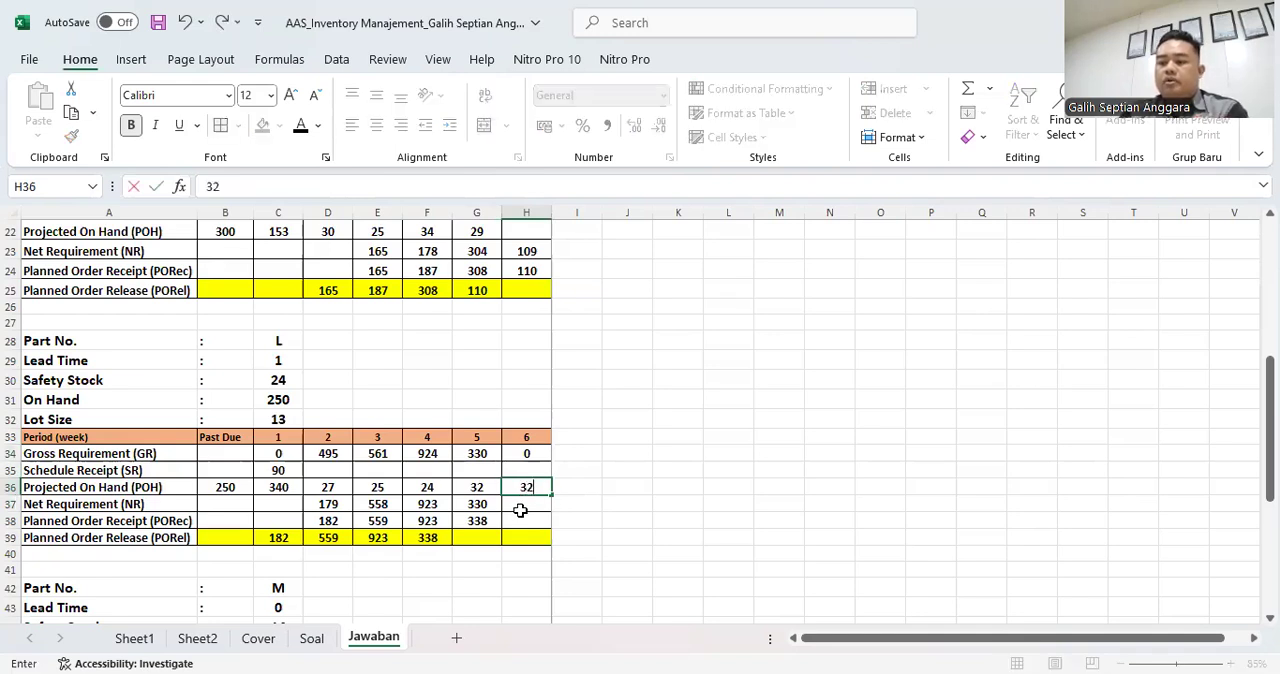
key("Return")
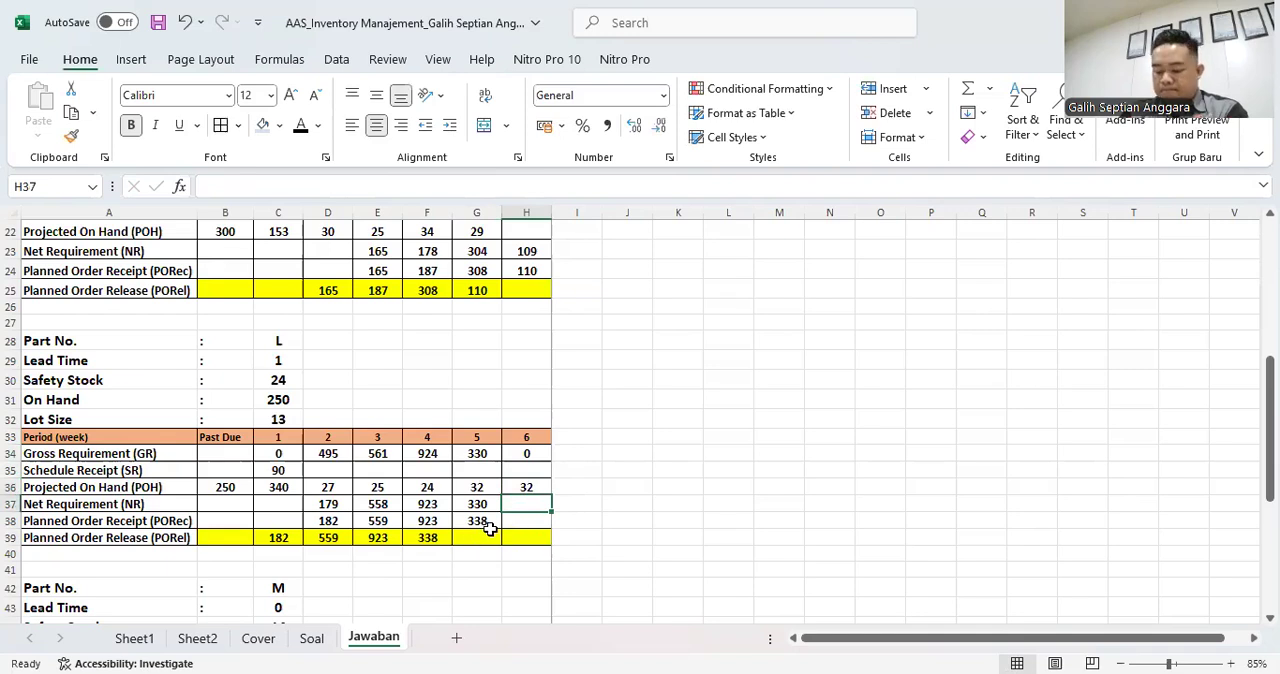
- Check part M's lead time, safety stock, on hand and lot size against the product structure diagram and the Product & Component table
scroll(224, 458, "down", 4)
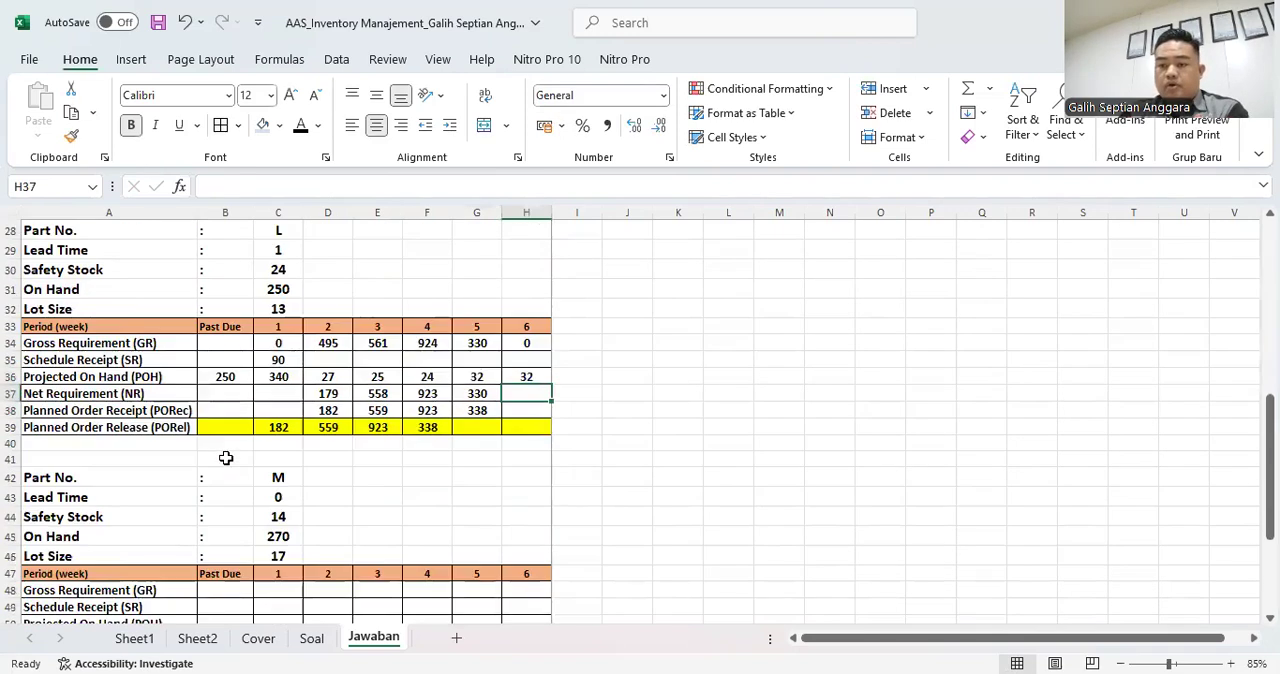
scroll(224, 476, "down", 1)
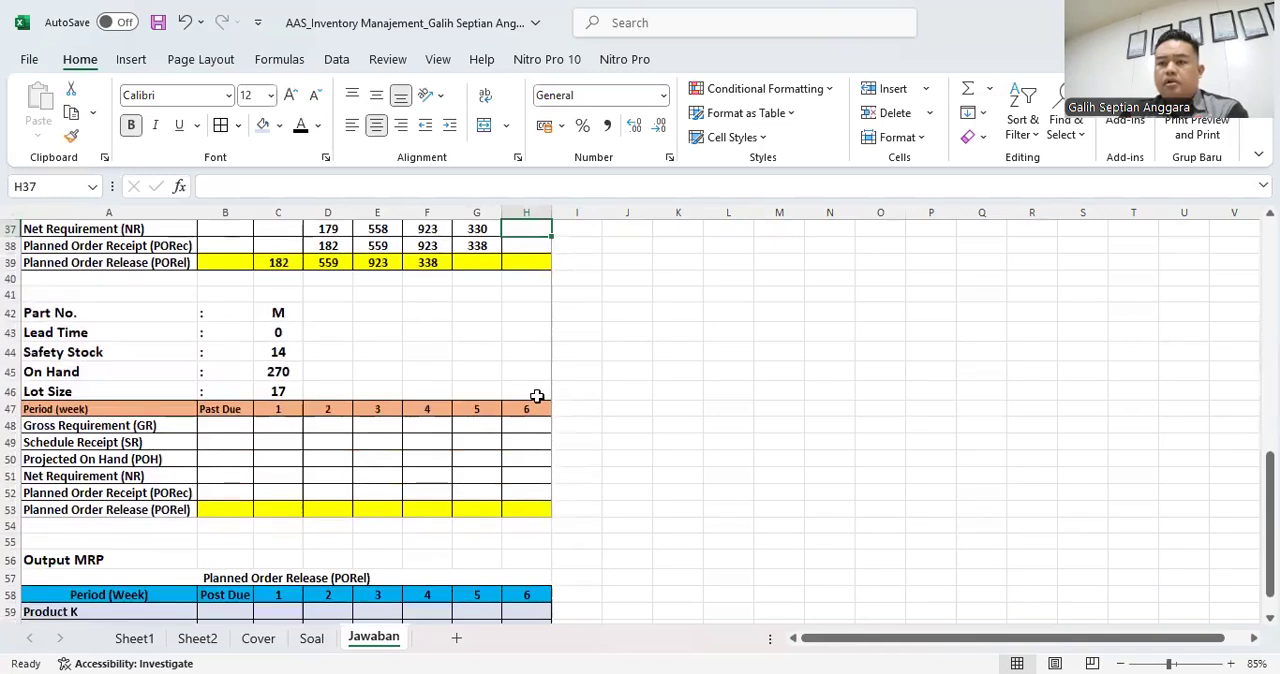
scroll(657, 397, "up", 8)
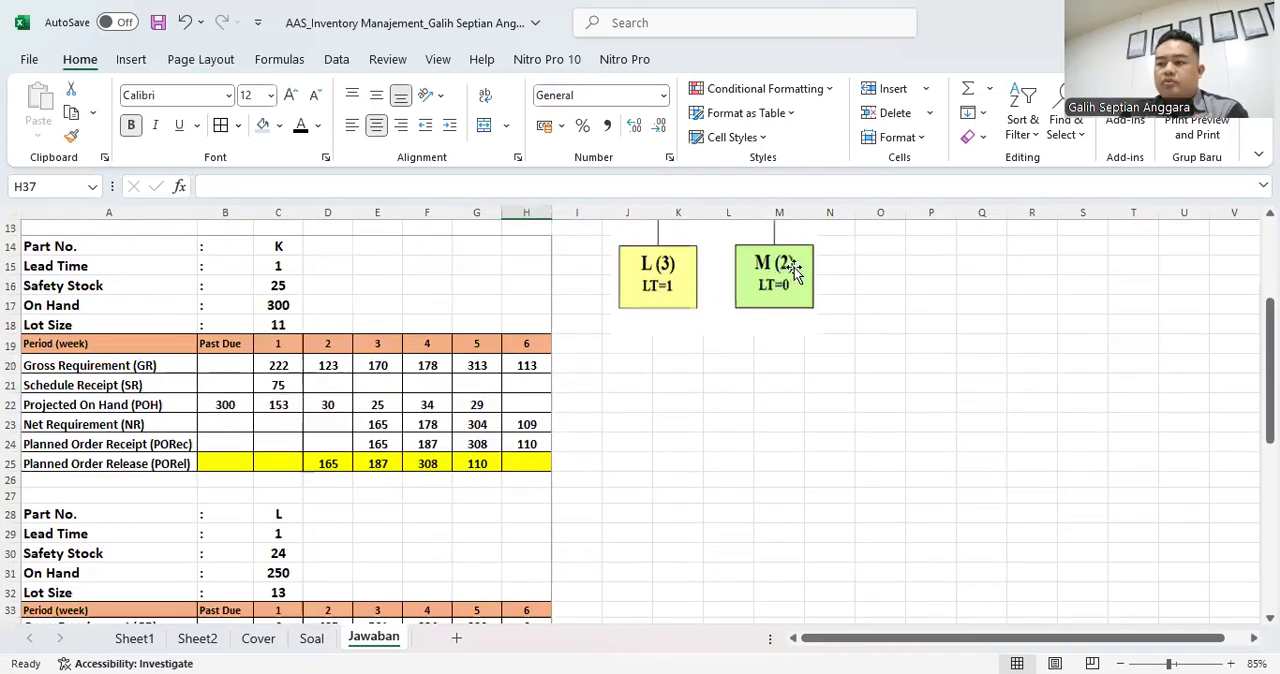
scroll(655, 430, "down", 4)
scroll(337, 491, "down", 2)
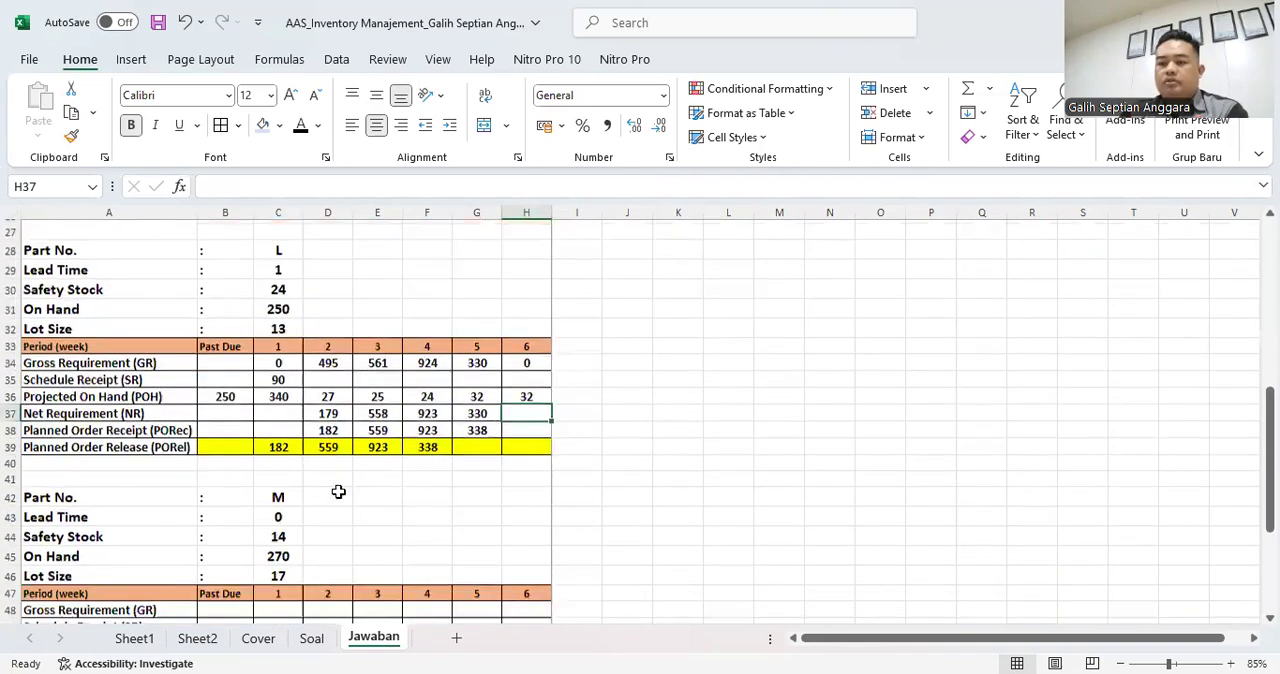
left_click(285, 420)
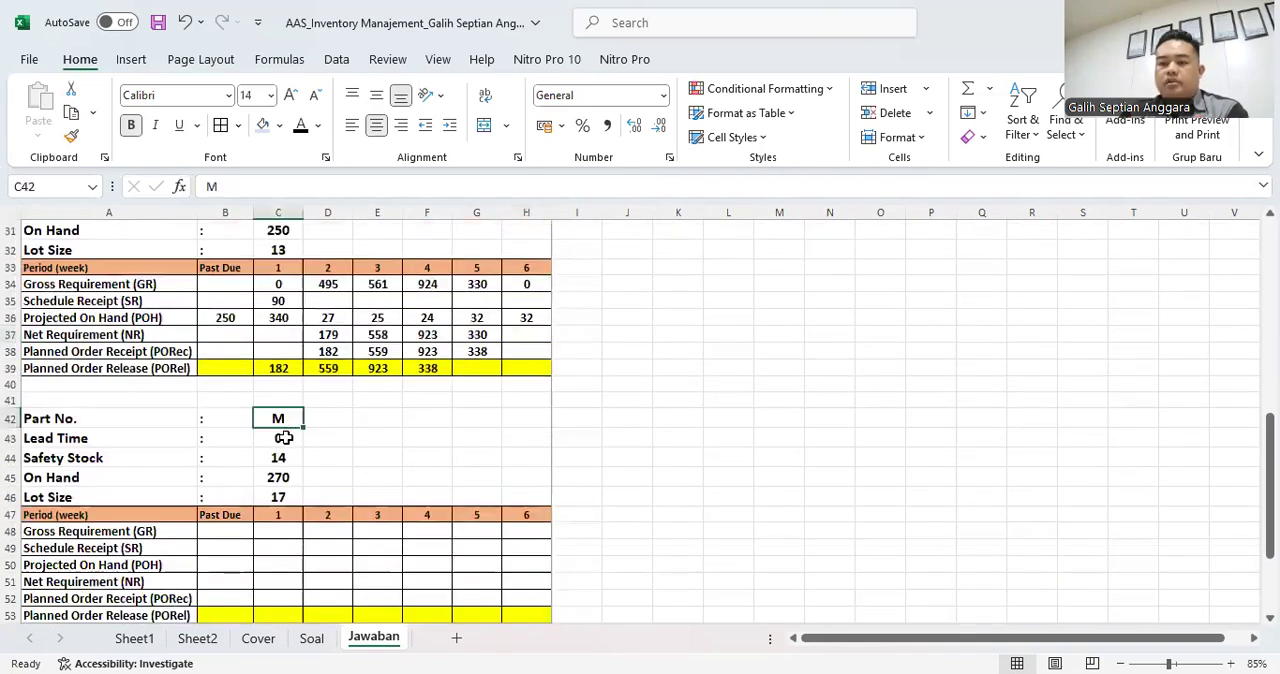
left_click(285, 438)
left_click(290, 458)
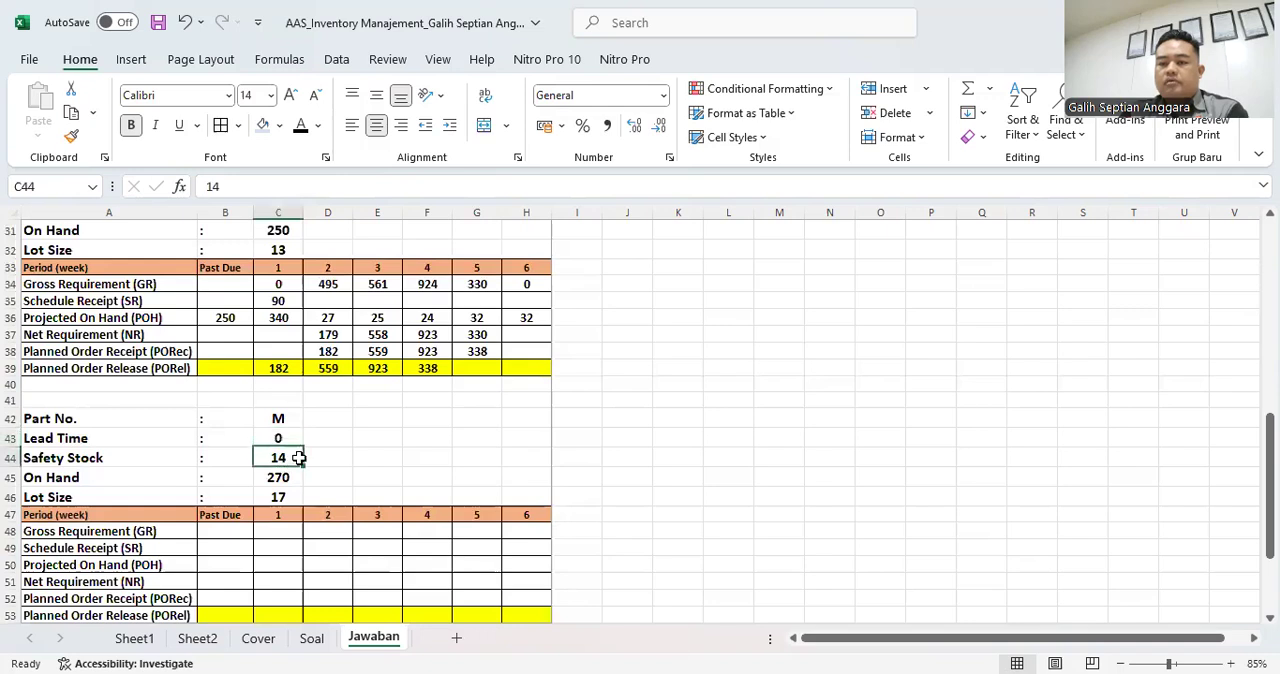
scroll(525, 473, "up", 8)
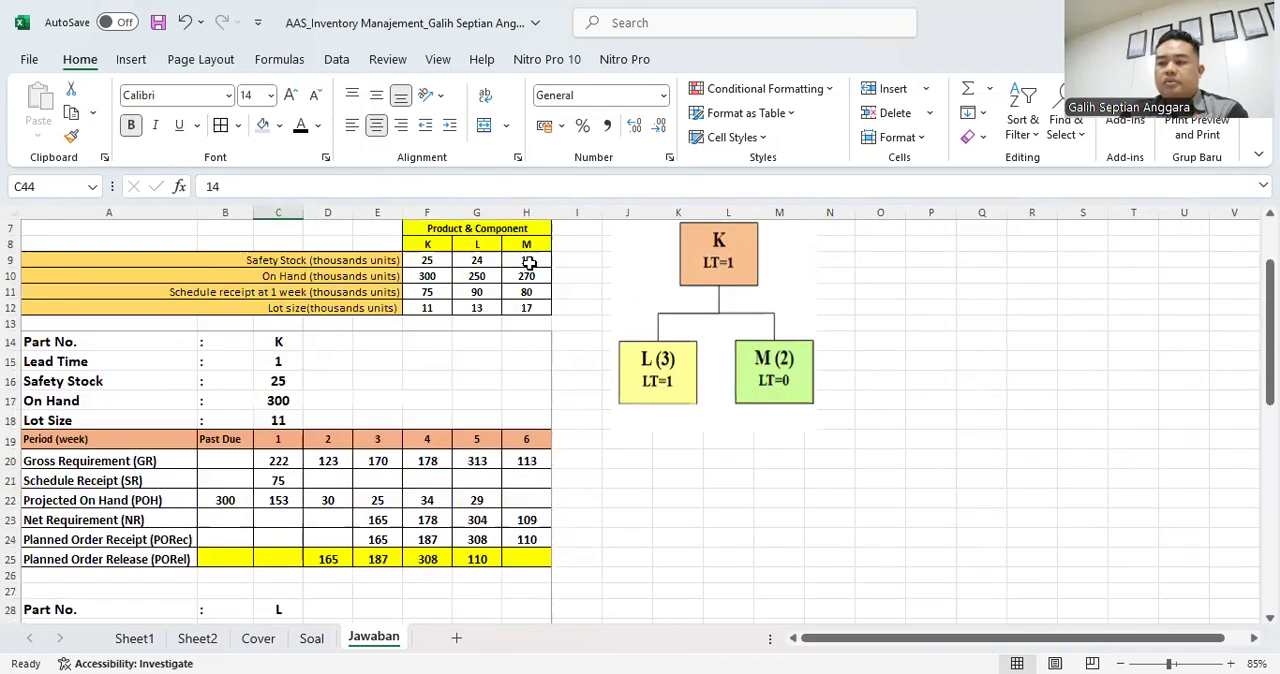
scroll(451, 475, "down", 6)
scroll(451, 475, "down", 3)
left_click(292, 421)
scroll(600, 433, "up", 9)
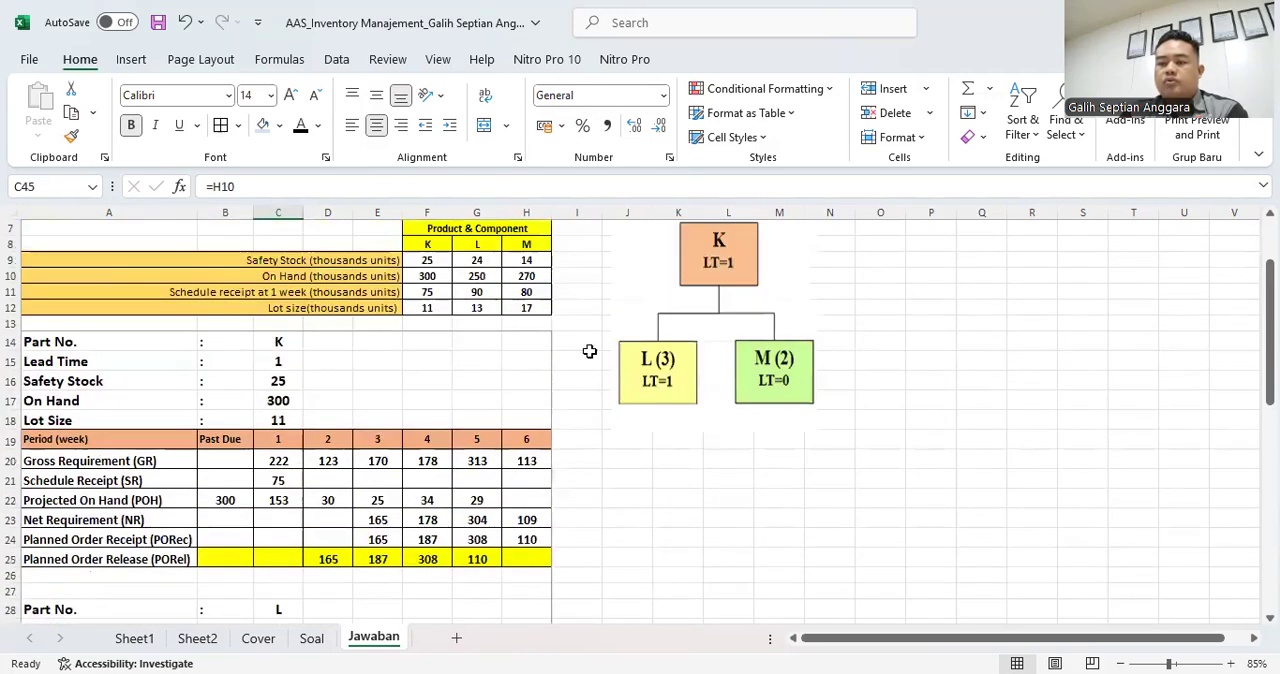
left_click(526, 276)
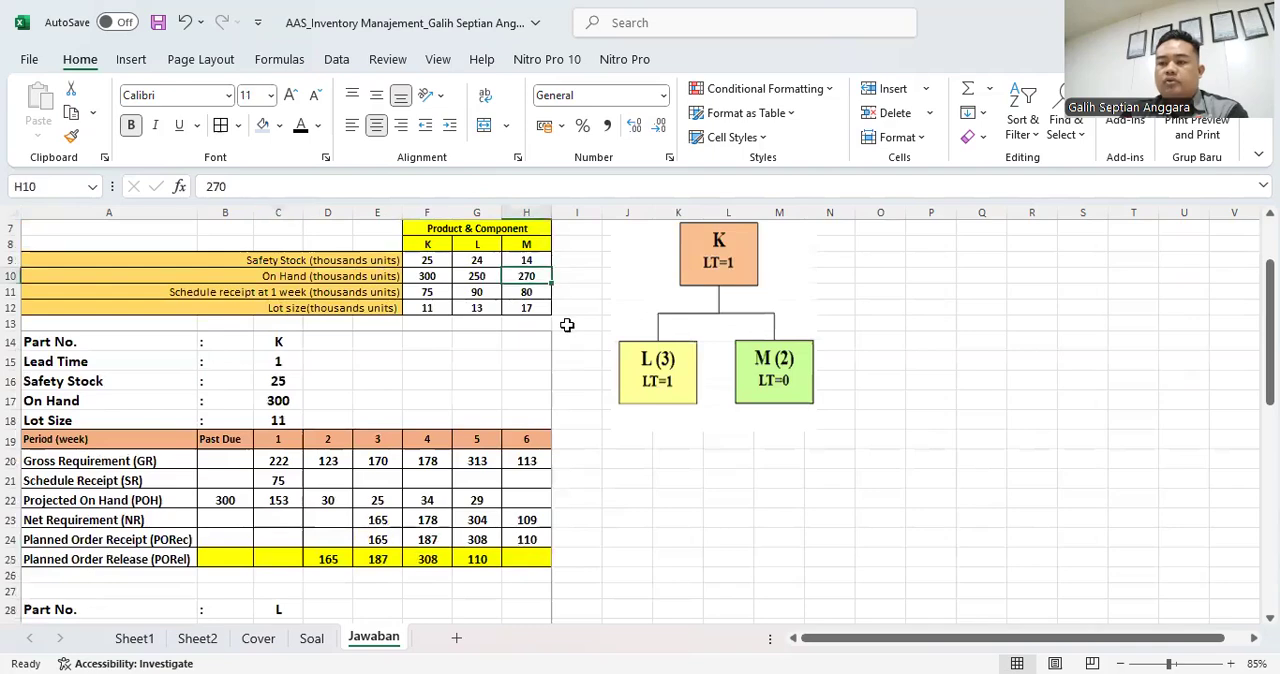
scroll(400, 533, "down", 3)
scroll(400, 533, "down", 5)
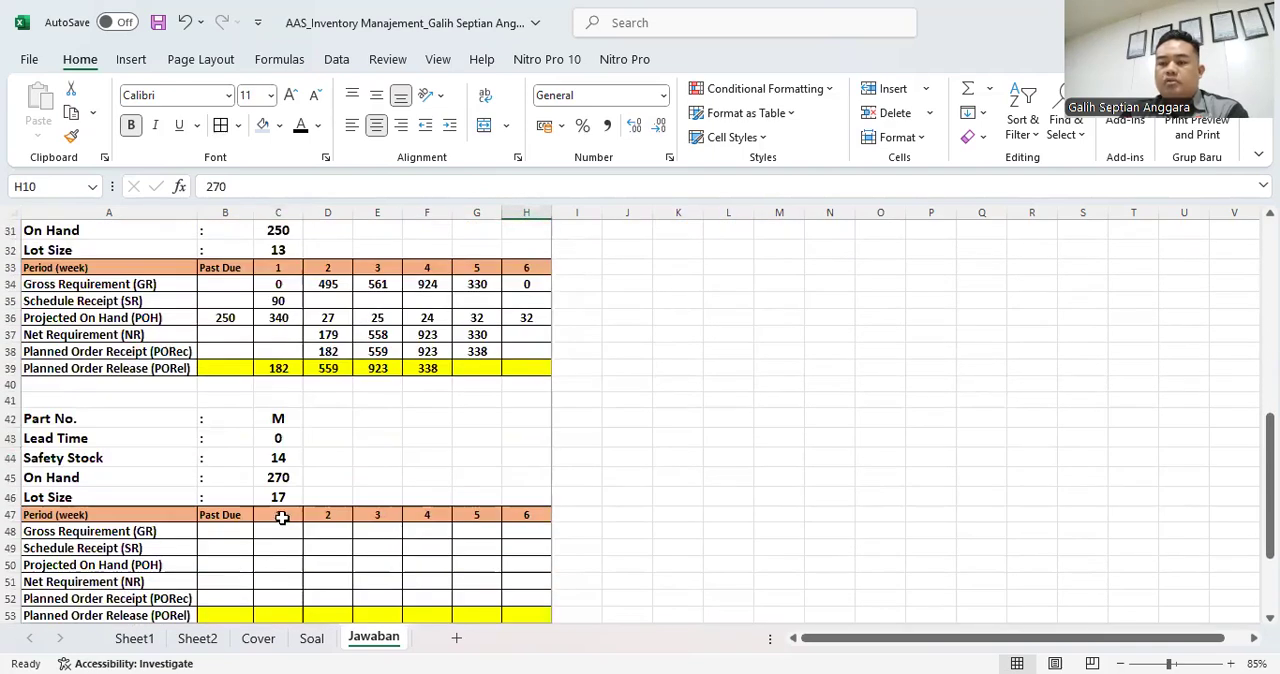
left_click(296, 490)
scroll(605, 455, "up", 8)
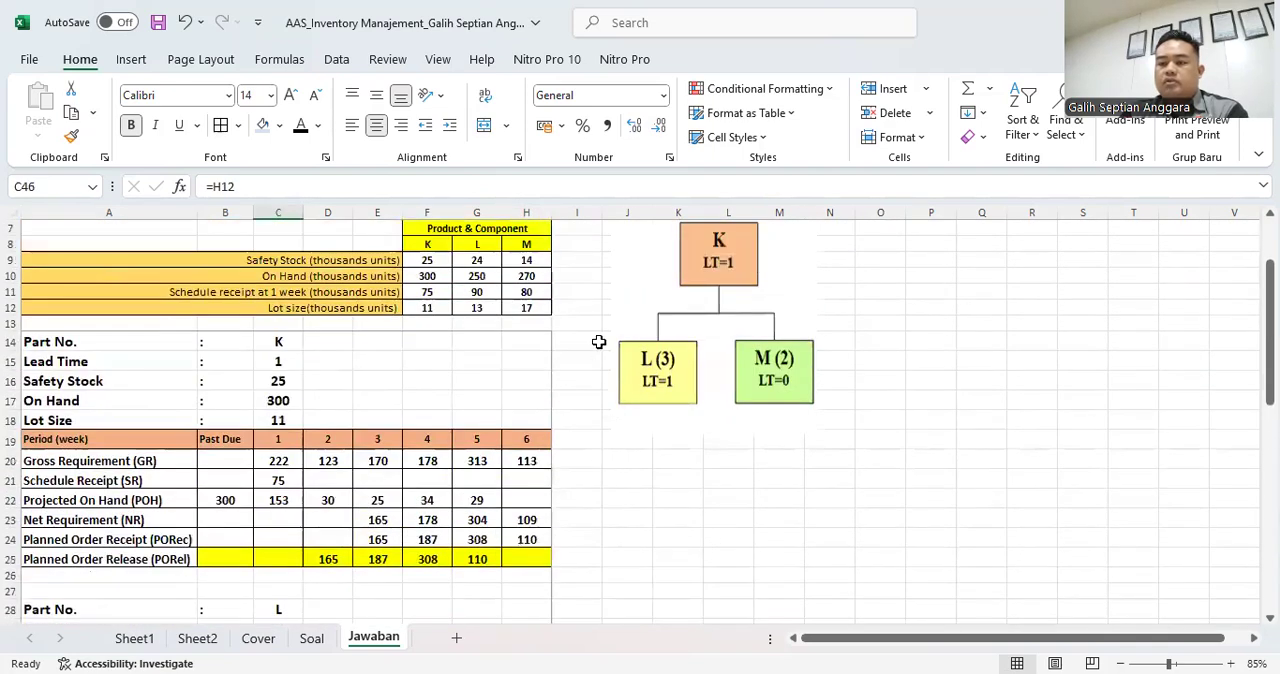
left_click(529, 310)
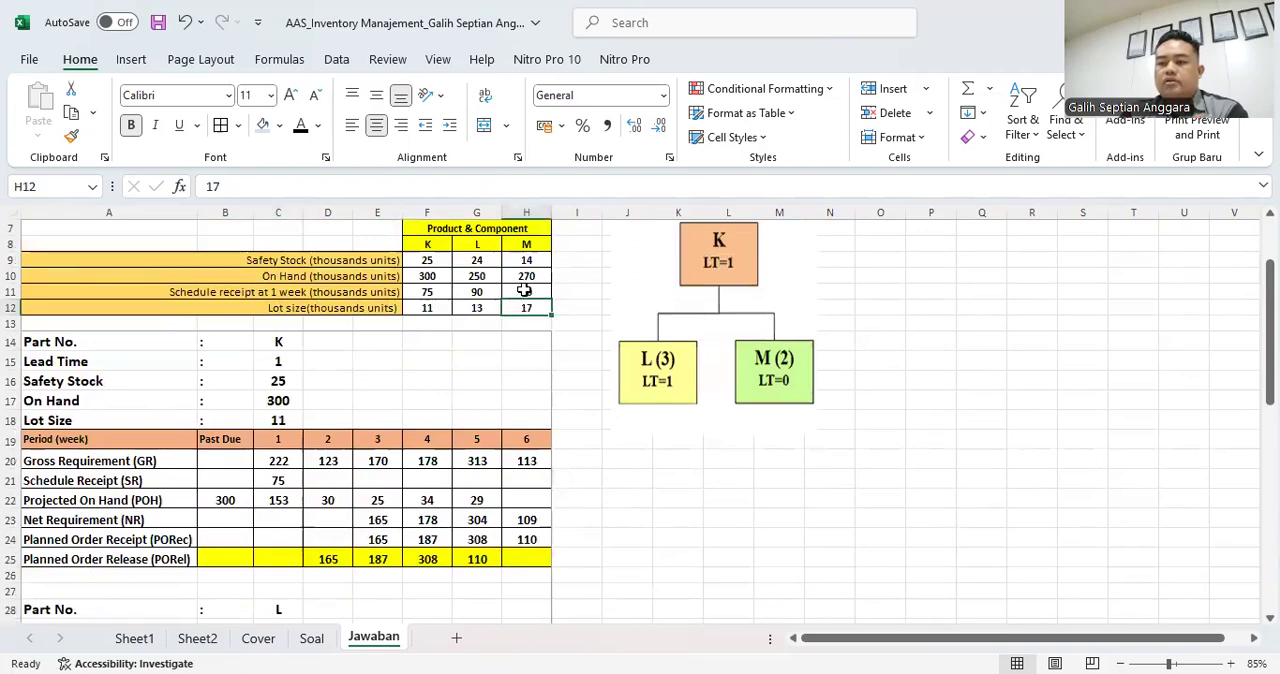
- Enter part M's week 1 Schedule Receipt of 80 in C49
scroll(470, 478, "down", 7)
scroll(391, 508, "down", 5)
scroll(266, 505, "up", 3)
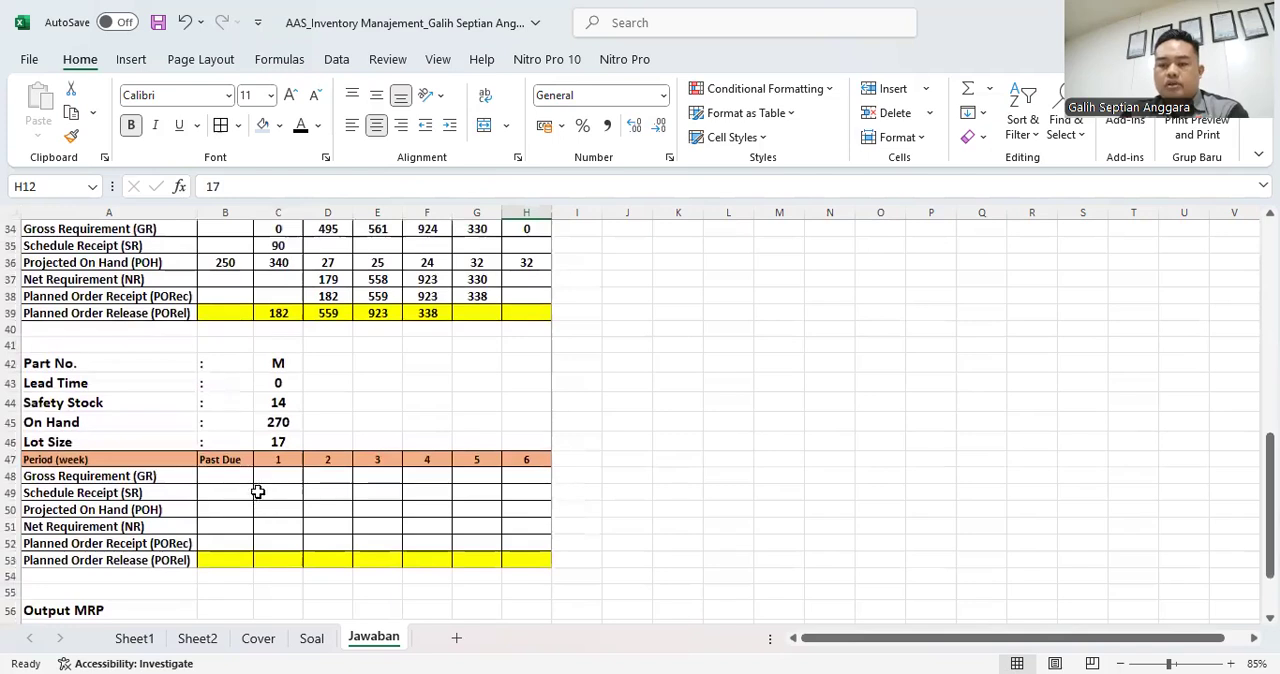
left_click(277, 494)
type("80")
- Calculate part M's week 1 Gross Requirement in C48 from product K's Planned Order Release with =2*C25
left_click(291, 471)
scroll(660, 430, "up", 5)
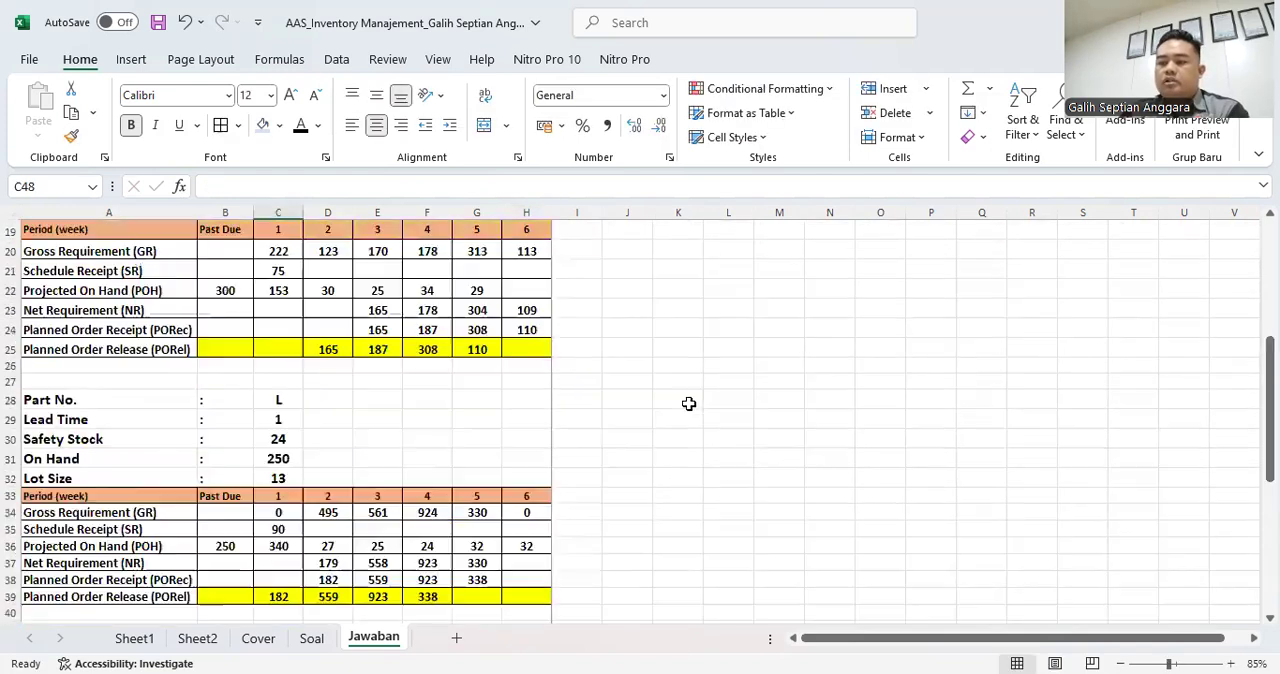
scroll(700, 400, "up", 3)
scroll(590, 525, "down", 2)
scroll(414, 500, "down", 6)
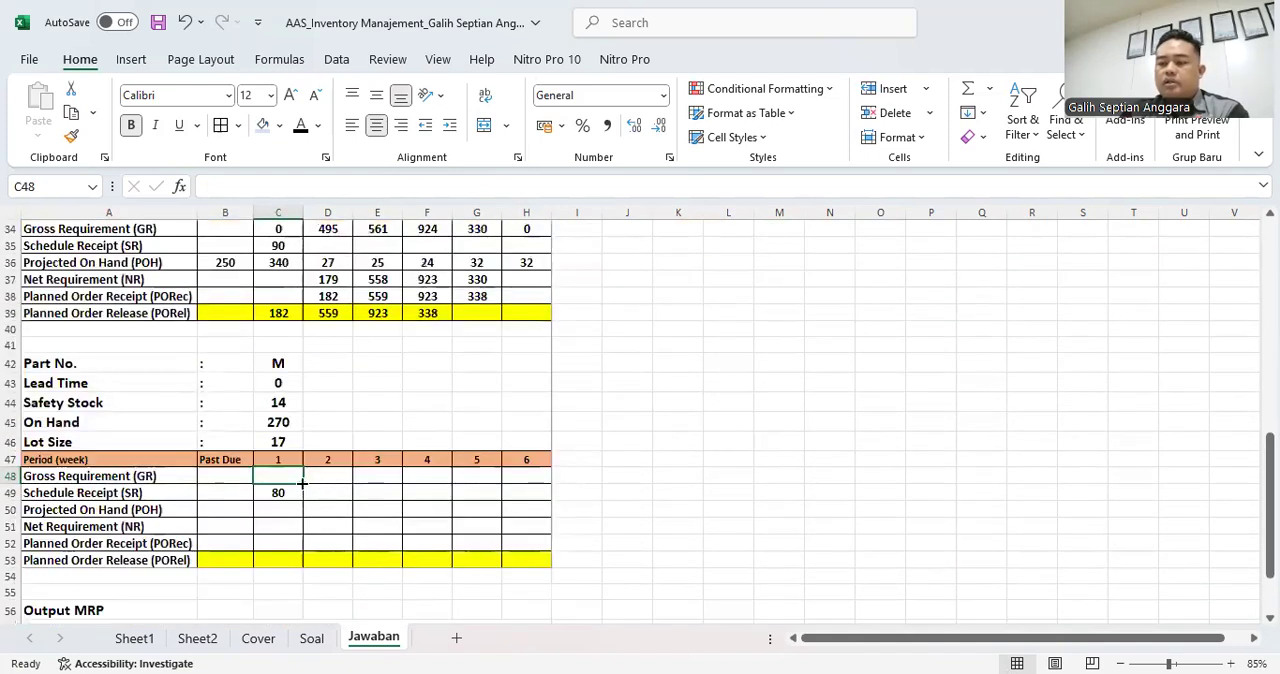
type("=2*")
scroll(294, 423, "up", 5)
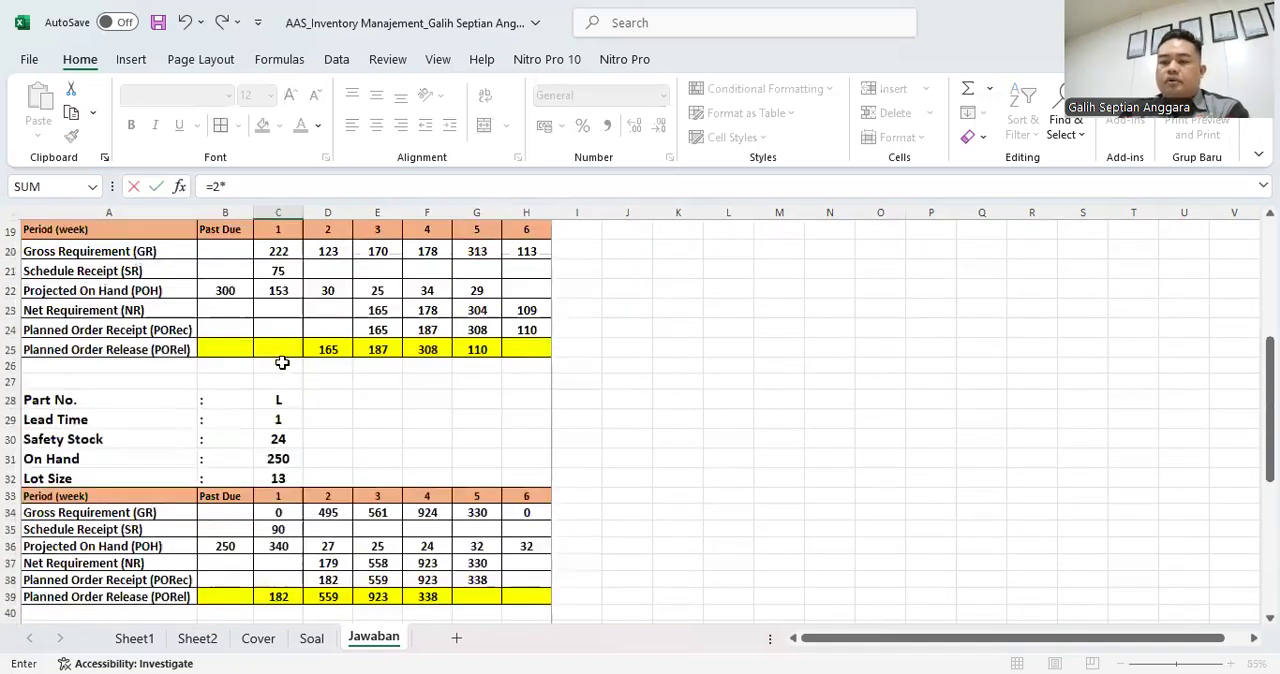
left_click(287, 348)
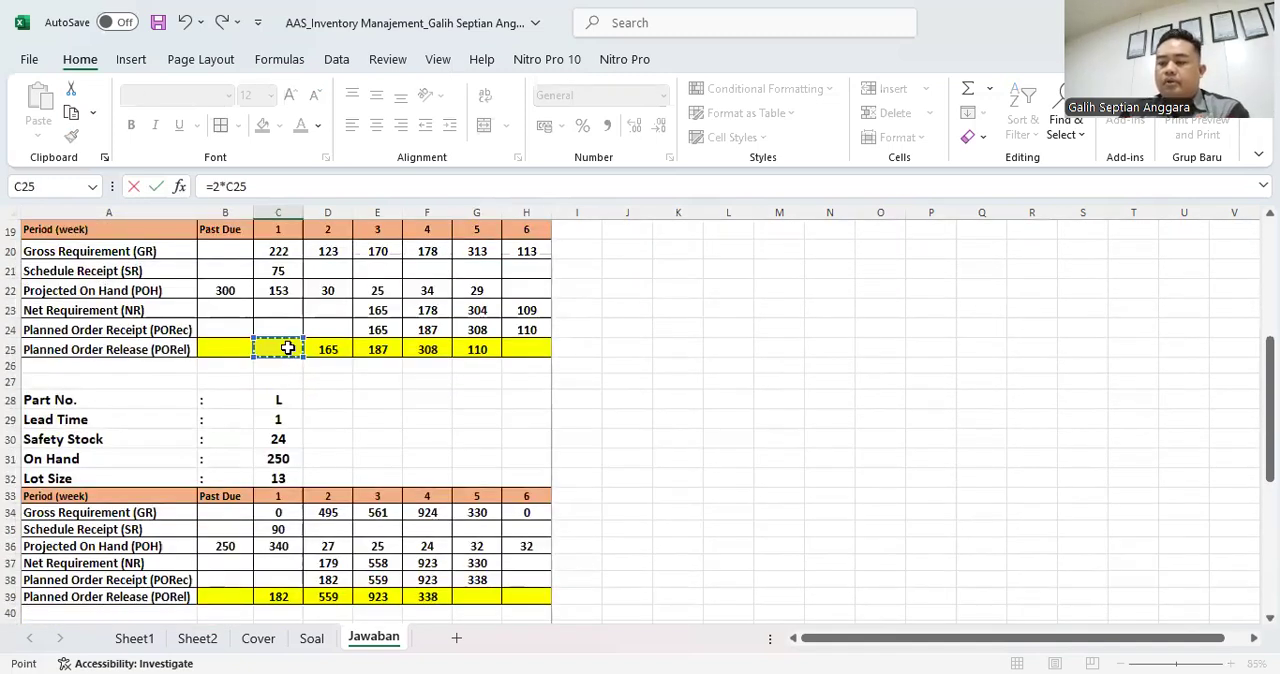
key("Return")
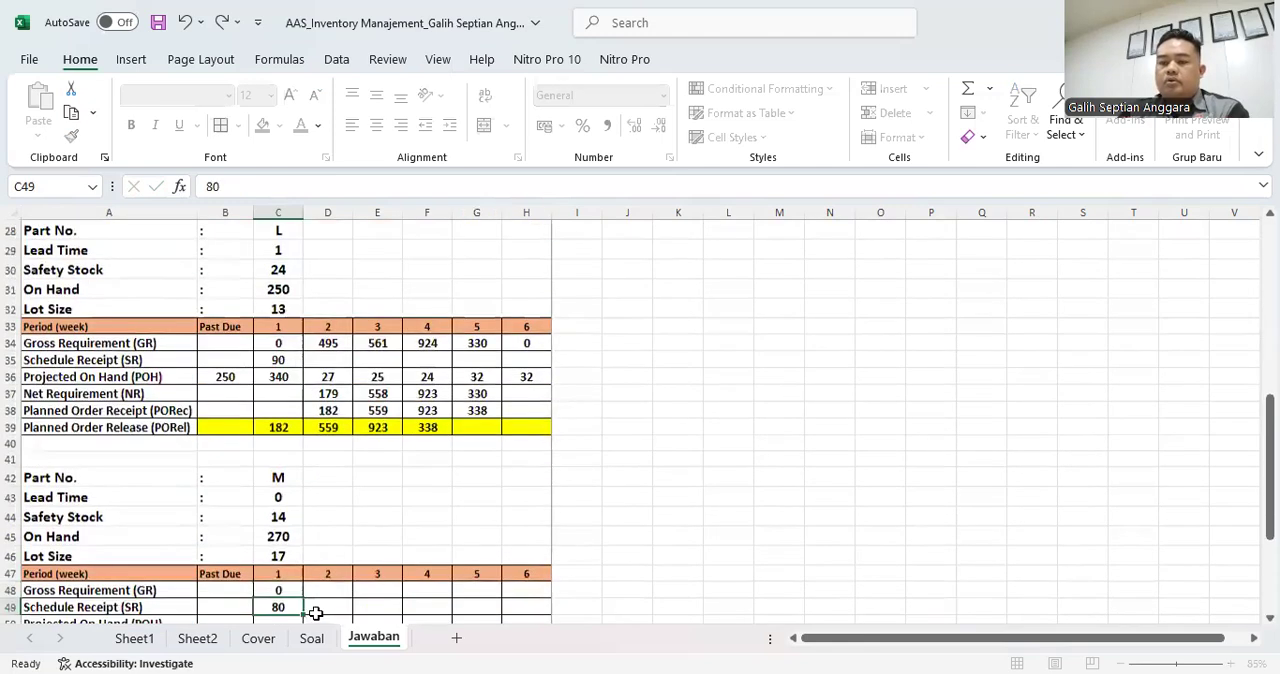
- Copy part M's week 1 Gross Requirement formula to weeks 2 through 6 (D48:H48) and check the formula in D48
scroll(296, 530, "down", 2)
scroll(338, 512, "up", 4)
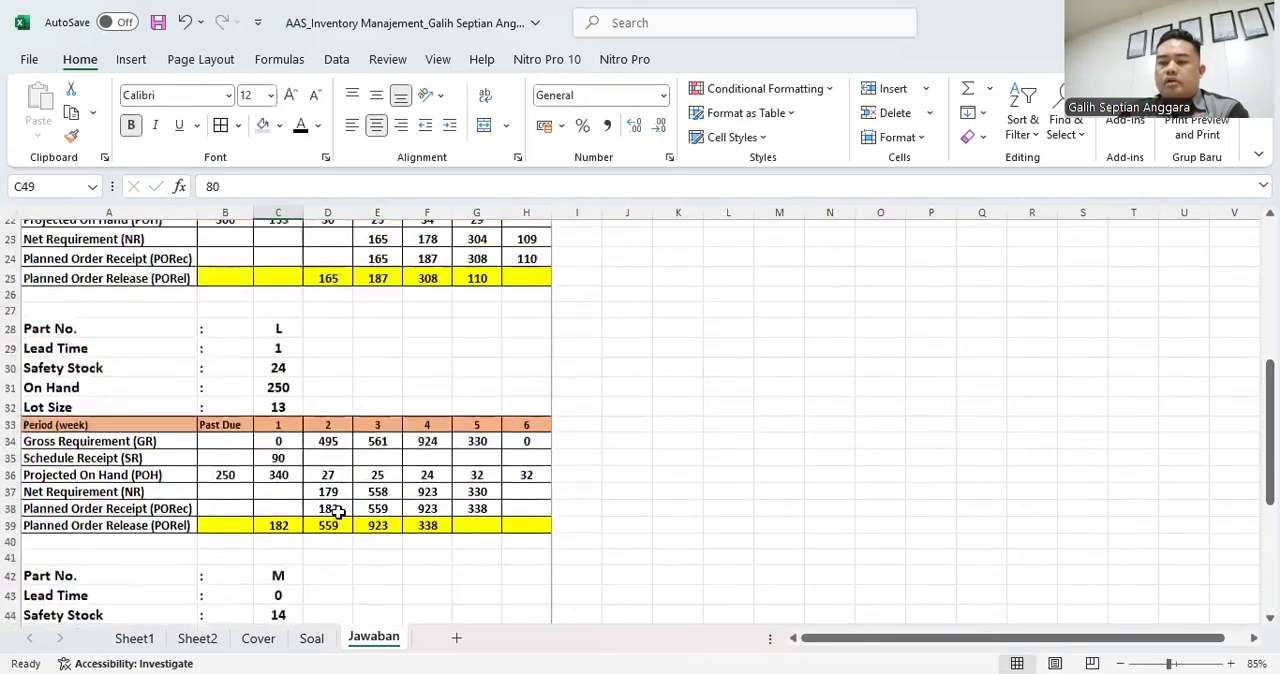
scroll(338, 512, "up", 5)
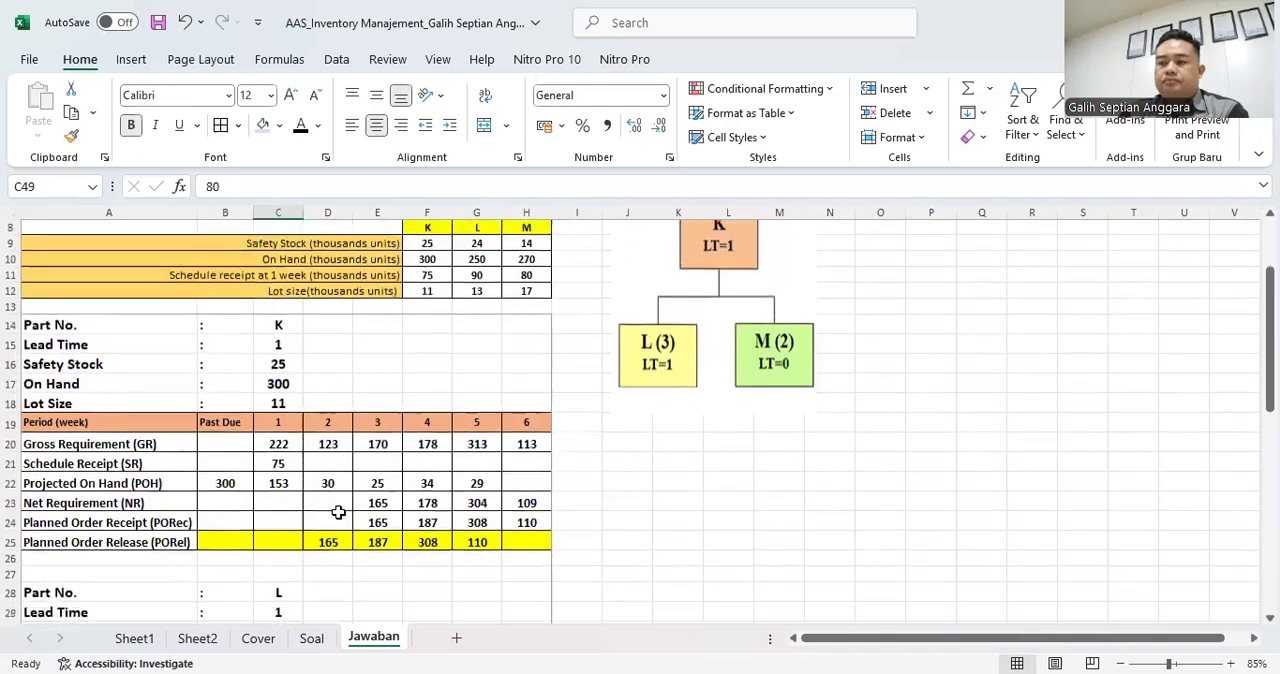
scroll(338, 512, "down", 3)
scroll(326, 420, "down", 5)
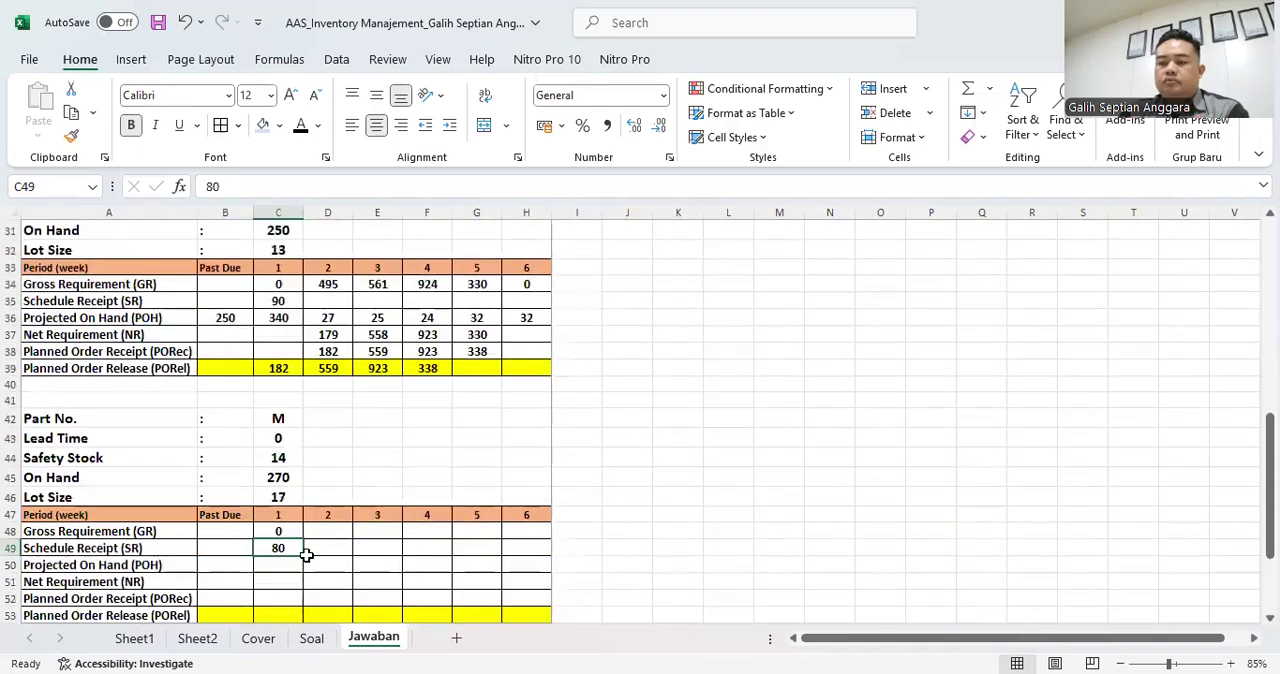
left_click(285, 530)
key("ctrl+c")
left_click_drag(327, 531, 521, 531)
key("ctrl+v")
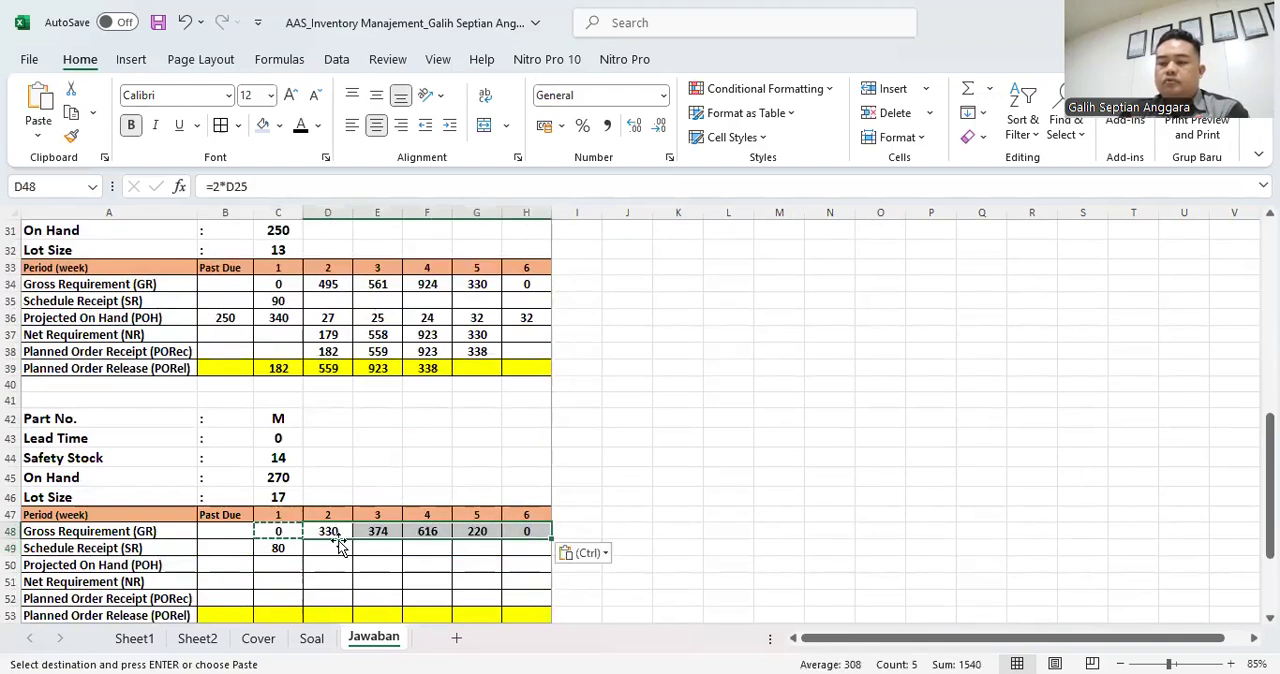
left_click(329, 531)
double_click(329, 531)
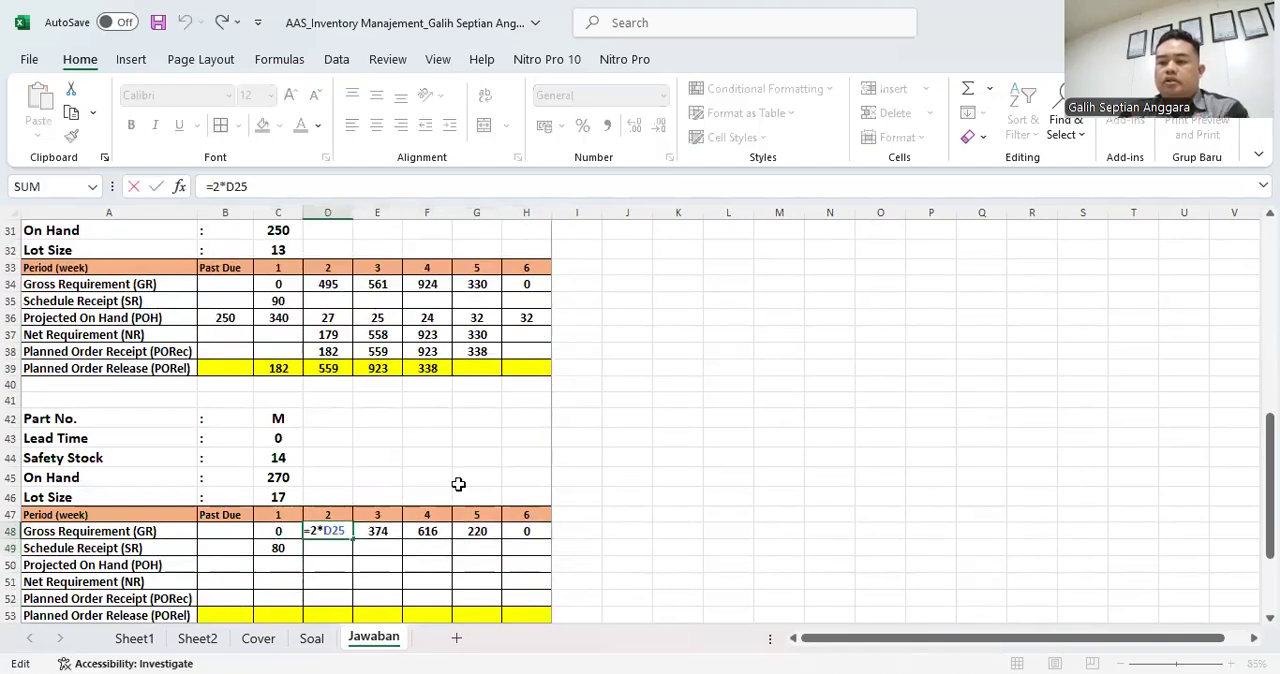
scroll(503, 478, "up", 3)
scroll(503, 478, "down", 4)
key("Return")
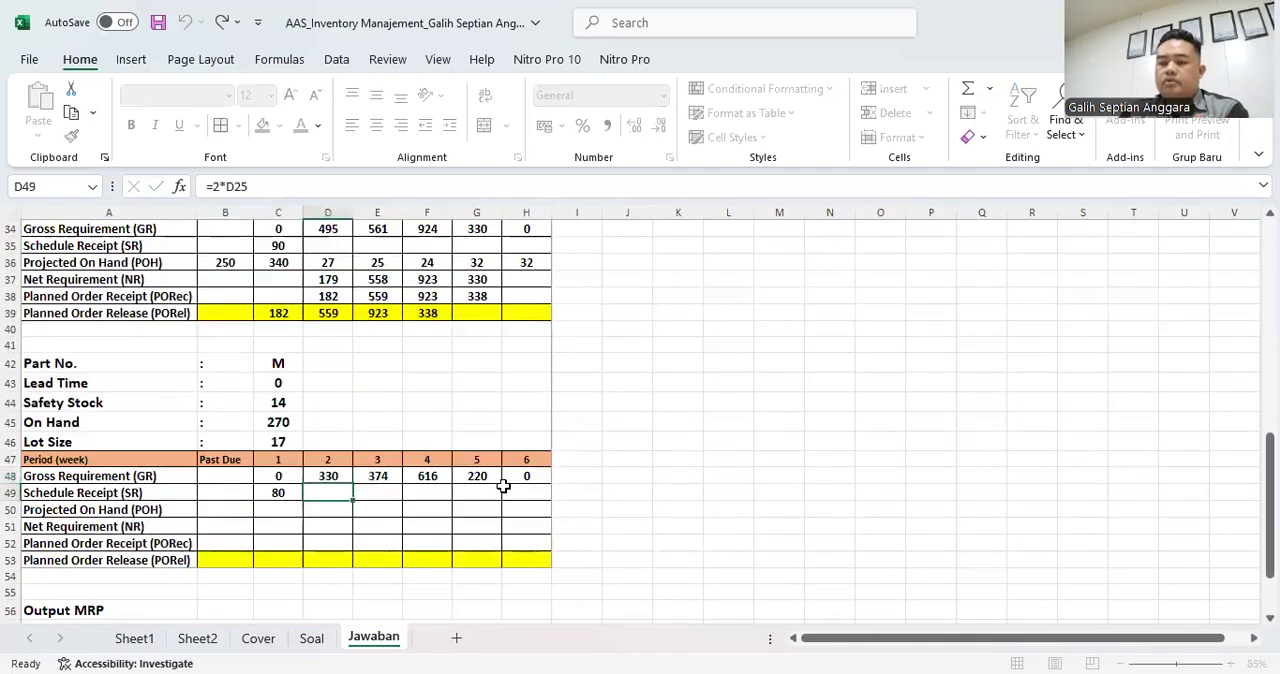
- Link part M's Past Due Projected On Hand in B50 to its On Hand value with =C45
left_click(276, 497)
left_click(240, 510)
type("=")
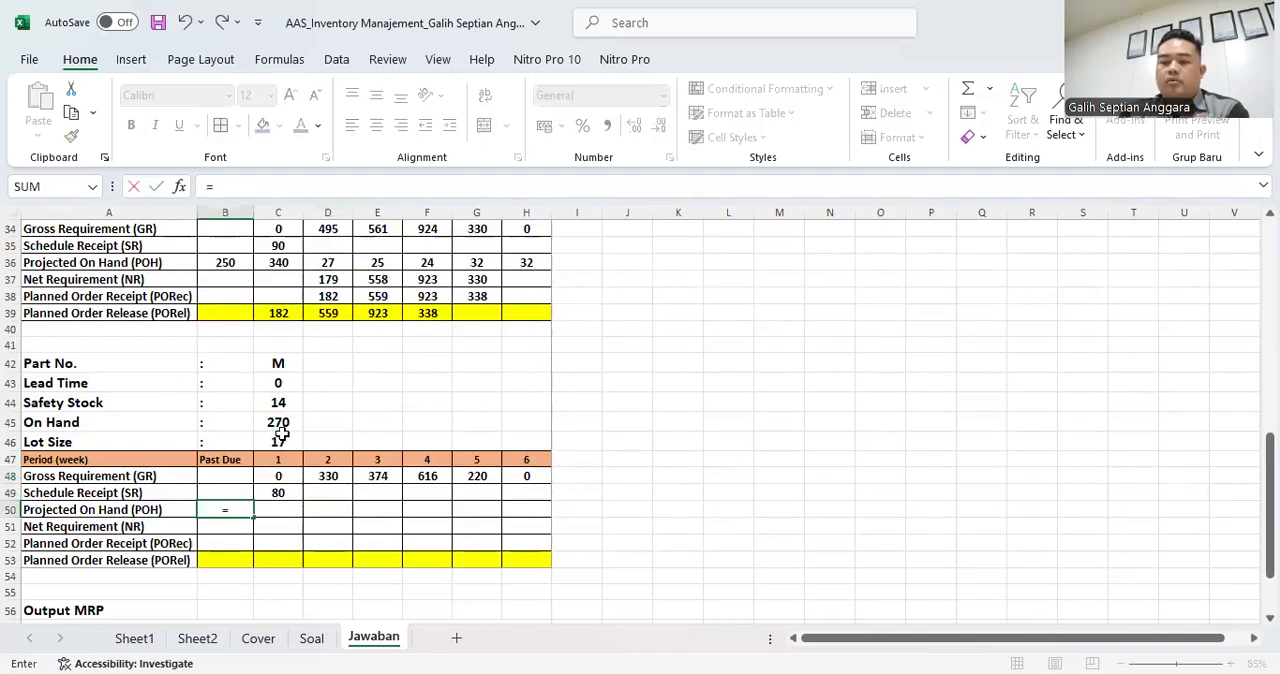
left_click(284, 422)
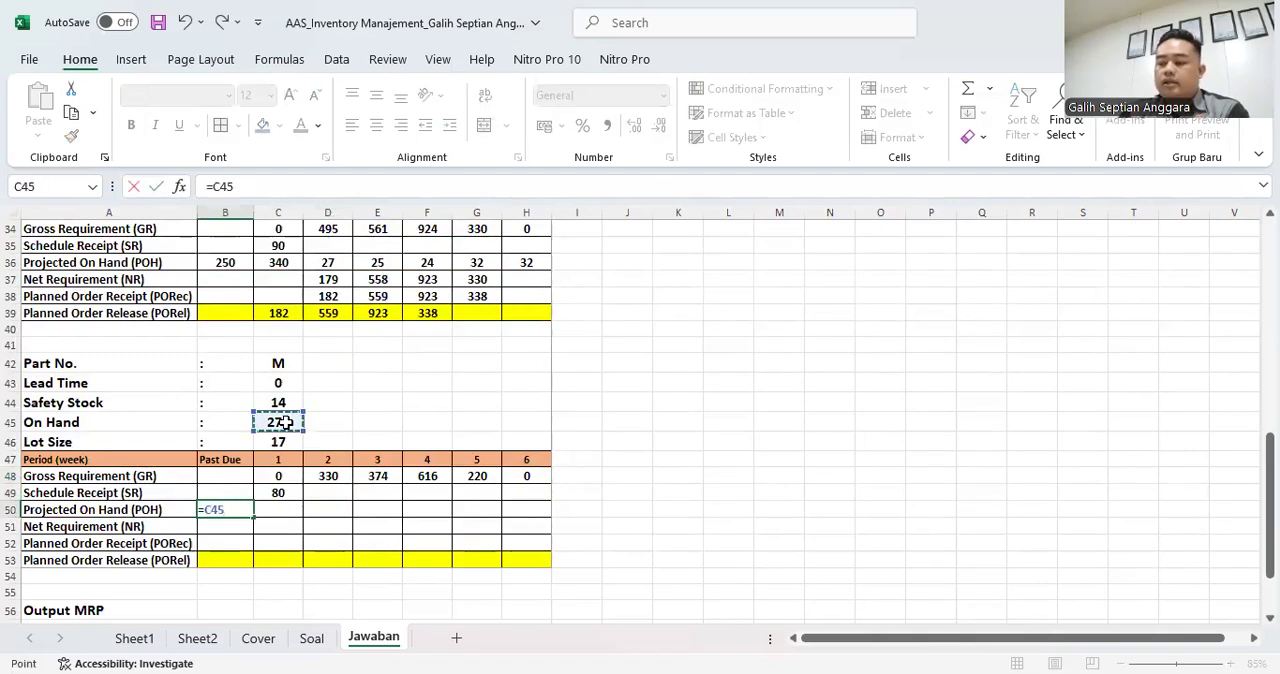
key("Return")
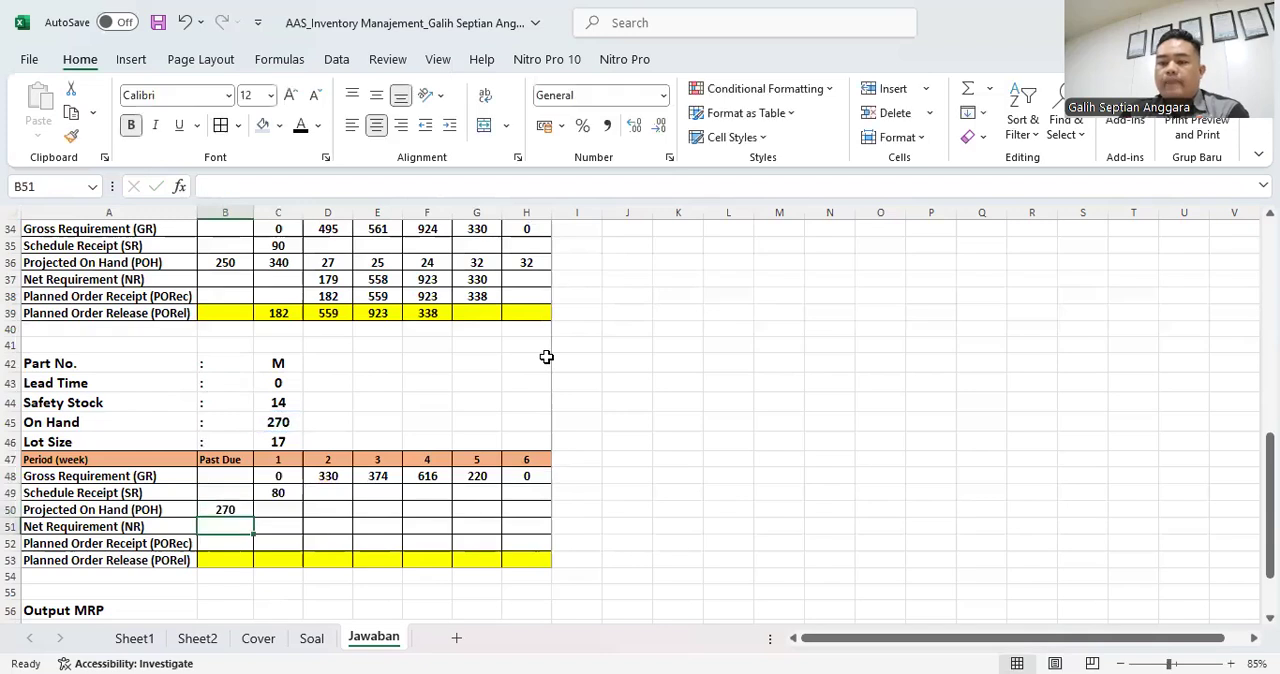
- Select C50 to fill in part M's week 1 Projected On Hand
left_click(284, 511)
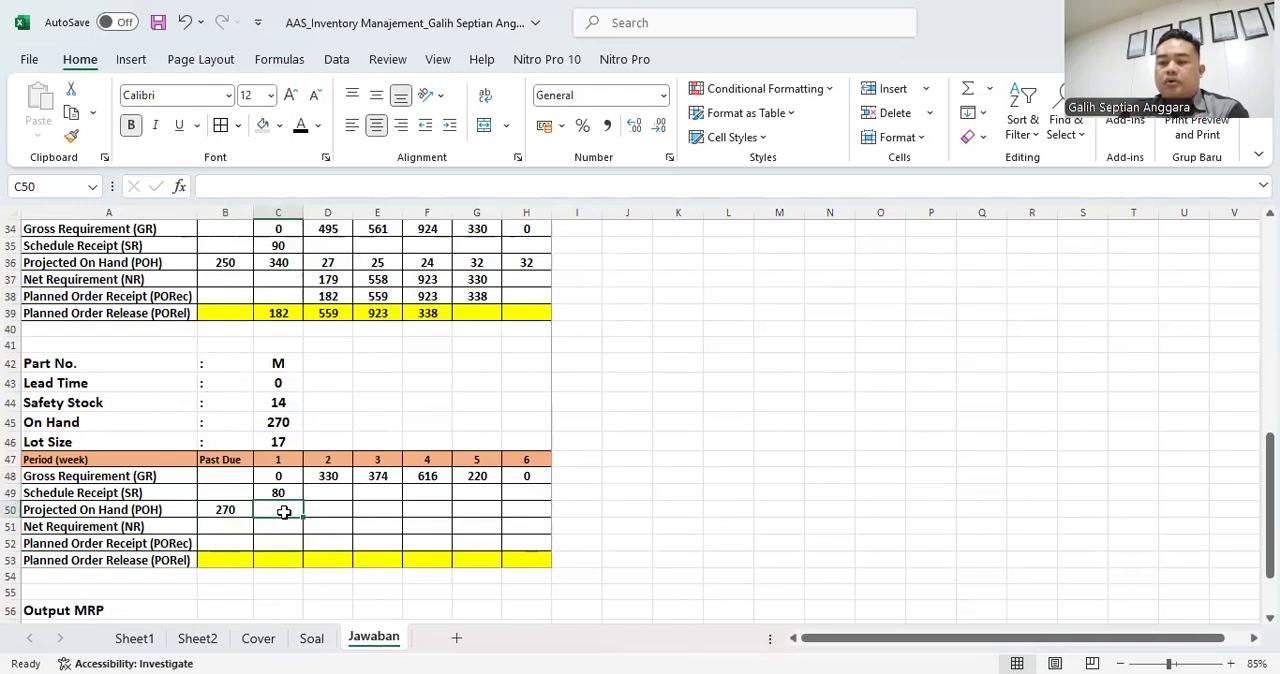
- Calculate part M's week 1 Projected On Hand in C50 with =B50-C48+C49
type("=")
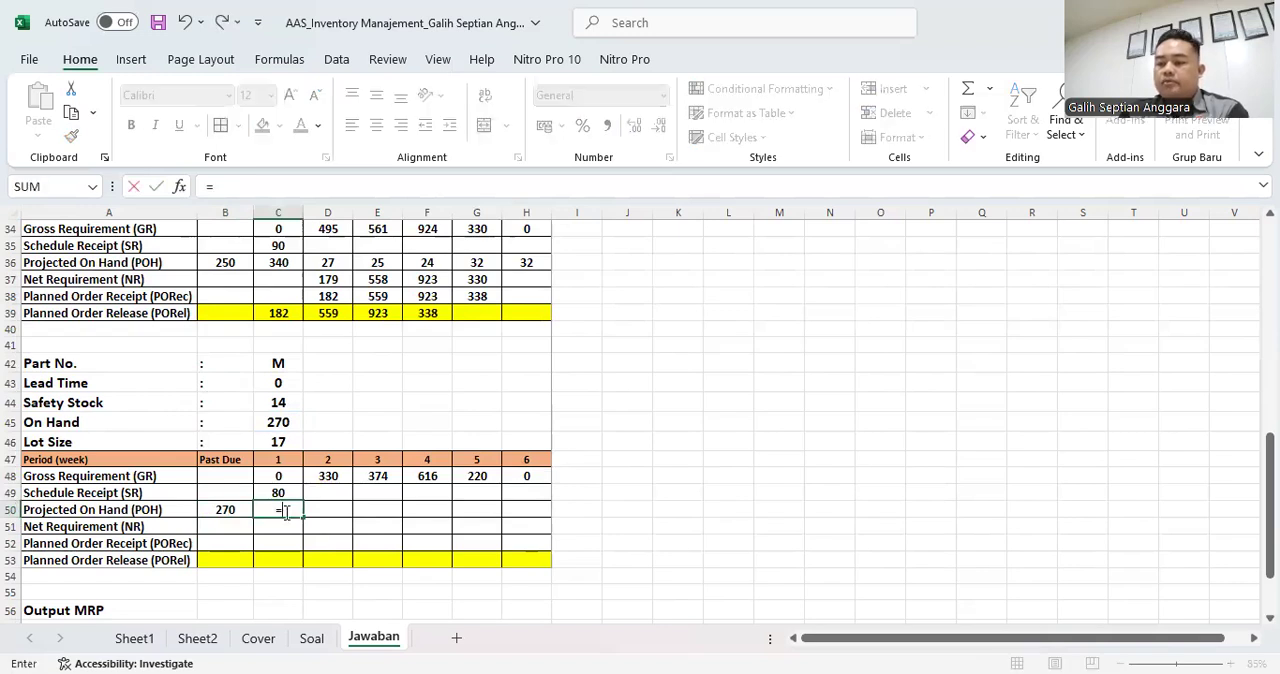
left_click(221, 509)
type("-")
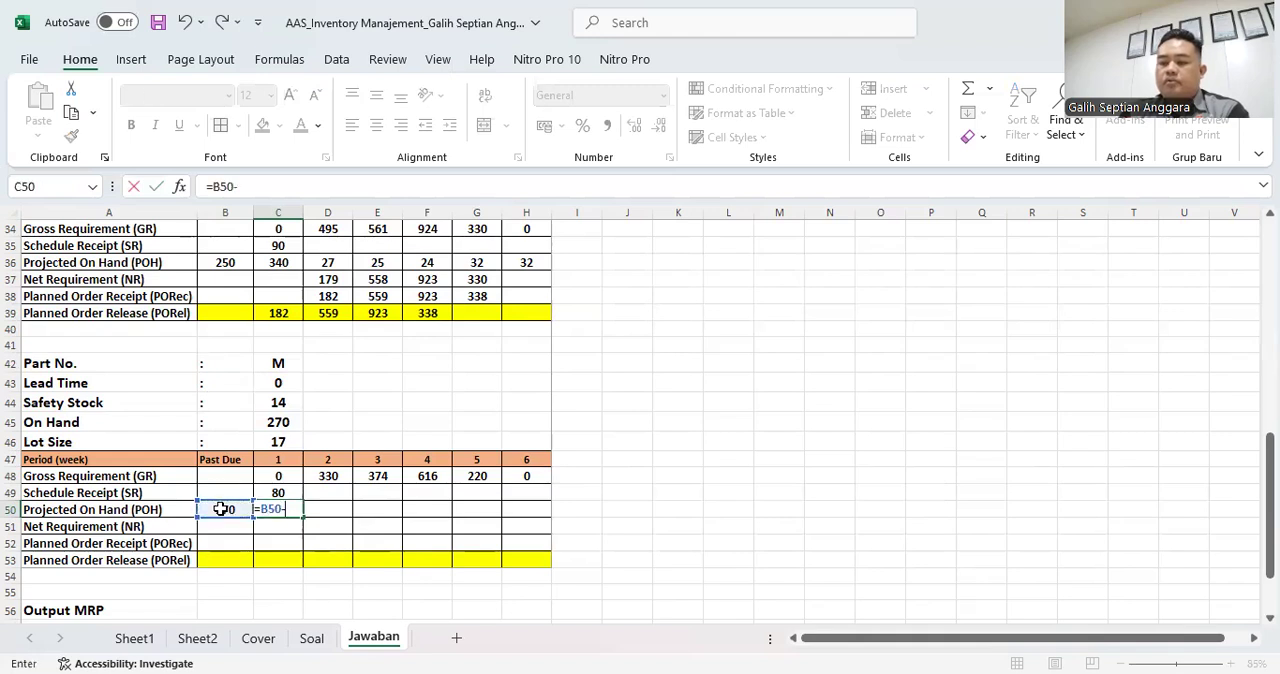
left_click(277, 475)
type("+")
left_click(278, 491)
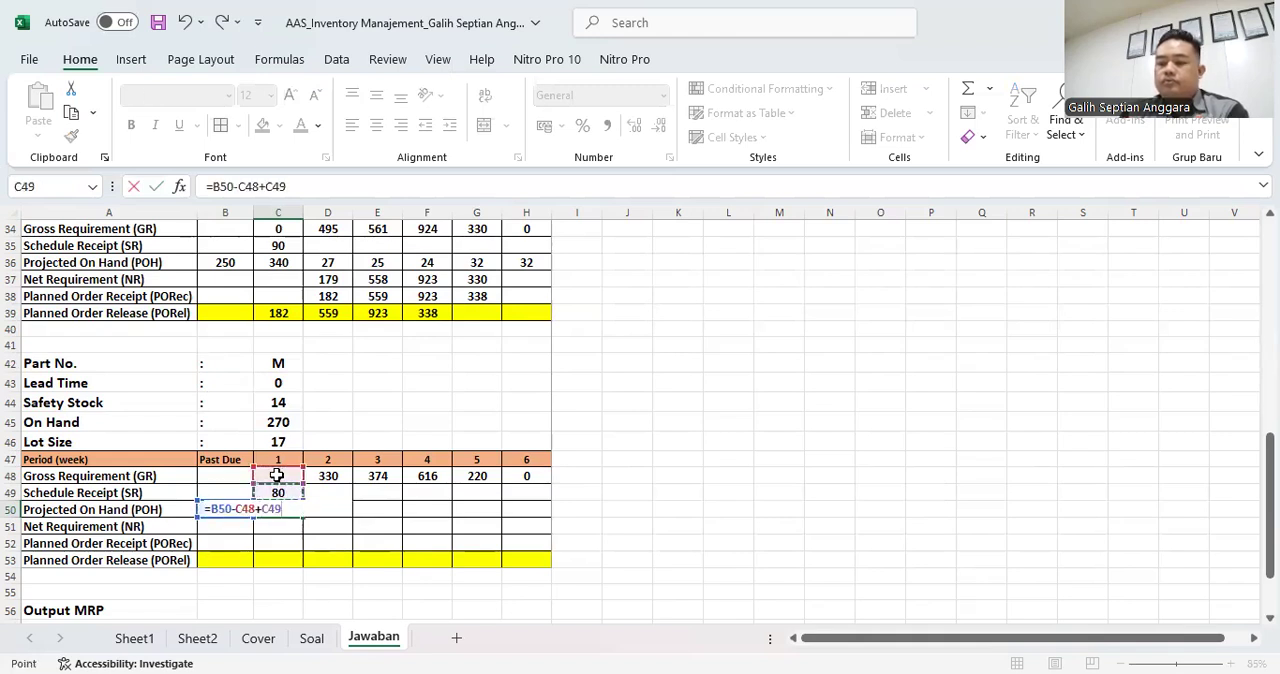
key("Return")
left_click(292, 507)
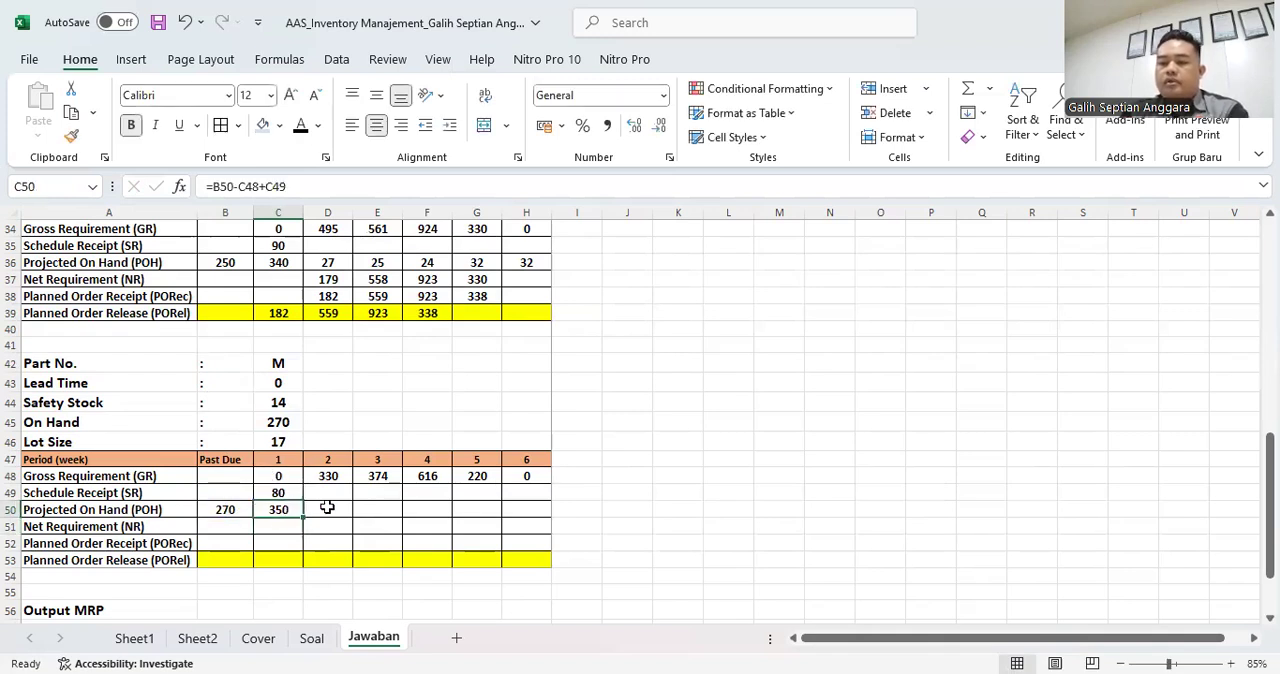
- Calculate part M's week 2 Projected On Hand in D50 with =C50-D48+D49 and check the formula
left_click(327, 510)
type("=")
key("Left")
type("-")
key("Up")
key("Up")
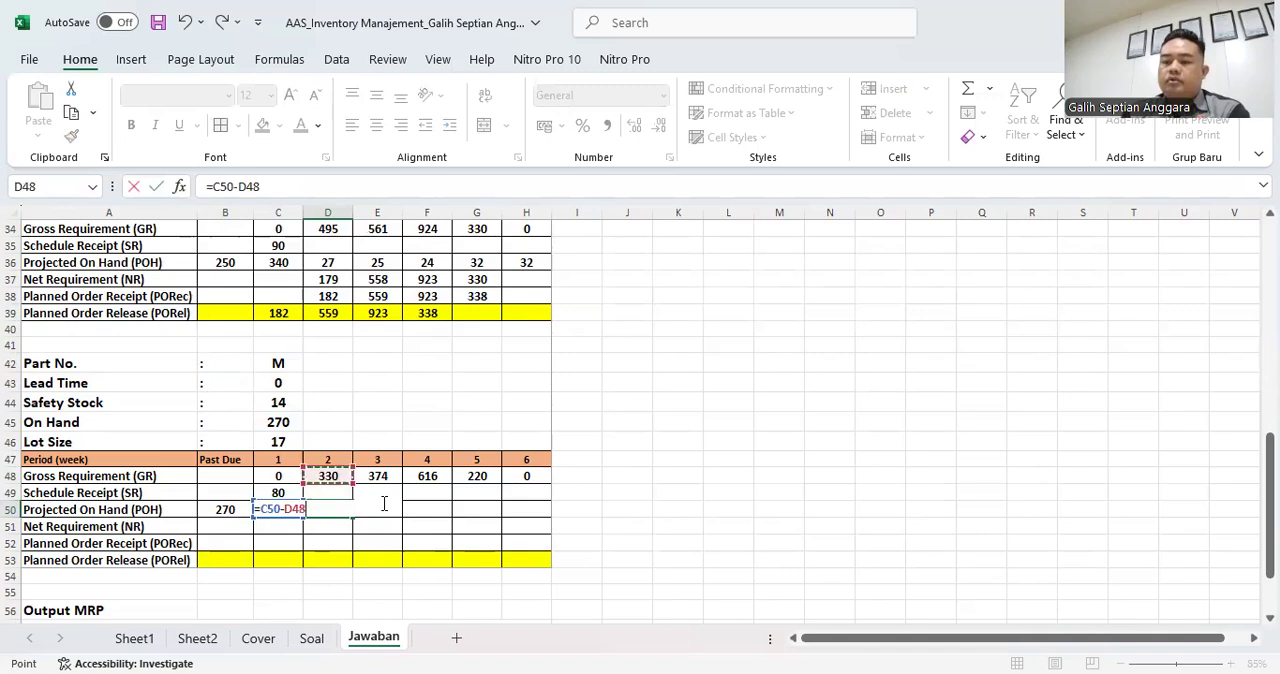
type("+")
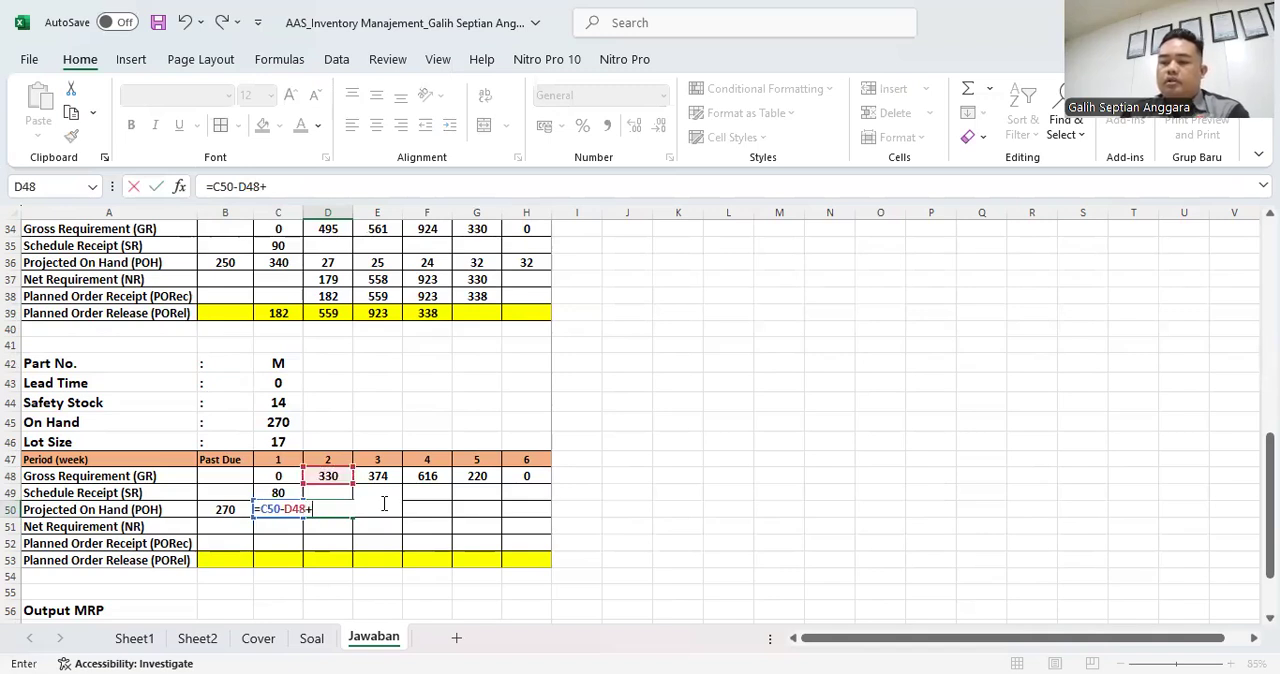
left_click(327, 493)
key("Return")
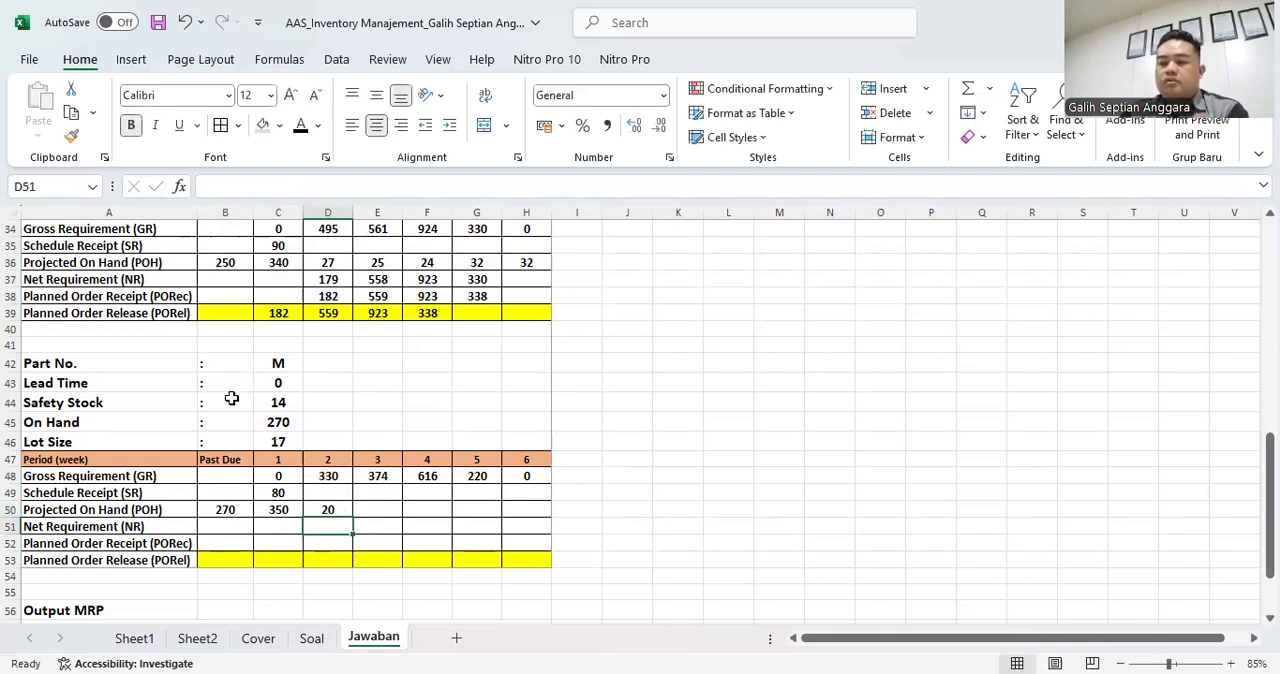
left_click(344, 510)
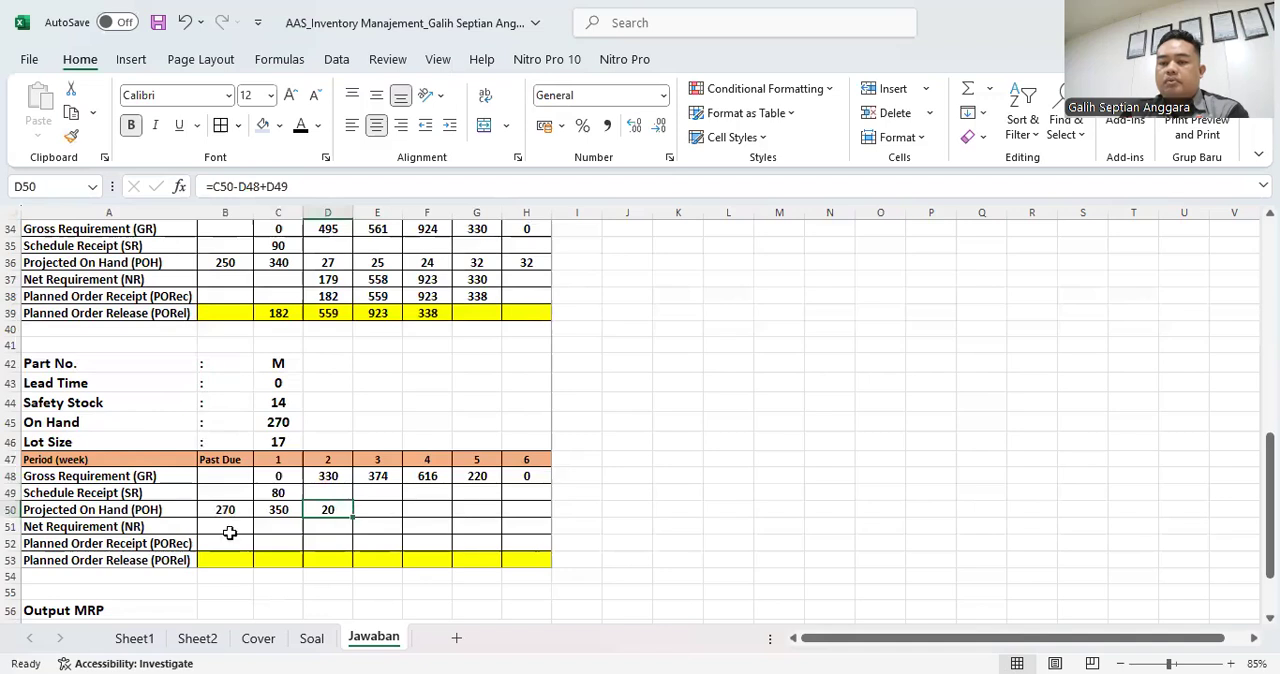
- Try =D50-E48+E49 as part M's week 3 Projected On Hand in E50 and clear the cell again
left_click(376, 514)
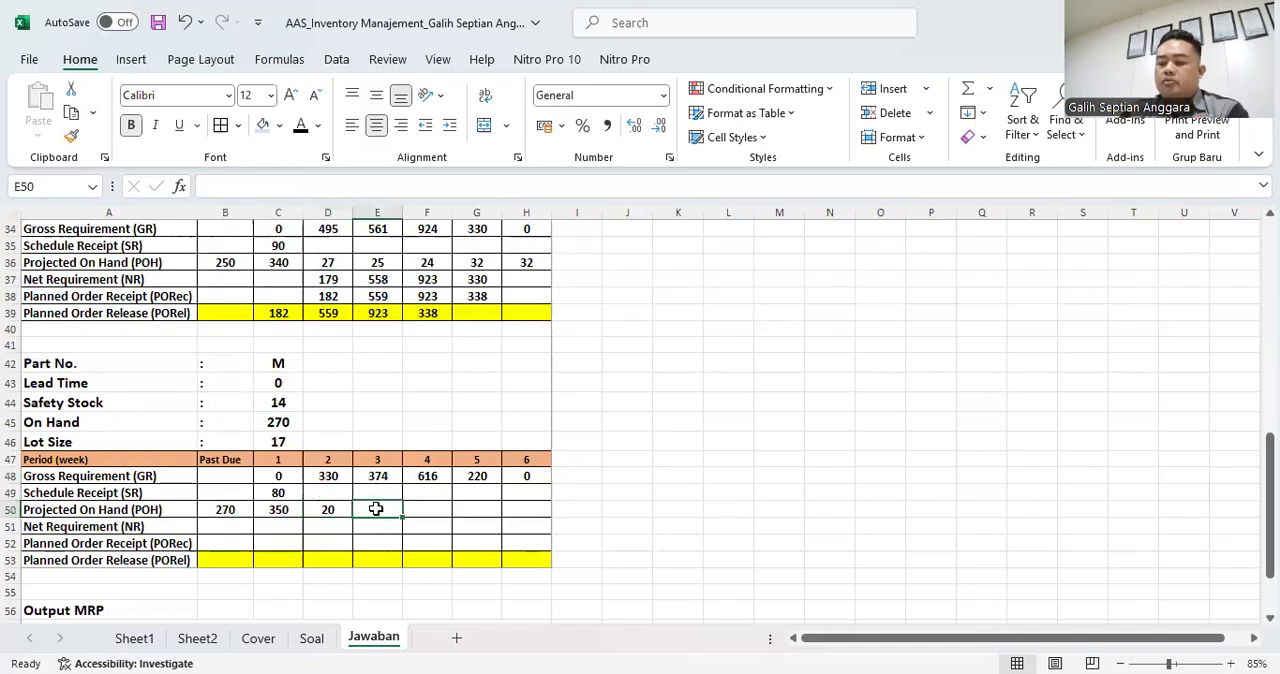
type("=")
left_click(336, 509)
type("-")
key("Up")
key("Up")
type("+")
left_click(389, 495)
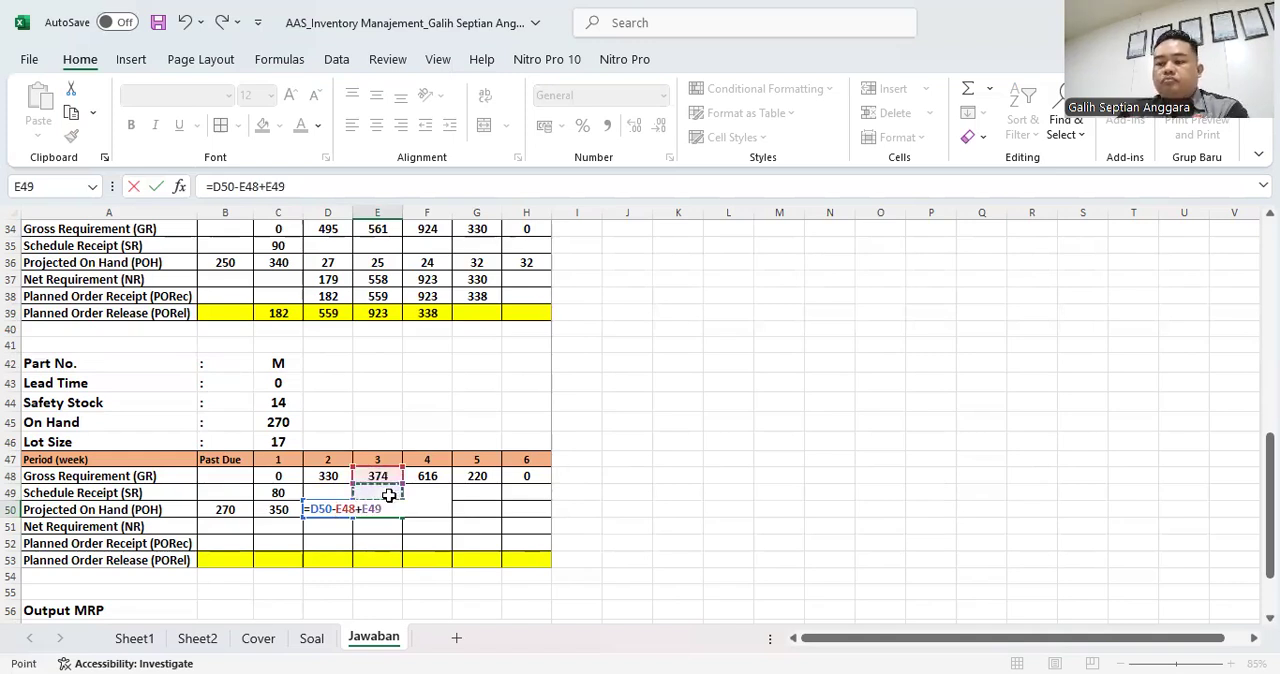
key("Return")
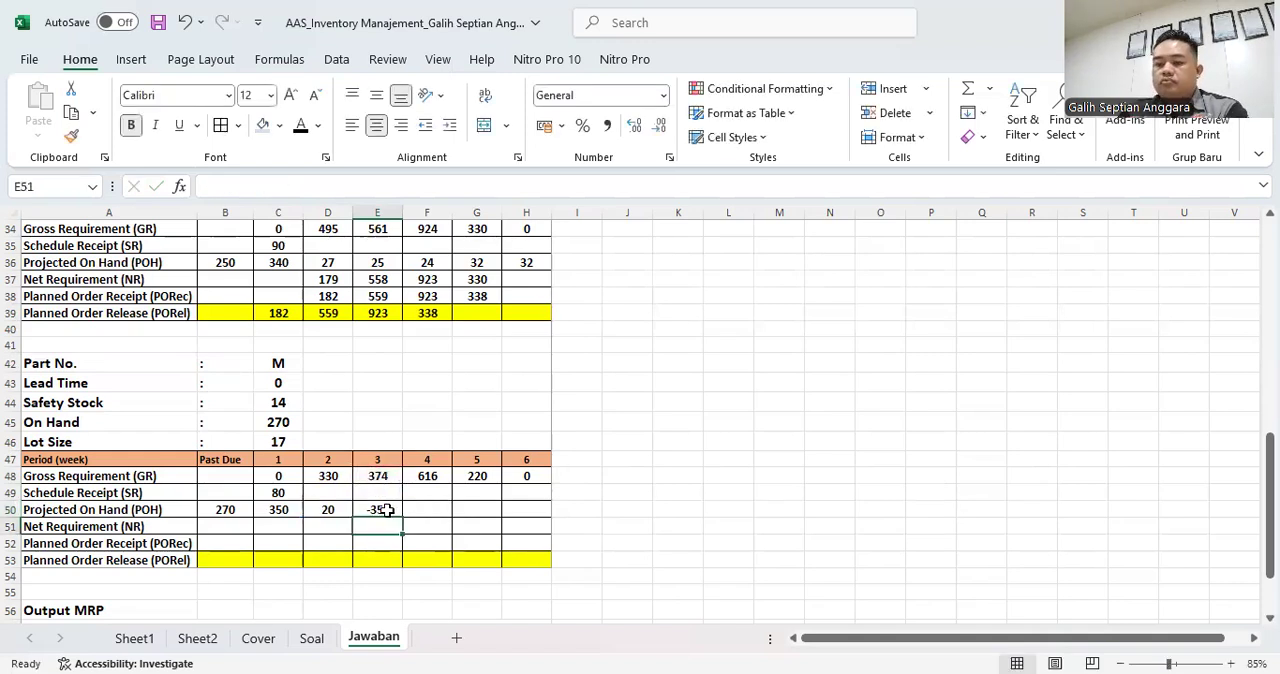
key("Up")
key("Delete")
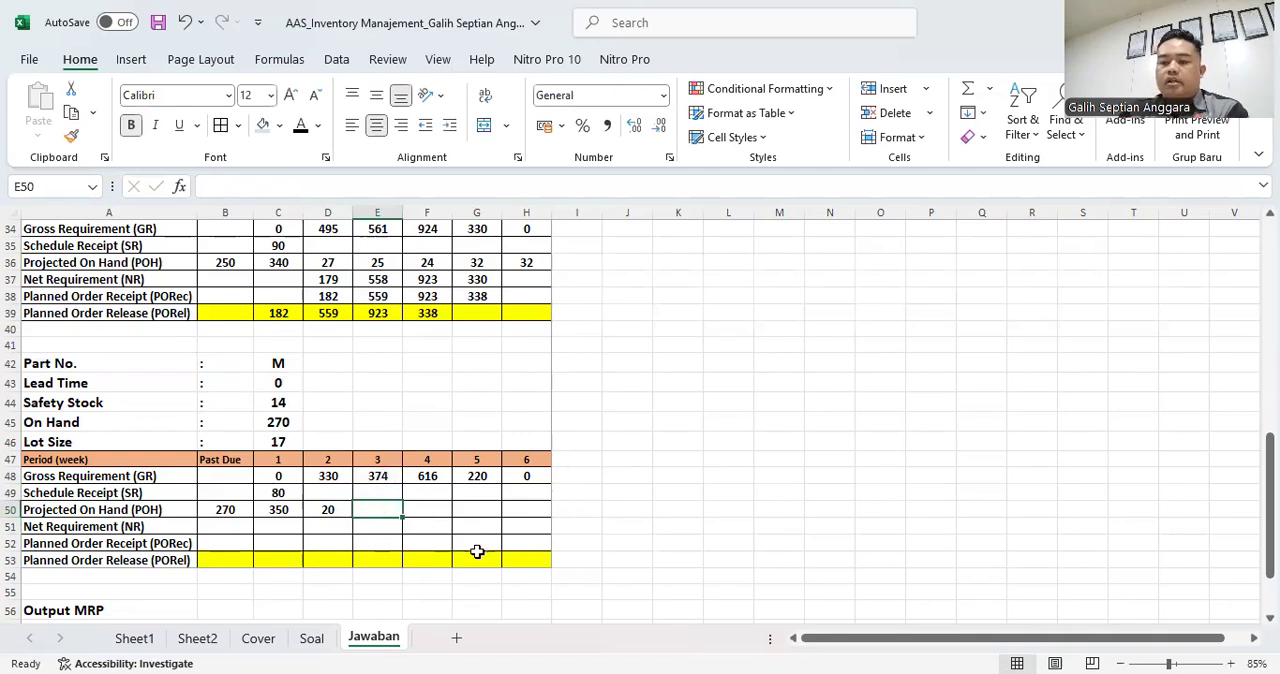
- Calculate part M's week 3 Net Requirement in E51 from the Safety Stock with =C44+E48-E49-D50
left_click(374, 527)
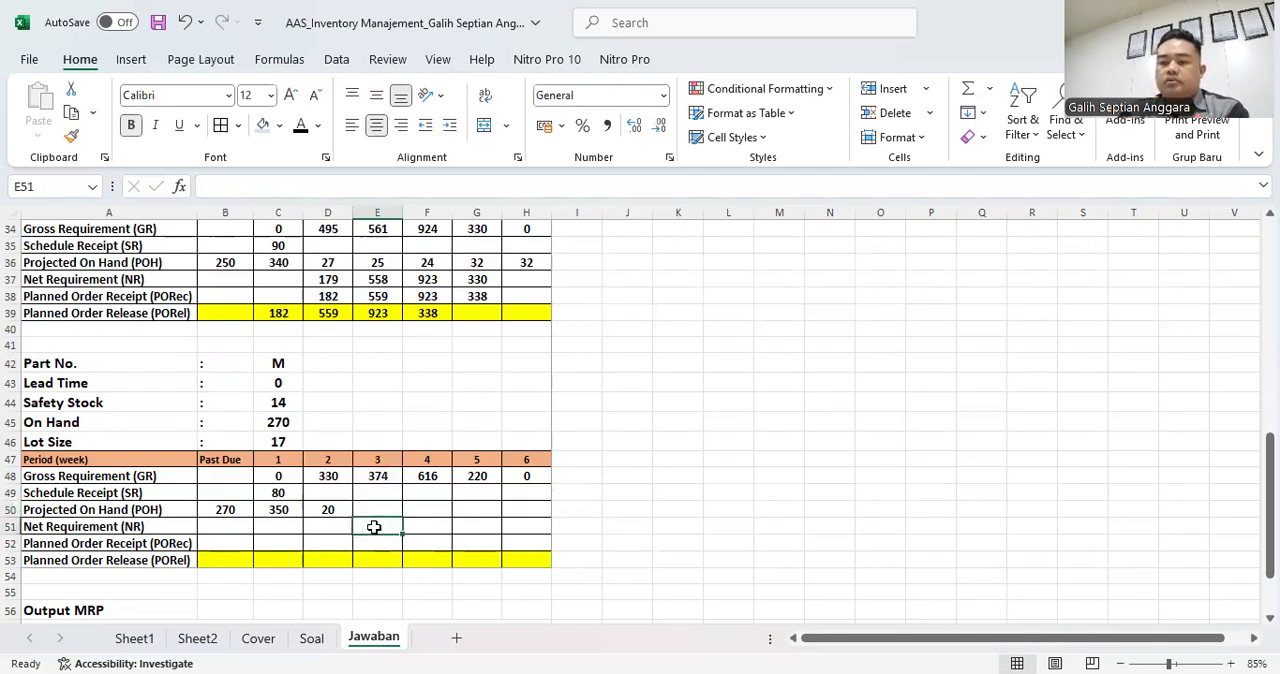
type("=")
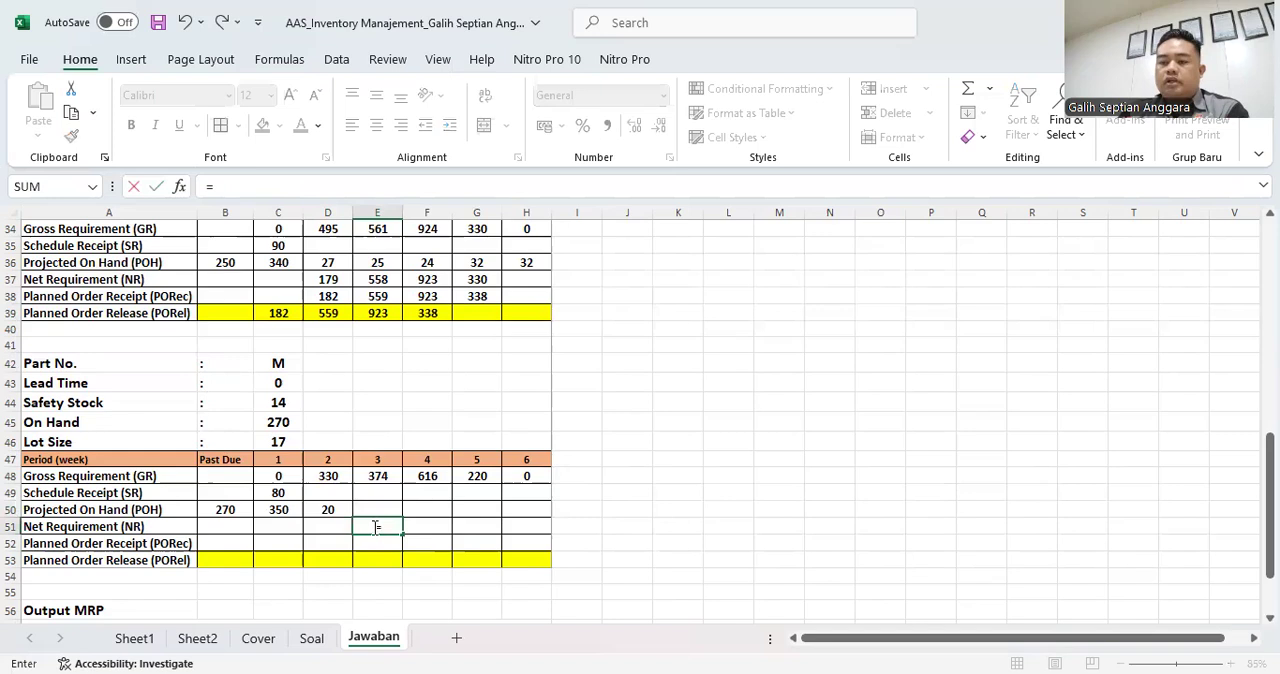
left_click(280, 403)
type("+")
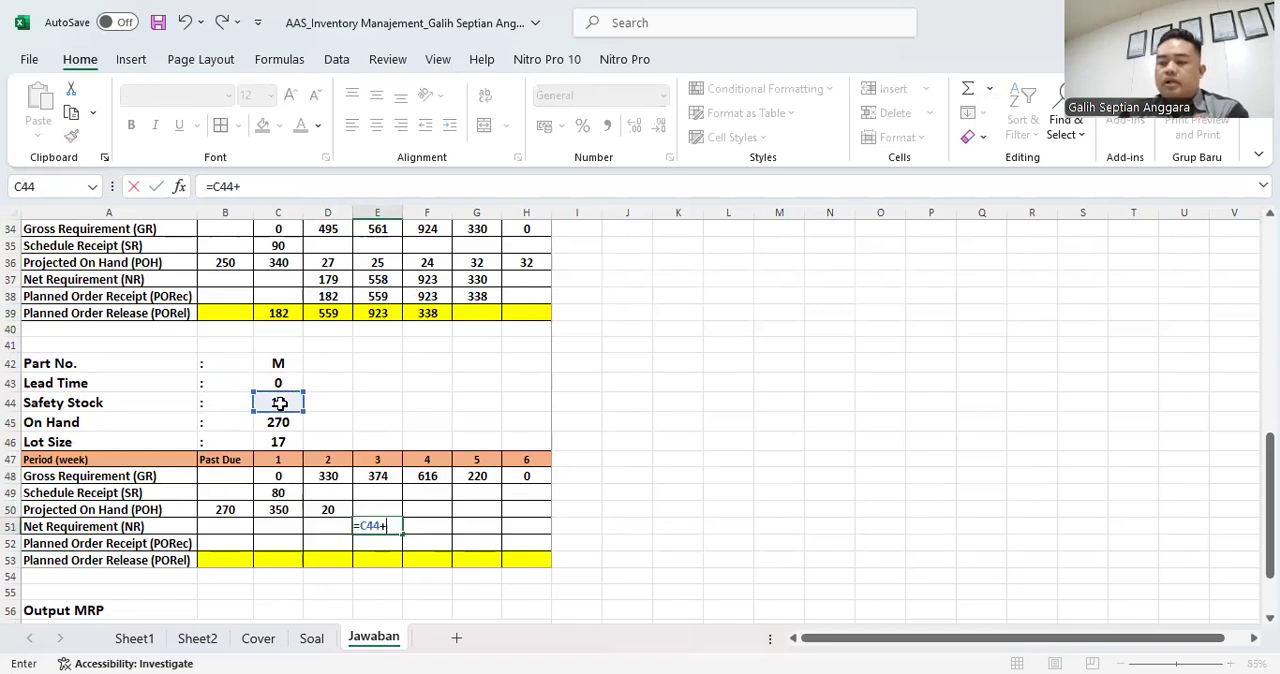
left_click(377, 476)
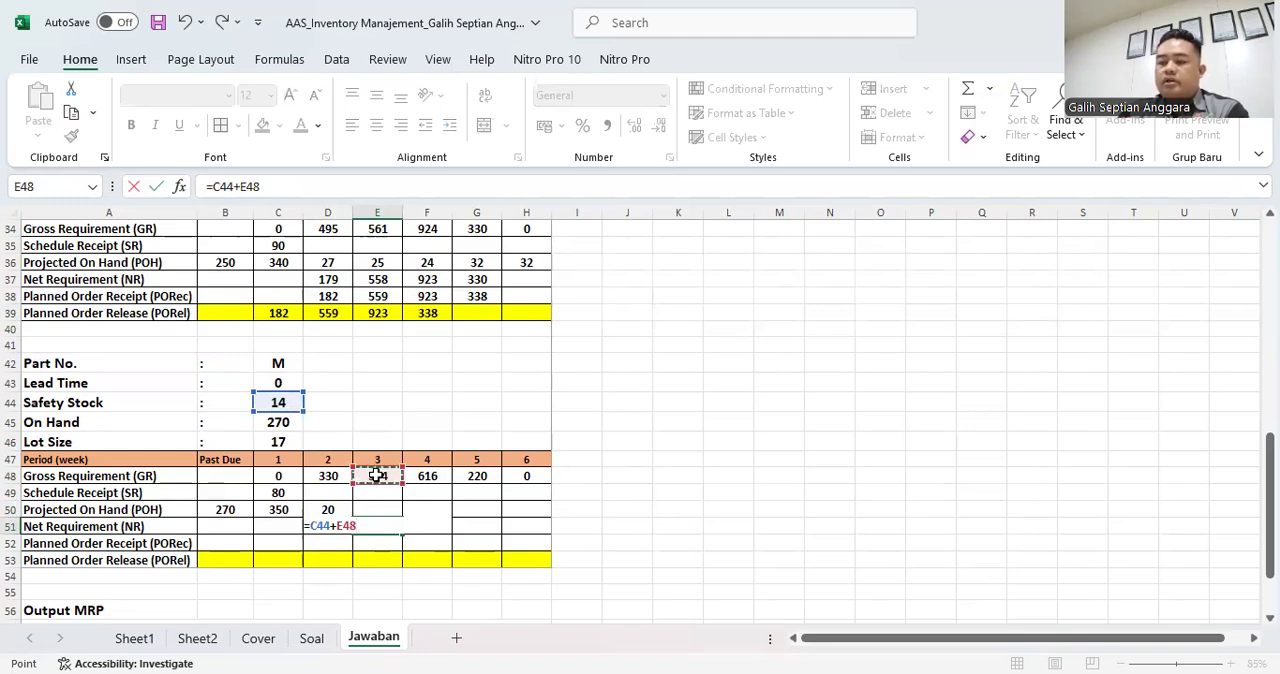
type("-")
left_click(377, 494)
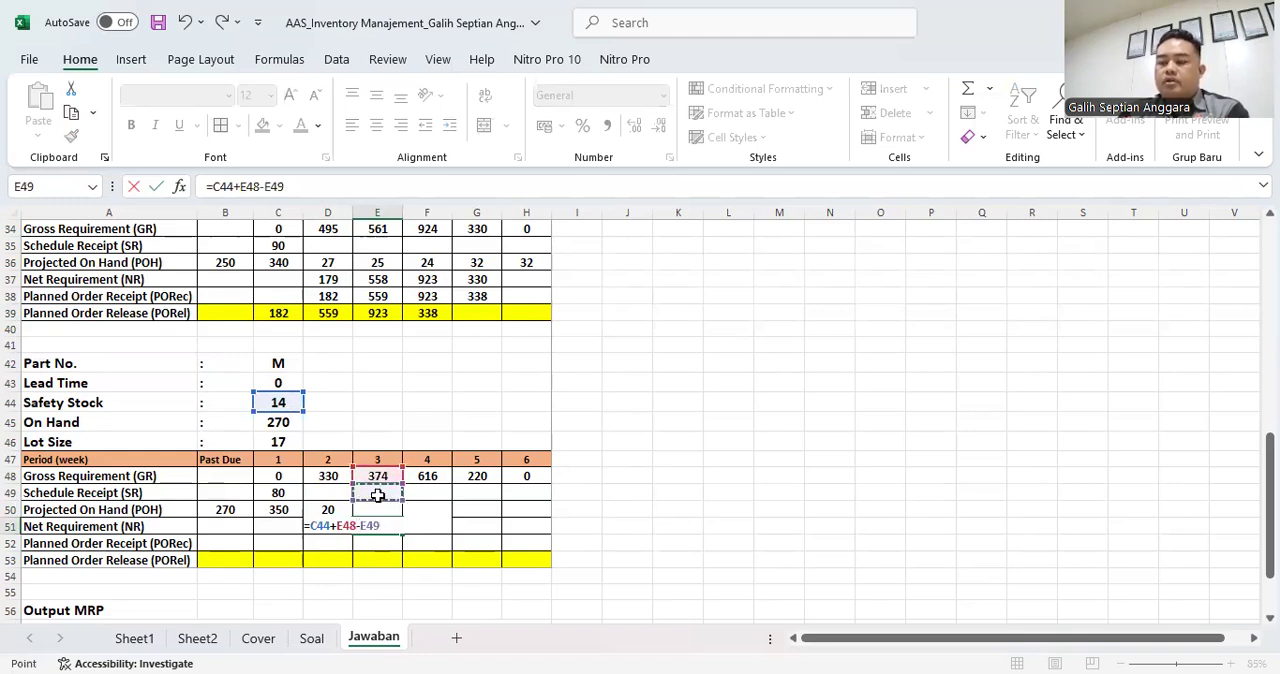
type("-")
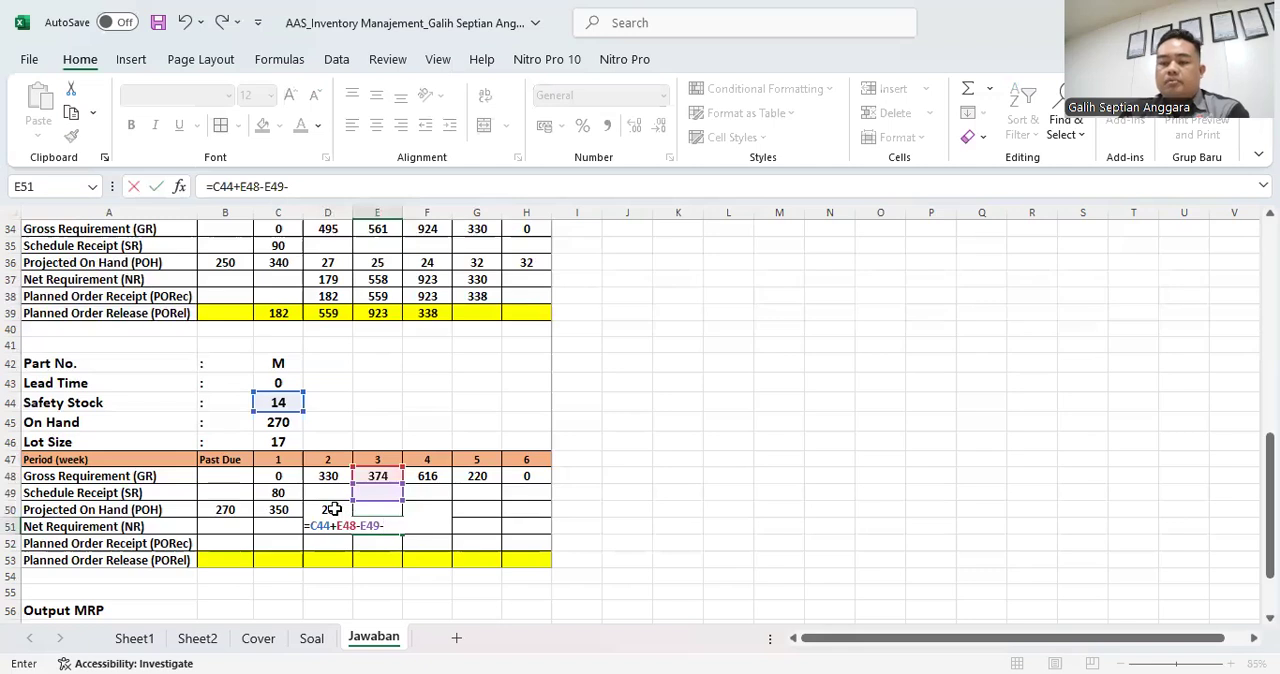
left_click(333, 509)
key("Return")
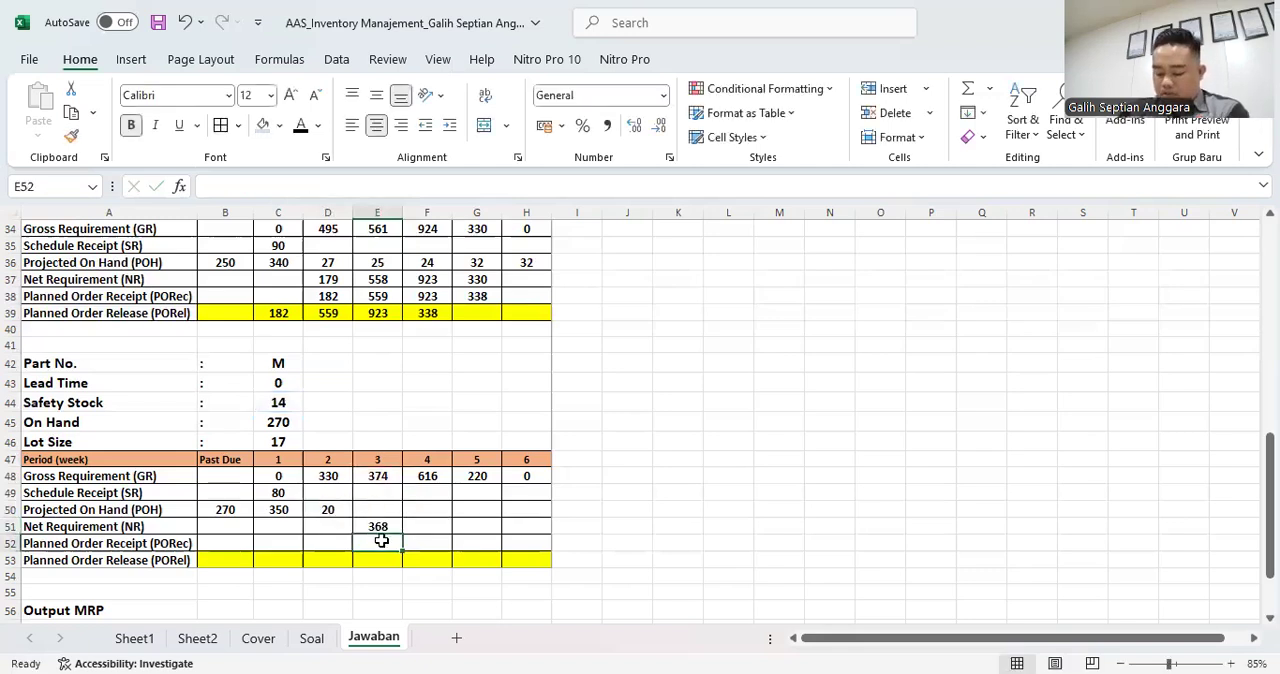
- Set part M's week 3 Planned Order Receipt in E52 to 22 lots with =22*C46
type("=")
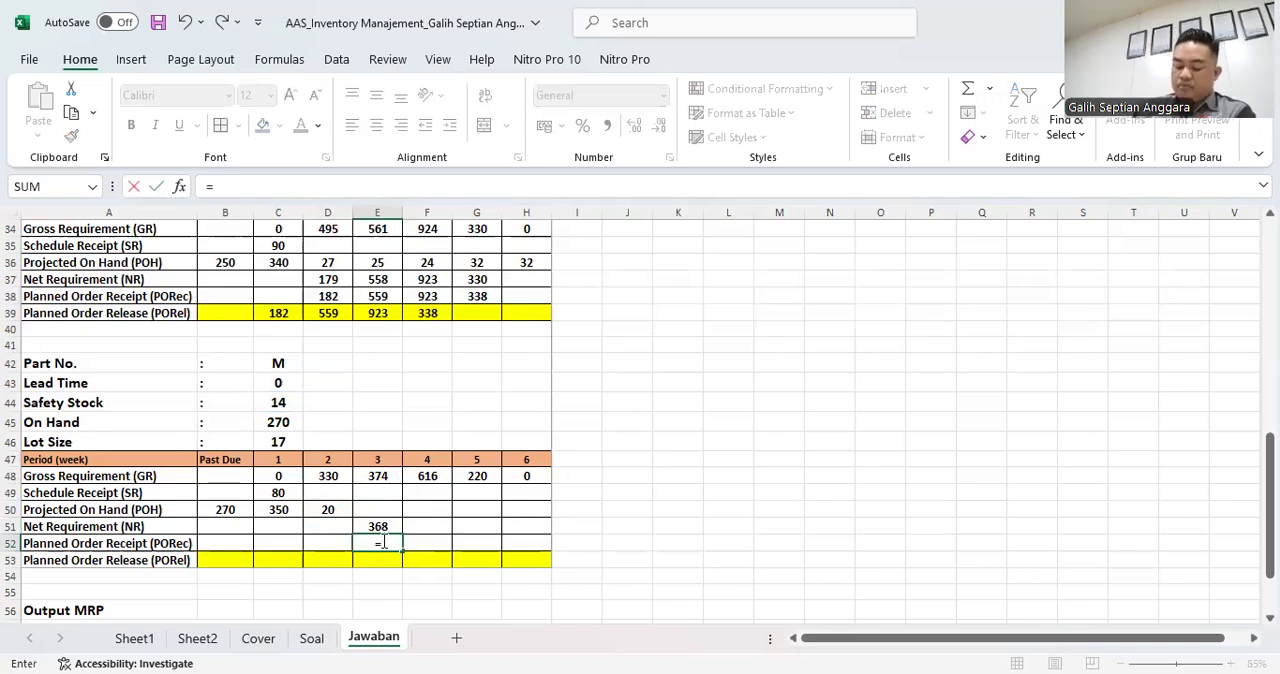
type("22*")
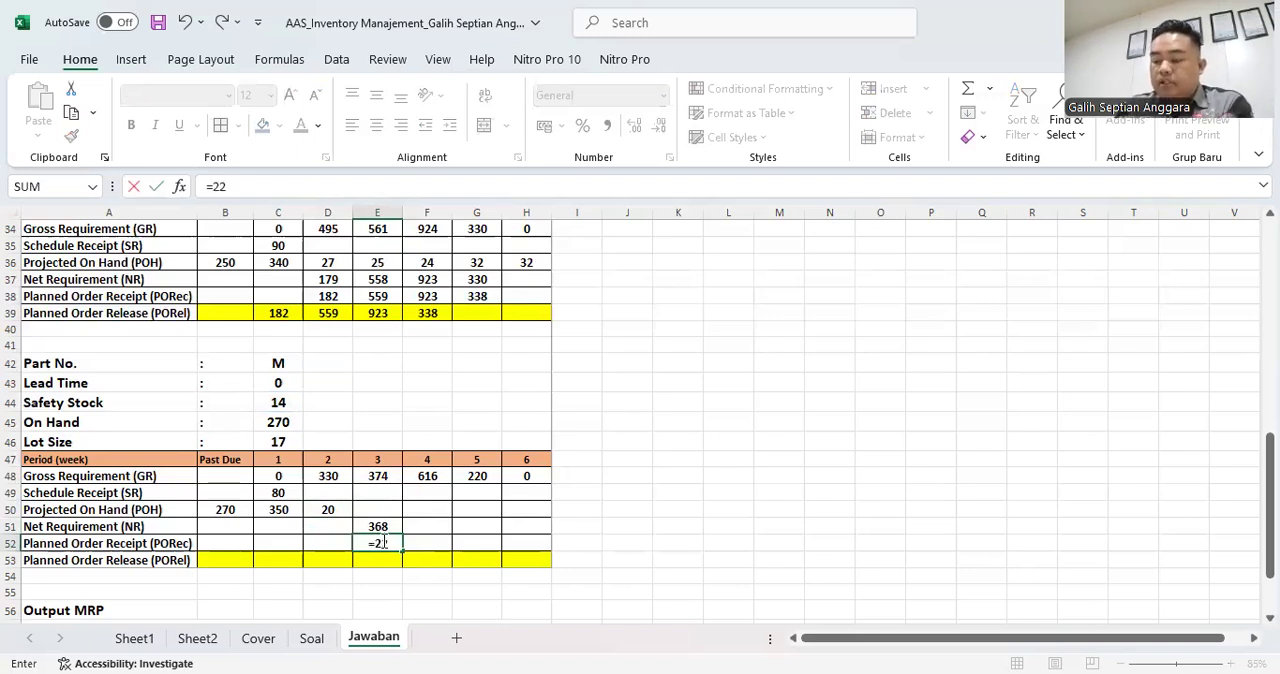
left_click(285, 443)
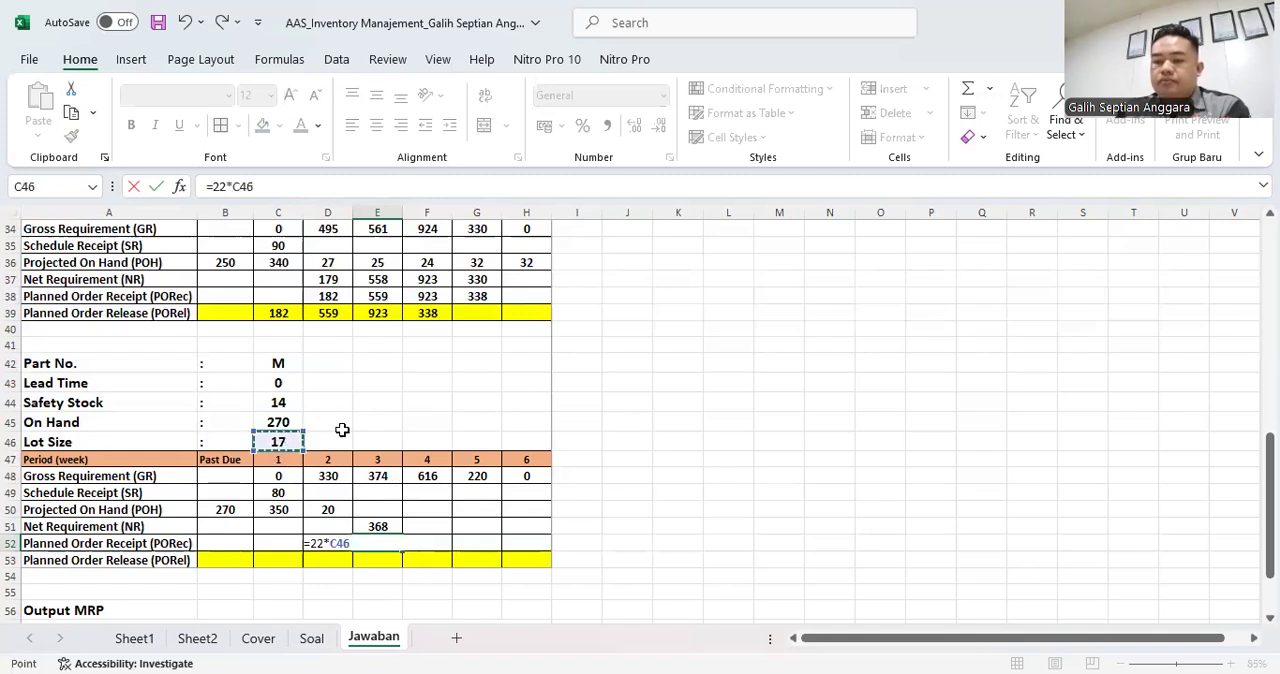
key("Return")
key("Up")
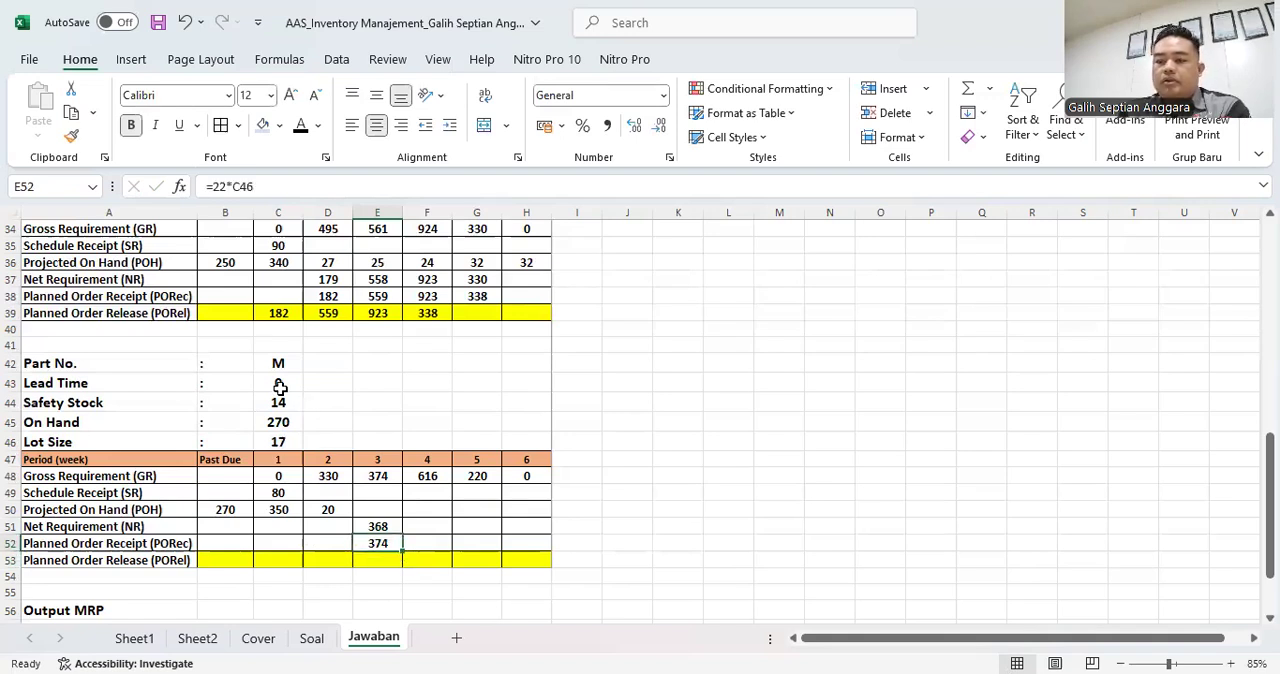
- Link part M's week 3 Planned Order Release in E53 to the same week's Planned Order Receipt with =E52
left_click(381, 561)
type("=")
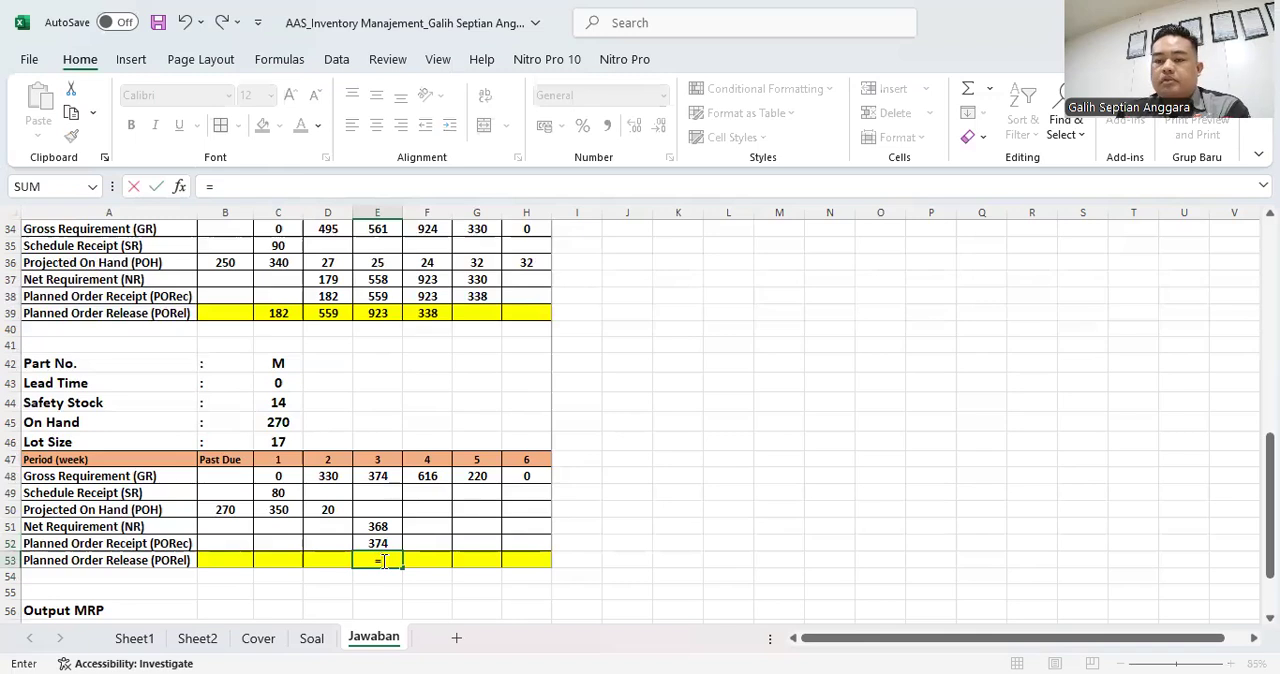
key("Up")
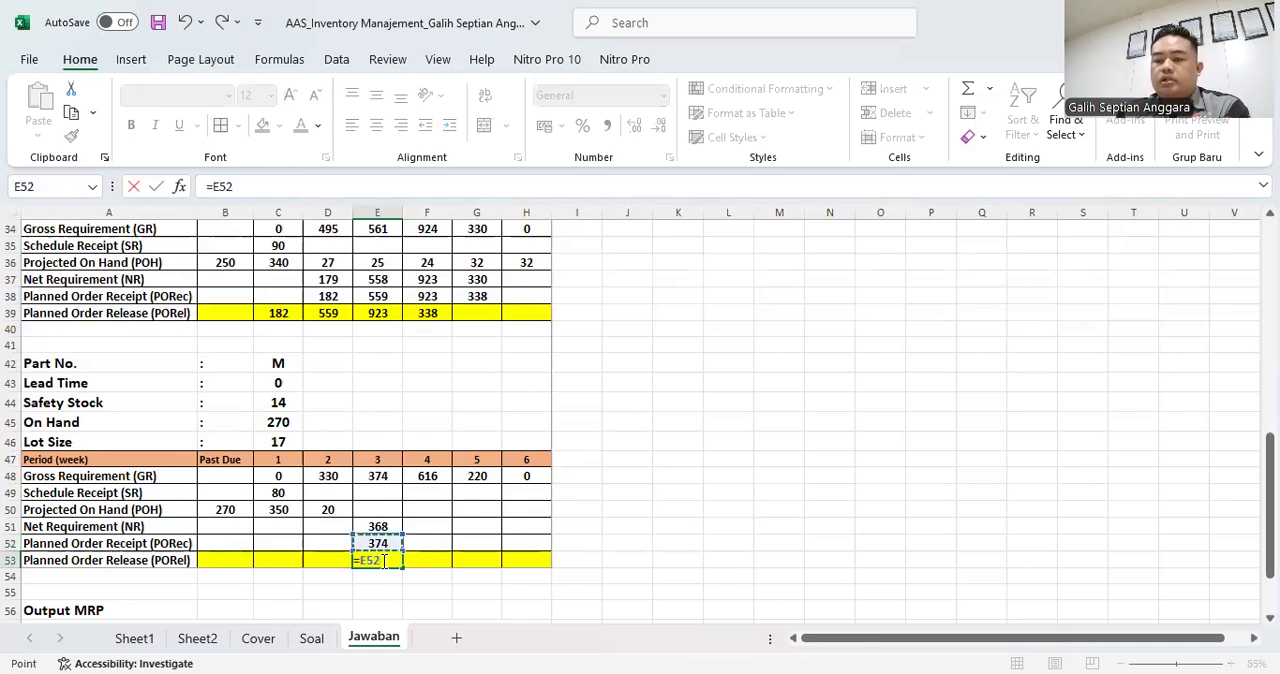
key("shift+Return")
key("Up")
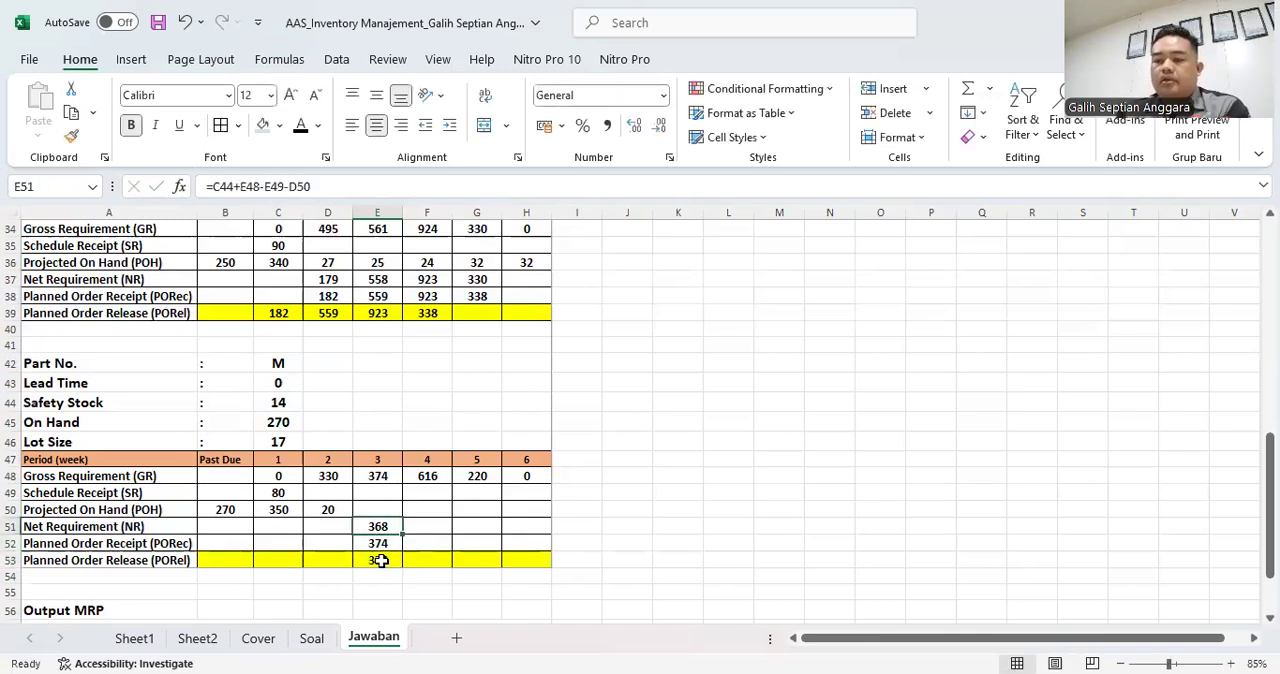
- Calculate part M's week 3 Projected On Hand in E50 with =D50+E52-E48 and check it against the week 2 formula in D50
left_click(386, 505)
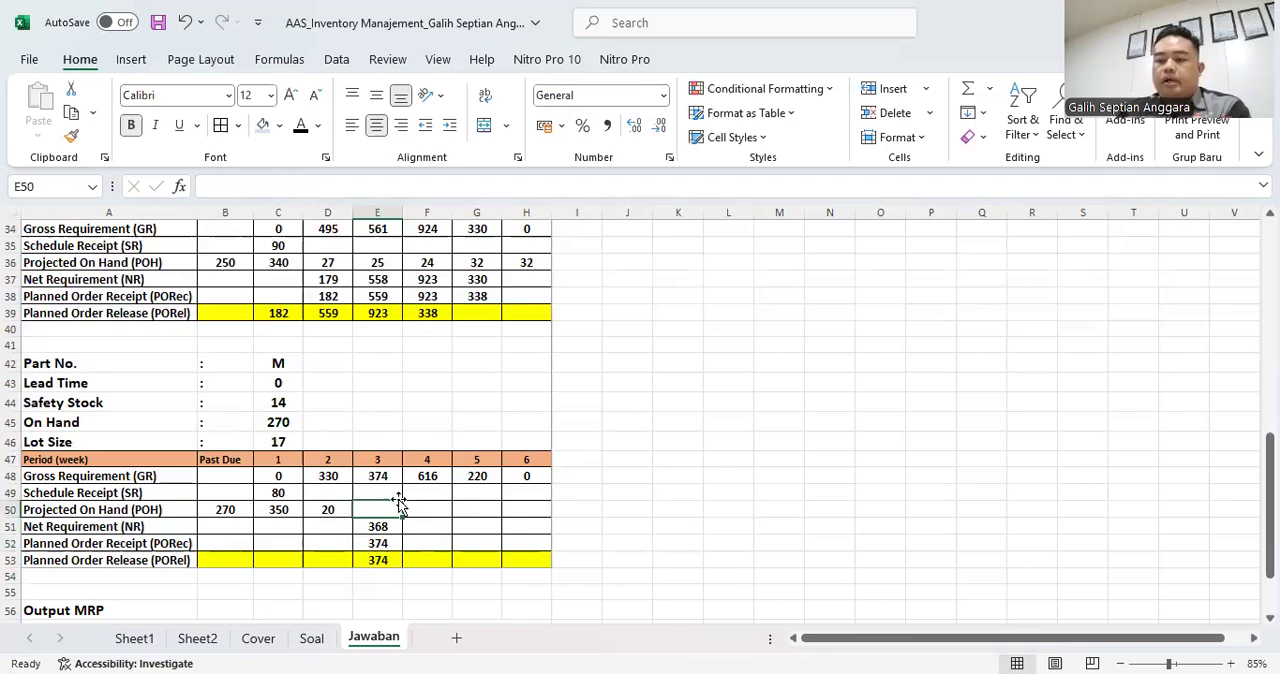
type("=")
key("Left")
type("+")
key("Down")
key("Down")
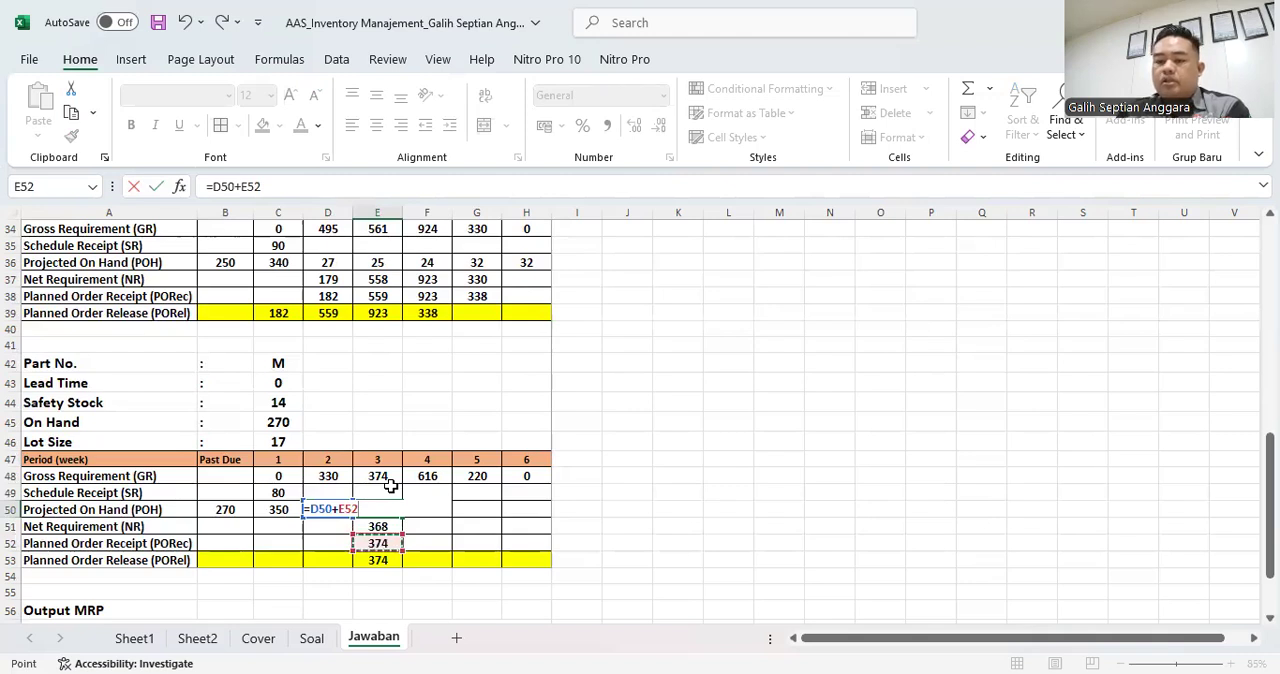
type("-")
left_click(390, 485)
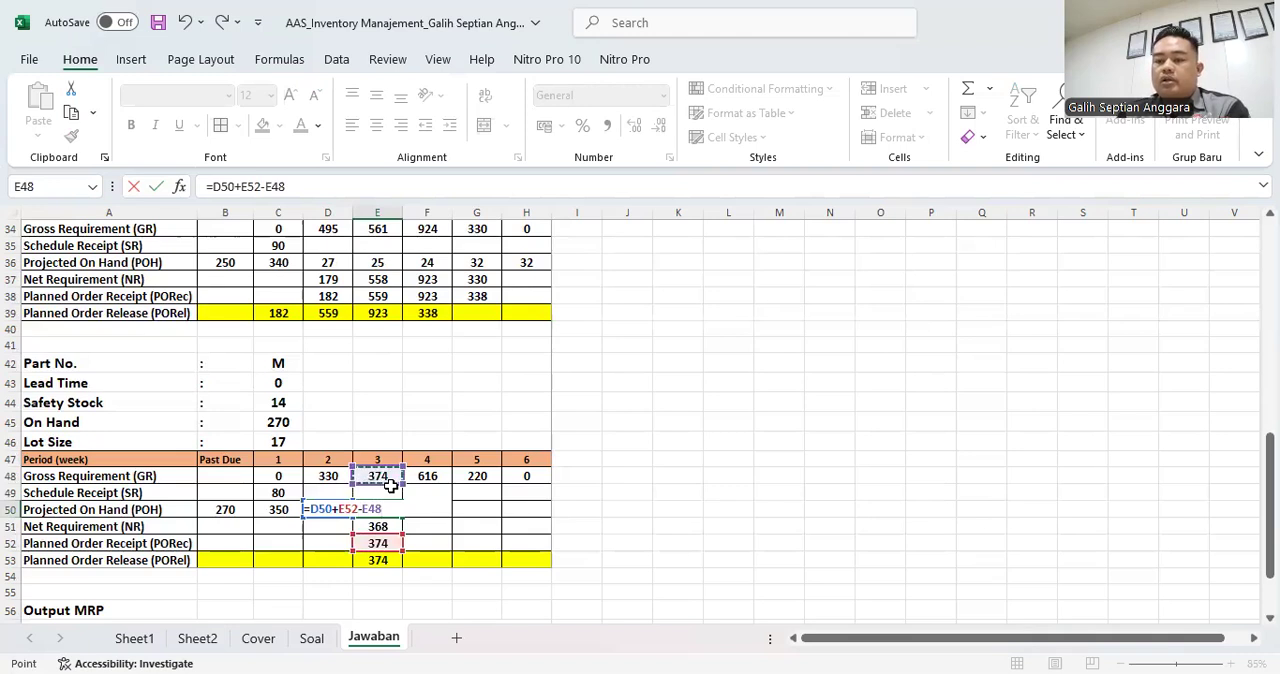
key("Return")
left_click(395, 510)
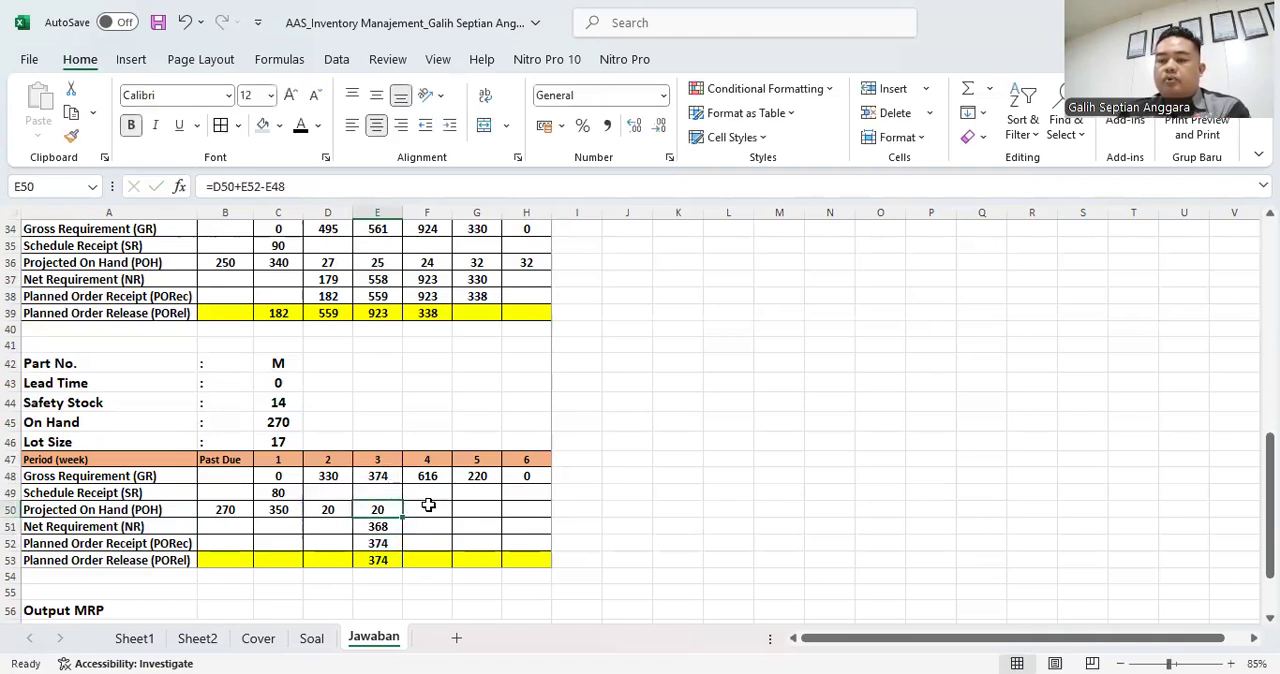
left_click(335, 513)
left_click(382, 510)
key("F2")
key("Return")
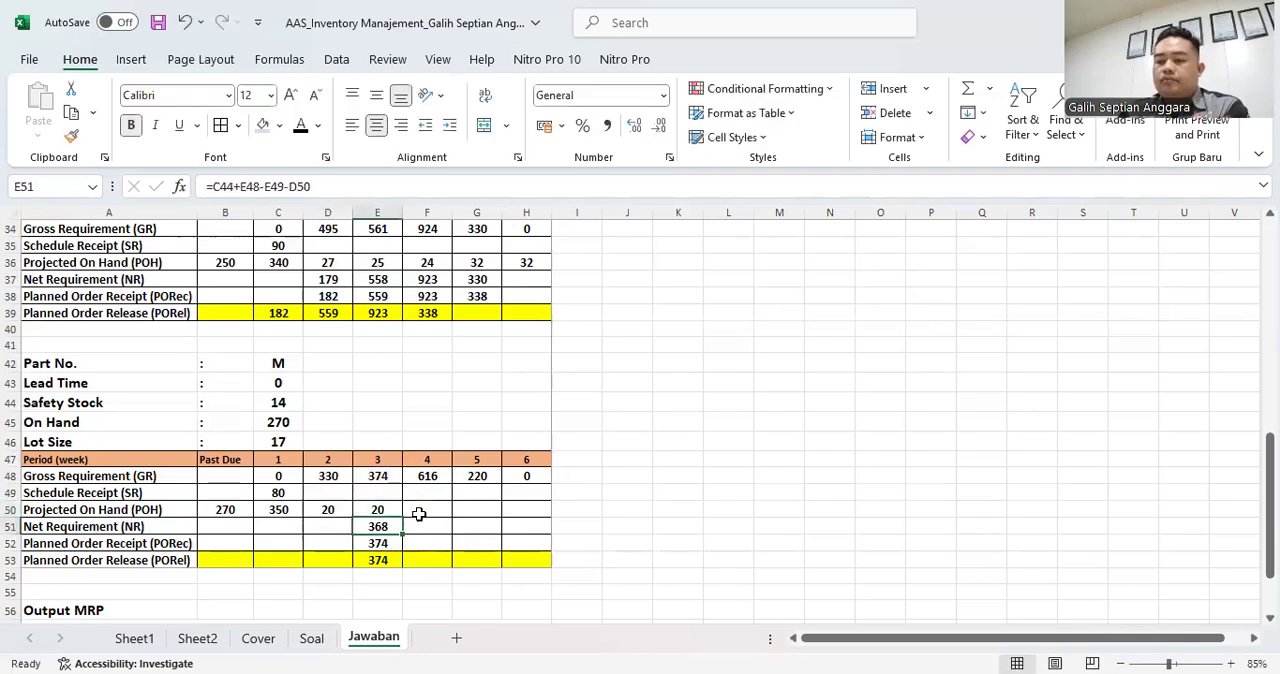
left_click(343, 512)
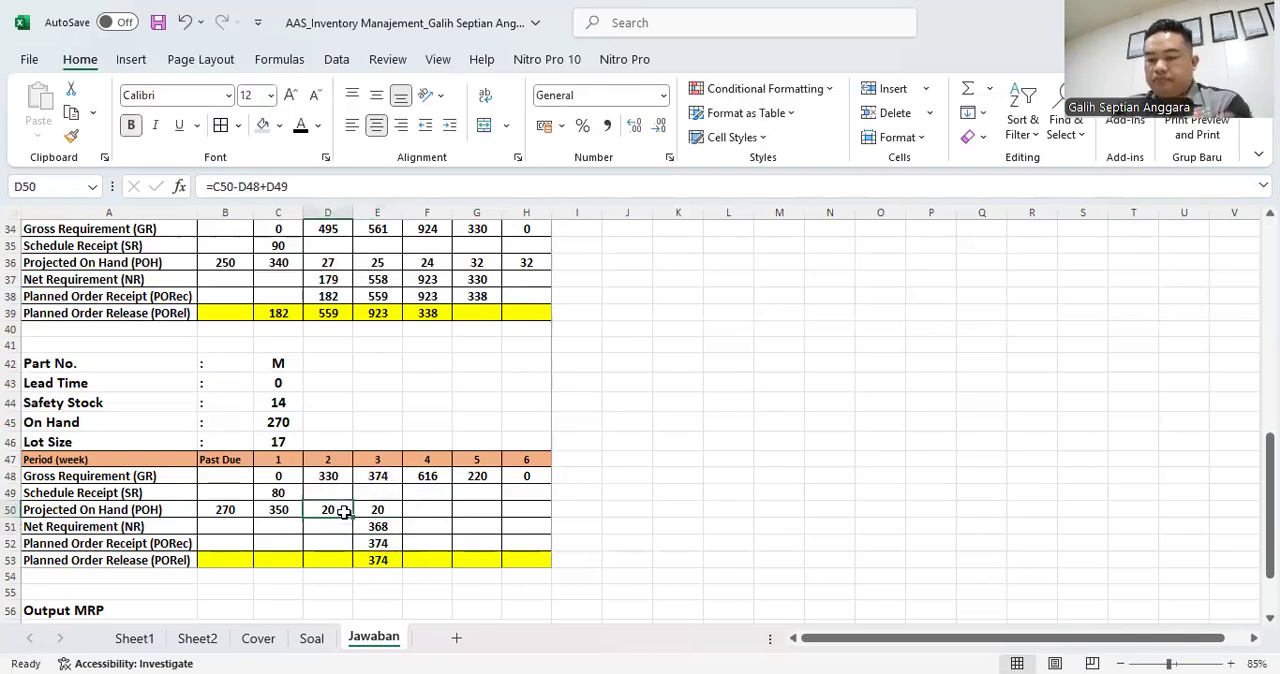
- Calculate part M's week 4 Net Requirement in F51 from the Safety Stock with =C44+F48-F49-E50
left_click(425, 505)
left_click(437, 529)
type("=")
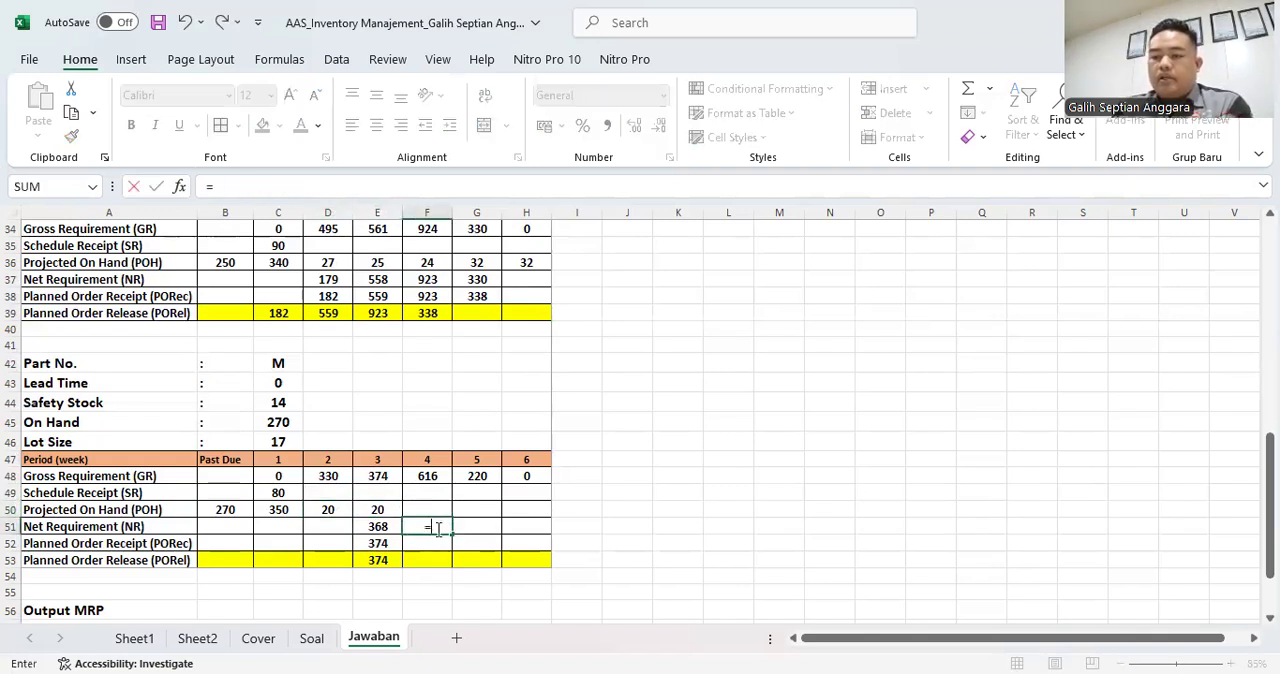
left_click(280, 401)
type("+")
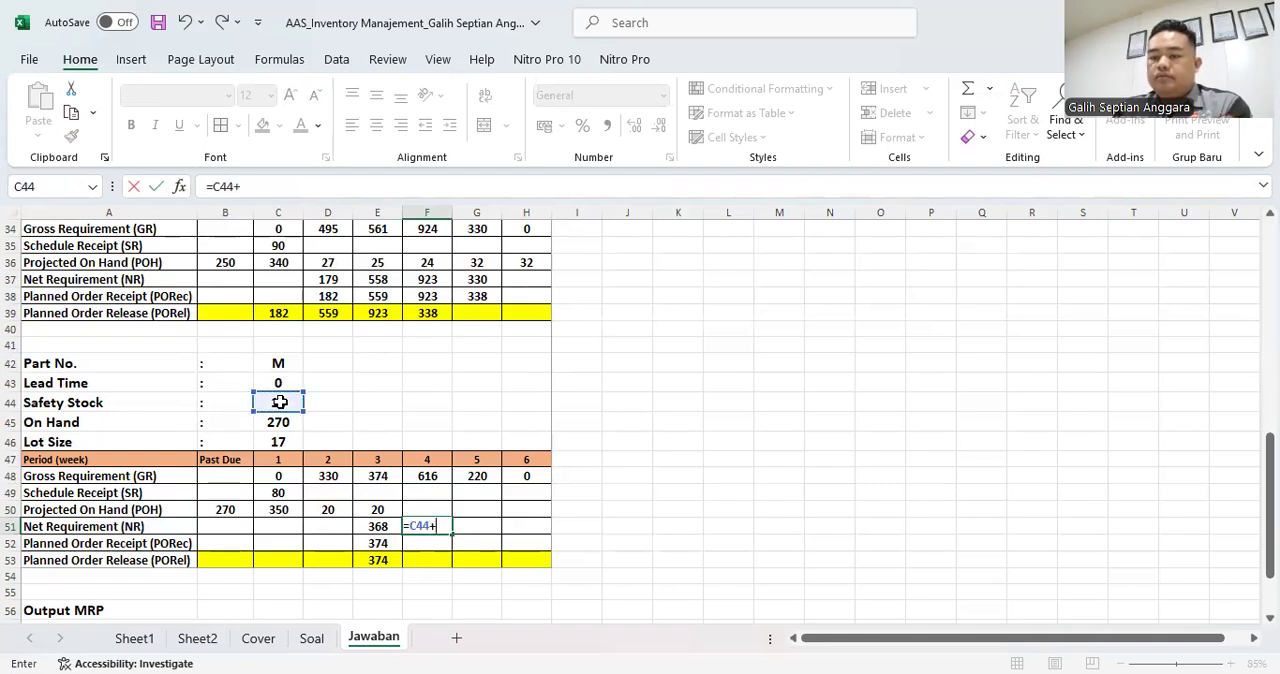
left_click(436, 476)
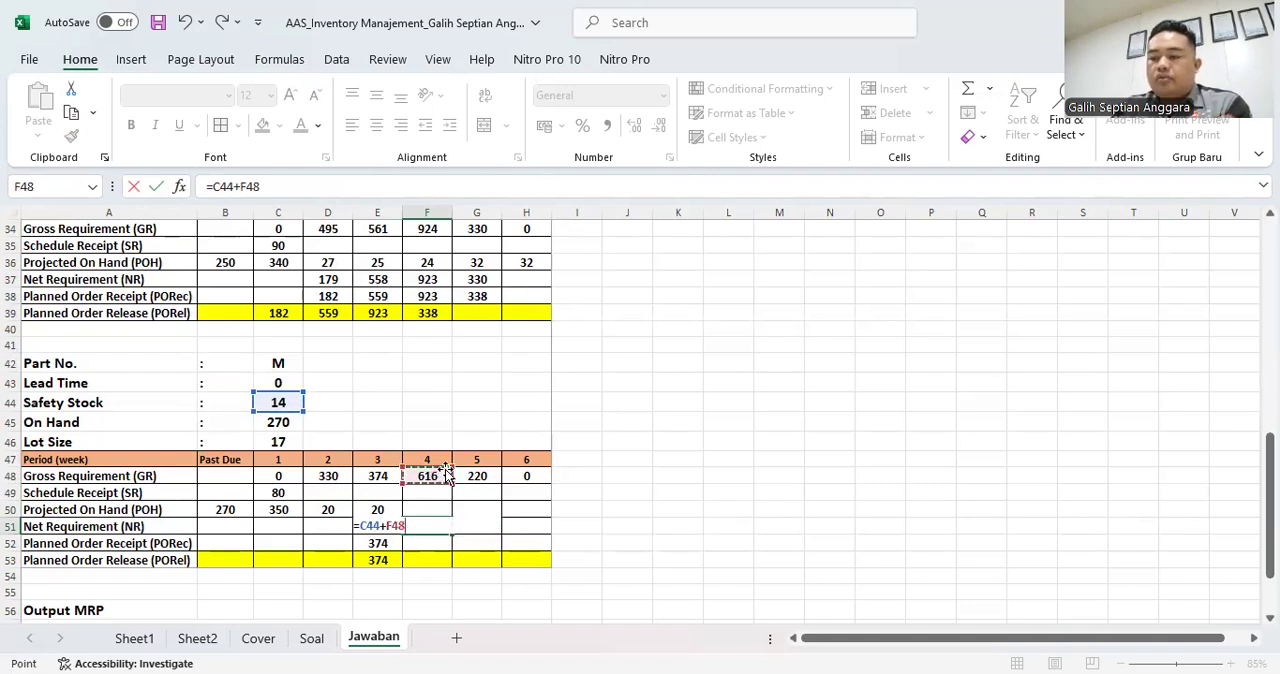
type("-")
left_click(428, 492)
type("-")
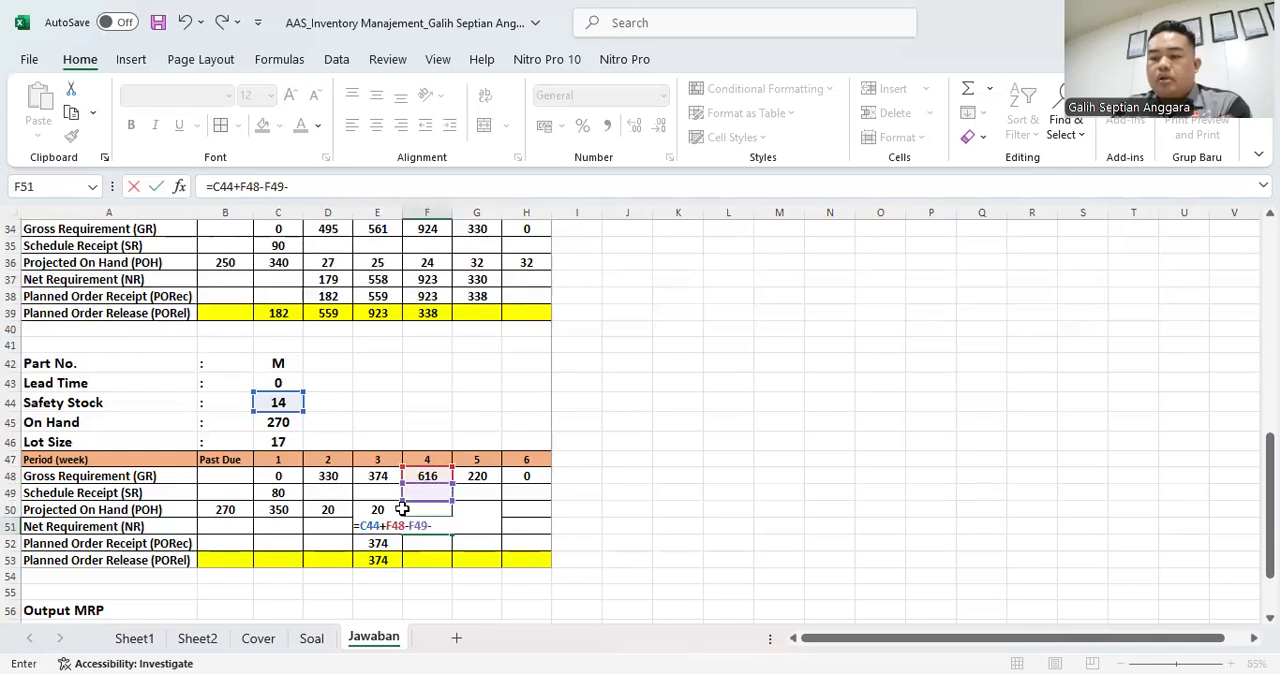
left_click(386, 509)
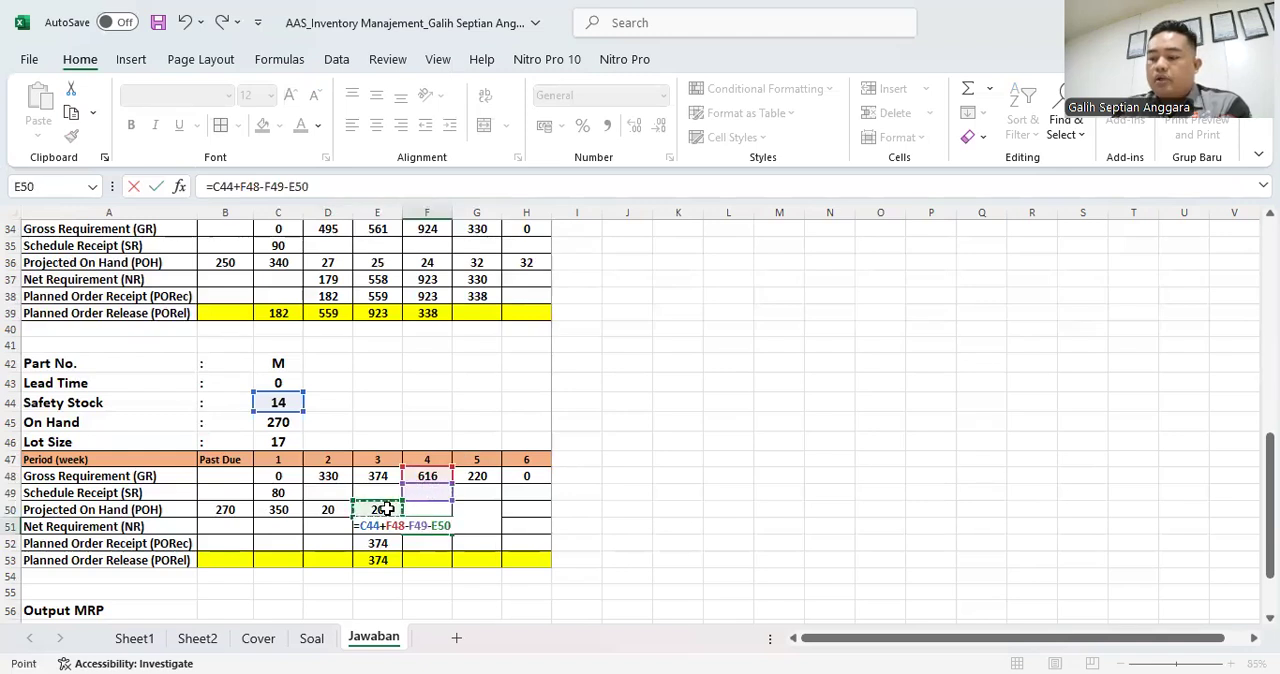
key("Return")
left_click(425, 526)
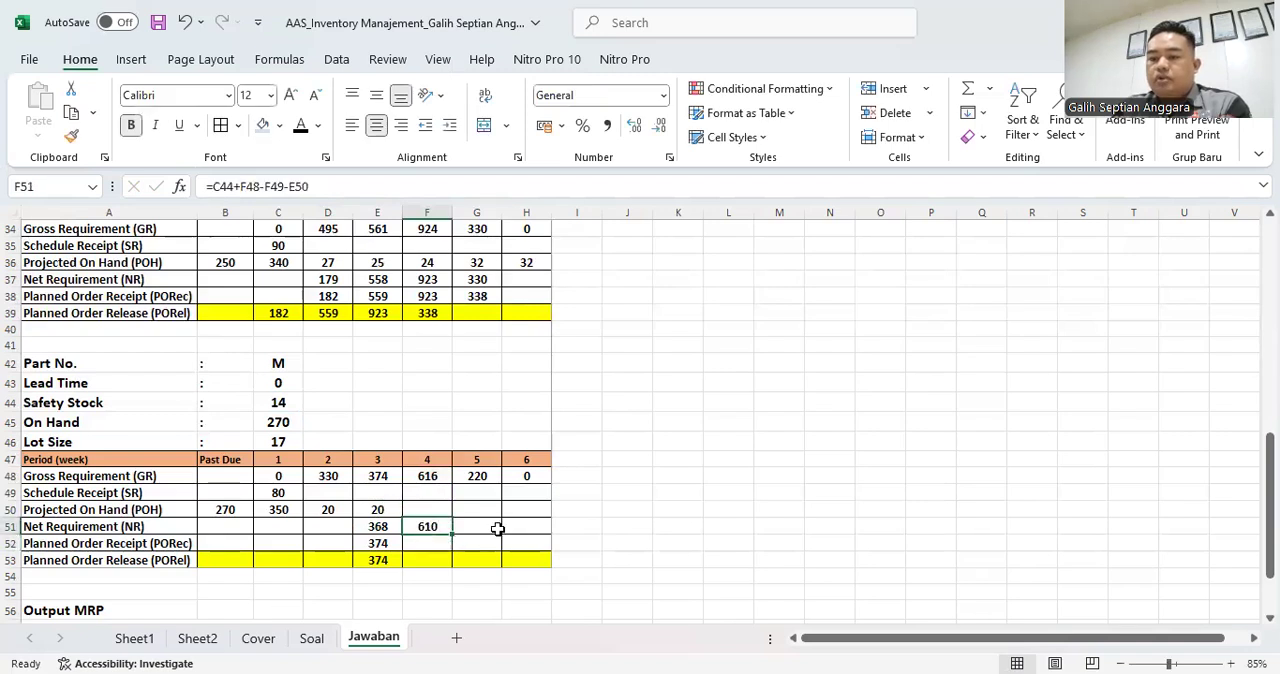
- Set part M's week 4 Planned Order Receipt in F52 to 36 lots with =36*C46
left_click(434, 542)
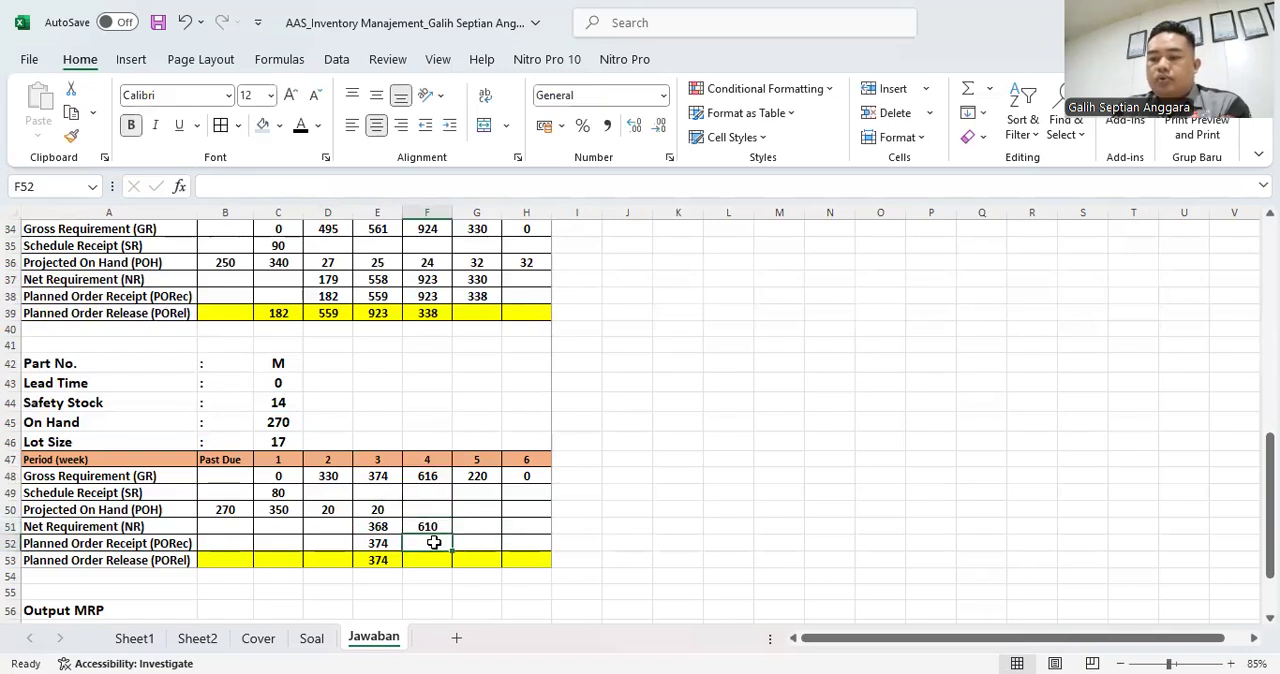
type("=")
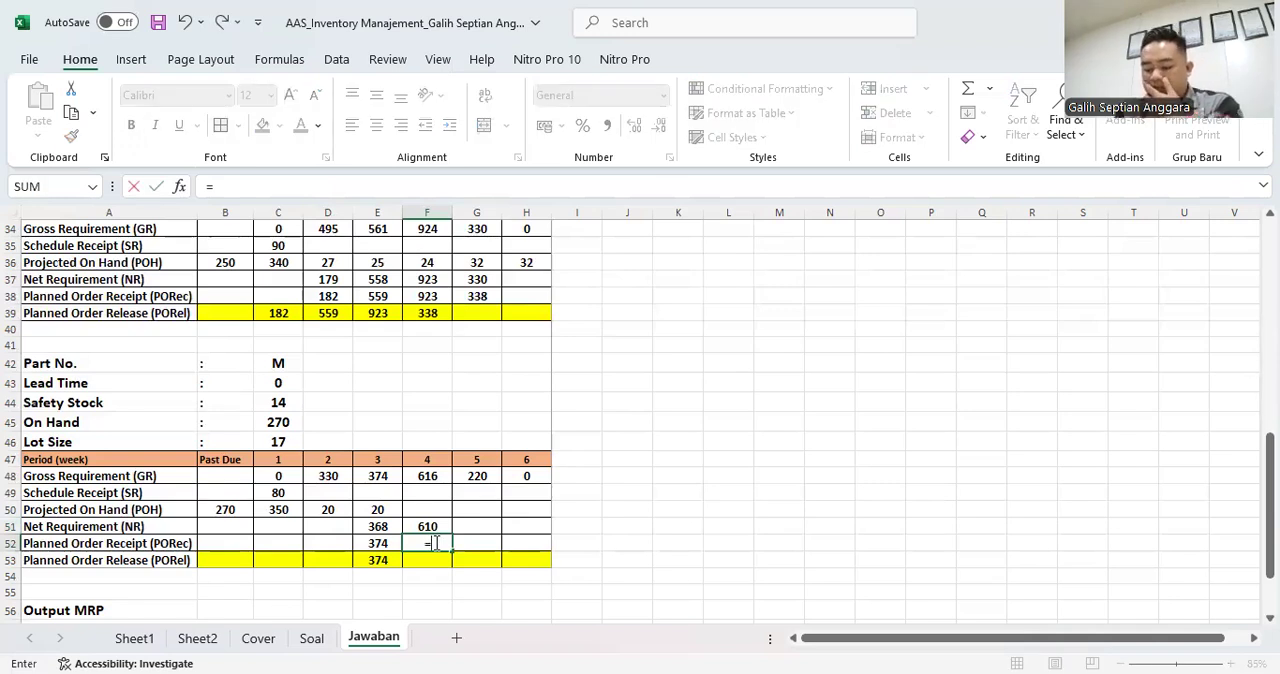
type("36&")
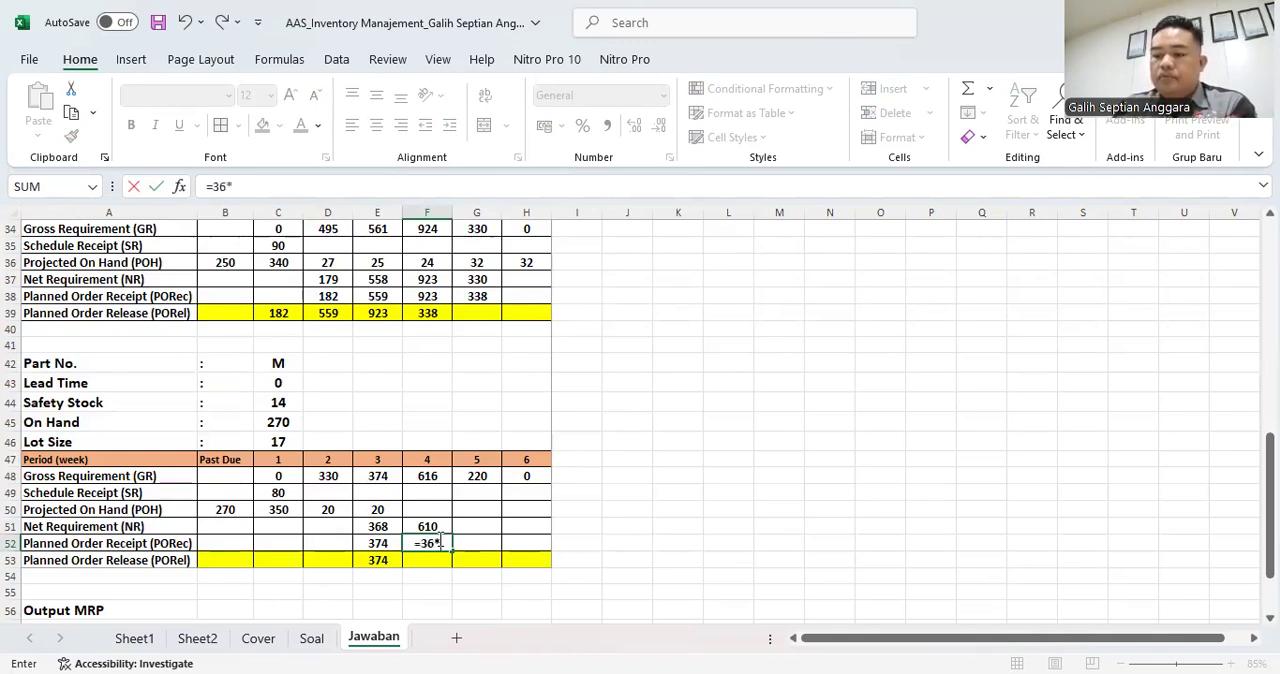
left_click(278, 442)
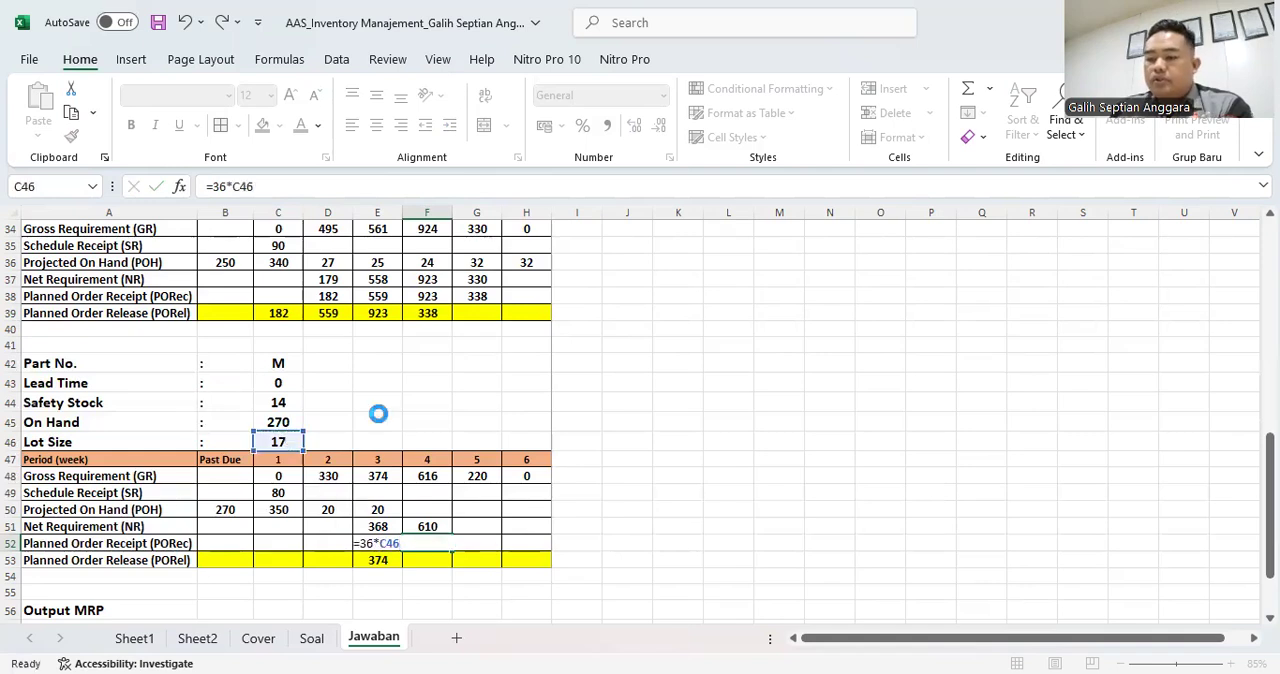
key("Return")
key("Up")
- Link part M's week 4 Planned Order Release in F53 to the same week's Planned Order Receipt with =F52
key("Down")
type("=")
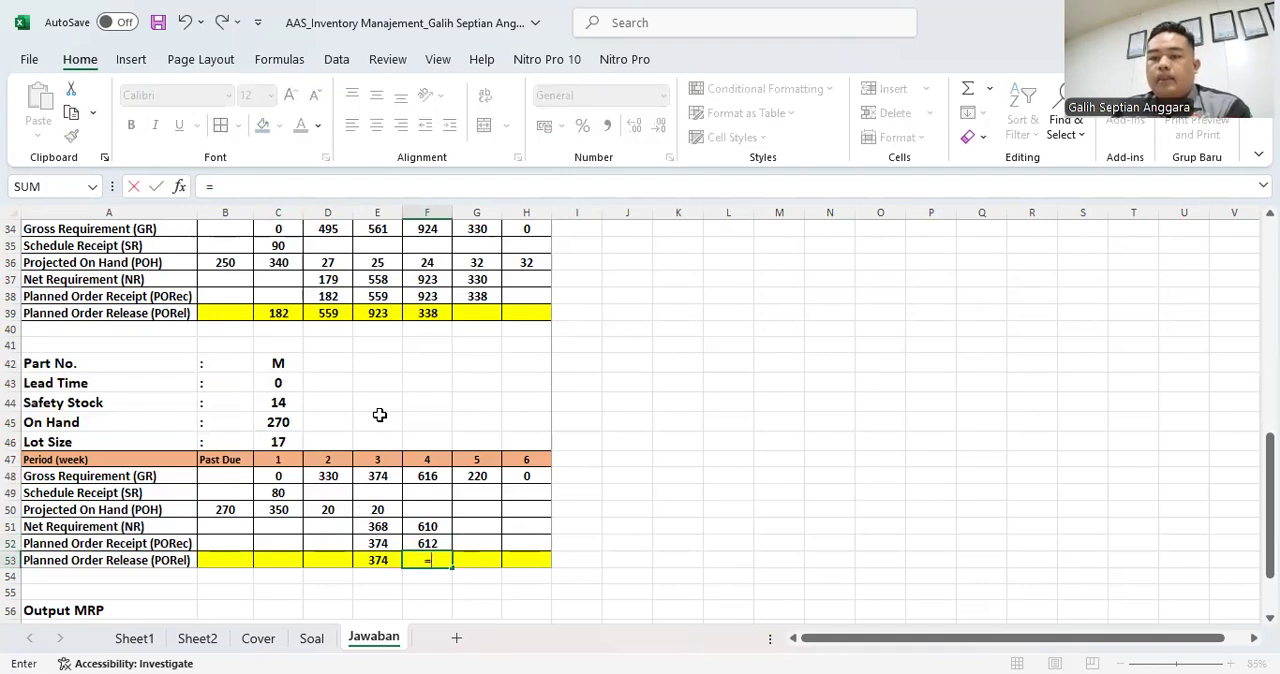
key("Up")
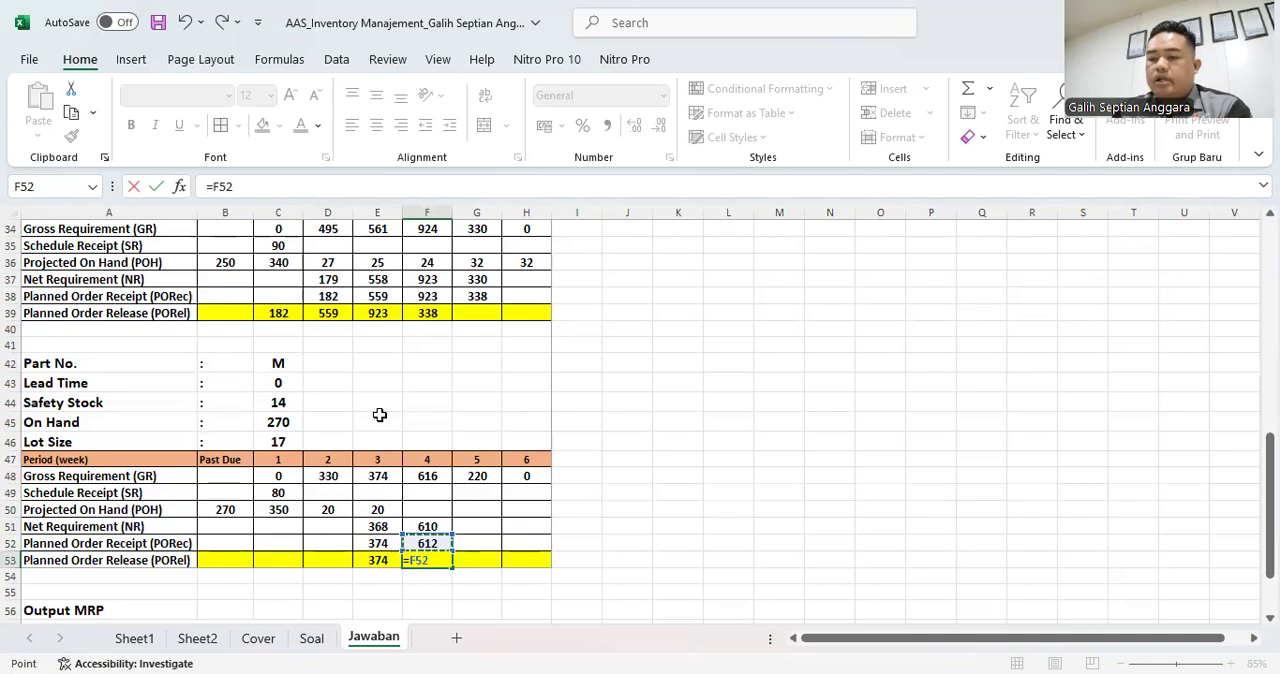
key("Return")
- Calculate part M's week 4 Projected On Hand in F50 with =E50+F52-F48
key("Up")
key("Up")
key("Up")
key("Up")
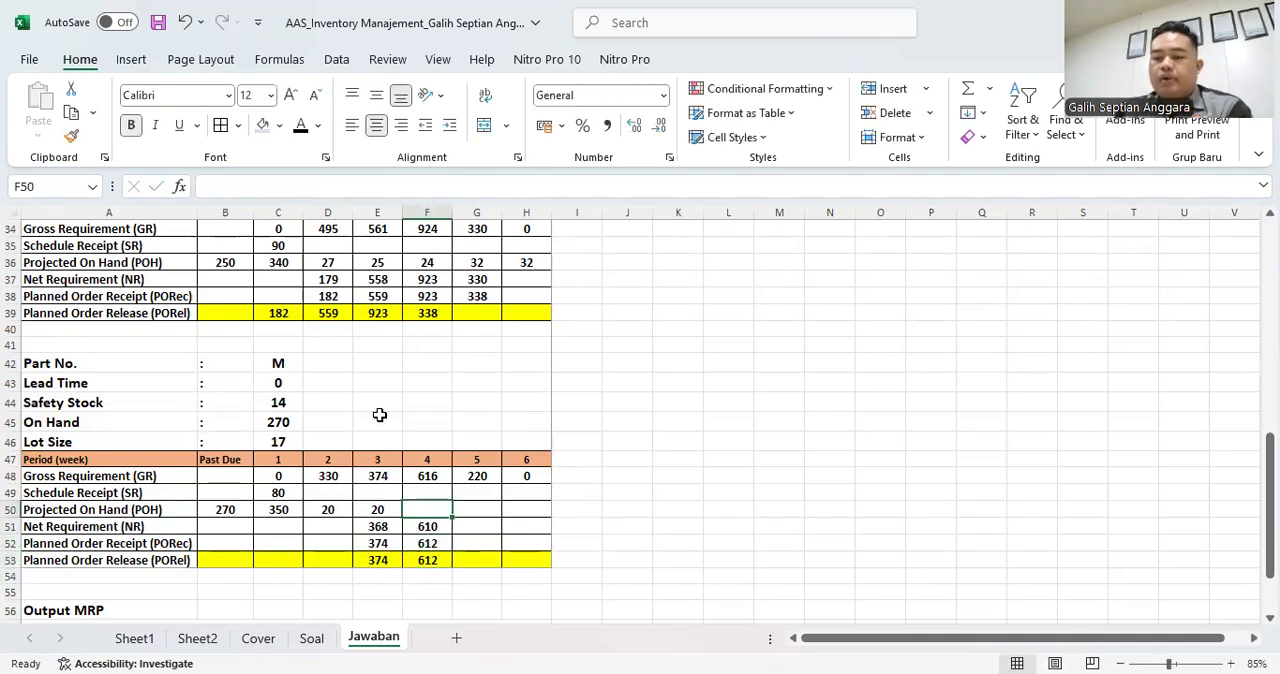
type("=")
key("Left")
type("+")
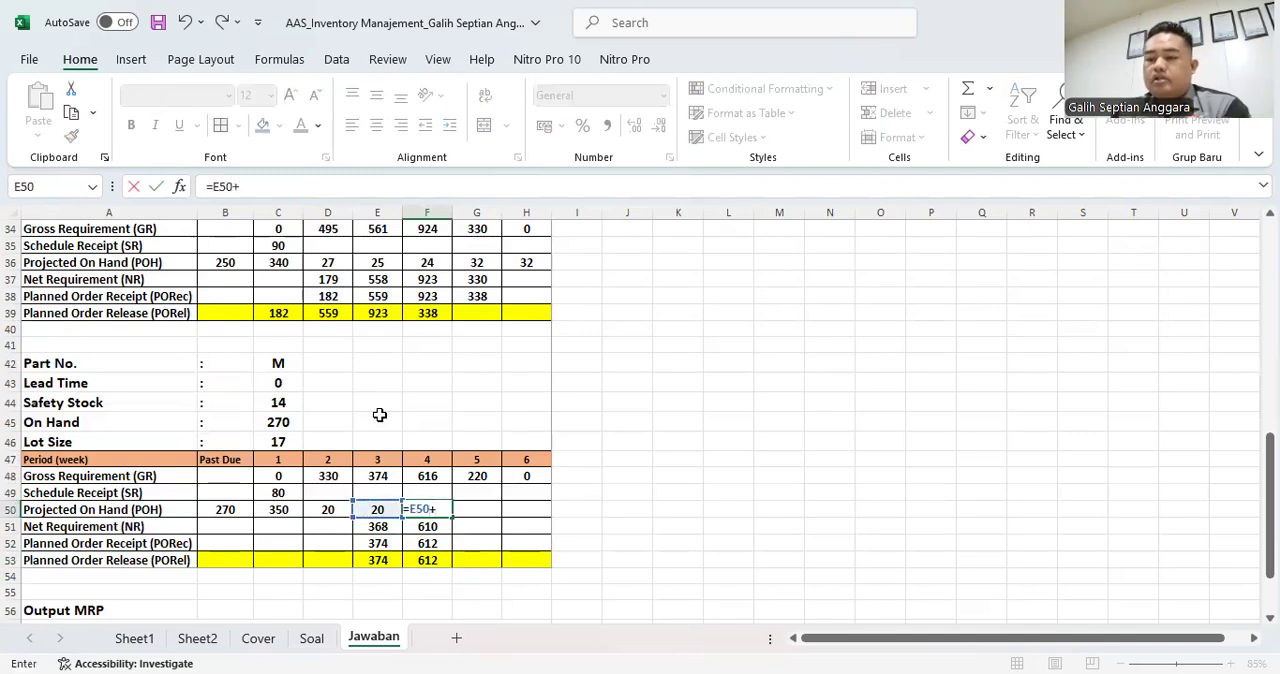
key("Down")
key("Down")
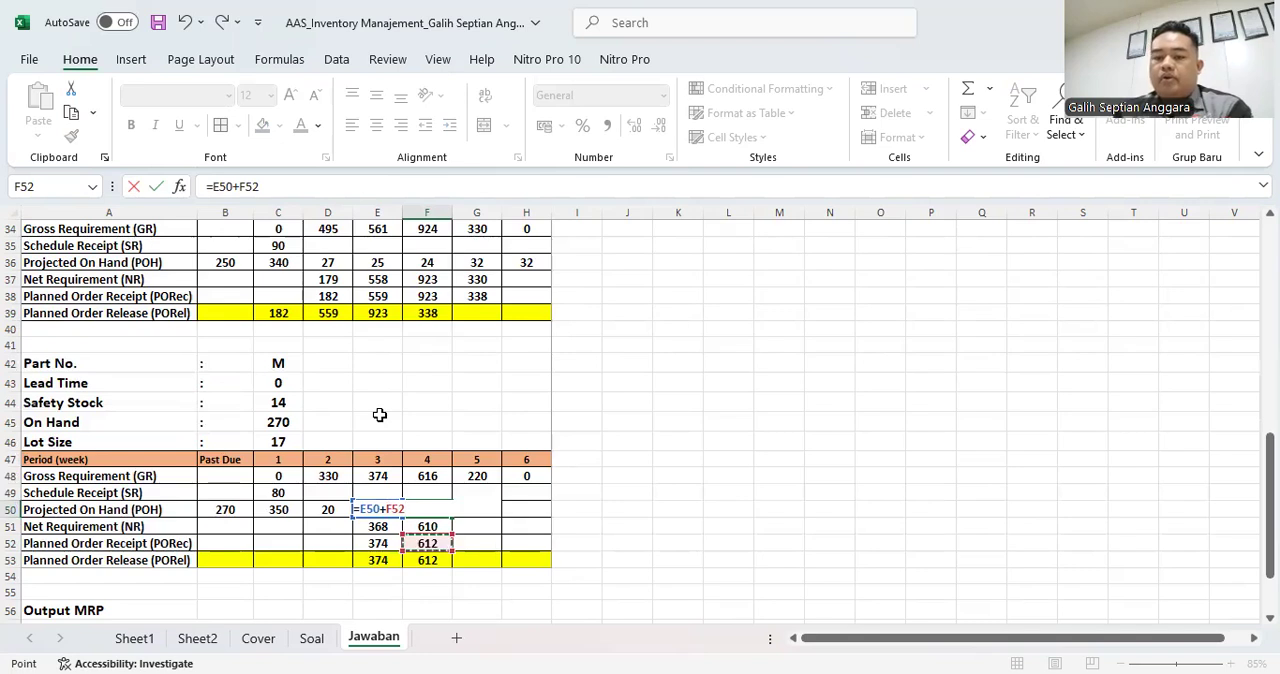
type("-")
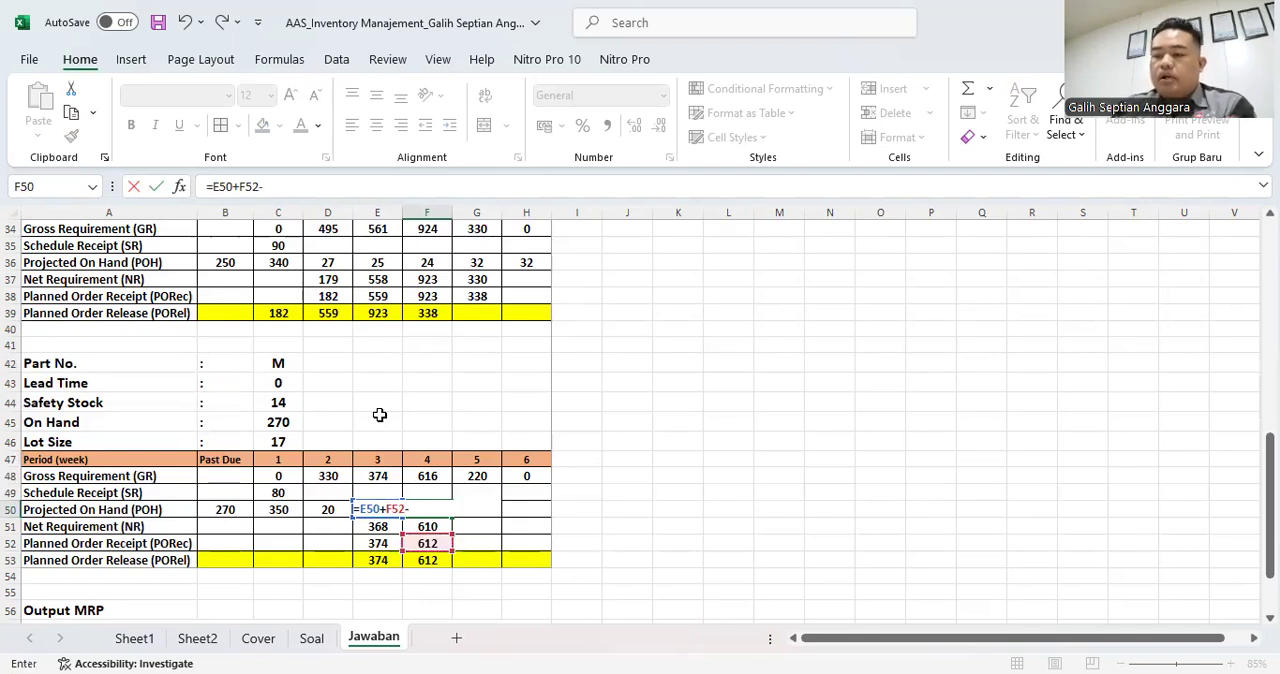
left_click(432, 473)
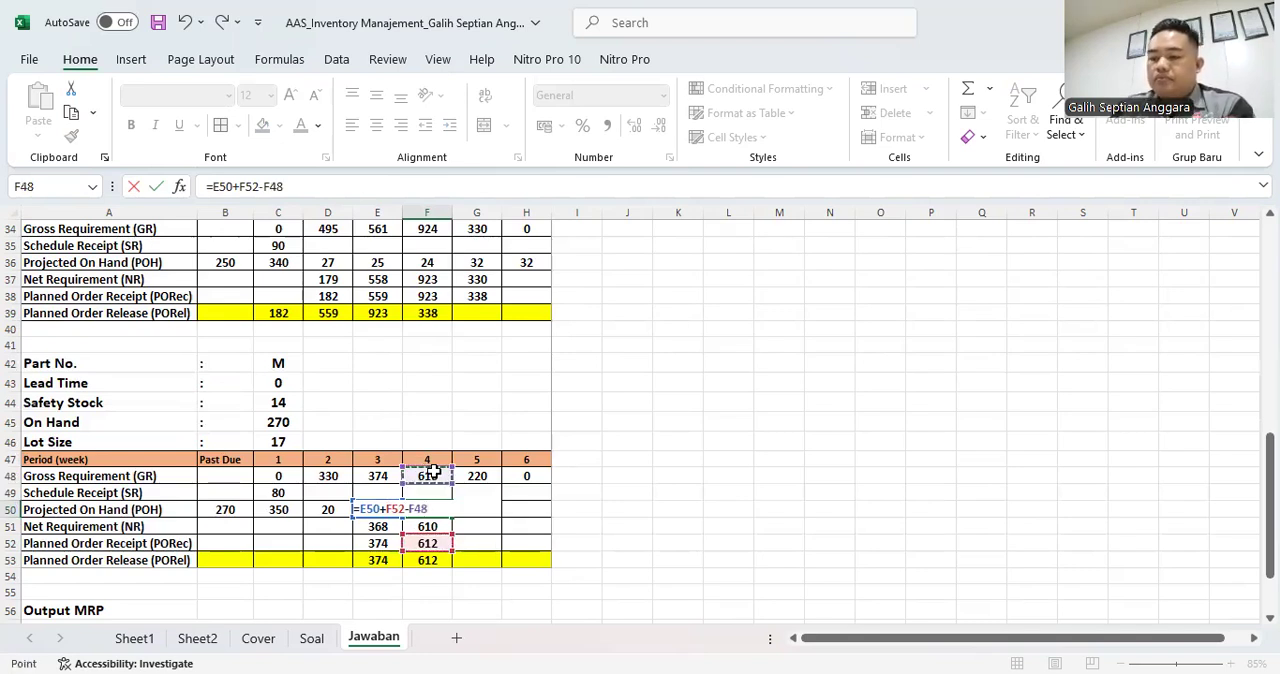
key("Return")
key("Up")
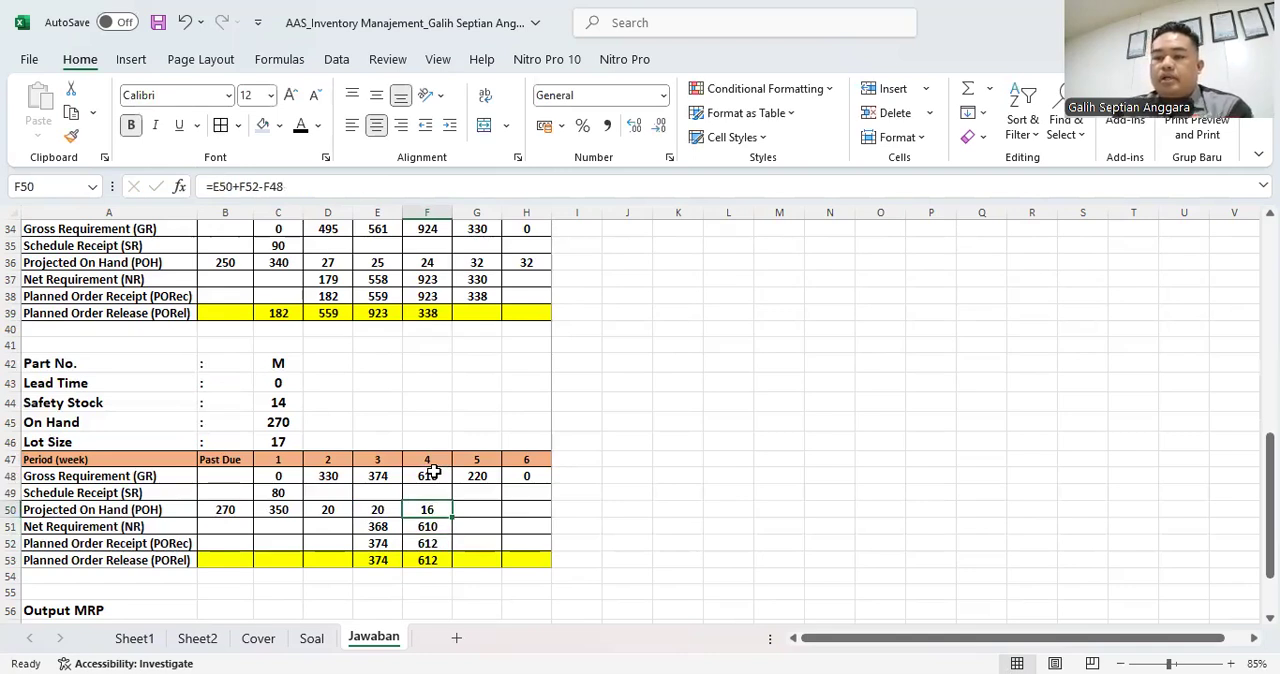
- Calculate part M's week 5 Net Requirement in G51 from the Safety Stock with =C44+G48-G49-F50
left_click(478, 524)
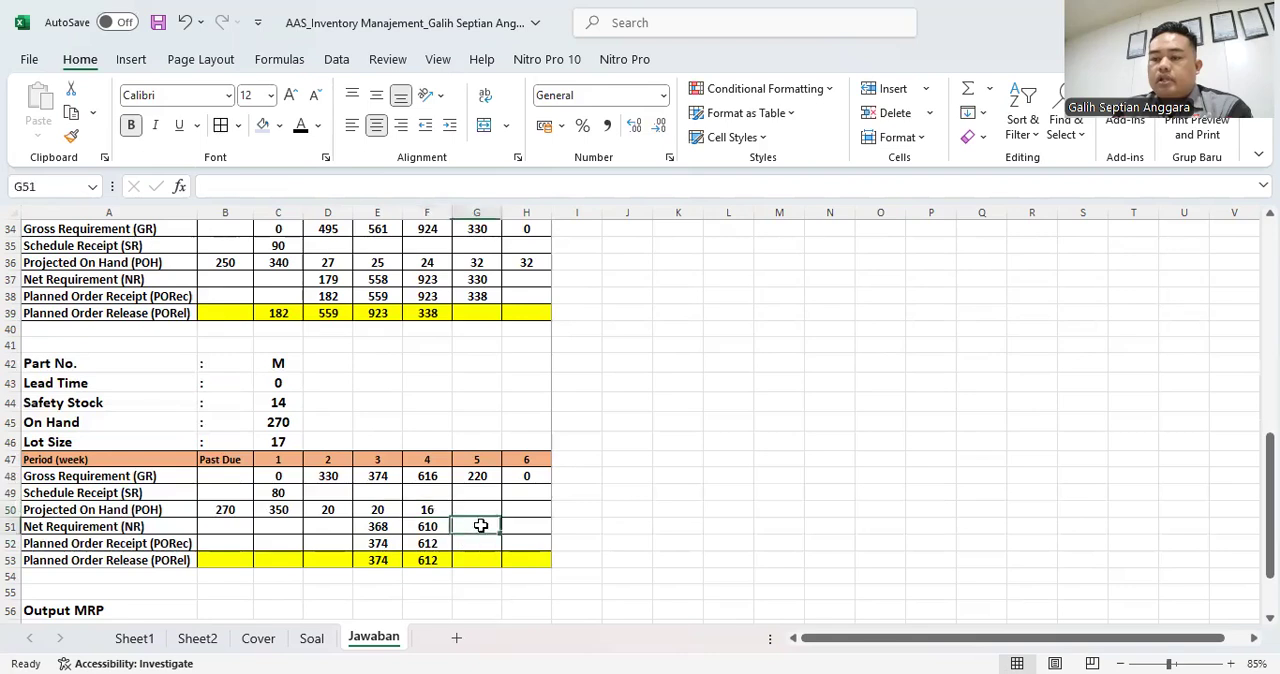
type("=")
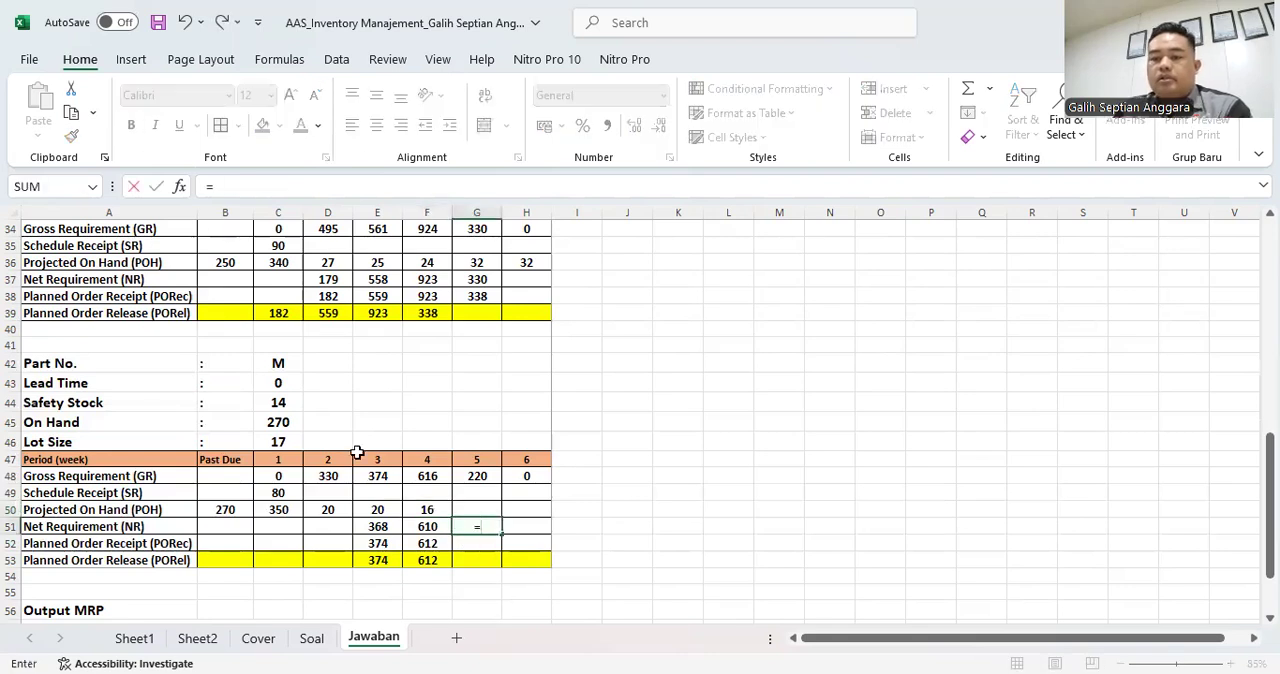
left_click(290, 402)
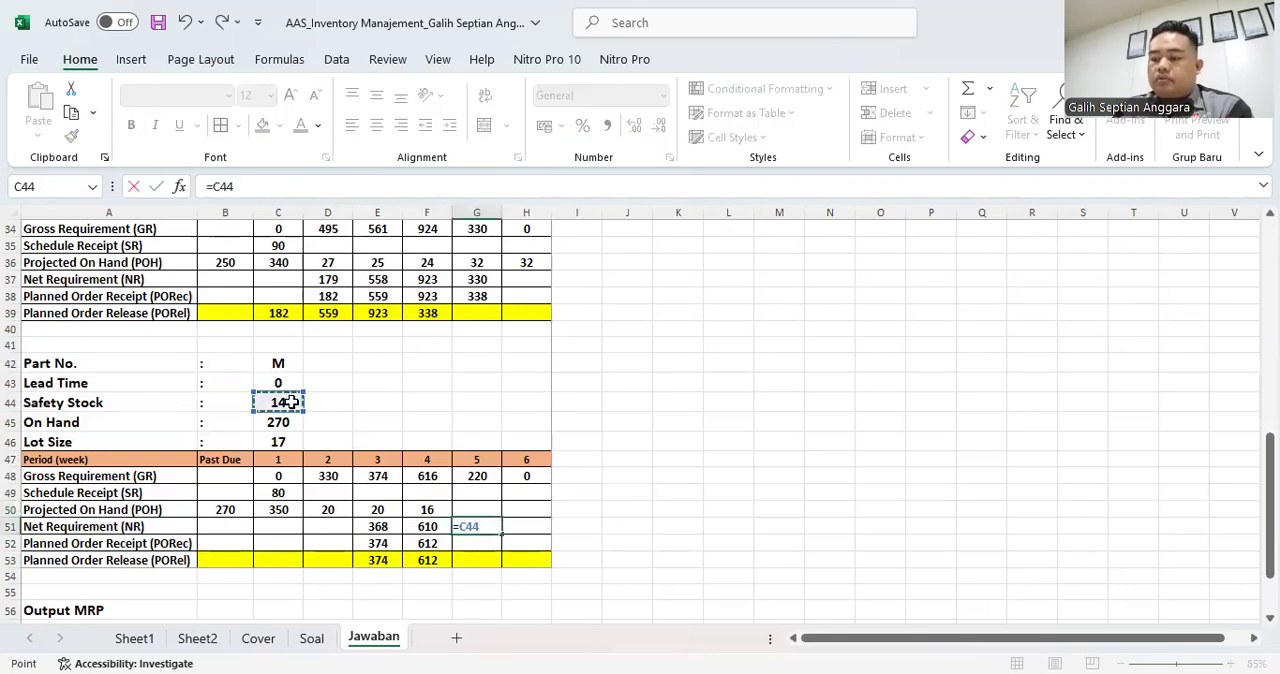
type("+")
left_click(472, 476)
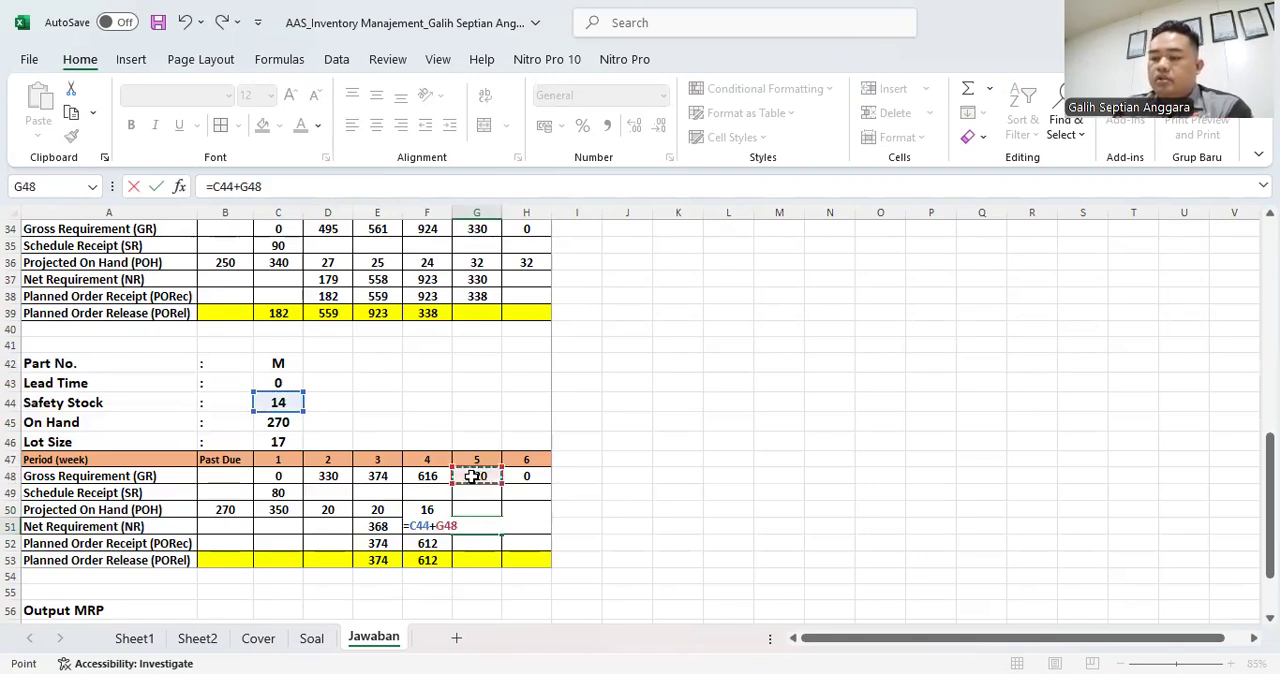
type("-")
left_click(469, 492)
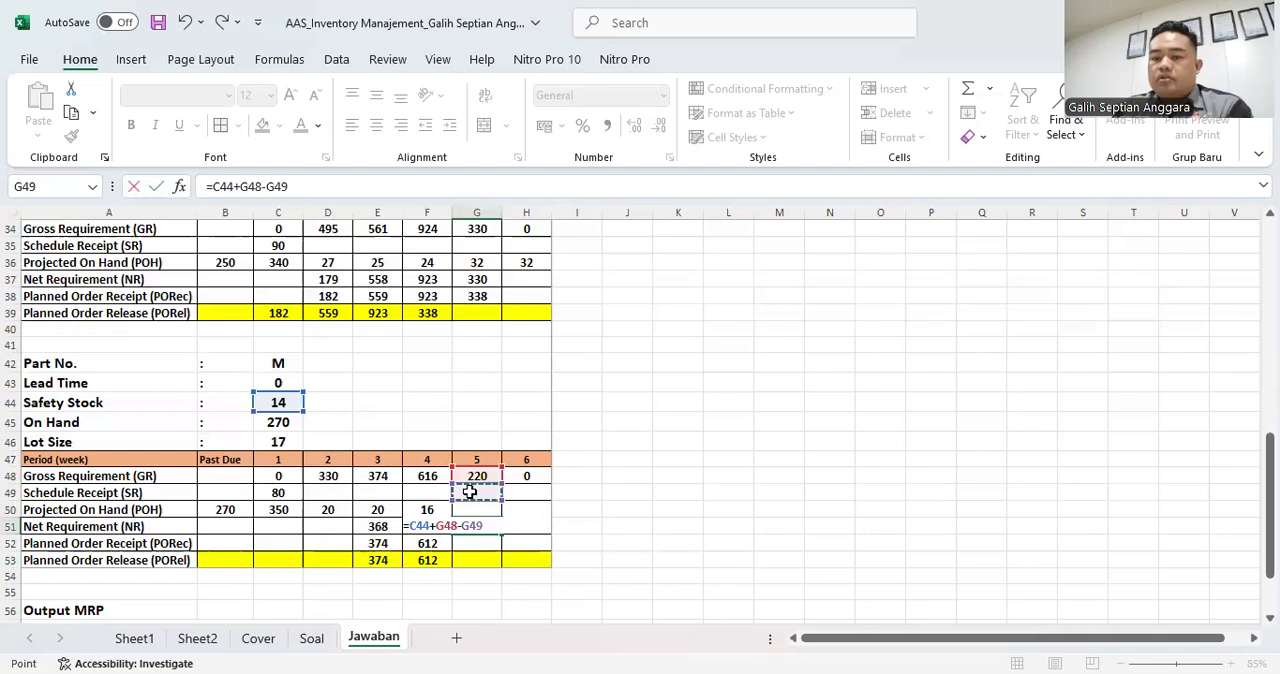
type("-")
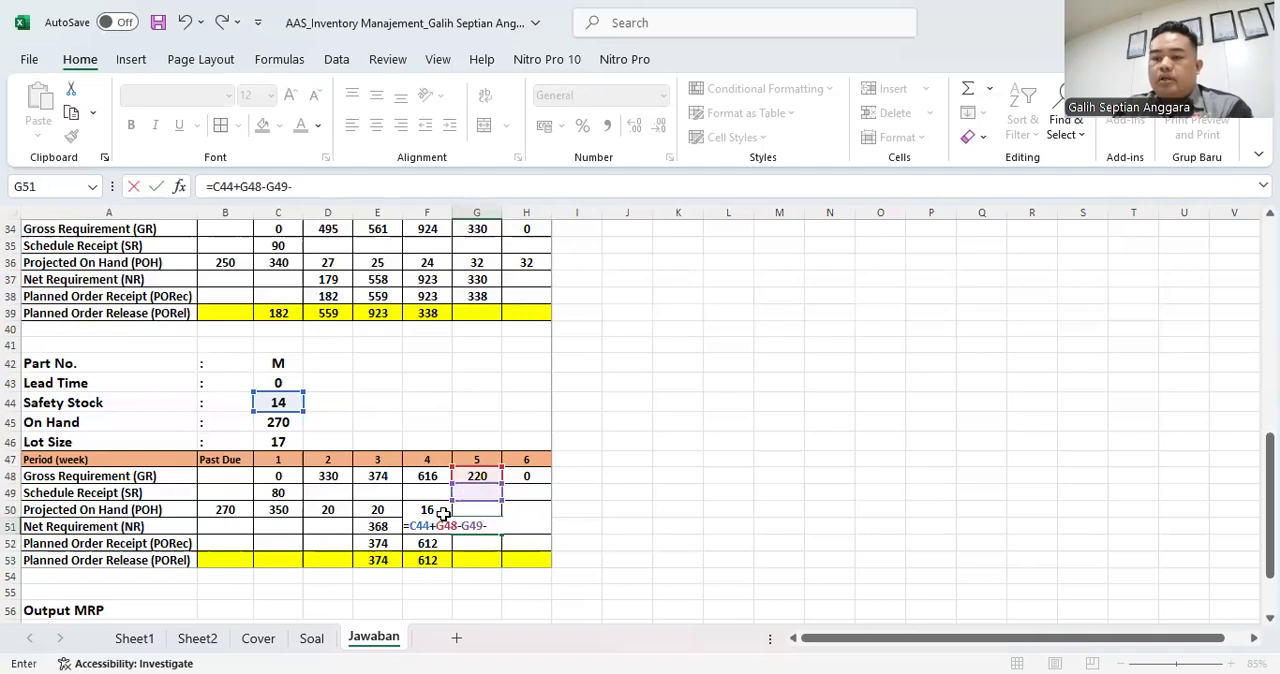
left_click(431, 510)
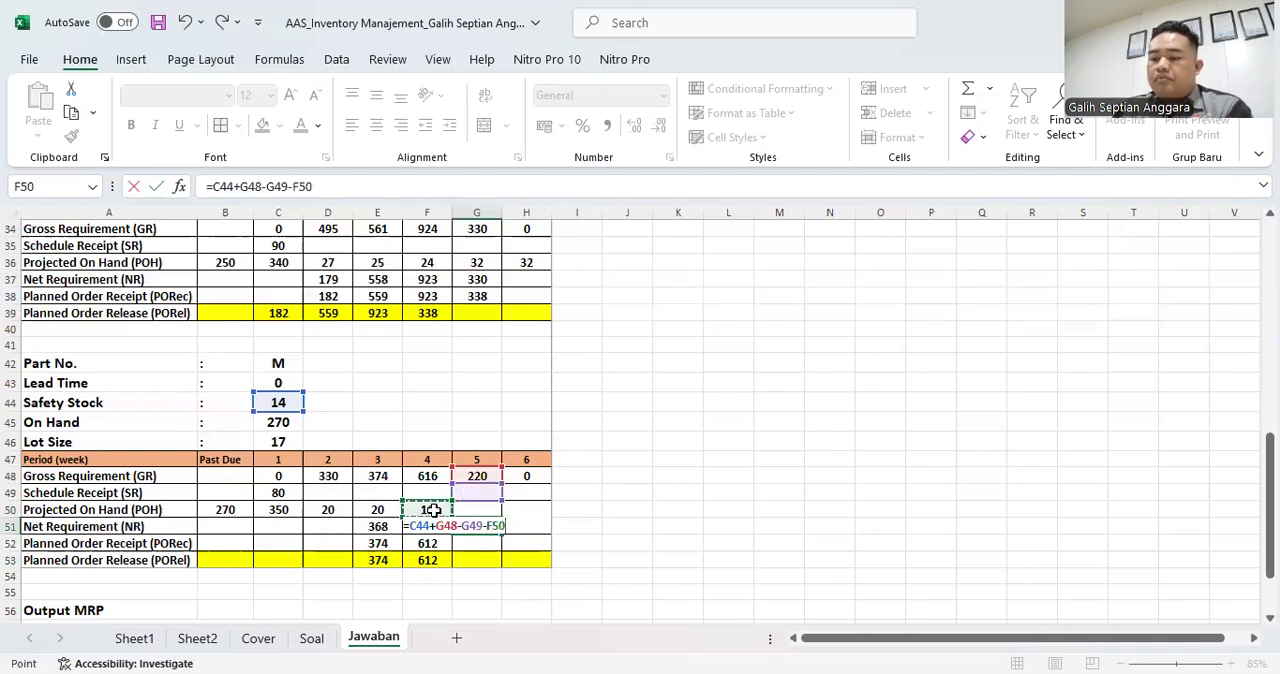
key("Return")
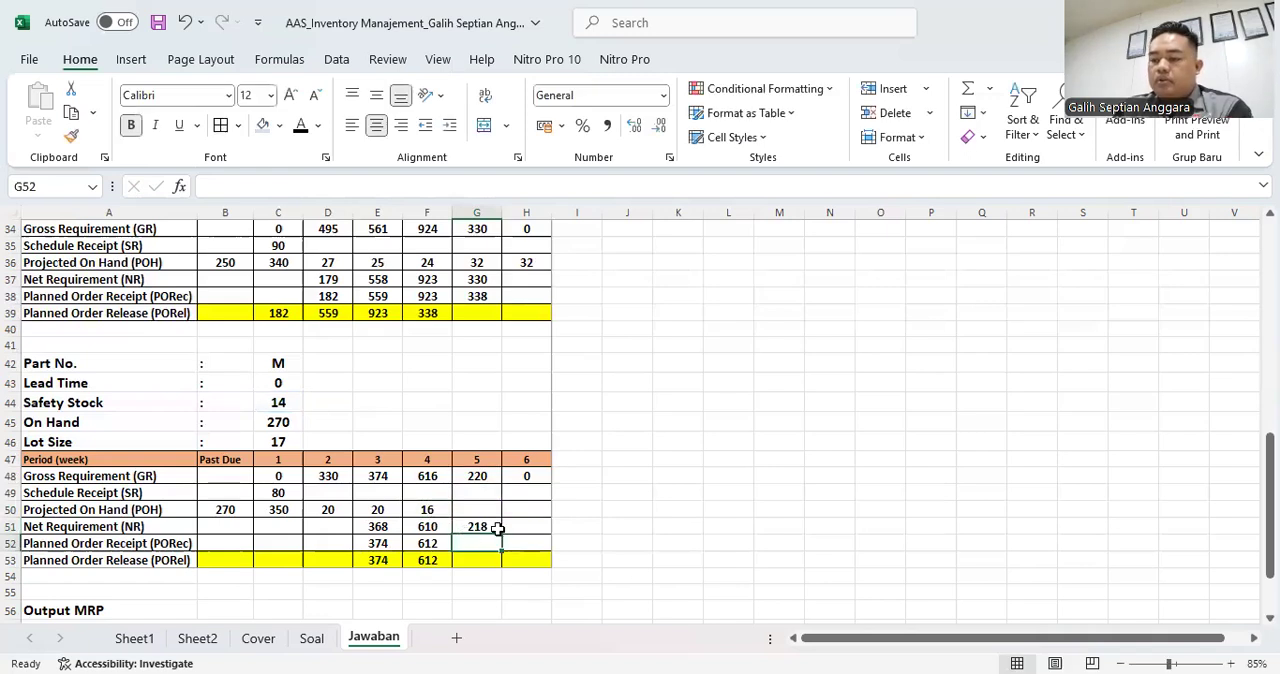
- Set part M's week 5 Planned Order Receipt in G52 to 13 lots with =13*C46
type("=1")
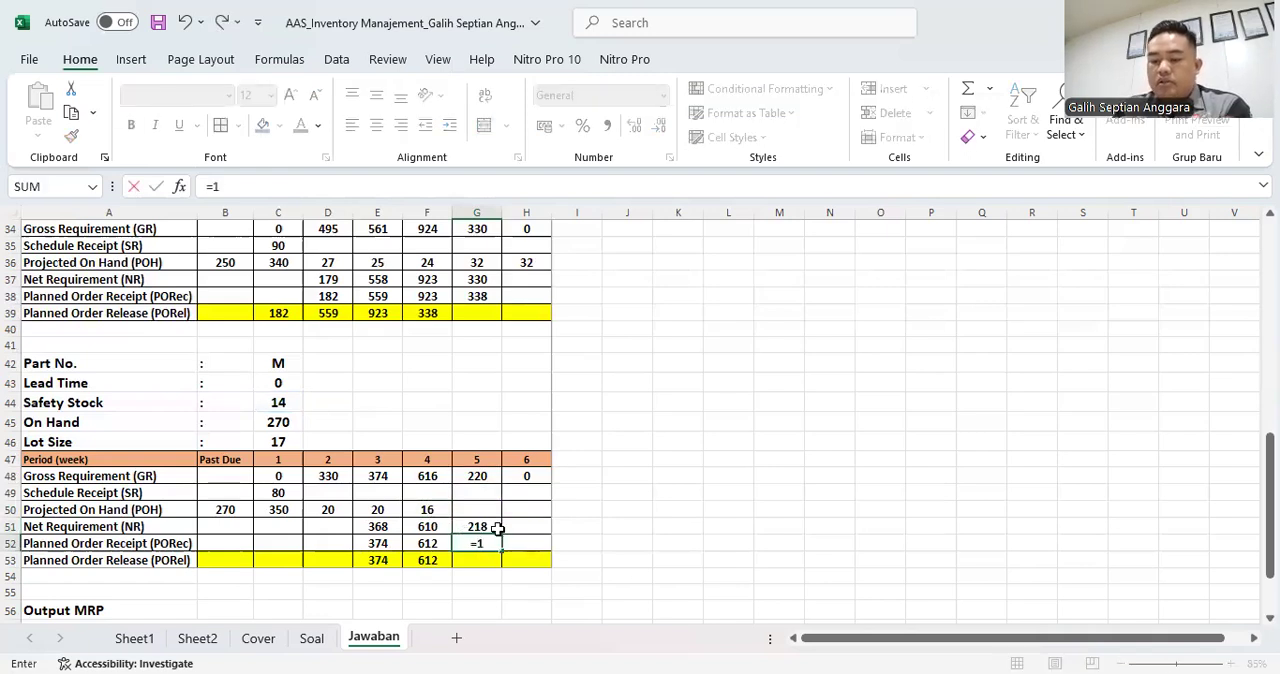
type("3*")
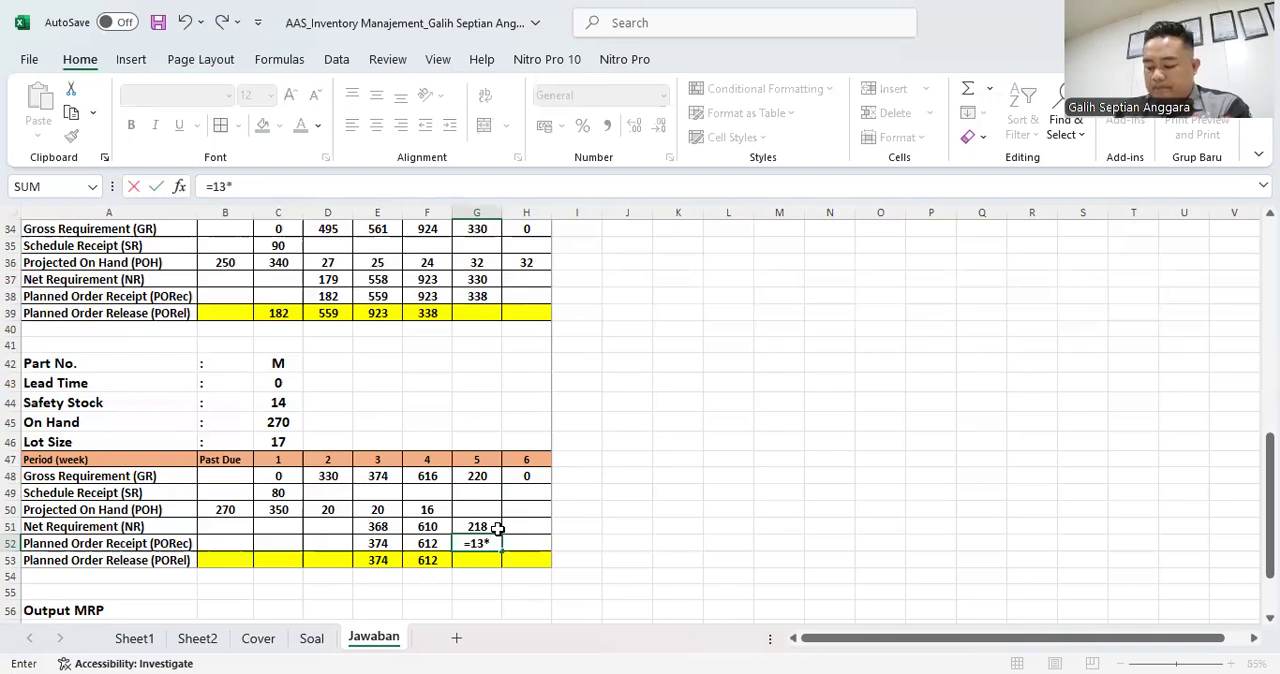
left_click(280, 441)
key("Return")
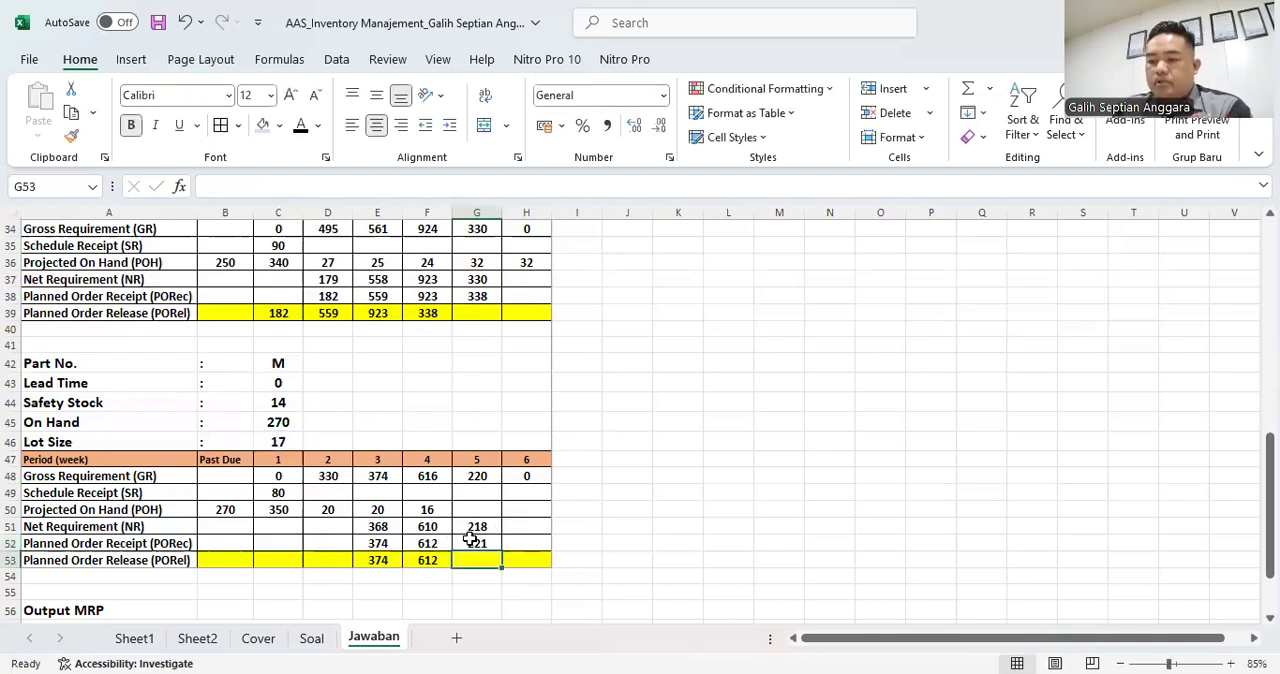
- Link part M's week 5 Planned Order Release in G53 to the same week's Planned Order Receipt with =G52
type("=")
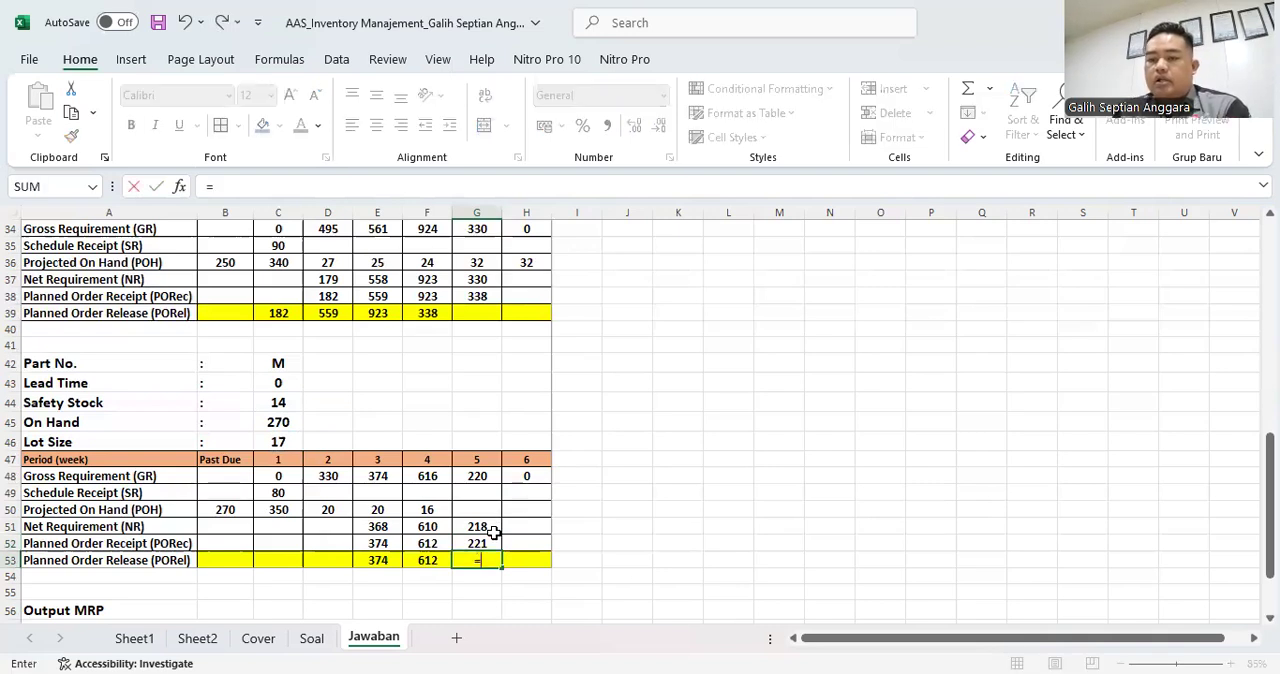
left_click(490, 543)
key("Return")
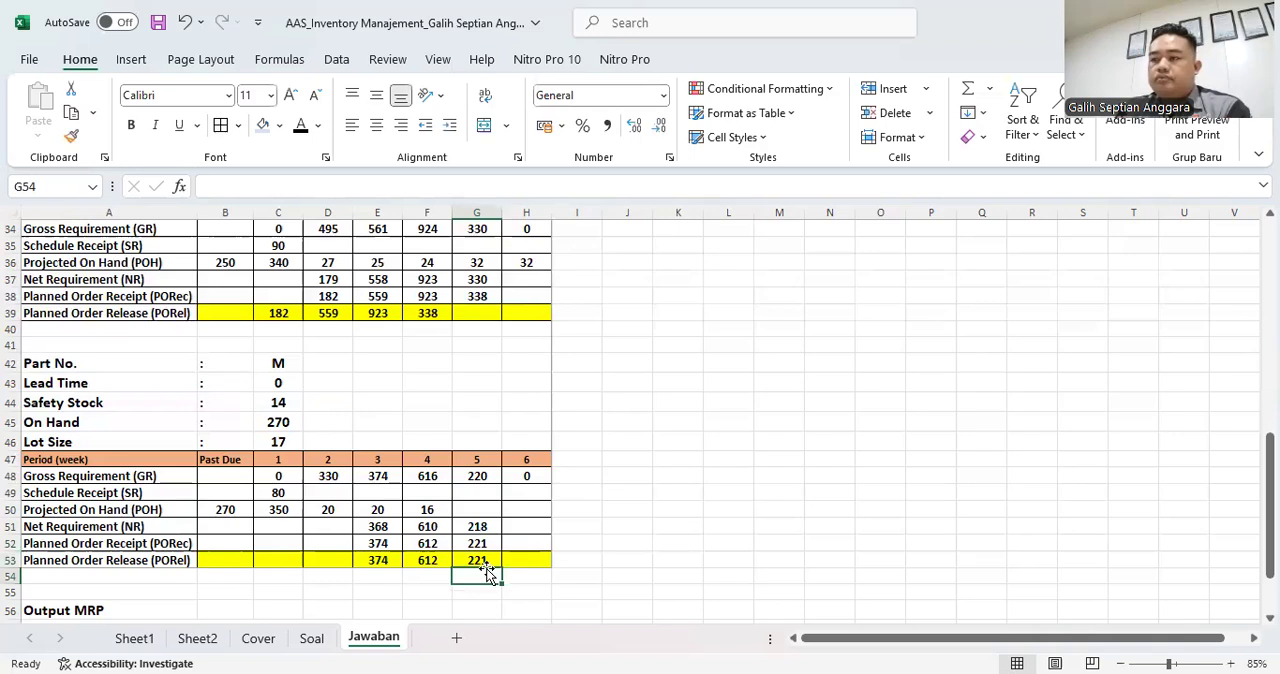
- Calculate part M's week 5 Projected On Hand in G50 with =F50+G52-G48
left_click(526, 509)
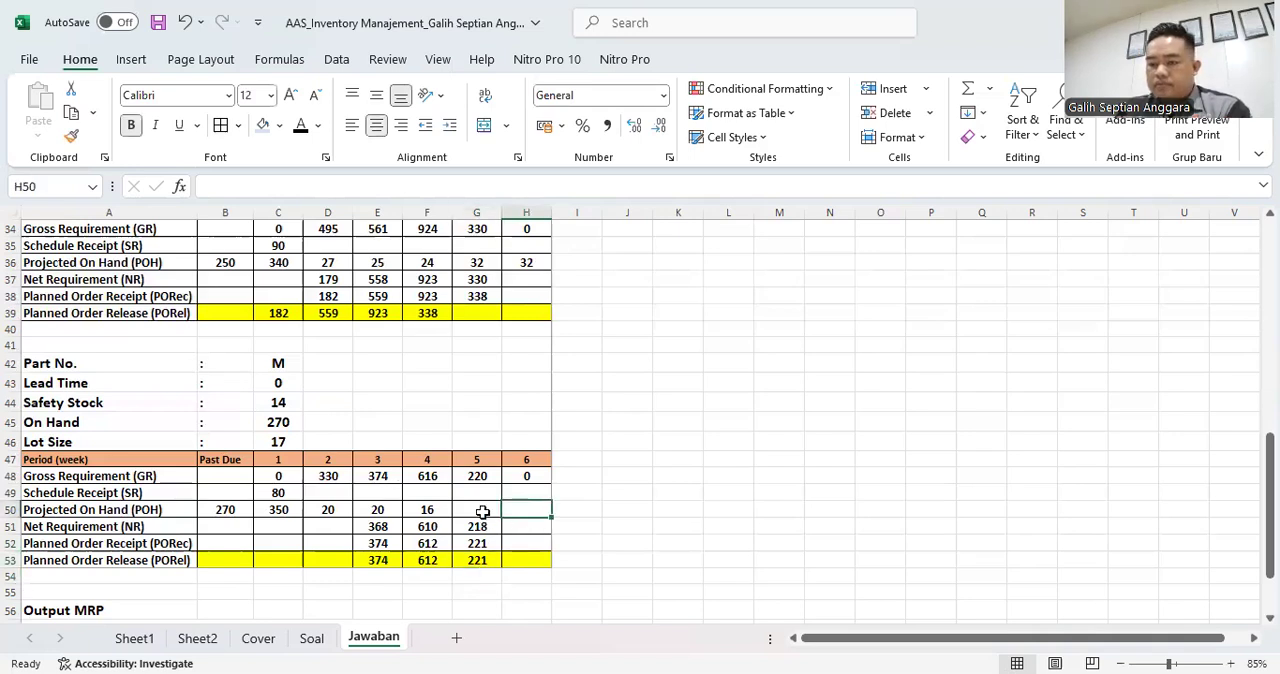
left_click(481, 510)
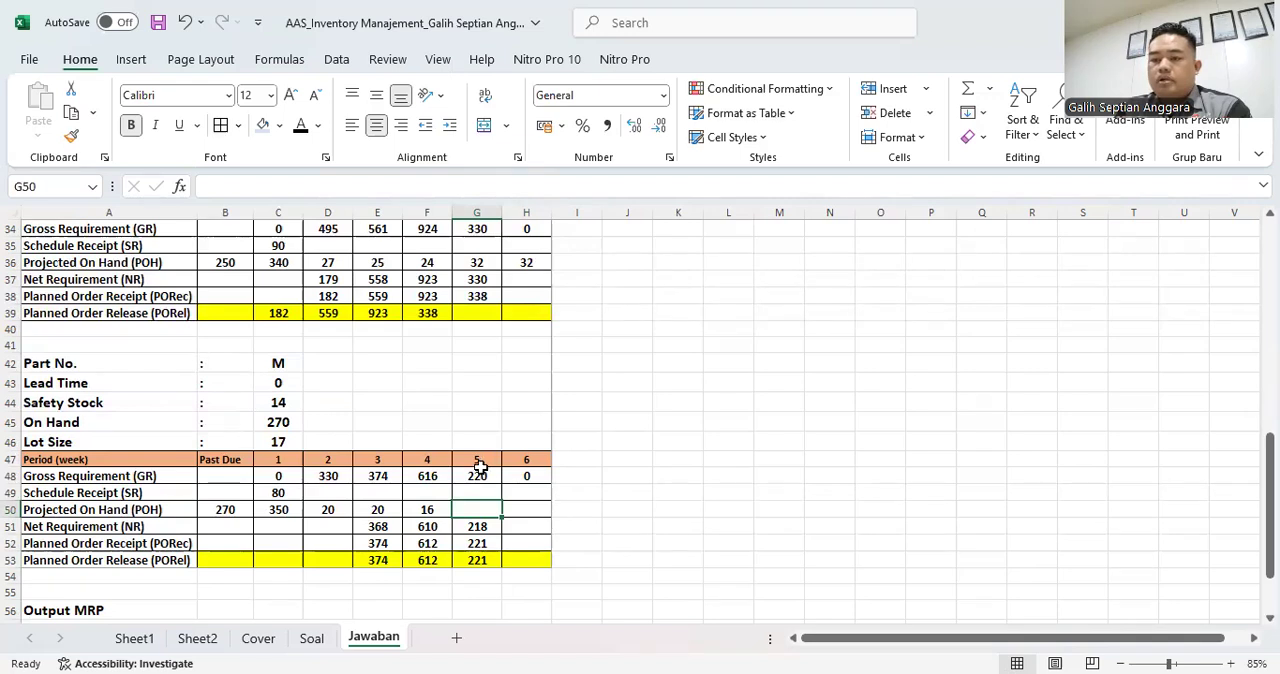
type("=")
key("Left")
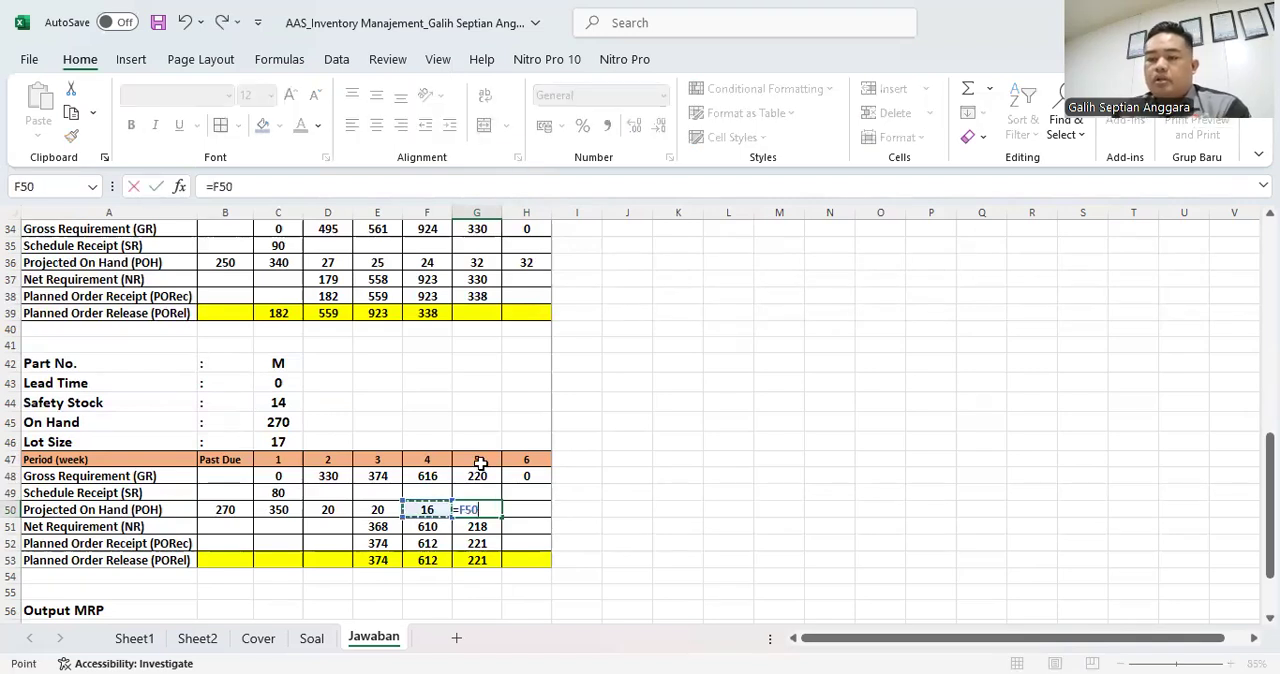
type("+")
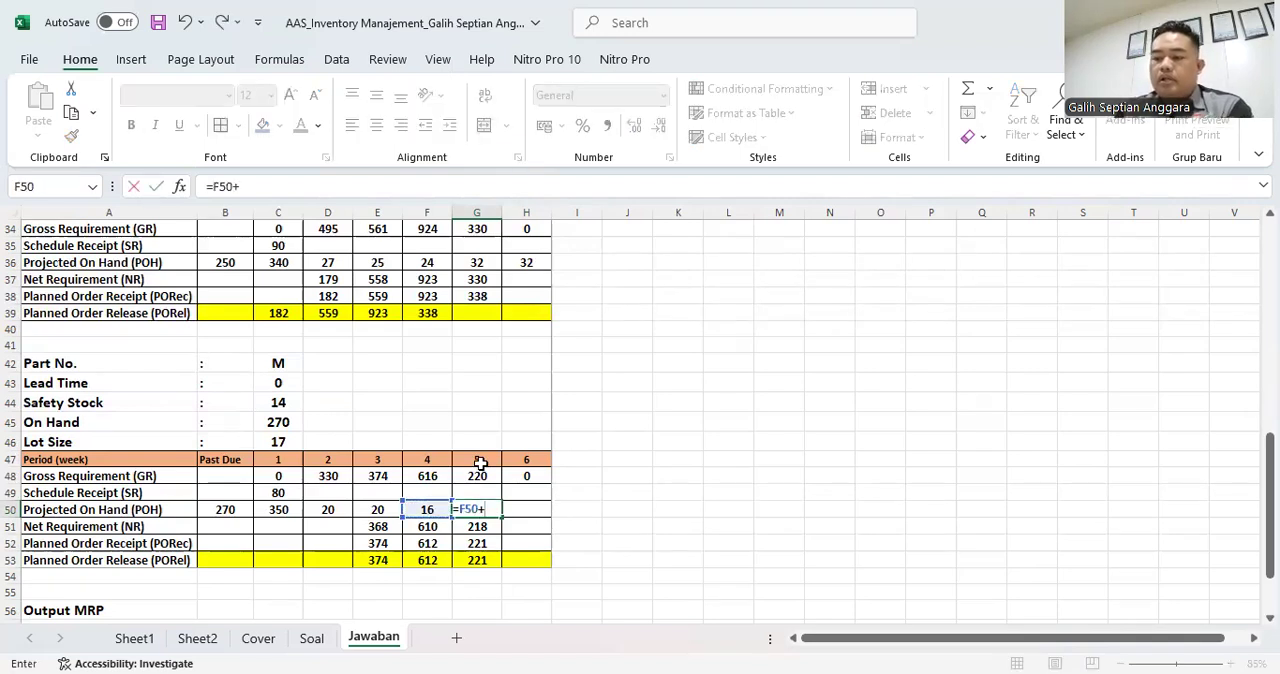
key("Down")
key("Down")
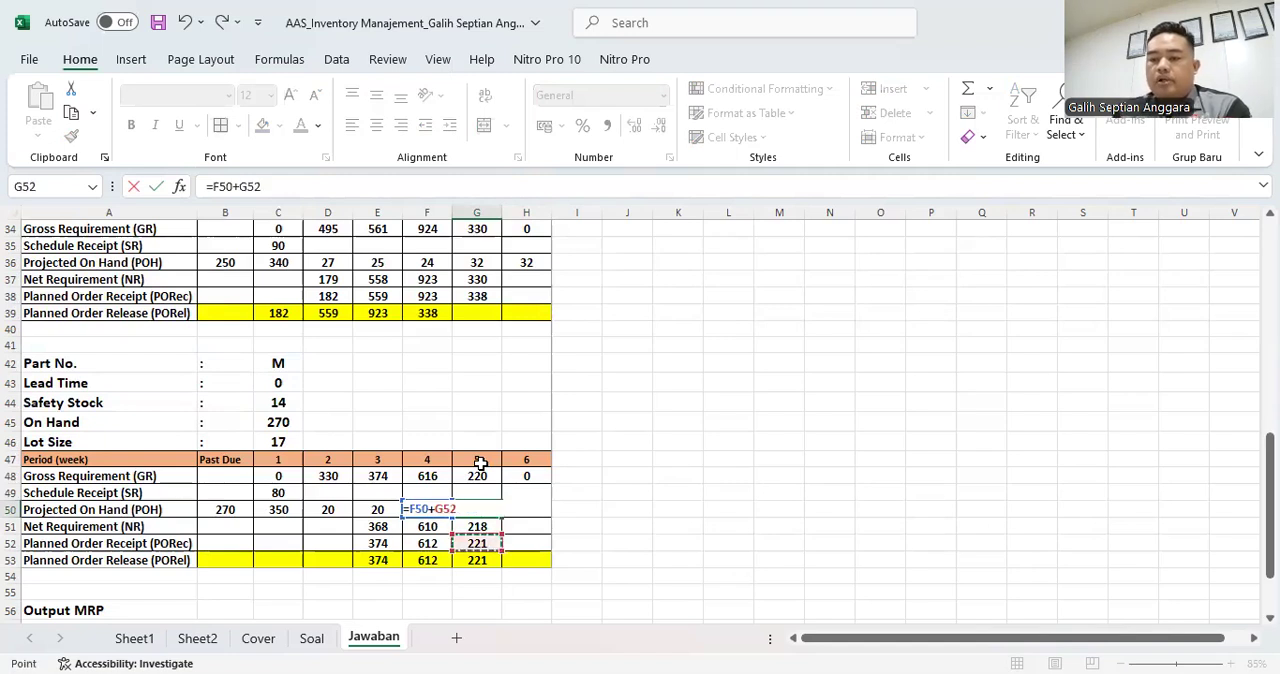
type("-")
key("Up")
key("Up")
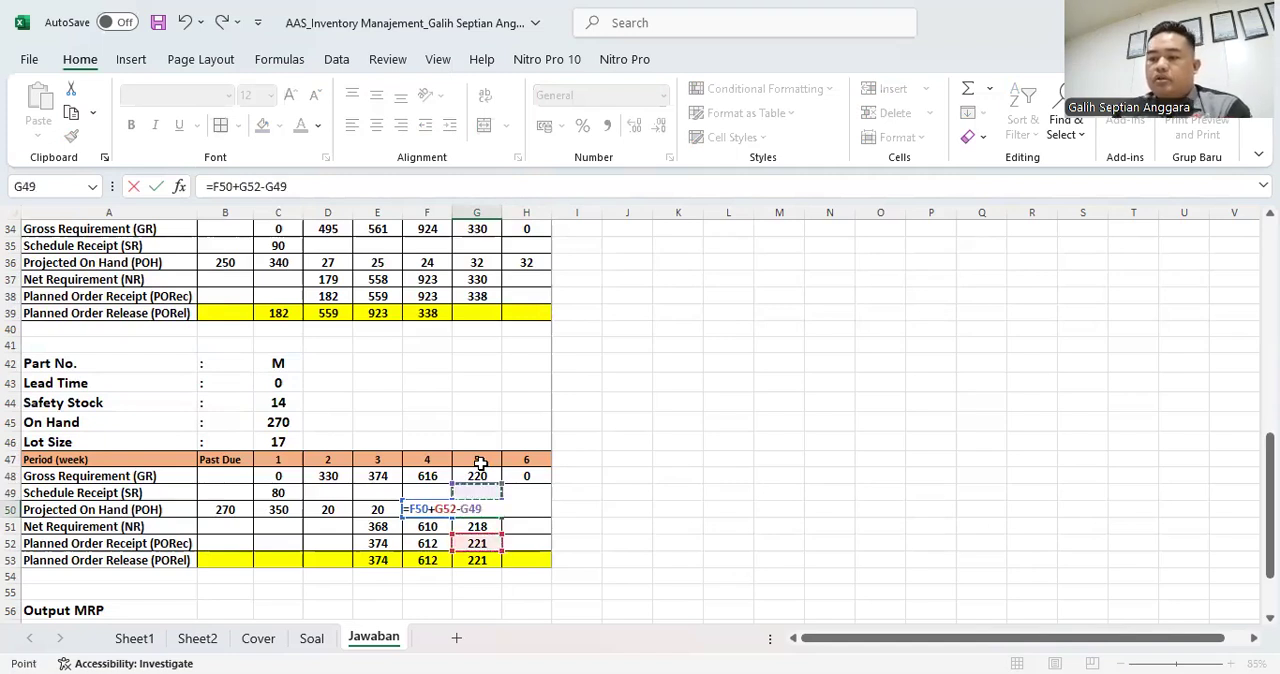
key("Return")
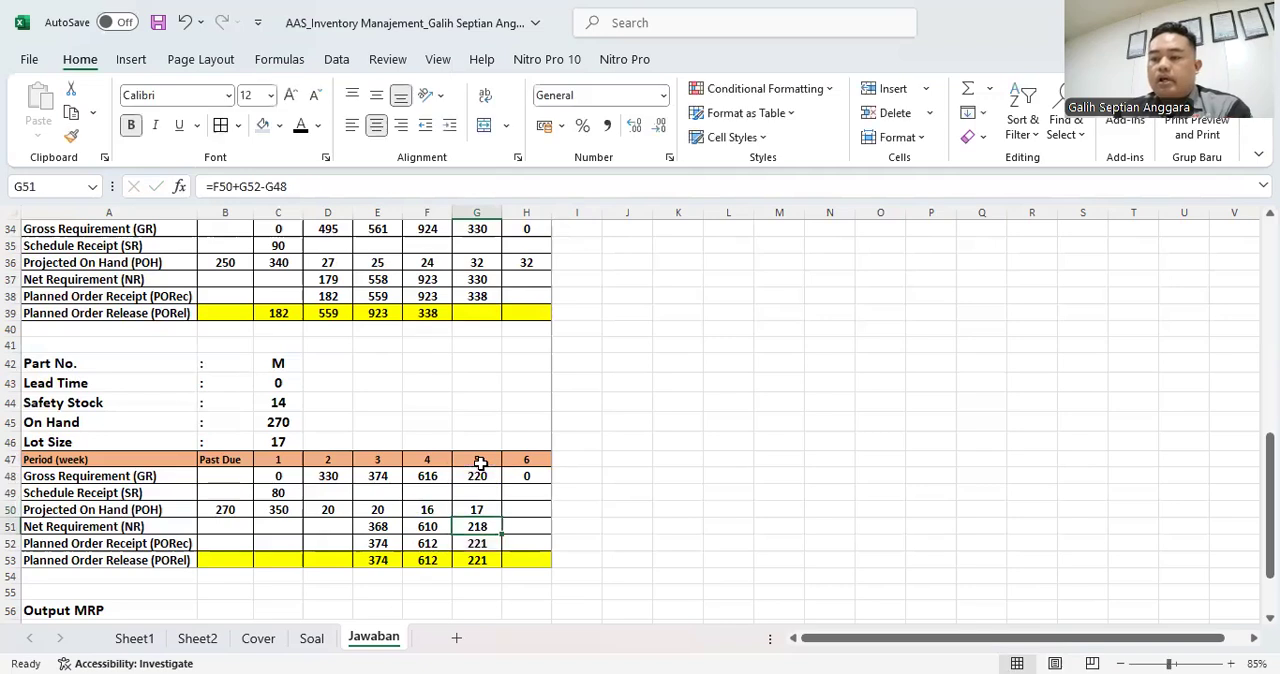
- Enter 17 as part M's week 6 Projected On Hand in H50
key("Up")
key("Right")
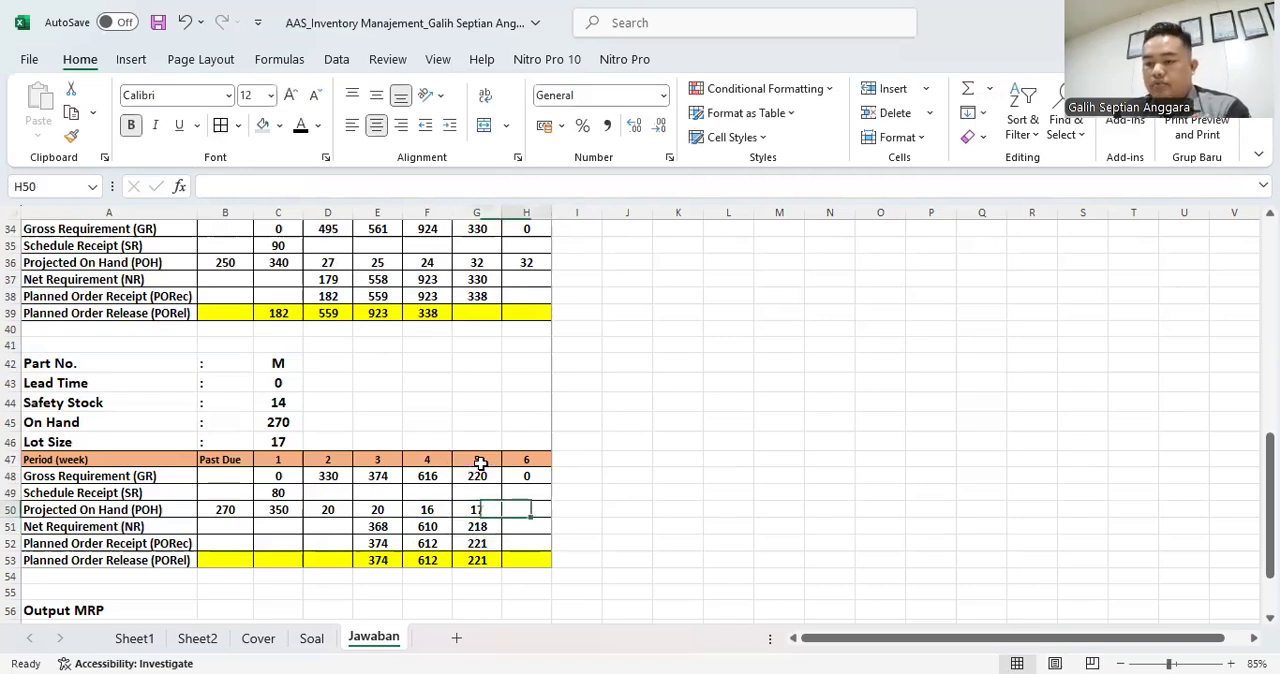
key("Up")
key("Up")
key("Up")
key("Down")
key("Down")
key("Down")
key("Up")
key("Up")
key("Down")
key("Down")
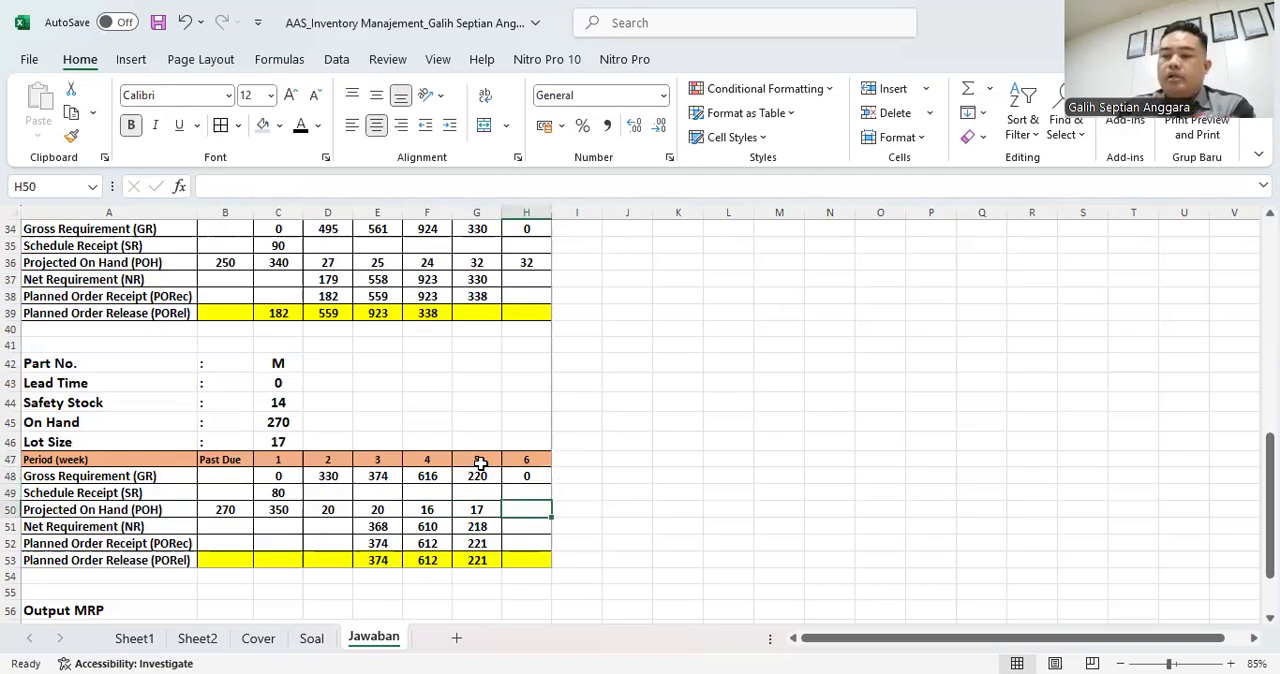
type("17")
key("Return")
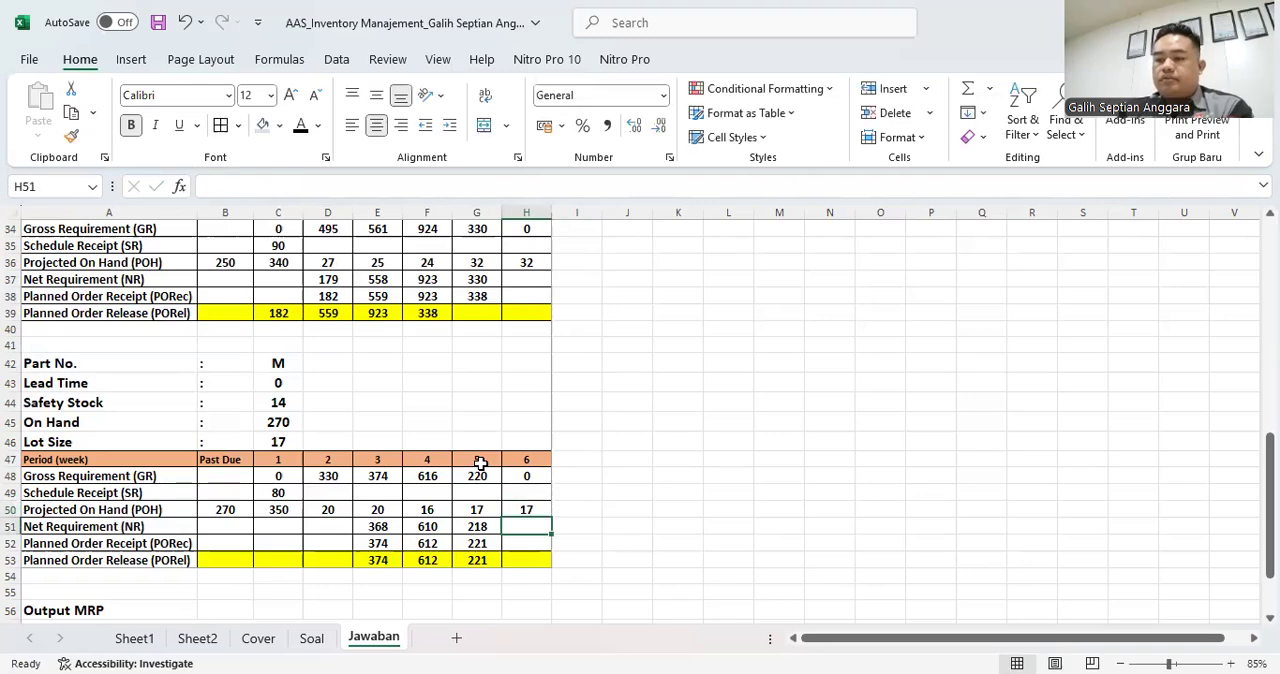
- Copy product K's Planned Order Release row, starting at B25, into the Output MRP table's Product K row from B59 as values only
scroll(477, 487, "down", 3)
scroll(449, 490, "up", 6)
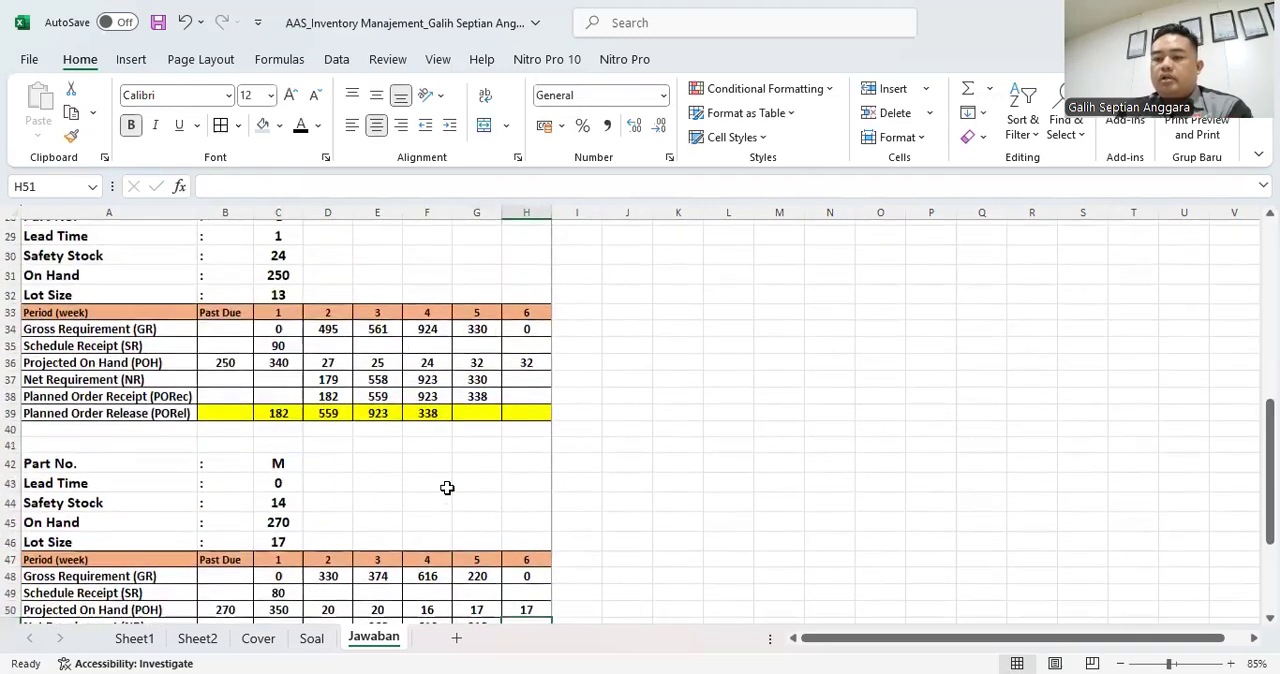
scroll(447, 487, "up", 5)
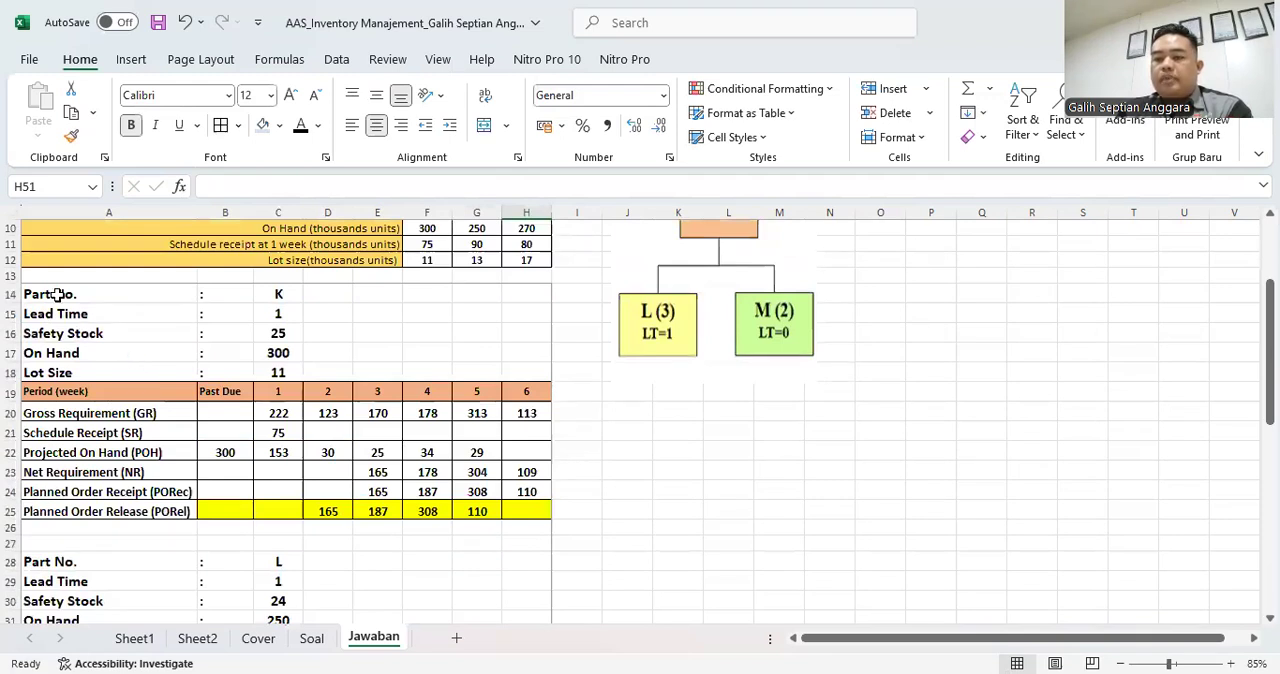
scroll(240, 508, "down", 4)
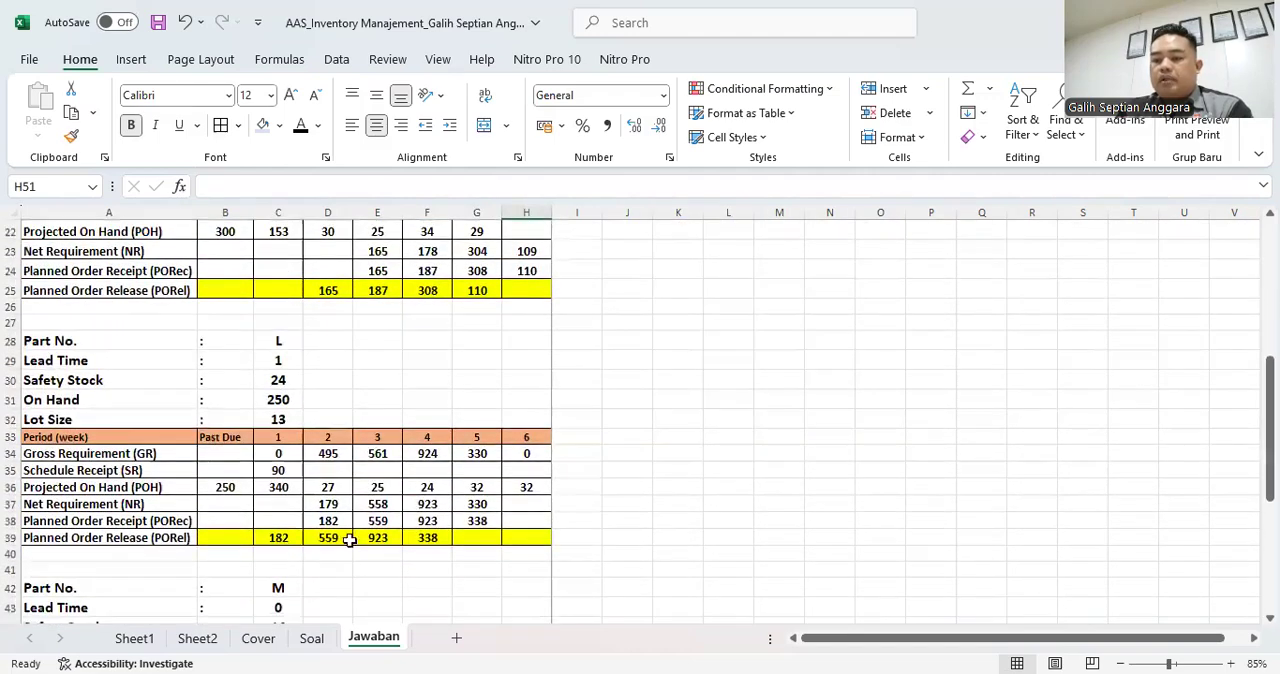
scroll(200, 530, "down", 4)
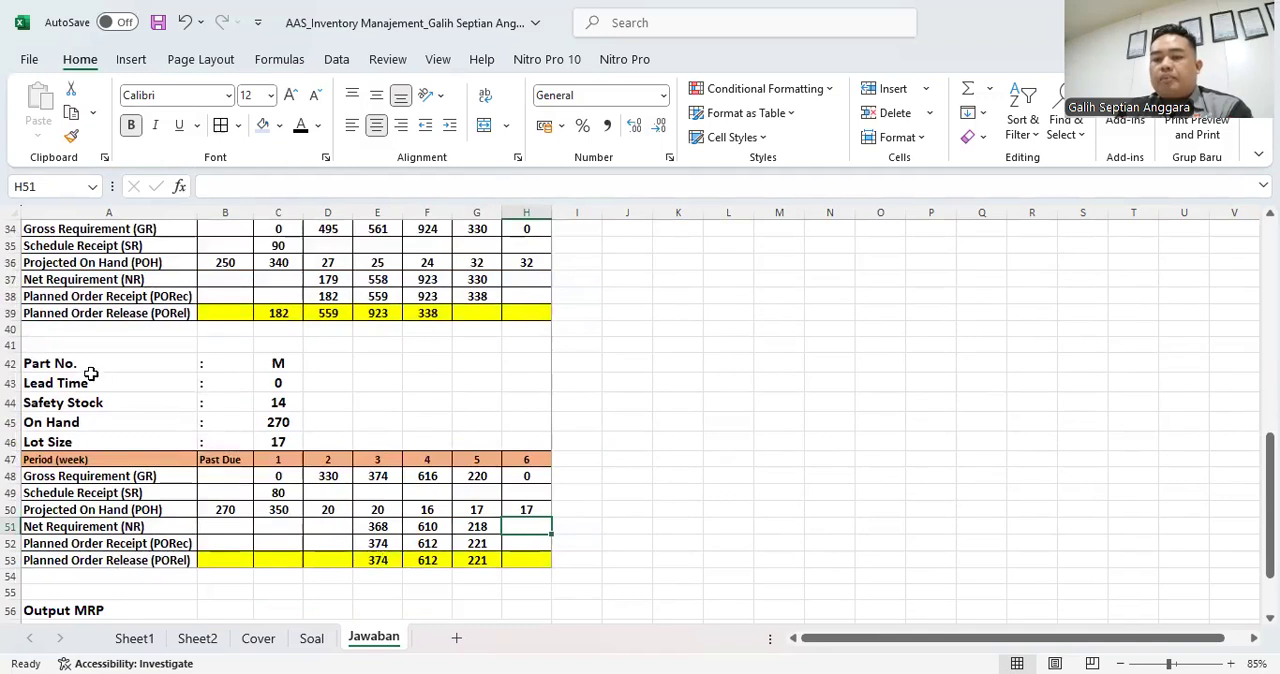
scroll(277, 367, "down", 4)
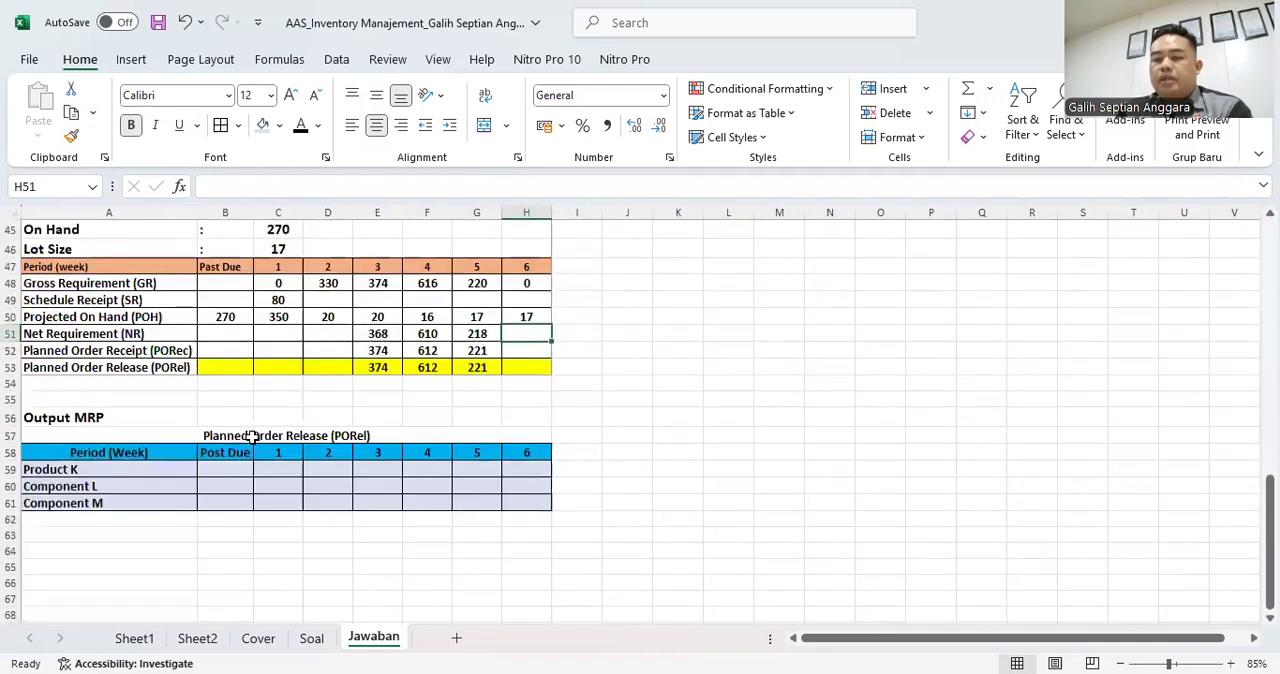
scroll(257, 380, "up", 9)
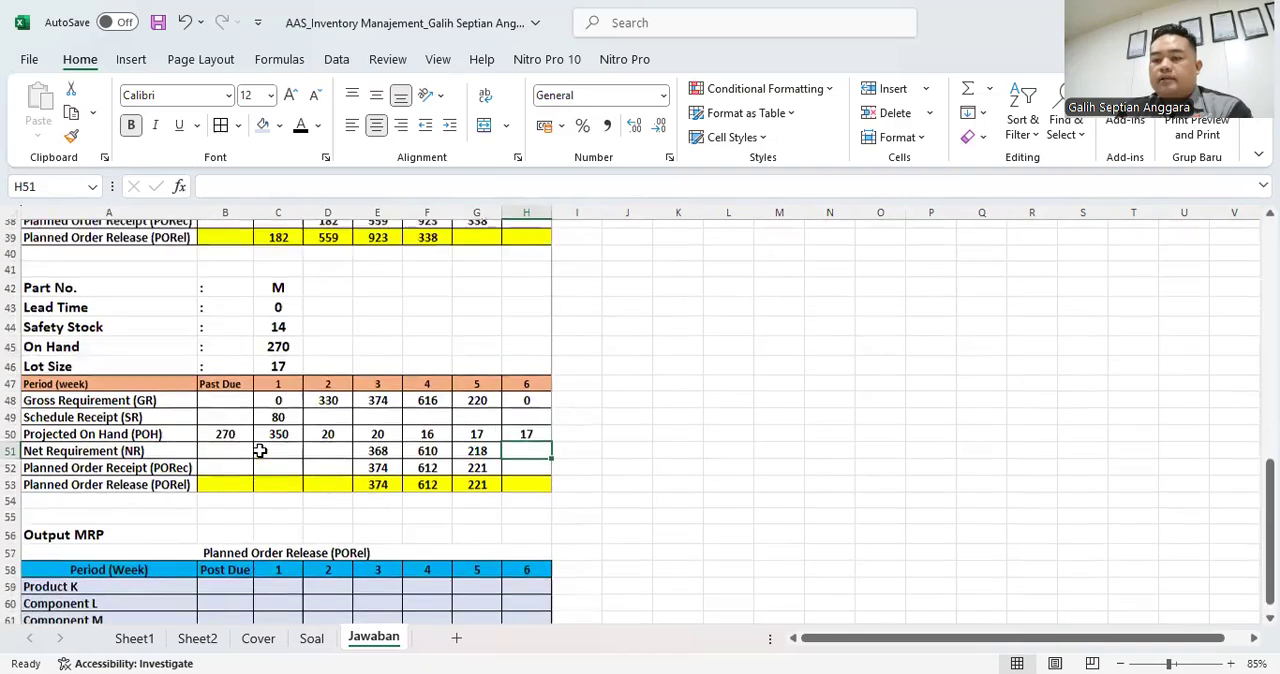
left_click_drag(228, 352, 514, 352)
key("ctrl+c")
scroll(484, 397, "down", 8)
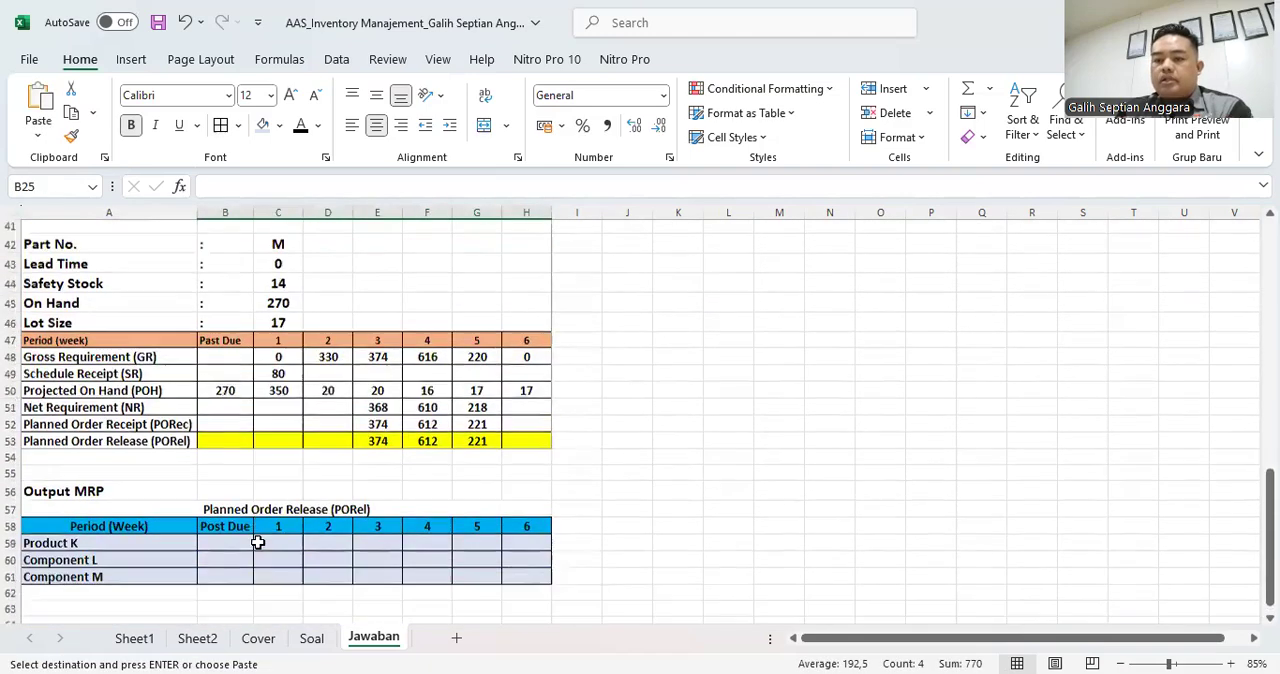
left_click(229, 511)
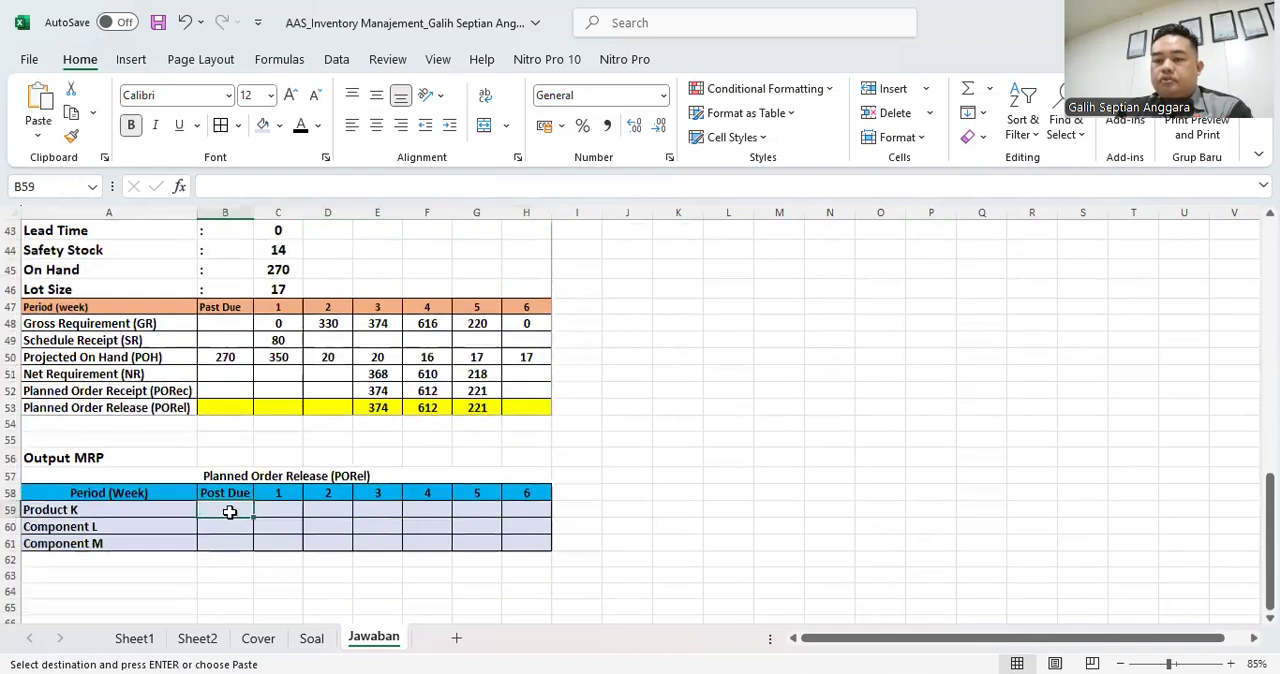
right_click(231, 512)
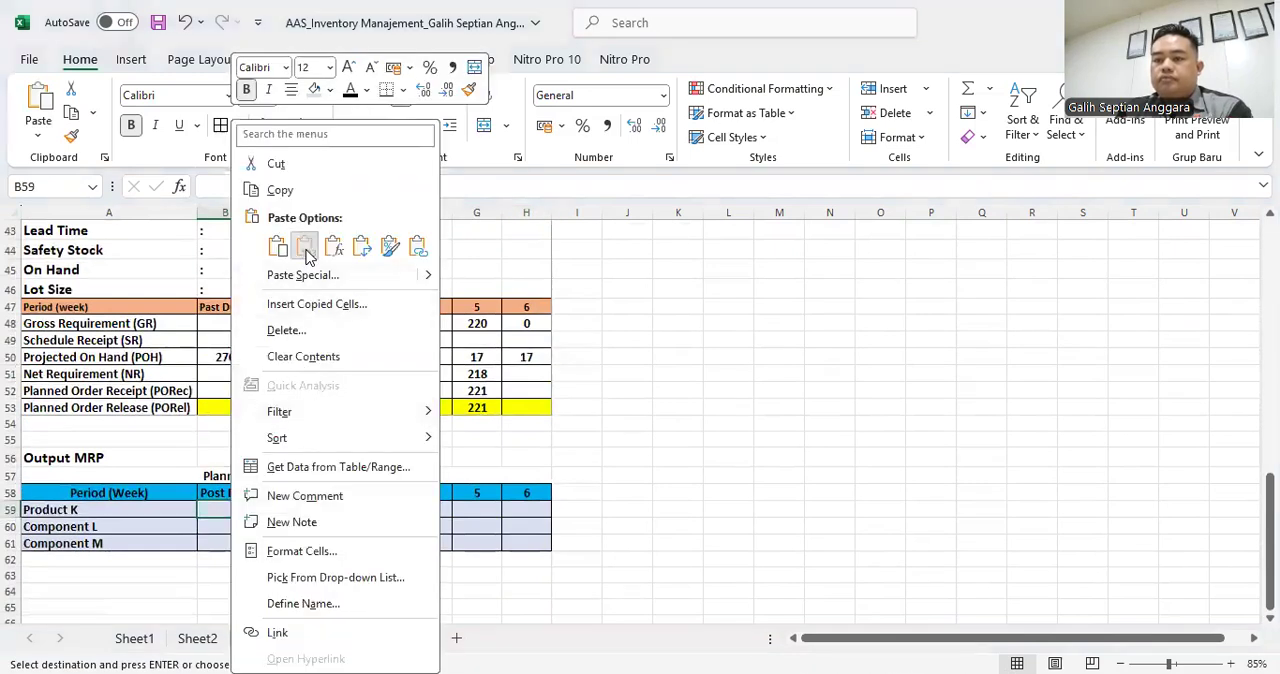
left_click(305, 246)
- Copy part L's Planned Order Release row, starting at B39, into the Output MRP table's Component L row from B60 as values only
scroll(306, 452, "up", 5)
scroll(306, 452, "up", 4)
scroll(290, 455, "down", 4)
left_click(238, 428)
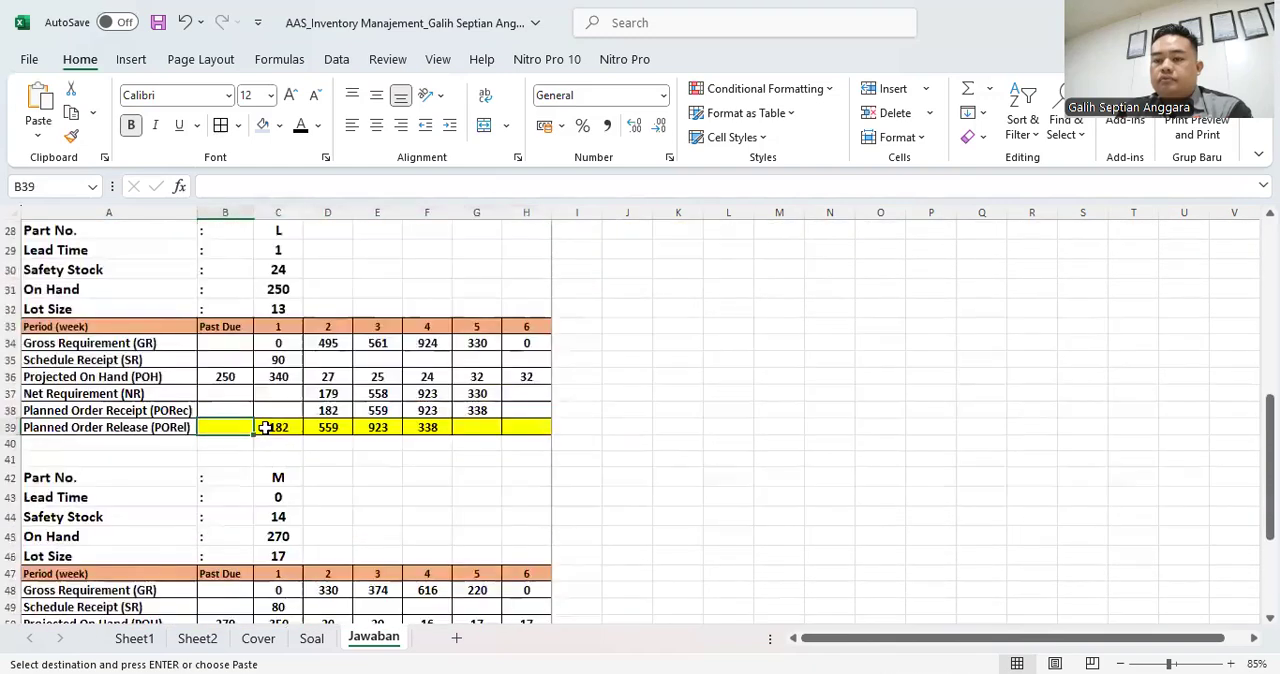
left_click_drag(265, 428, 427, 427)
scroll(420, 486, "down", 4)
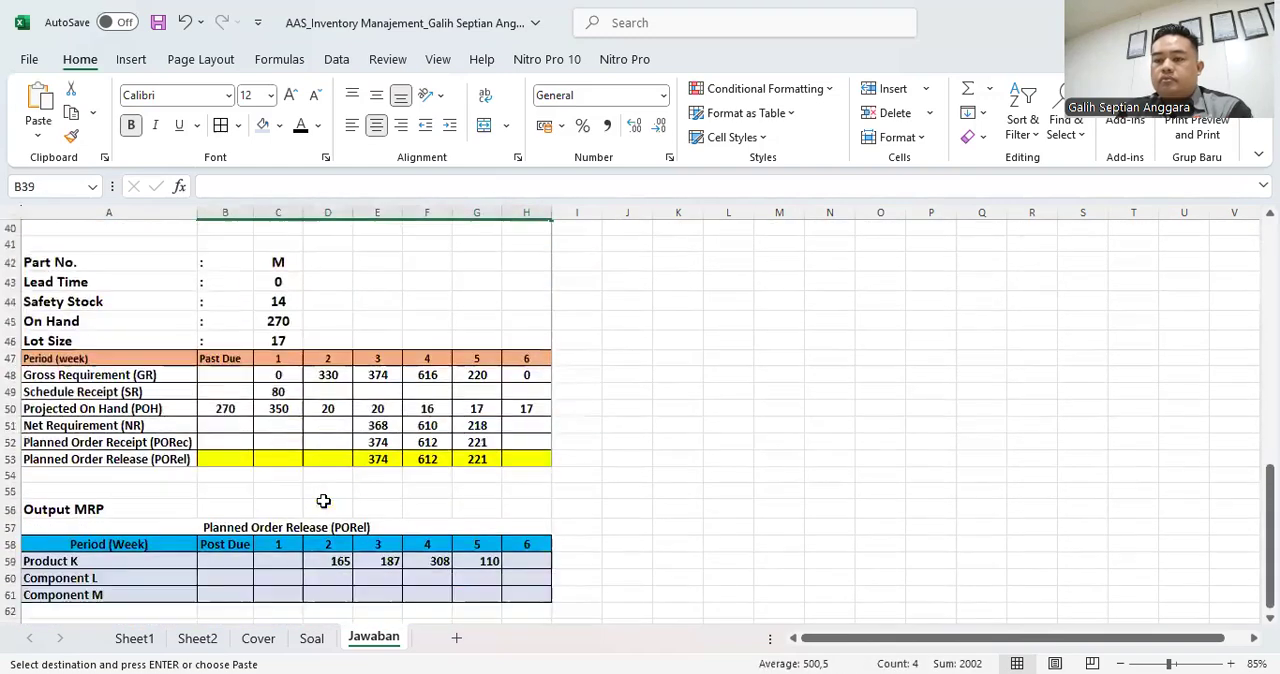
scroll(323, 501, "down", 2)
left_click(231, 469)
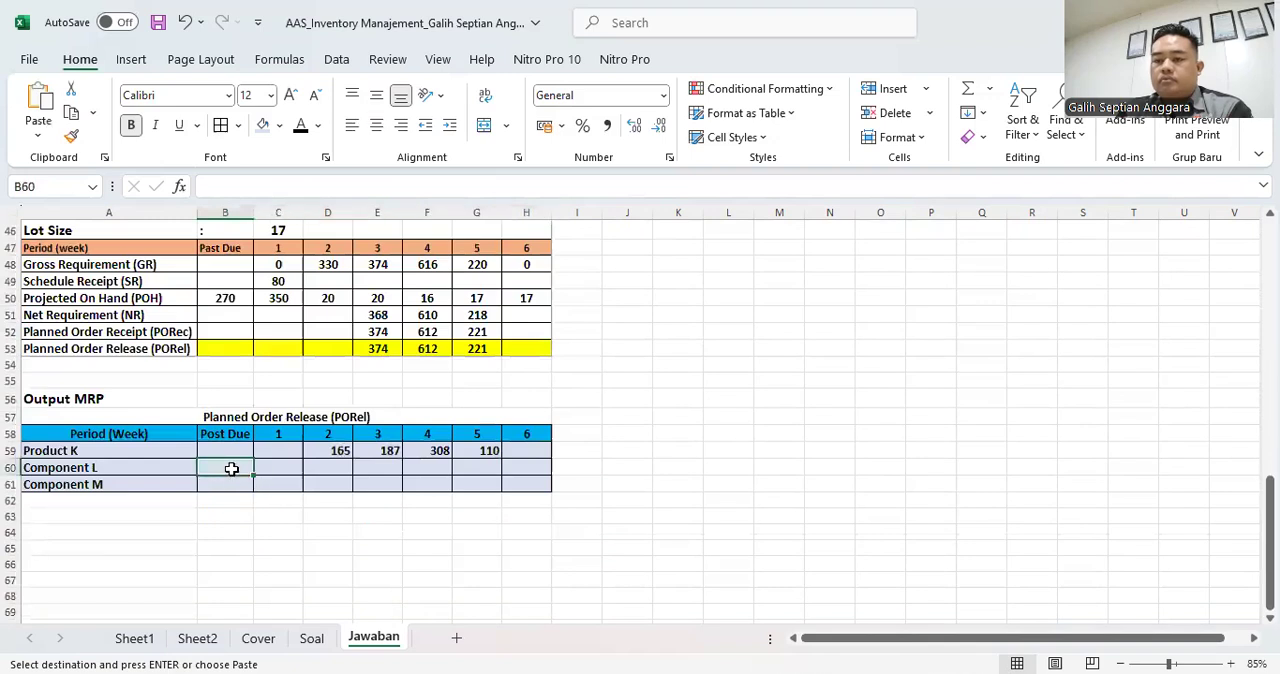
right_click(231, 469)
left_click(308, 248)
- Copy part M's Planned Order Release row, starting at B53, into the Output MRP table's Component M row from B61 as values only
left_click_drag(251, 348, 515, 347)
key("ctrl+c")
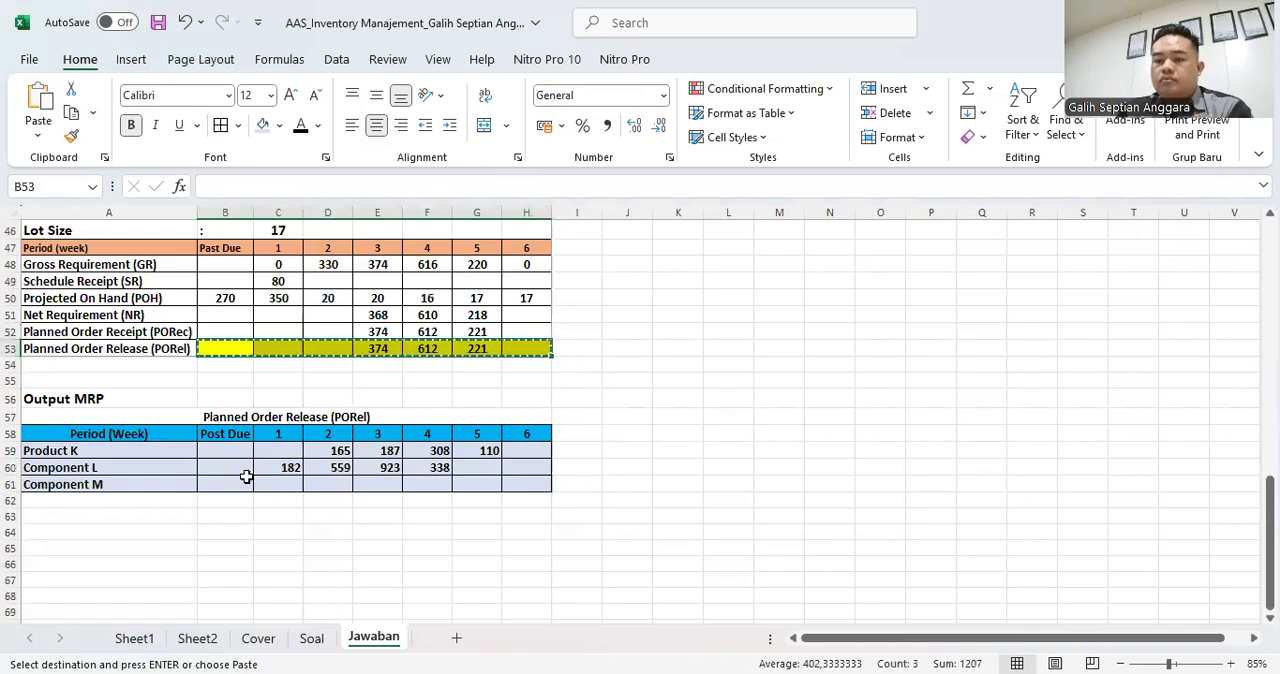
left_click(229, 484)
right_click(229, 484)
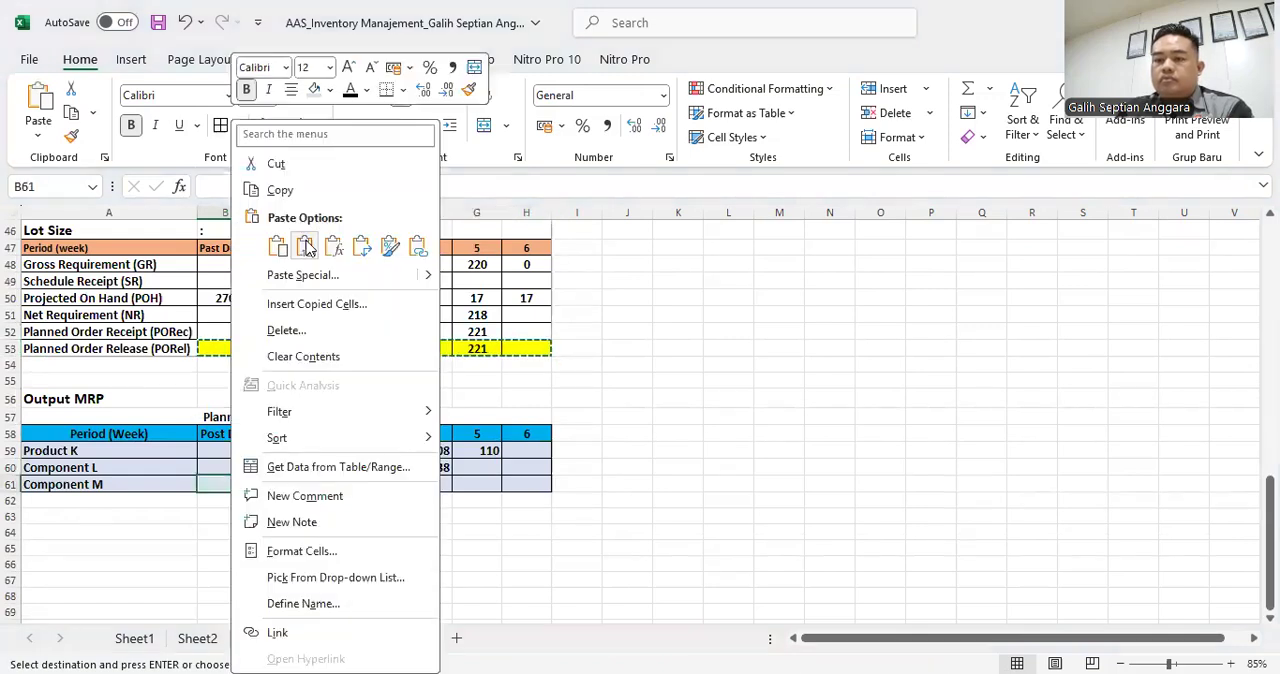
left_click(305, 242)
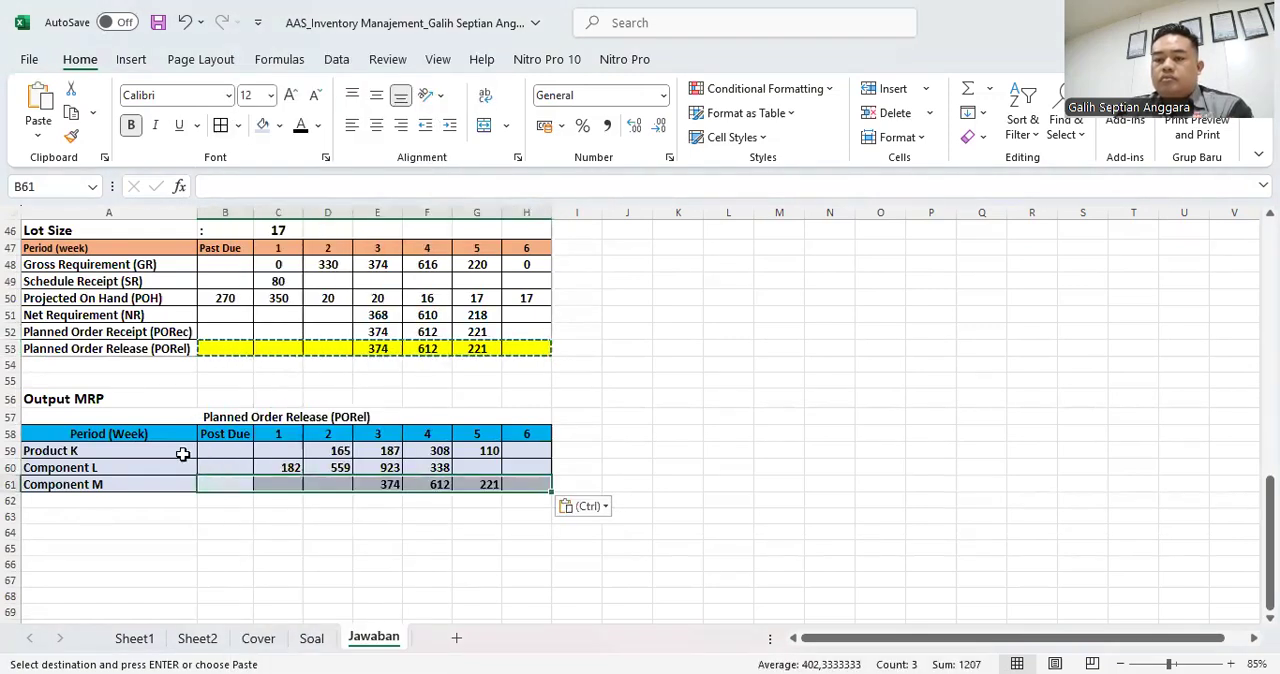
- Center the Planned Order Release values in B59:G61 of the Output MRP table horizontally
left_click(268, 451)
mouse_move(246, 446)
left_mouse_down()
mouse_move(229, 450)
mouse_move(491, 486)
left_mouse_up()
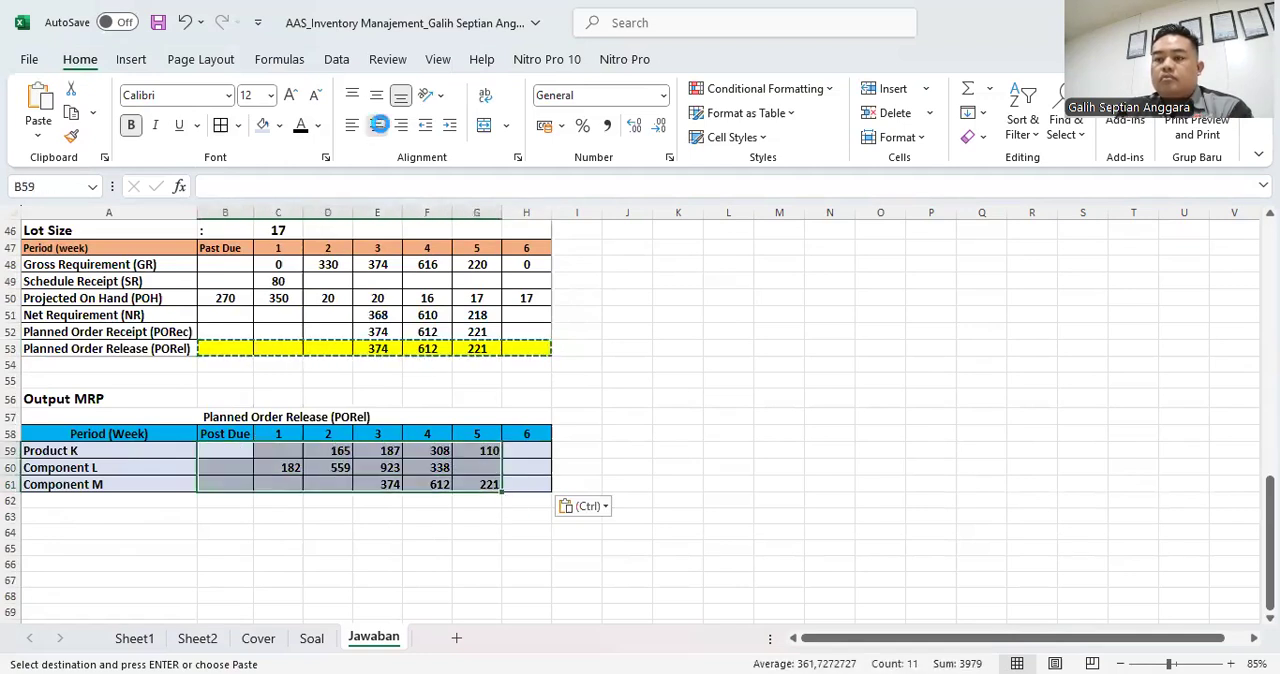
left_click(376, 125)
left_click(138, 482)
left_click(136, 402)
key("ctrl+shift+period")
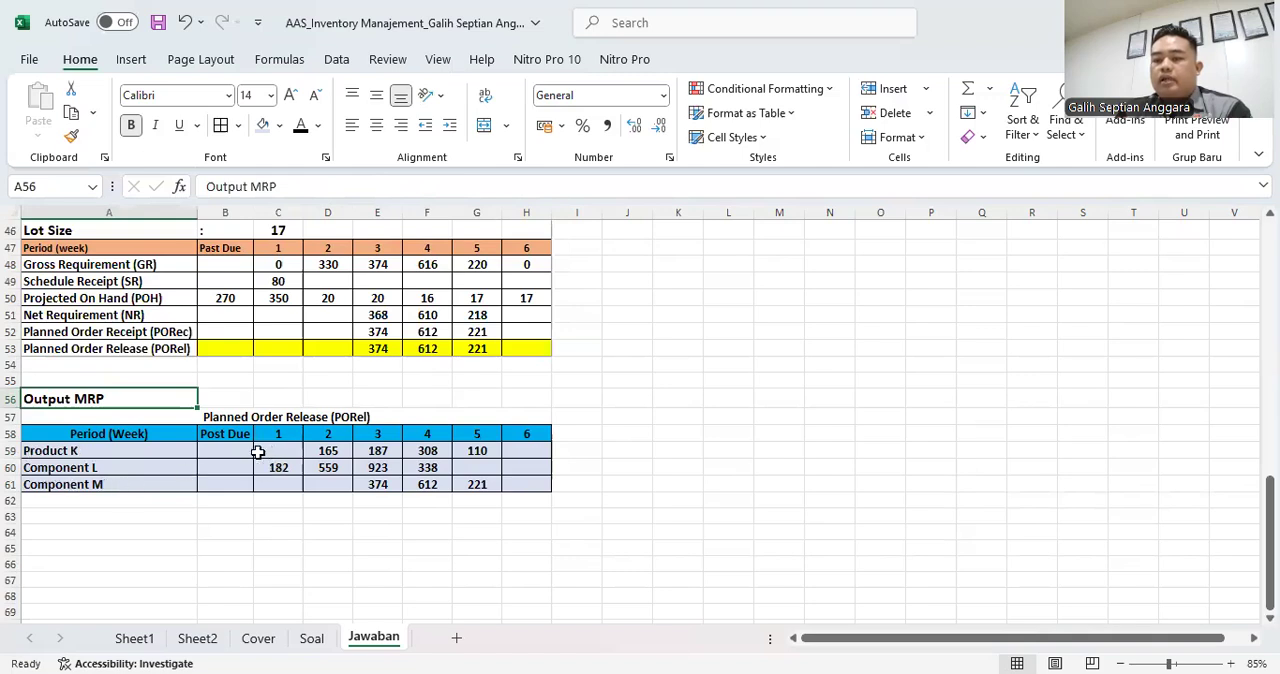
left_click_drag(268, 448, 498, 488)
left_click(530, 469)
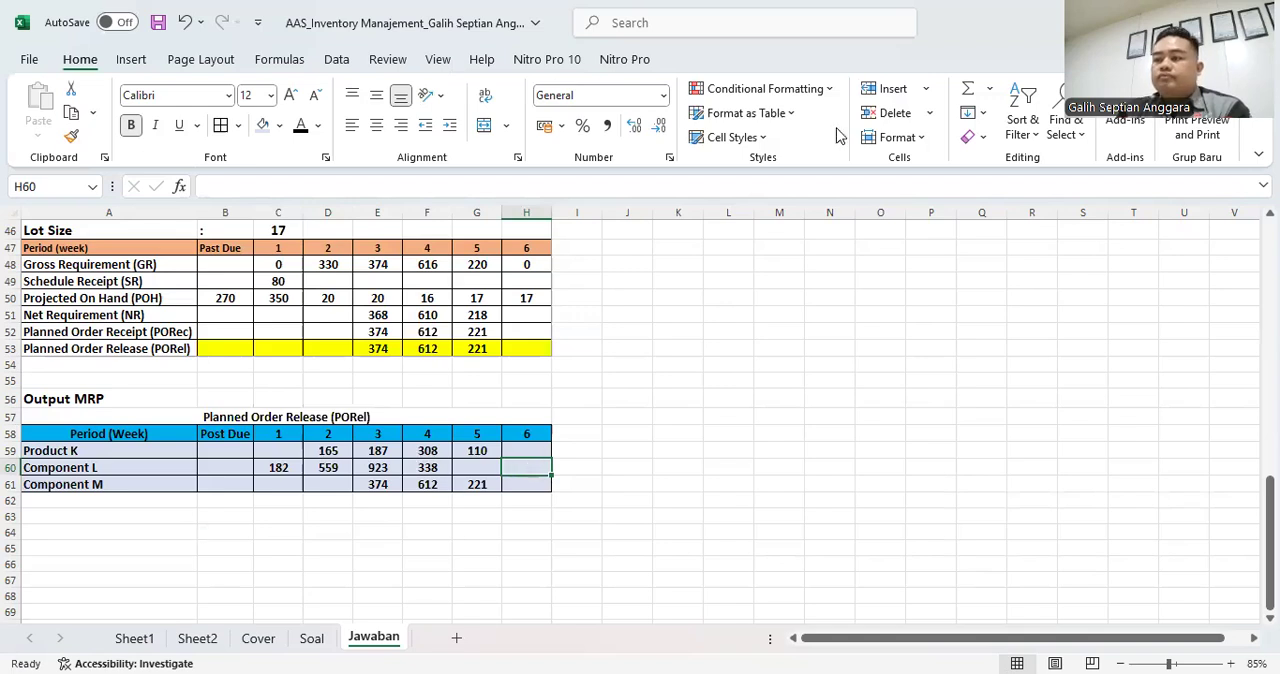
left_click(855, 88)
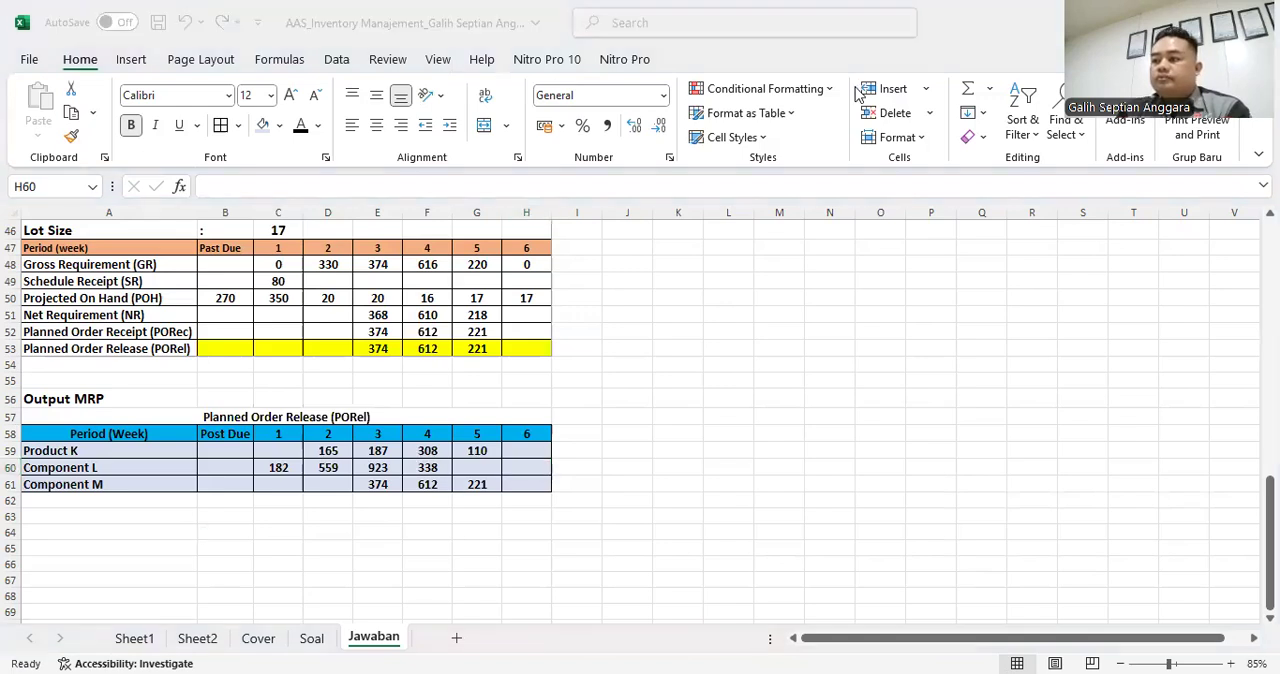